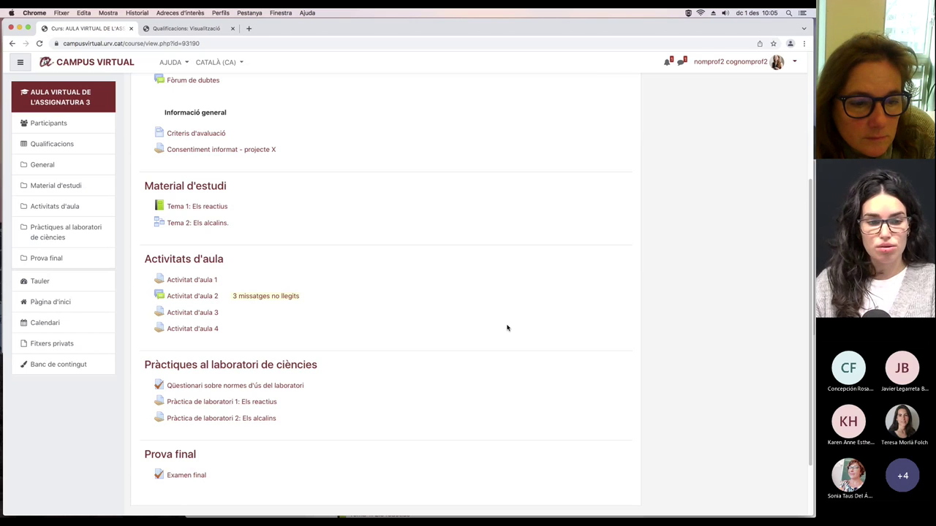
# Step: Narrow the browser window to view the course assessment weightings image beside it, and widen the window back to full size
pyautogui.moveTo(6, 39); pyautogui.dragTo(265, 45)
pyautogui.click(239, 302)
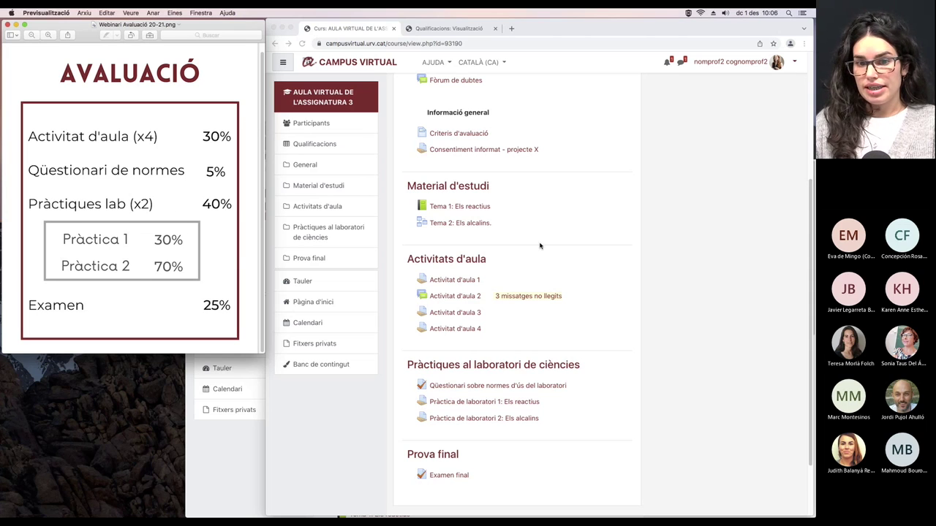
pyautogui.click(543, 213)
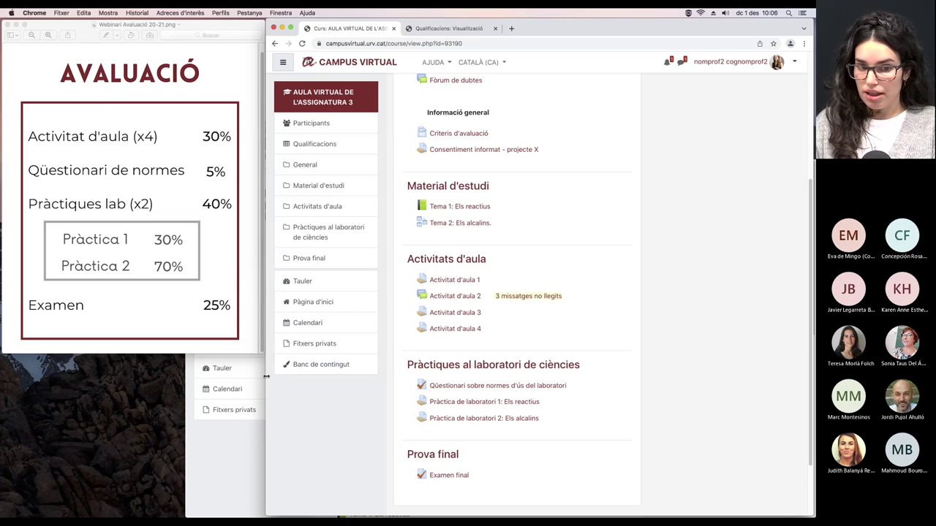
pyautogui.moveTo(266, 375); pyautogui.dragTo(1, 376)
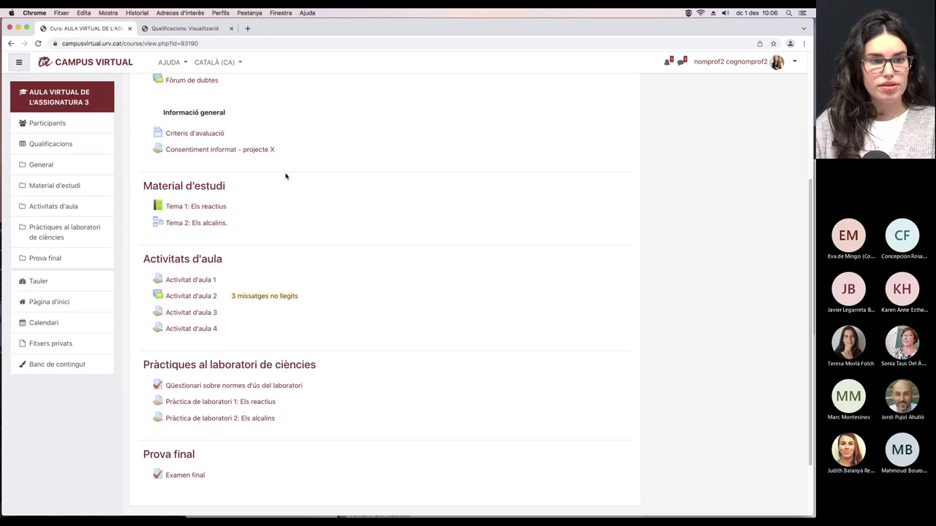
# Step: Open the course's grader report and examine every grade column across to the course total
pyautogui.click(88, 147)
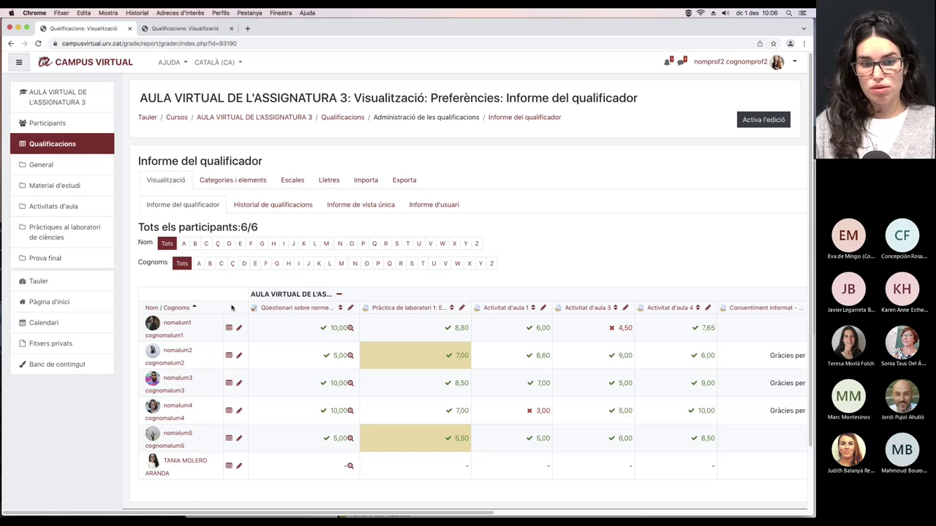
pyautogui.scroll(-1, 219, 304)
pyautogui.scroll(-2, 206, 295)
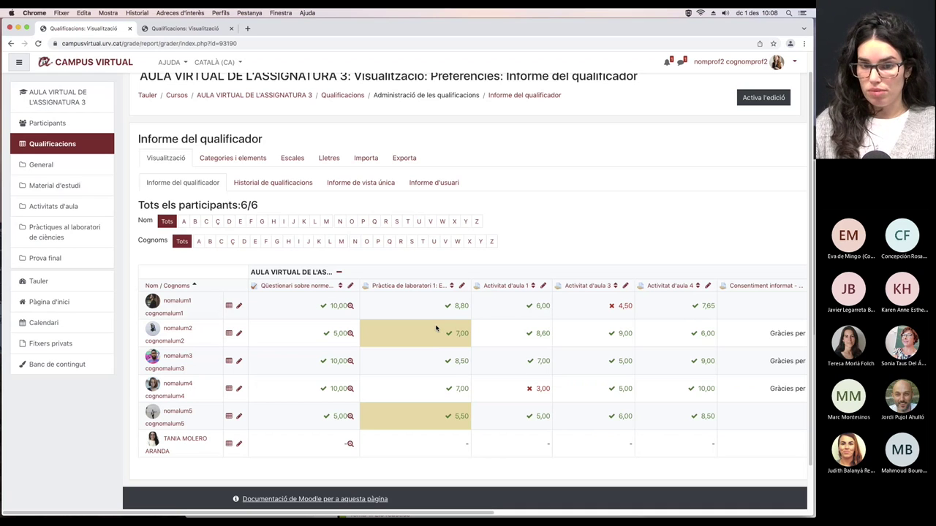
pyautogui.moveTo(498, 515); pyautogui.dragTo(598, 516)
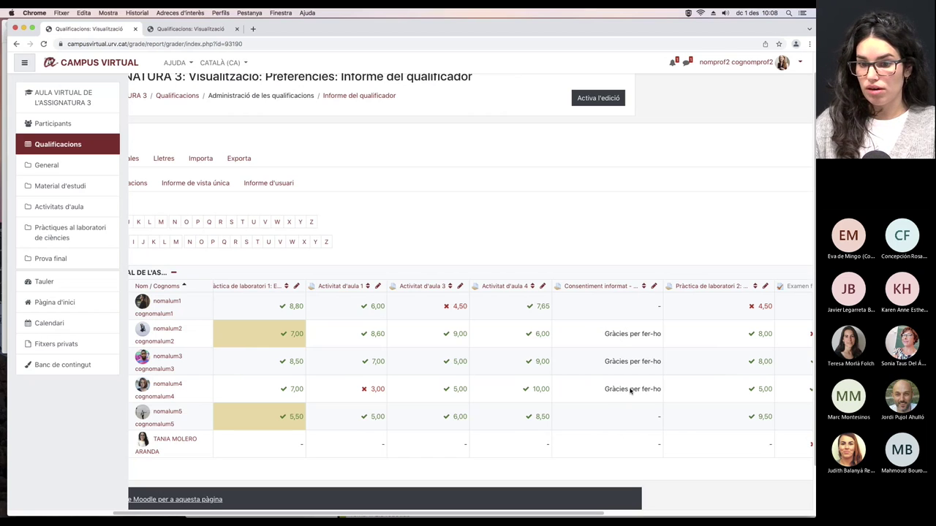
pyautogui.moveTo(615, 516); pyautogui.dragTo(813, 516)
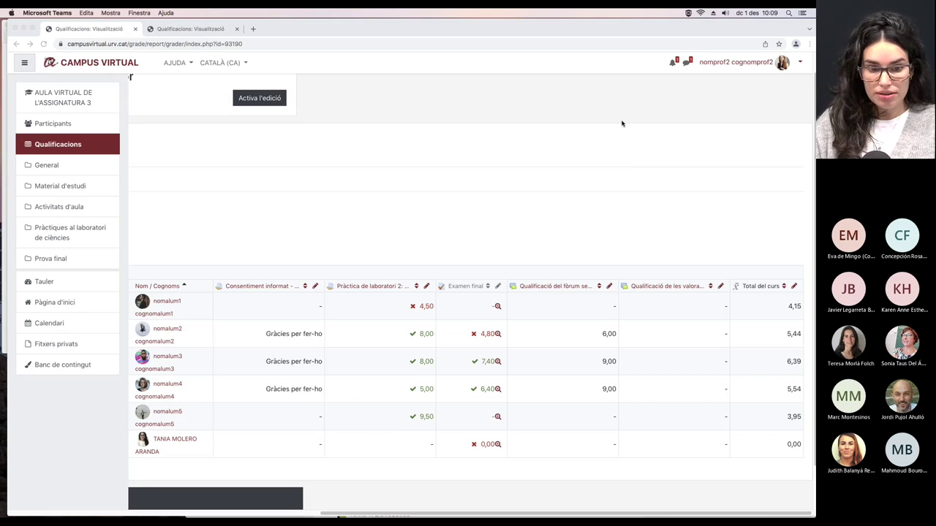
pyautogui.click(446, 514)
pyautogui.moveTo(403, 514); pyautogui.dragTo(83, 515)
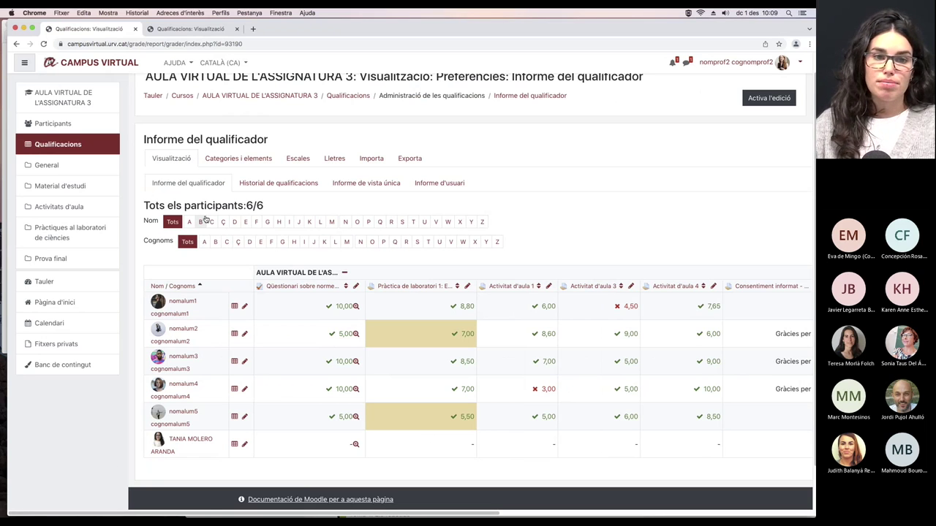
# Step: Generate the grade history for the second student, limited to the grade item Pràctica de laboratori 1: Els reactius
pyautogui.click(287, 186)
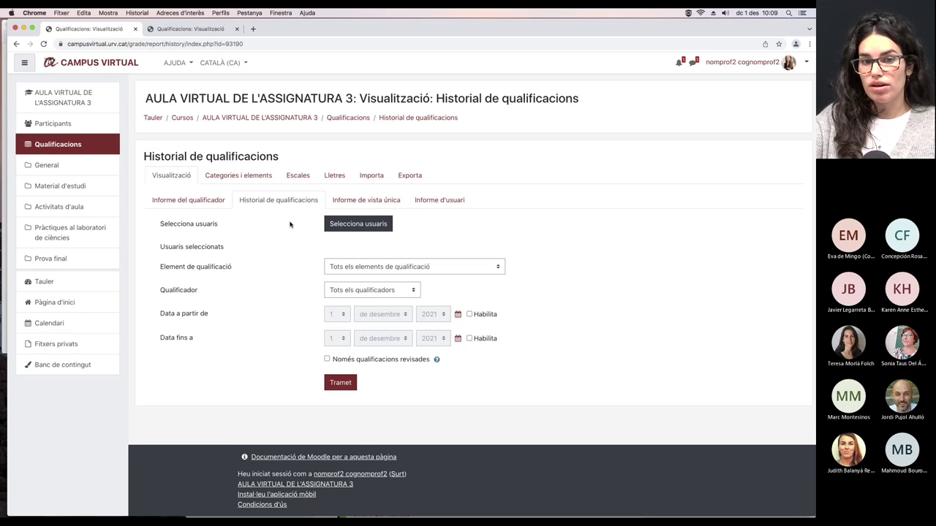
pyautogui.click(208, 202)
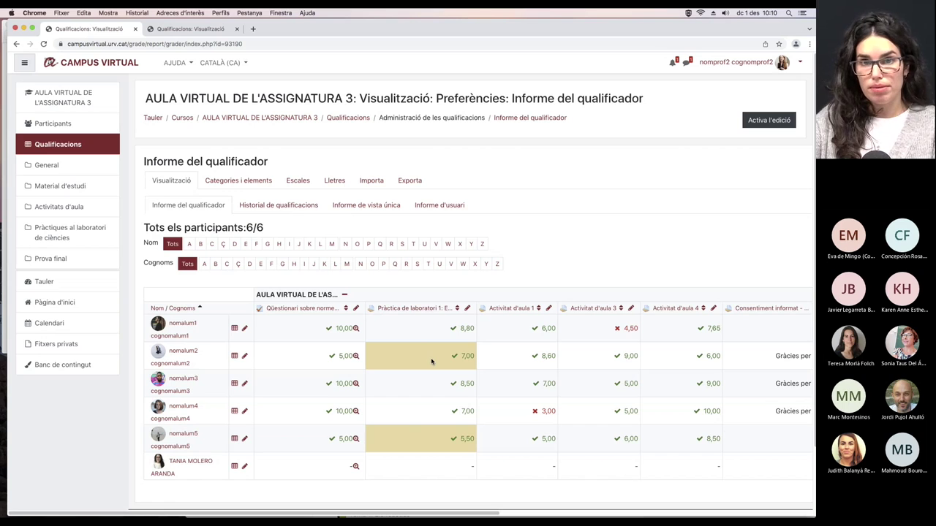
pyautogui.click(276, 211)
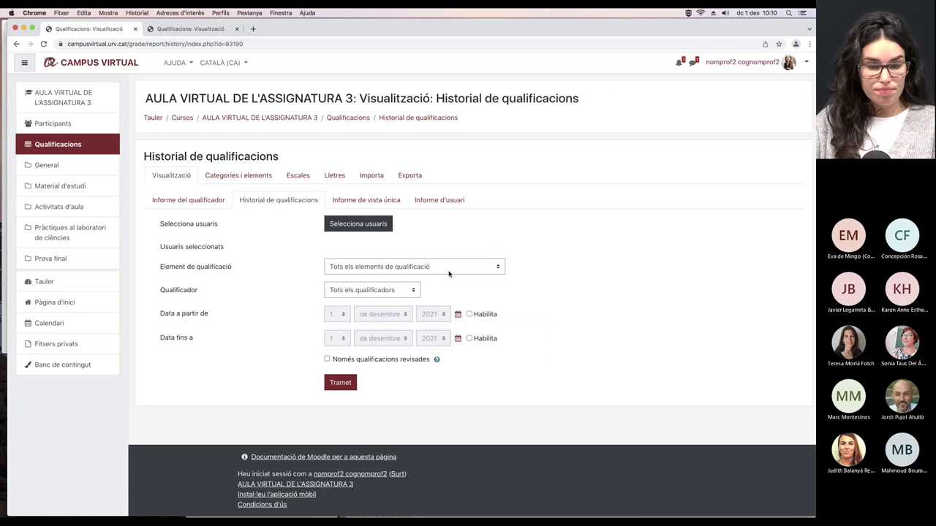
pyautogui.click(370, 226)
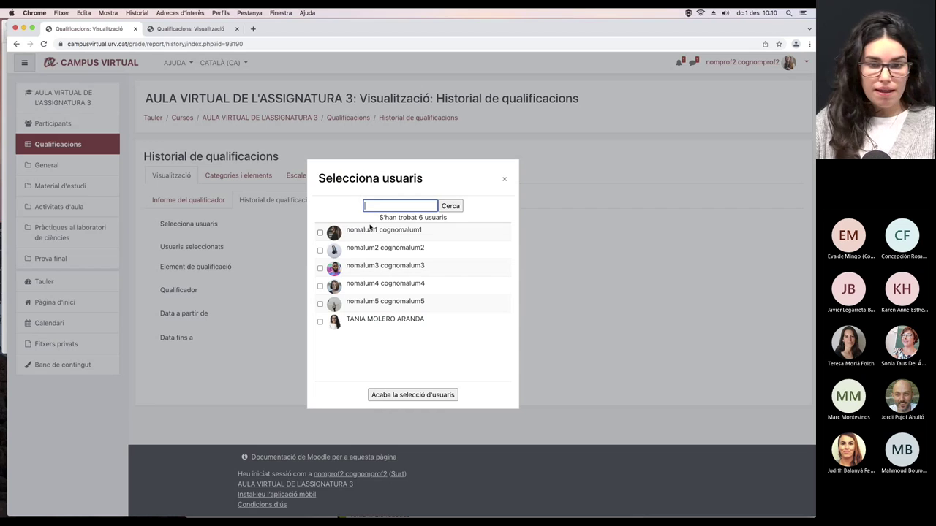
pyautogui.click(381, 250)
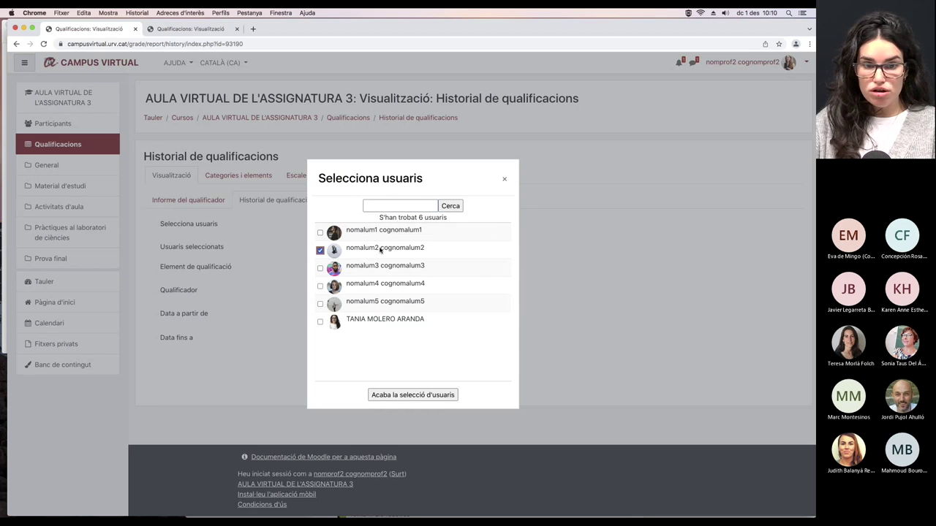
pyautogui.click(410, 396)
pyautogui.click(399, 268)
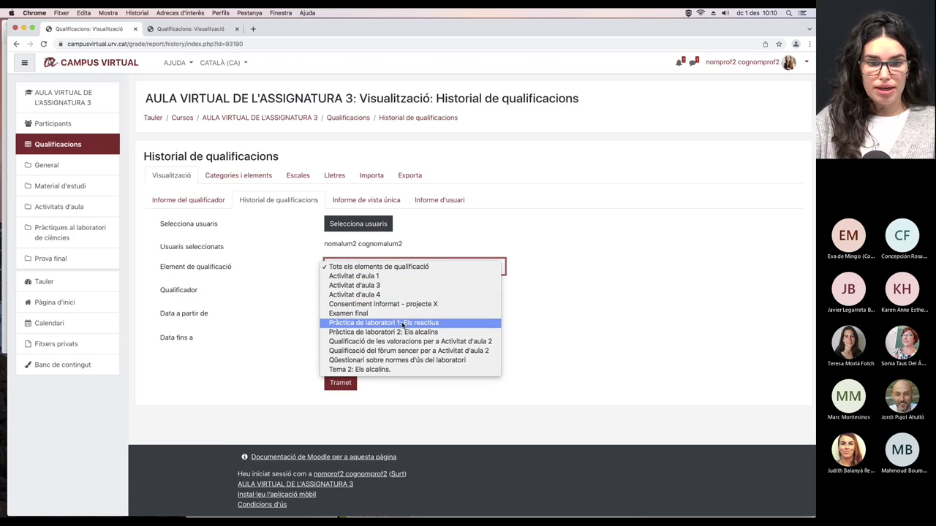
pyautogui.click(403, 323)
pyautogui.click(343, 383)
# Step: Examine the grade history entries, comparing the original grade, revised grade and feedback text of the rectified submission
pyautogui.scroll(-5, 401, 371)
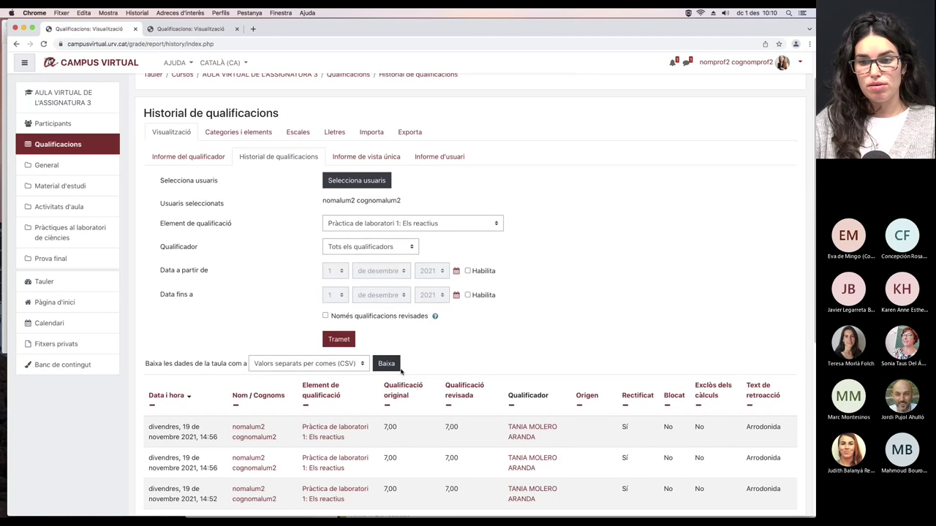
pyautogui.scroll(-1, 401, 372)
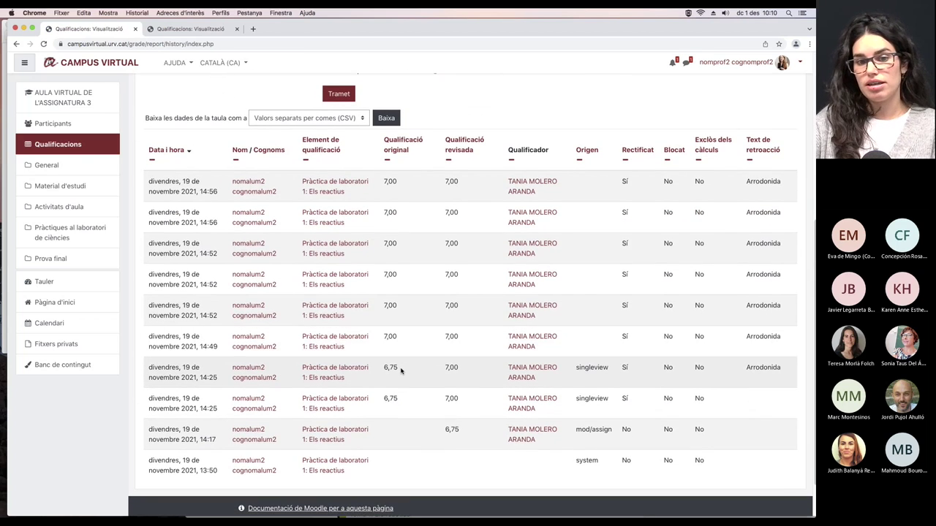
pyautogui.scroll(-1, 401, 372)
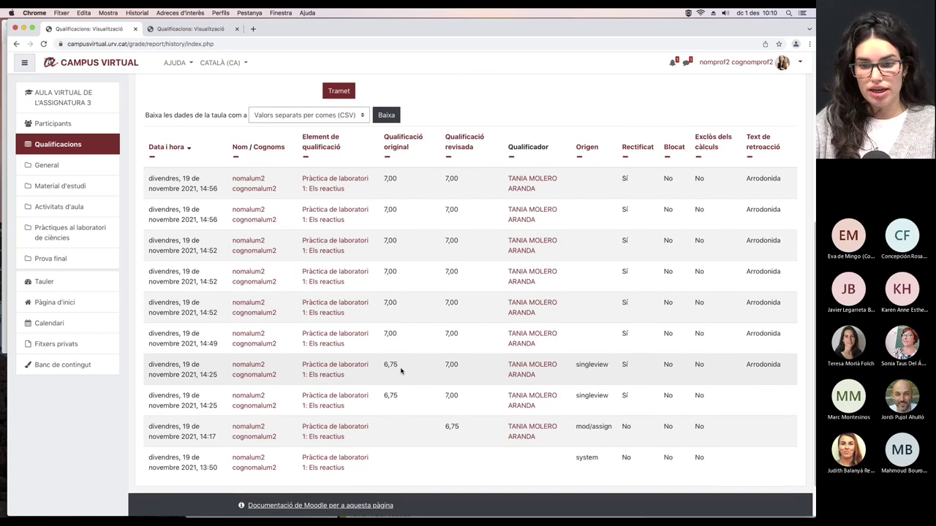
pyautogui.moveTo(453, 427); pyautogui.dragTo(443, 430)
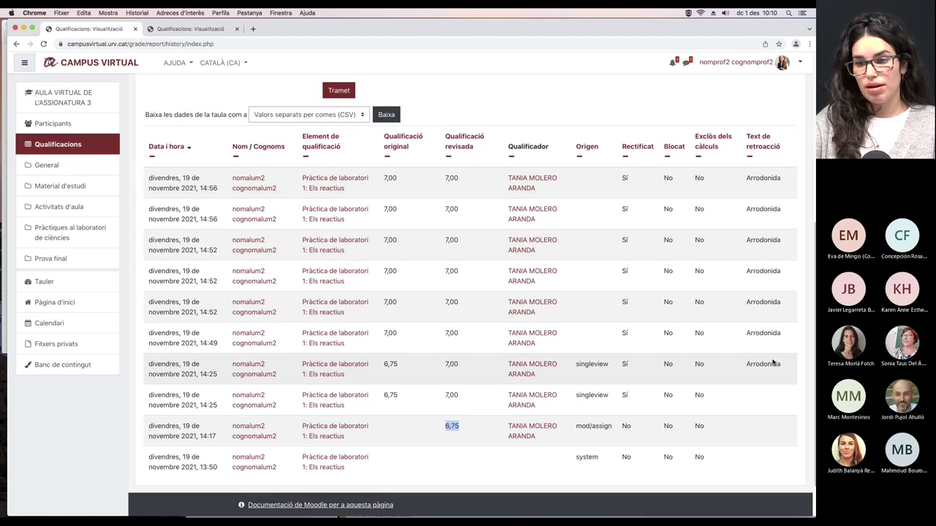
pyautogui.moveTo(745, 365); pyautogui.dragTo(784, 366)
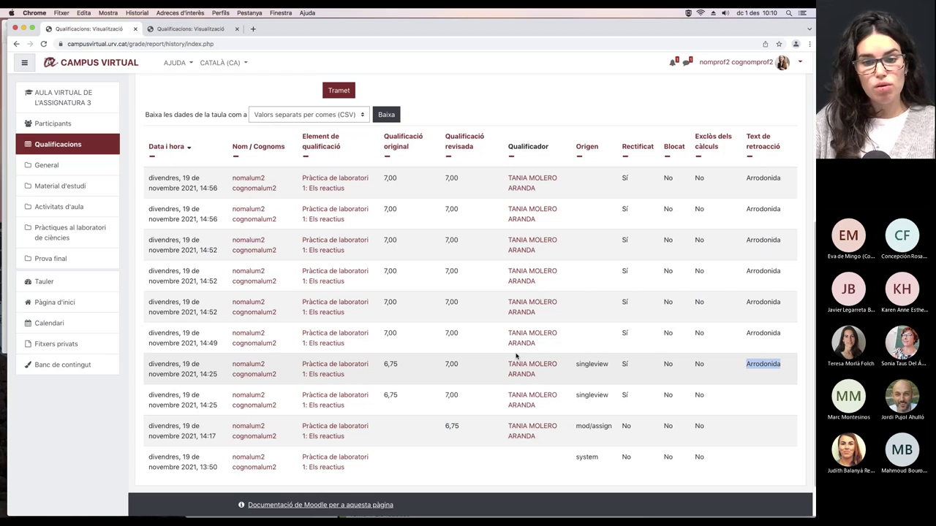
pyautogui.moveTo(445, 364); pyautogui.dragTo(463, 368)
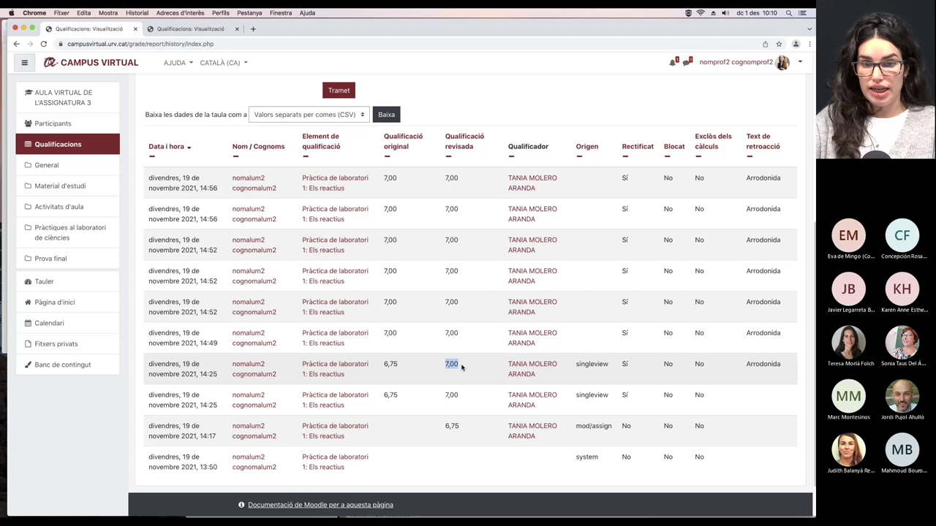
pyautogui.scroll(1, 457, 347)
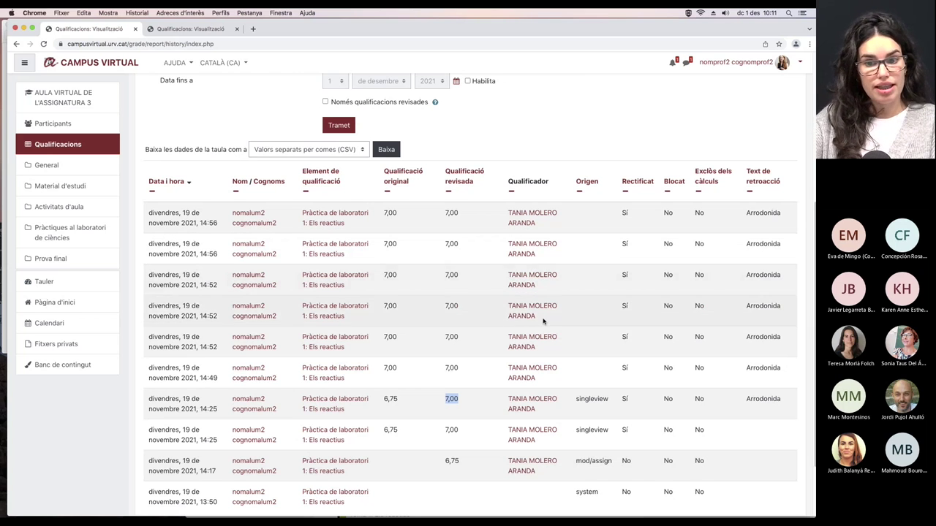
pyautogui.scroll(3, 542, 326)
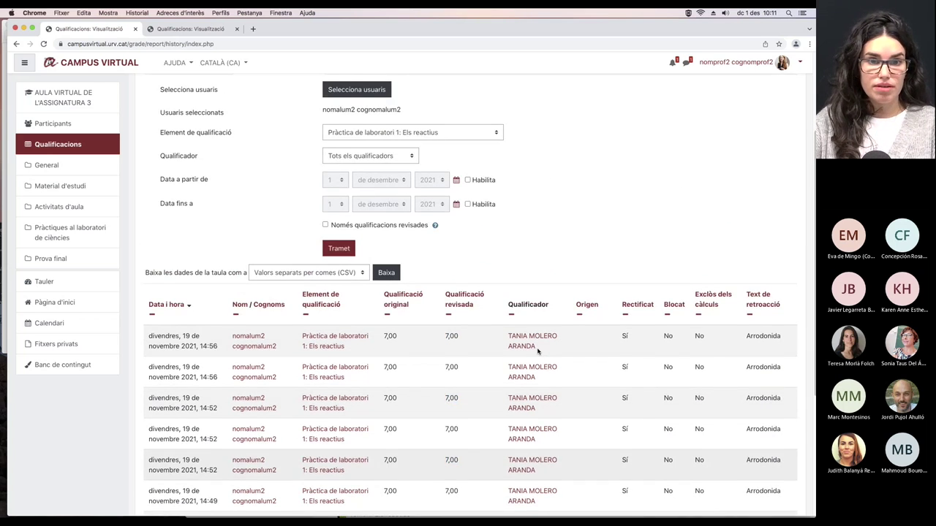
pyautogui.scroll(1, 538, 352)
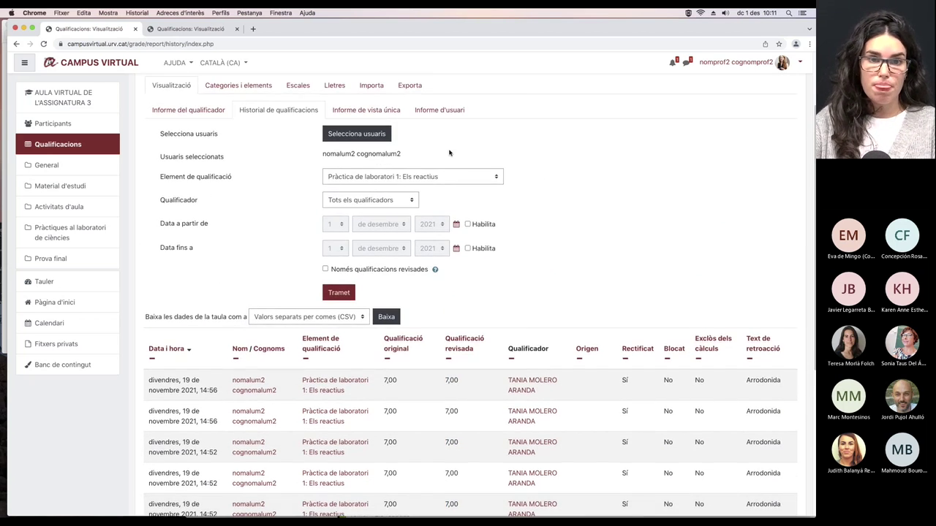
# Step: Open the single view report for the grade item Activitat d'aula 1
pyautogui.scroll(1, 403, 141)
pyautogui.click(387, 136)
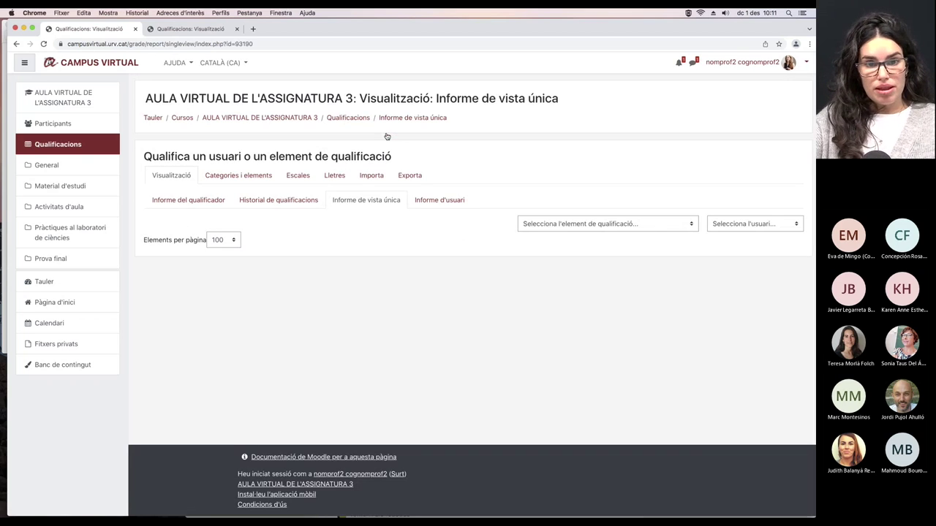
pyautogui.click(687, 225)
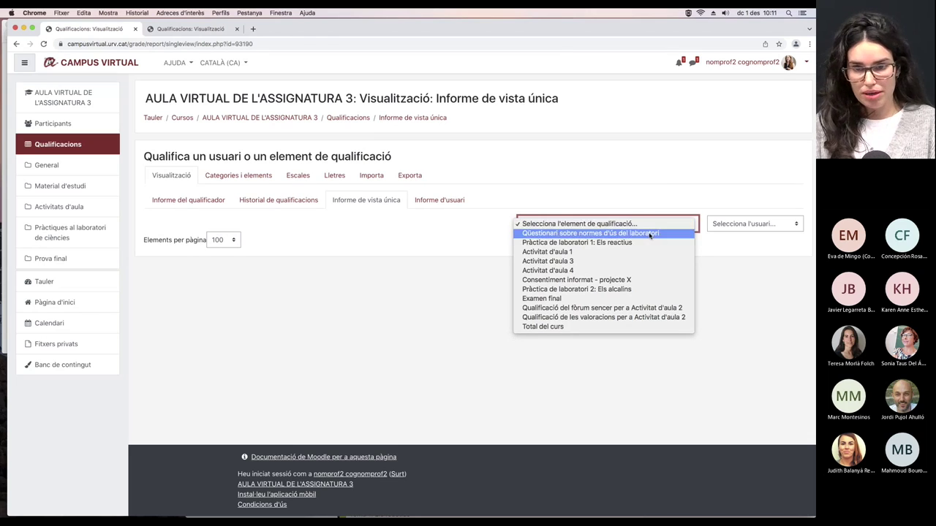
pyautogui.click(580, 252)
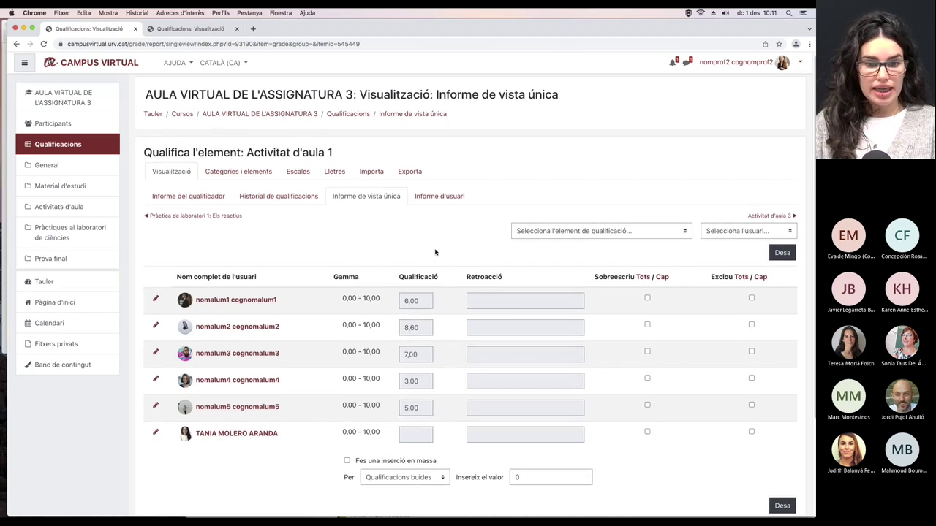
# Step: Override the fourth student's Activitat d'aula 1 grade with 5, add the feedback "Rectificat" and save the change
pyautogui.scroll(-1, 435, 252)
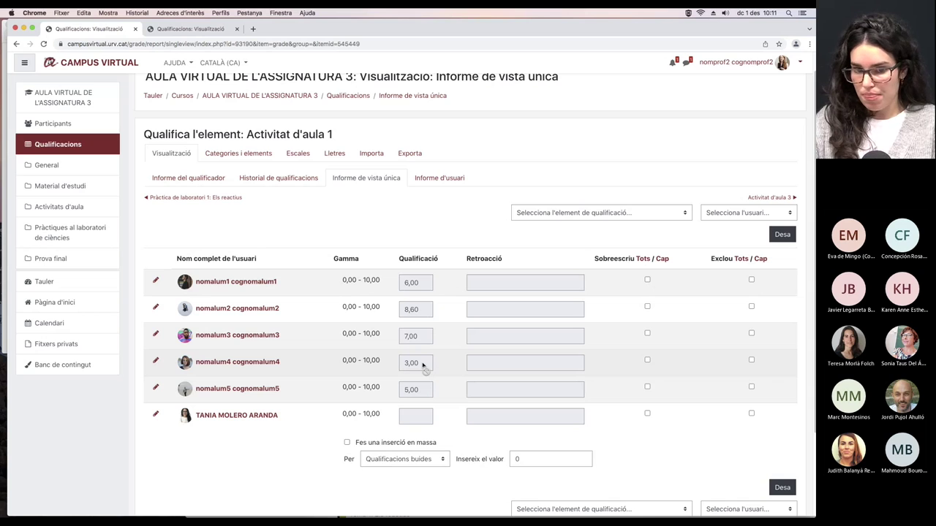
pyautogui.click(647, 361)
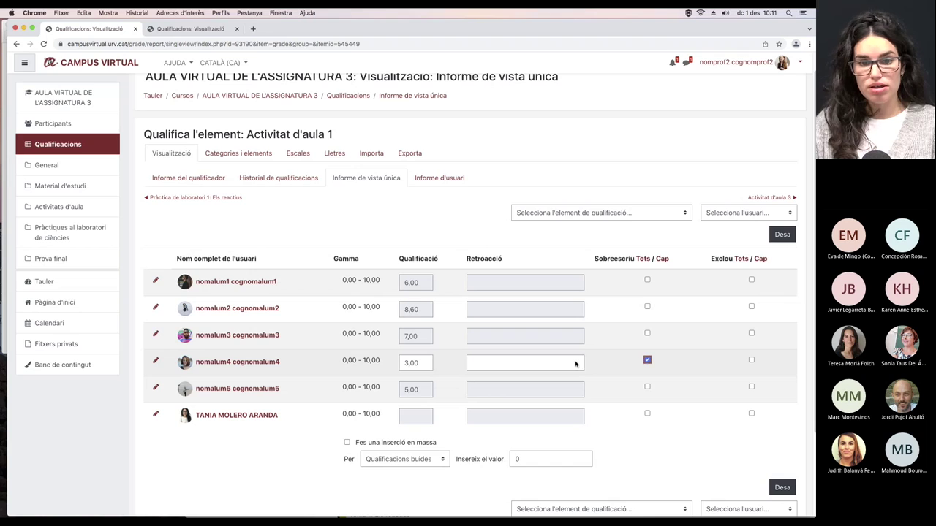
pyautogui.moveTo(426, 363); pyautogui.dragTo(400, 358)
pyautogui.write('5')
pyautogui.click(481, 361)
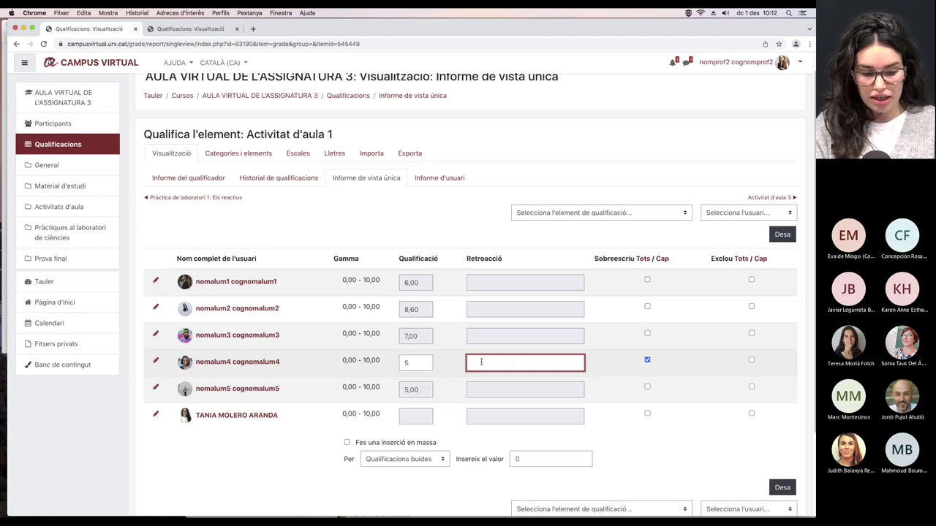
pyautogui.write('Rectificat')
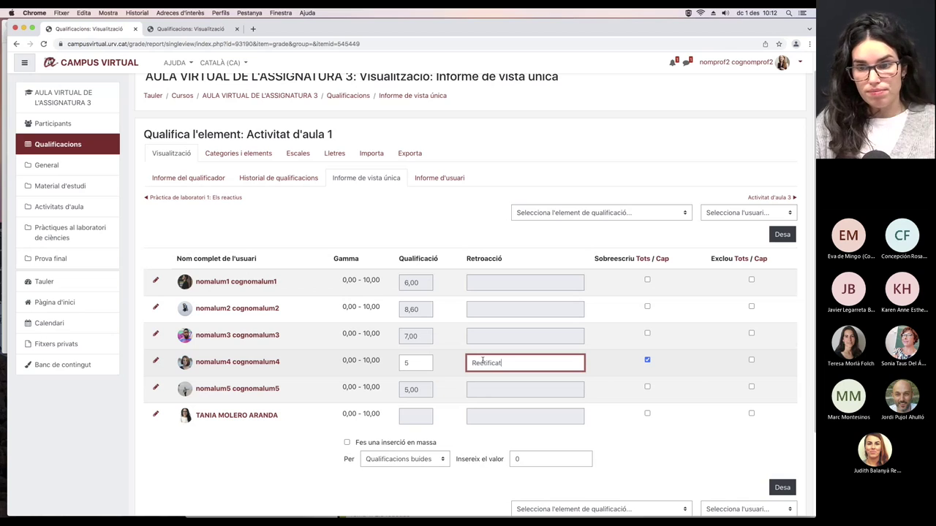
pyautogui.click(782, 234)
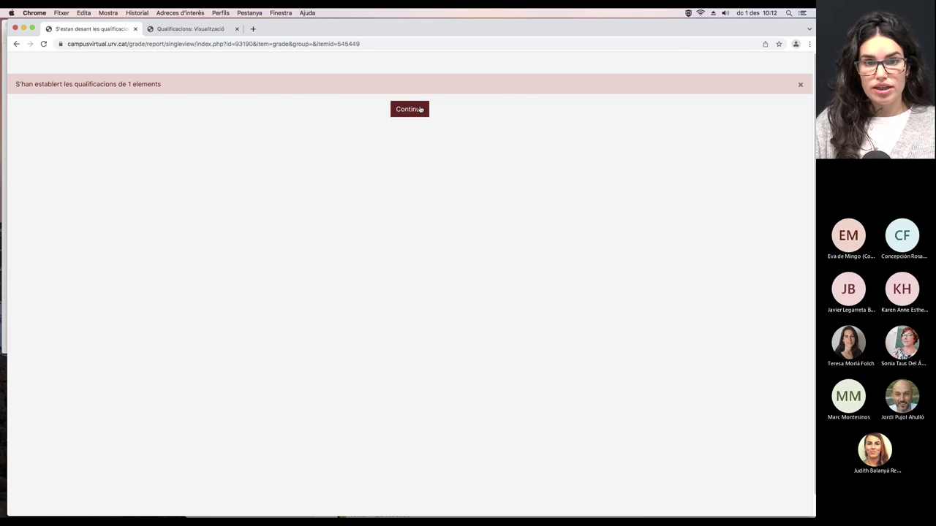
pyautogui.click(420, 108)
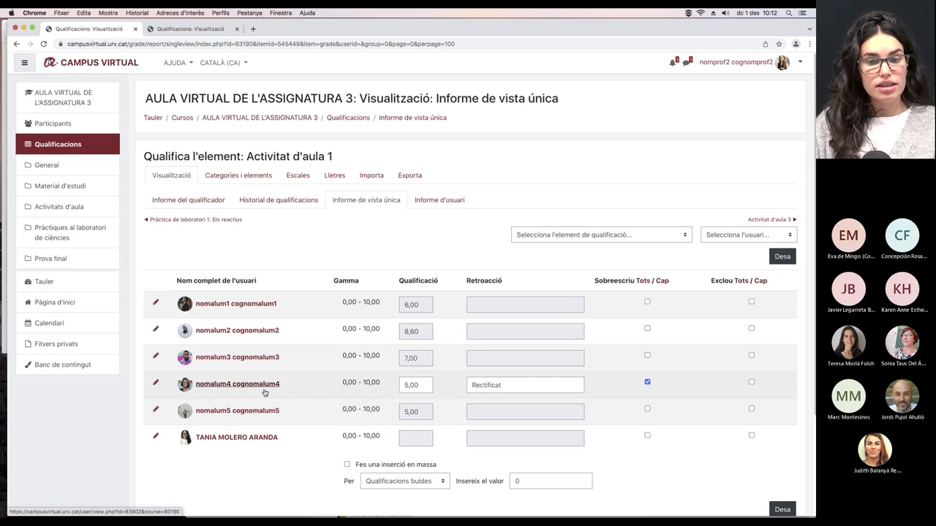
# Step: Return to the grader report and check the fourth student's Activitat d'aula 1 grade and the neighbouring columns
pyautogui.click(208, 201)
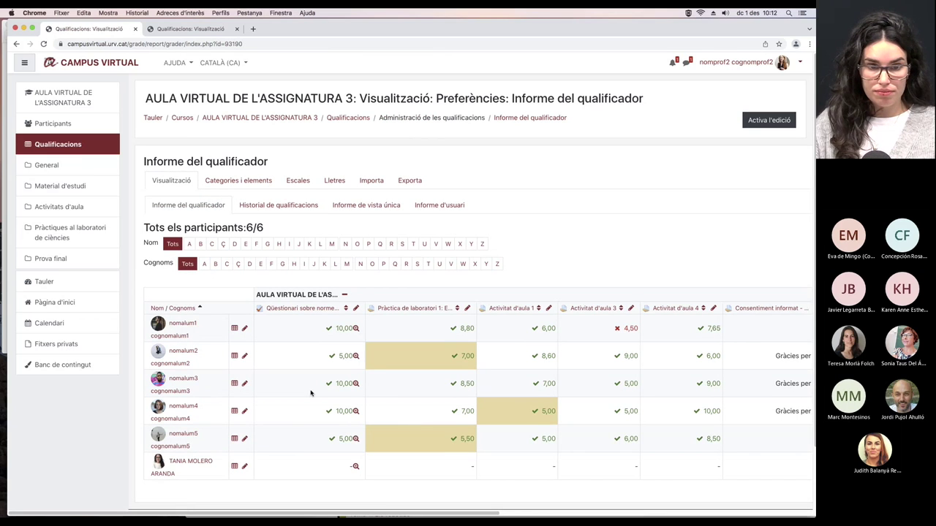
pyautogui.moveTo(308, 515); pyautogui.dragTo(343, 515)
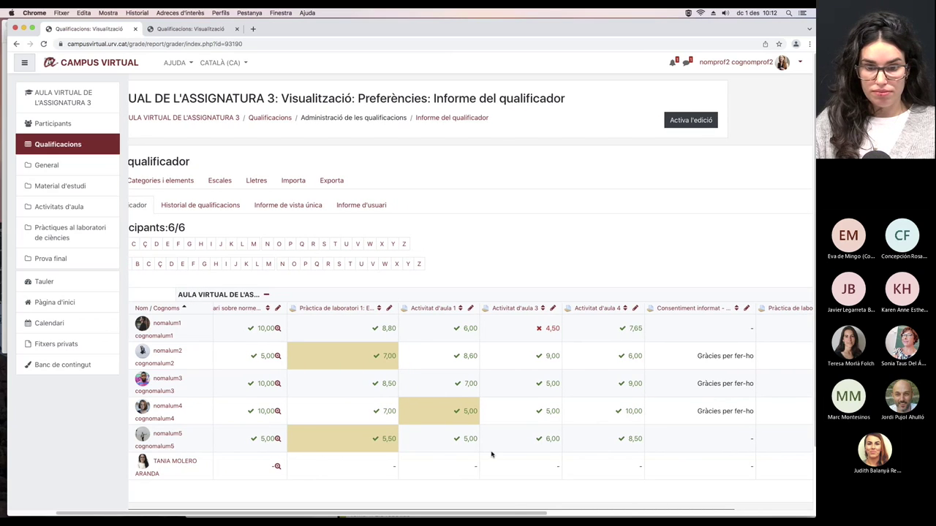
pyautogui.moveTo(513, 516); pyautogui.dragTo(468, 515)
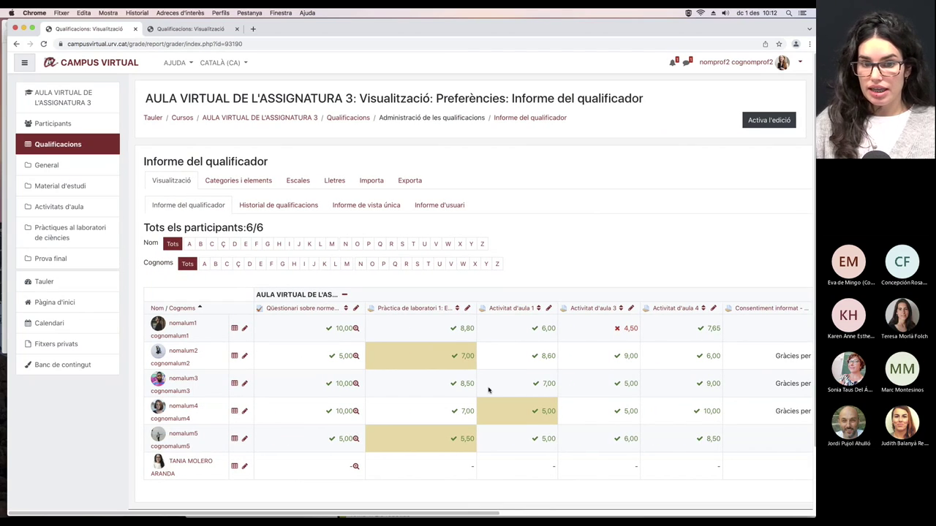
# Step: In the single view of Activitat d'aula 1, clear the fourth student's grade and feedback, remove the override and save
pyautogui.click(549, 309)
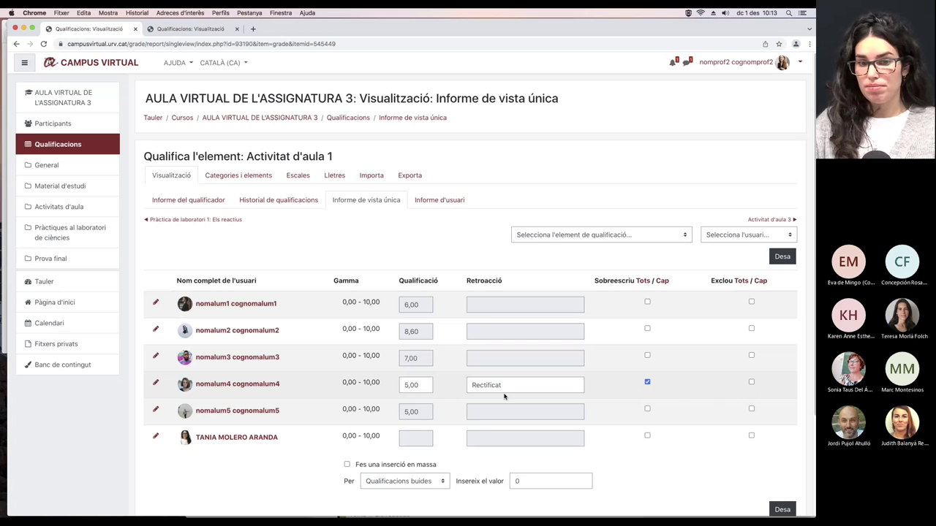
pyautogui.moveTo(422, 386); pyautogui.dragTo(400, 385)
pyautogui.press('BackSpace')
pyautogui.press('Tab')
pyautogui.press('BackSpace')
pyautogui.click(647, 383)
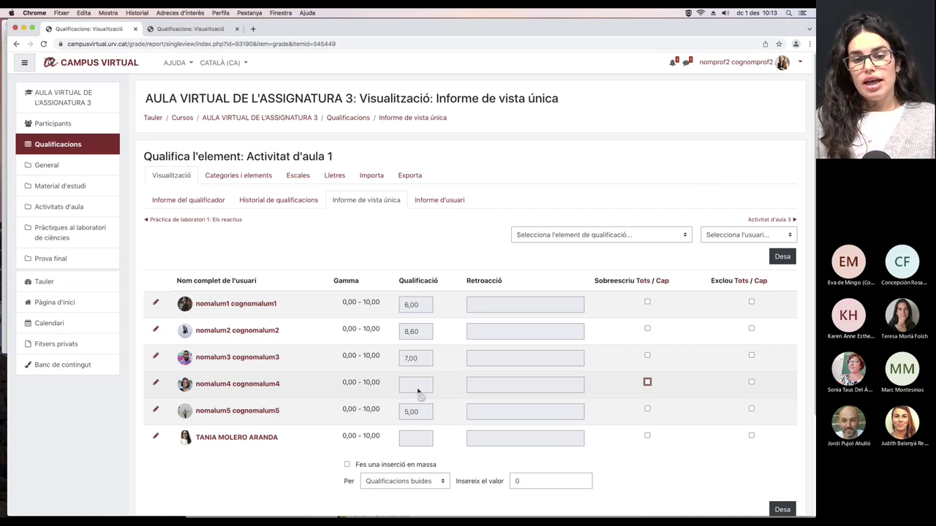
pyautogui.click(787, 257)
pyautogui.click(406, 111)
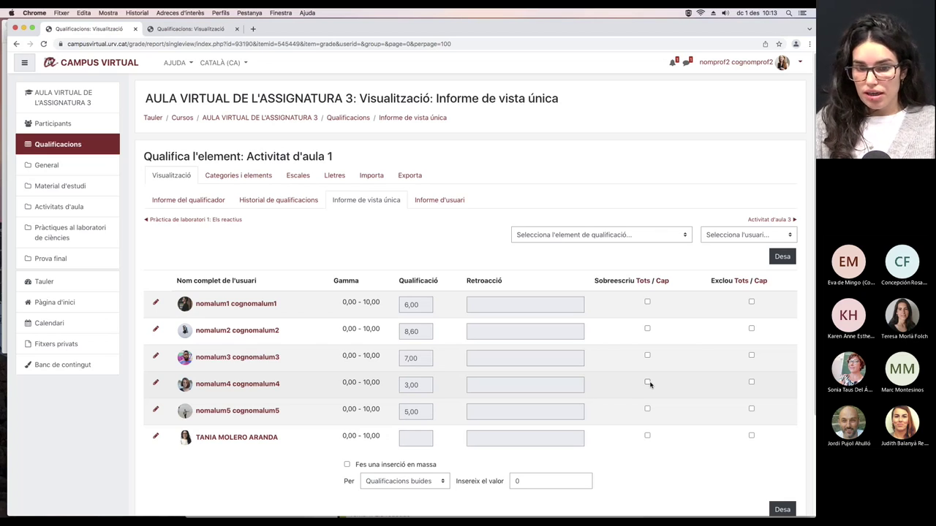
# Step: Exclude the fourth student's Activitat d'aula 1 grade from the calculation and save the change
pyautogui.click(751, 381)
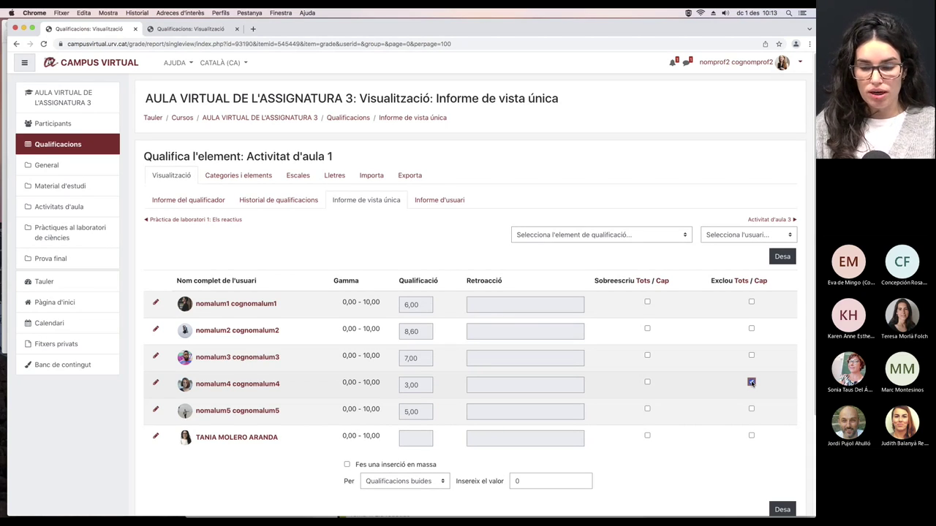
pyautogui.click(751, 382)
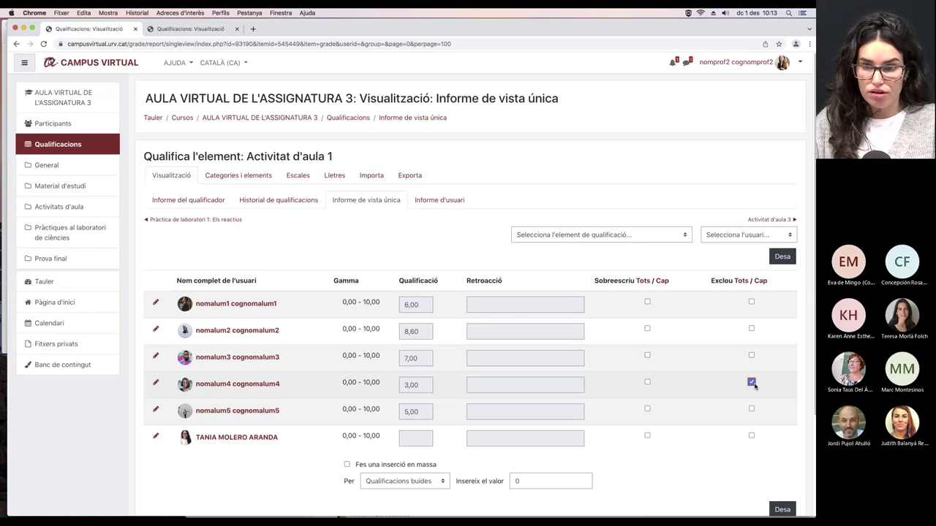
pyautogui.click(788, 257)
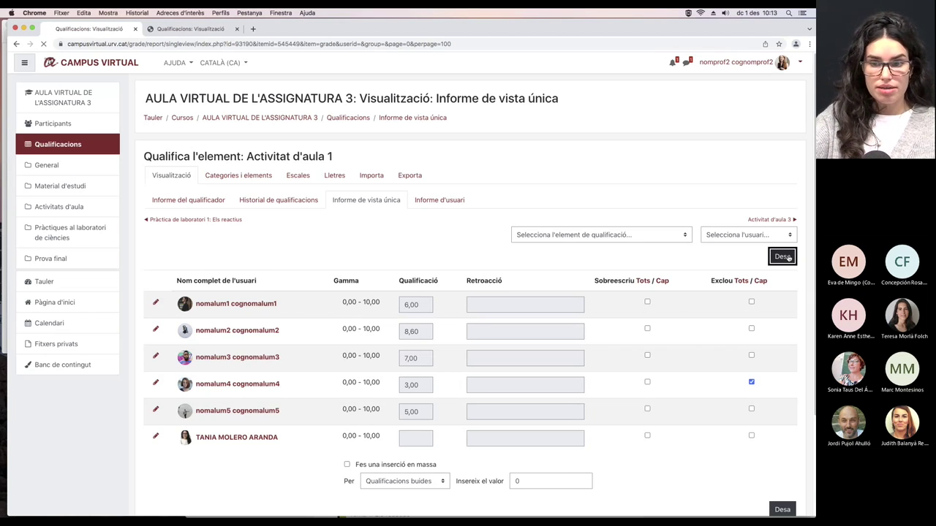
pyautogui.click(418, 113)
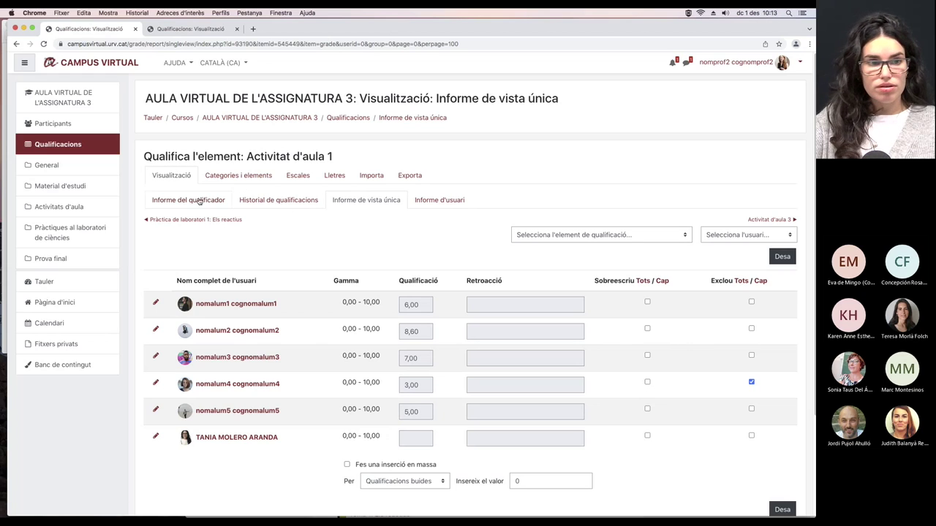
# Step: Open the user report and display the first student's grades
pyautogui.click(438, 204)
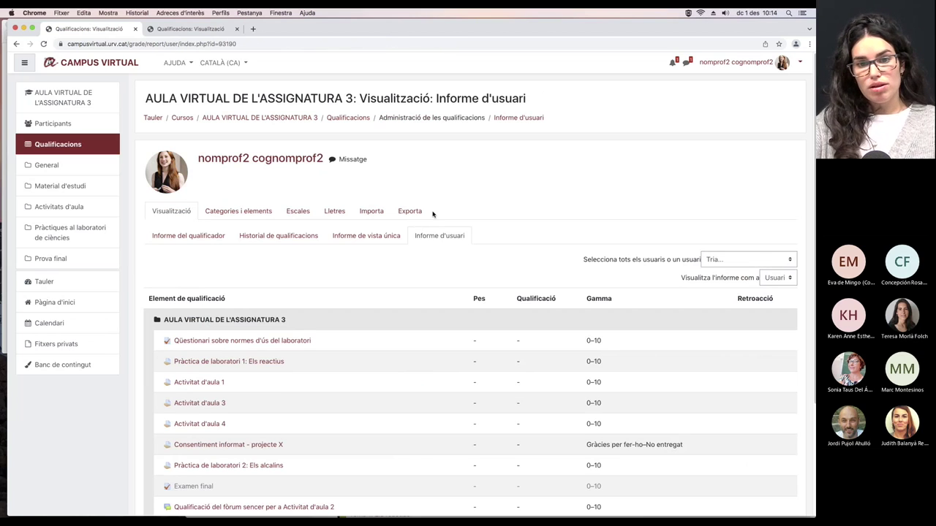
pyautogui.scroll(-3, 438, 230)
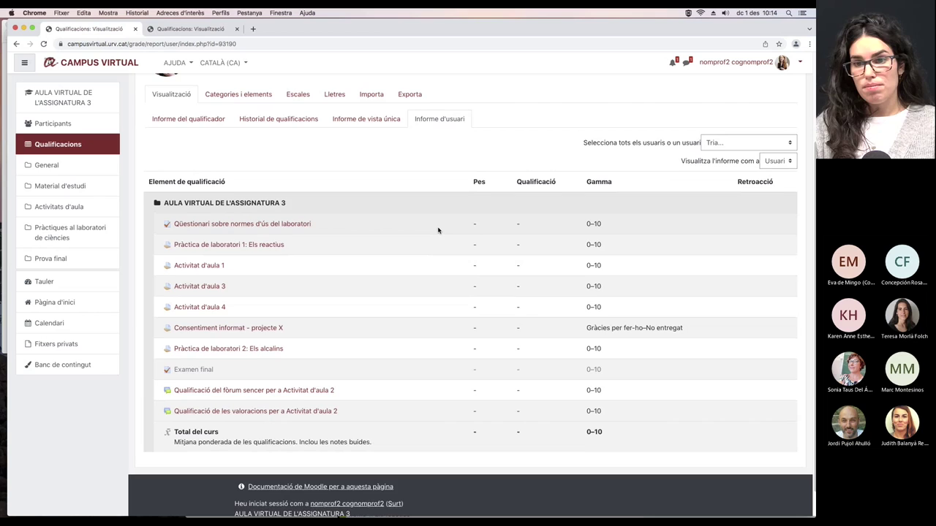
pyautogui.scroll(1, 438, 230)
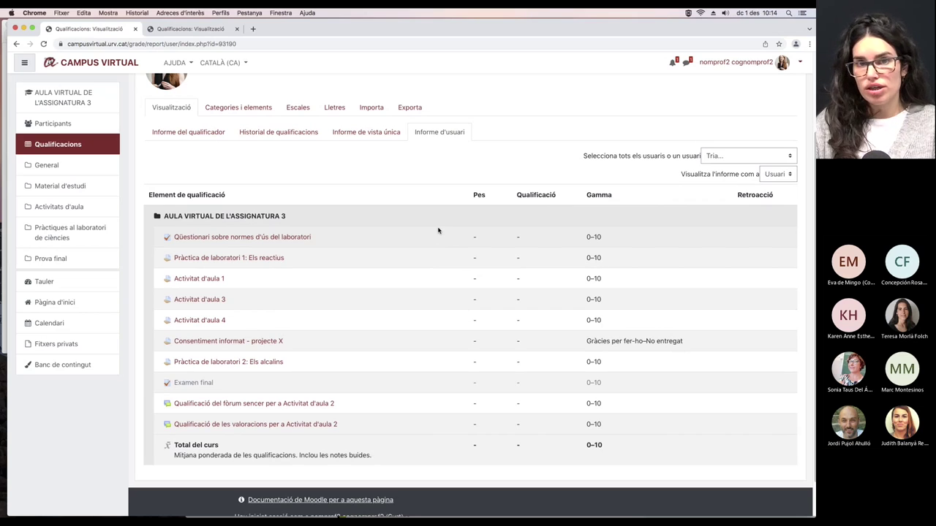
pyautogui.click(738, 157)
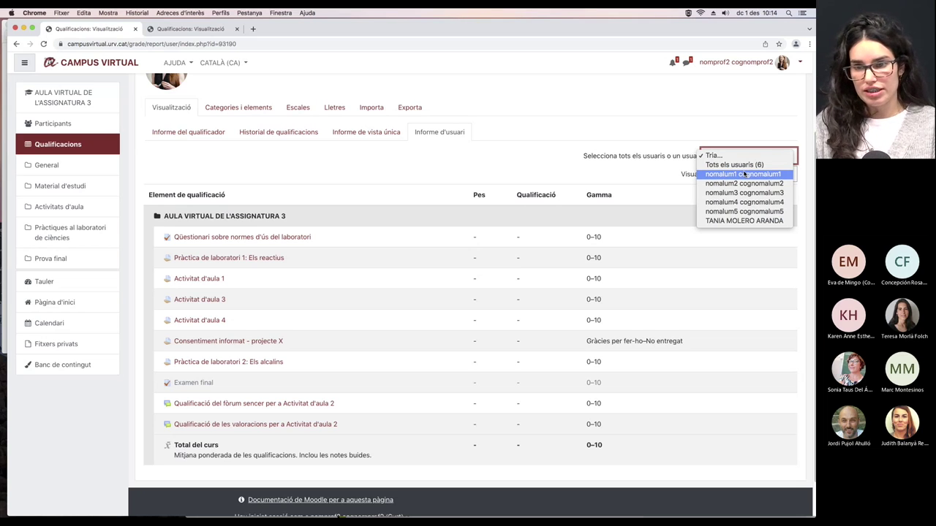
pyautogui.click(743, 176)
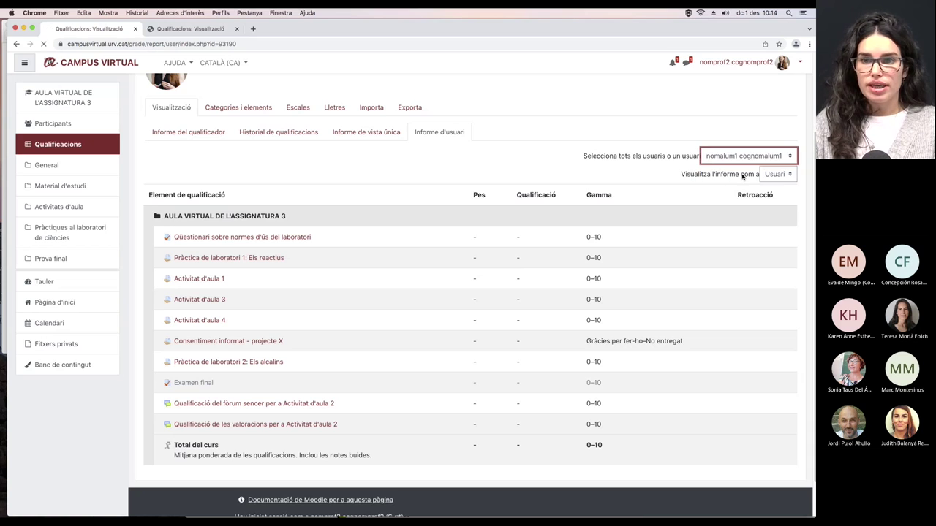
pyautogui.scroll(-3, 445, 235)
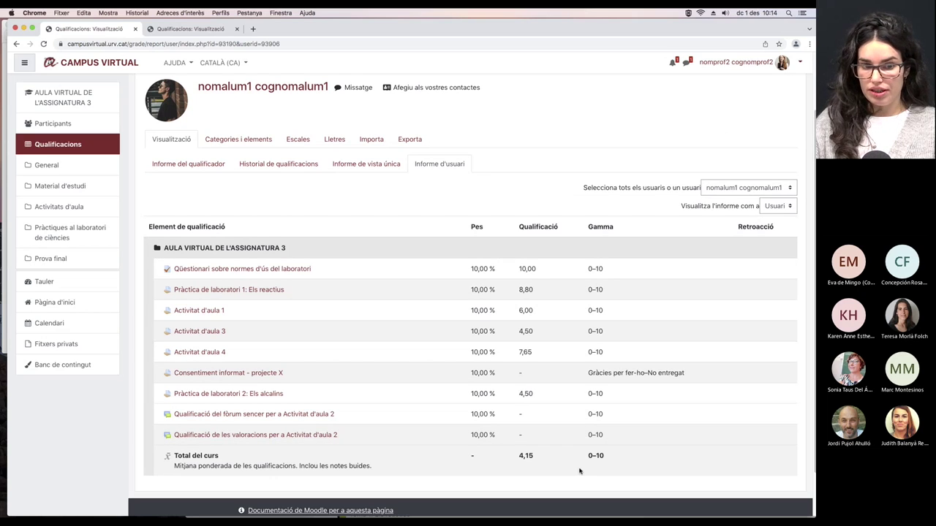
# Step: Check the first student's course total and the range of Consentiment informat - projecte X, and return to the grader report
pyautogui.doubleClick(525, 458)
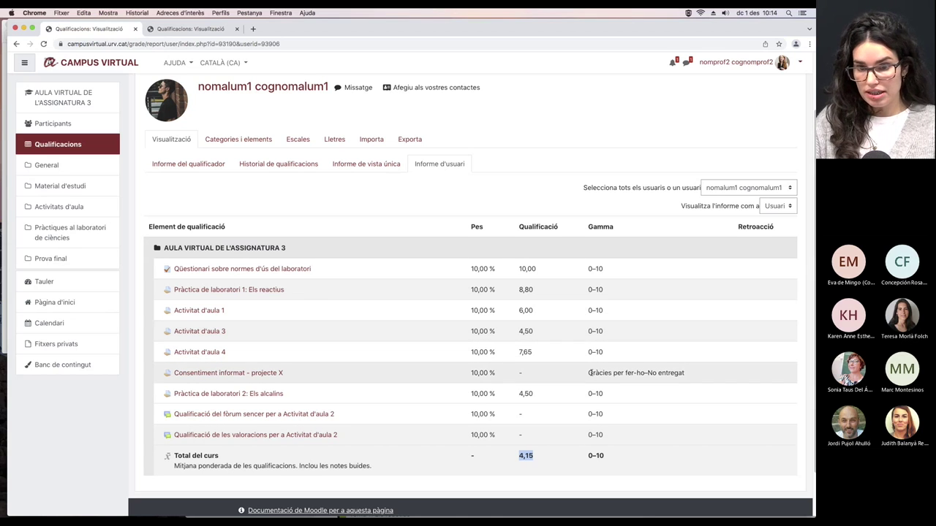
pyautogui.moveTo(588, 373); pyautogui.dragTo(685, 374)
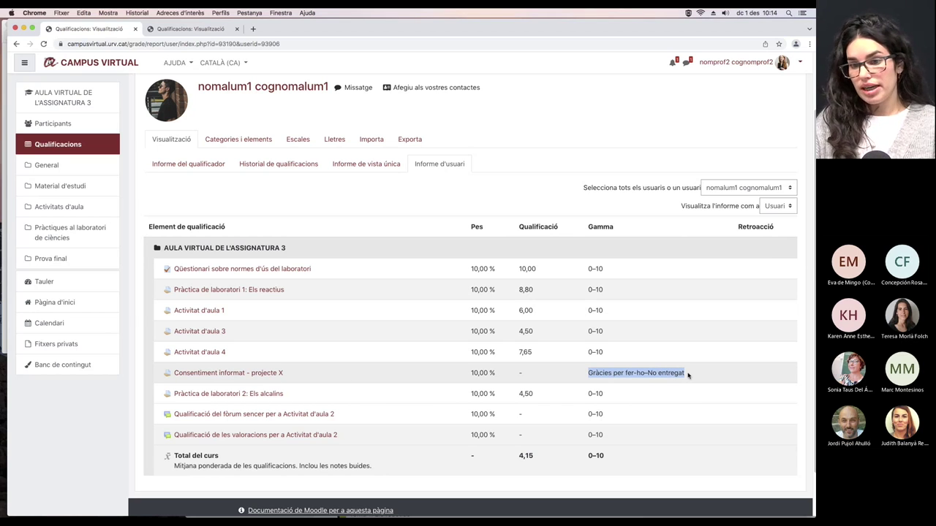
pyautogui.click(689, 376)
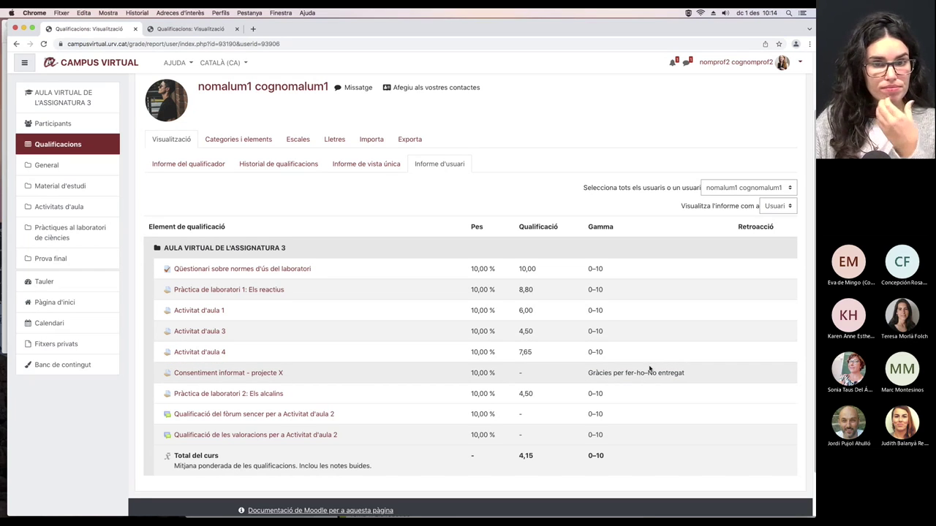
pyautogui.click(175, 164)
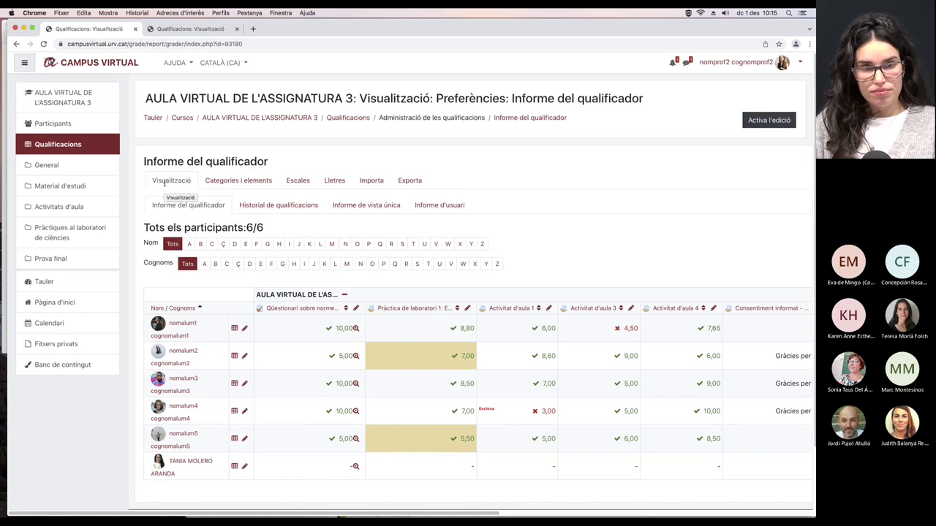
# Step: Open the gradebook setup of categories and items, hide the course navigation and narrow the browser window beside the Avaluació image
pyautogui.click(241, 182)
pyautogui.scroll(-1, 315, 226)
pyautogui.scroll(-3, 315, 226)
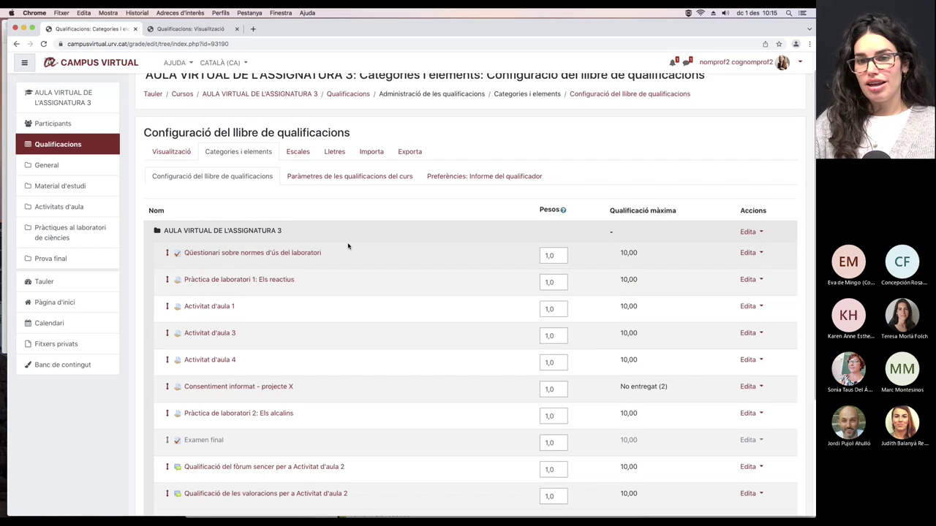
pyautogui.scroll(-1, 443, 448)
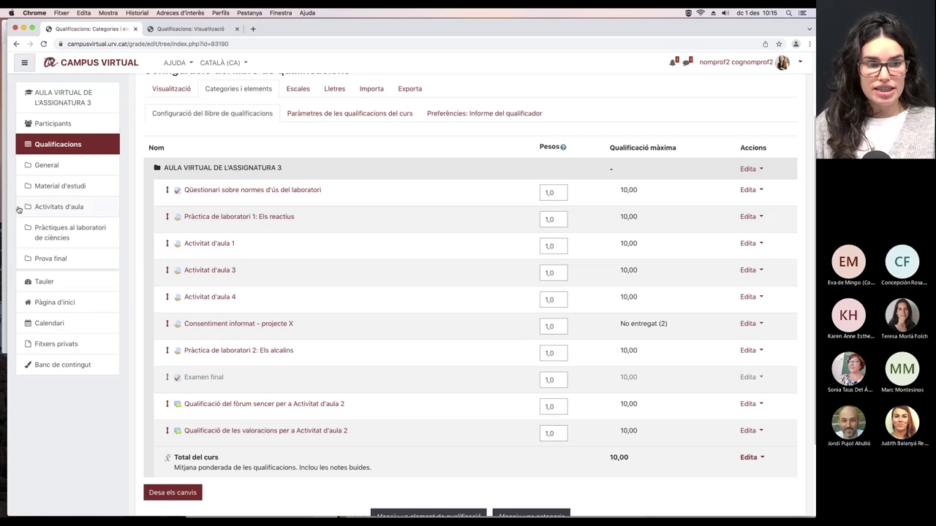
pyautogui.click(24, 62)
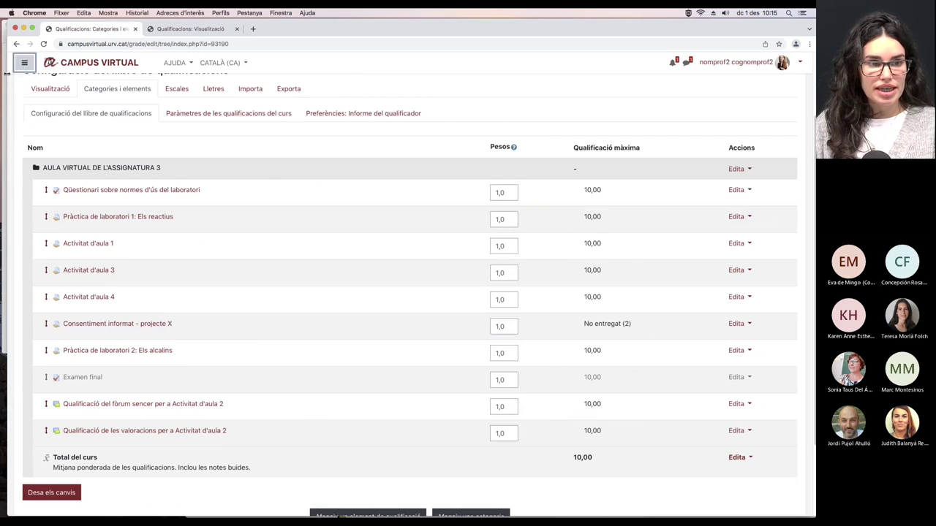
pyautogui.moveTo(6, 73); pyautogui.dragTo(245, 92)
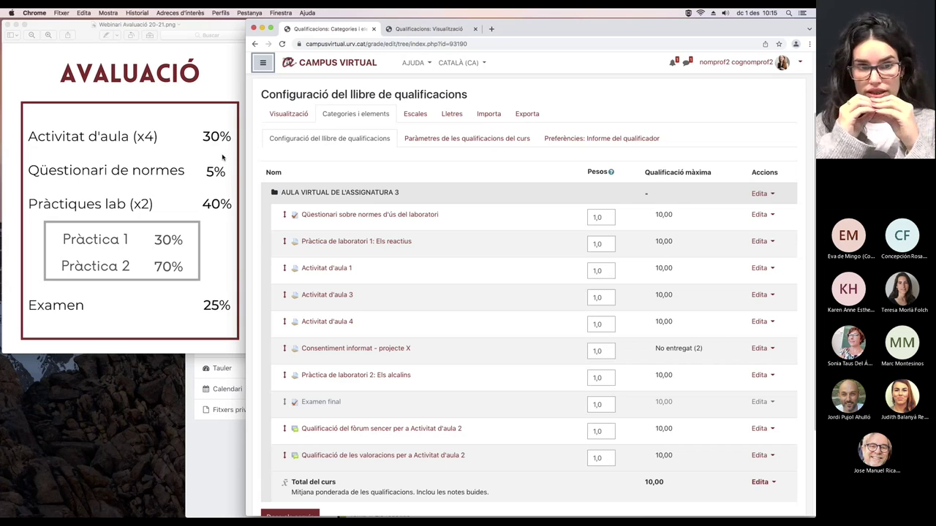
# Step: Start a new grade category in the gradebook setup and name it "Activitat d'aula"
pyautogui.scroll(-3, 460, 254)
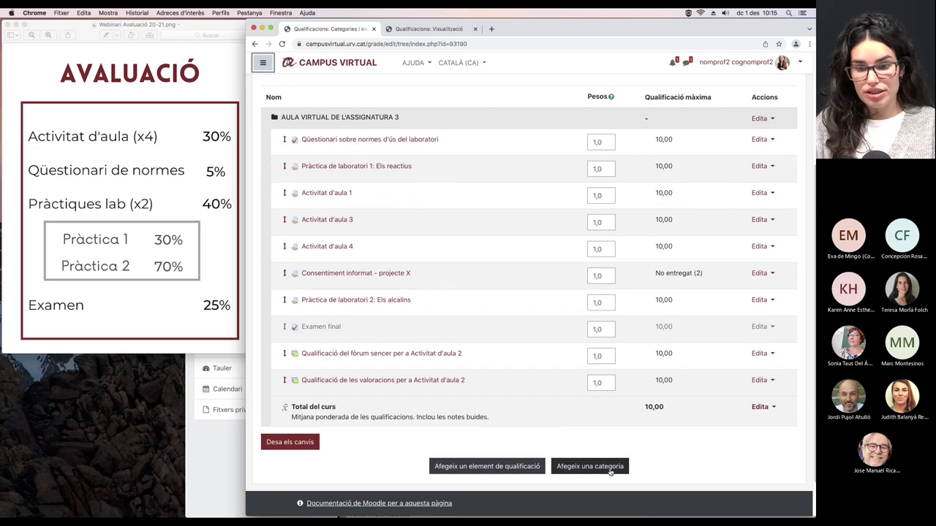
pyautogui.click(610, 468)
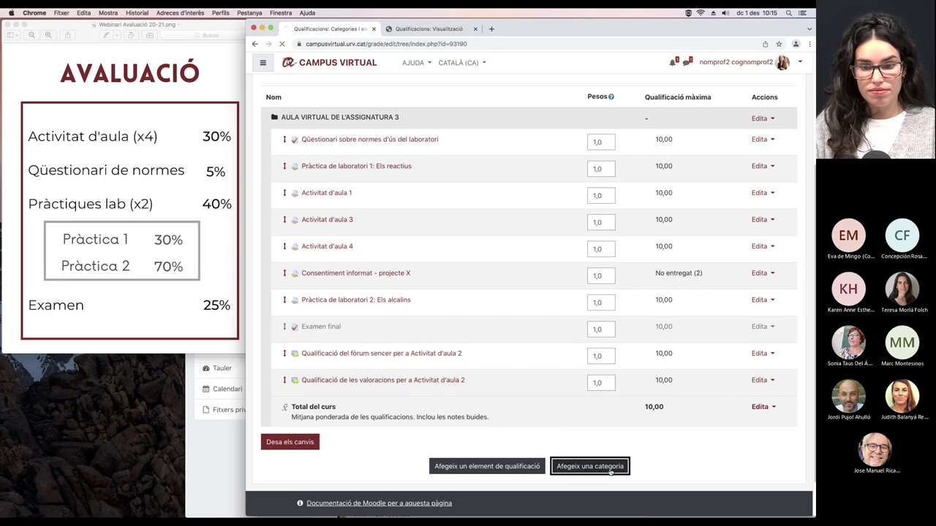
pyautogui.click(448, 194)
pyautogui.write('Act')
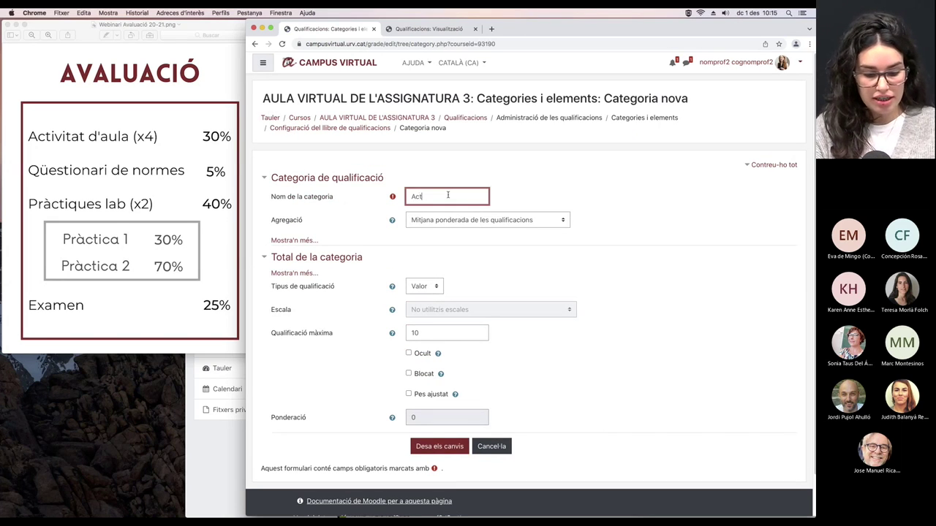
pyautogui.write("ivitat d'aula")
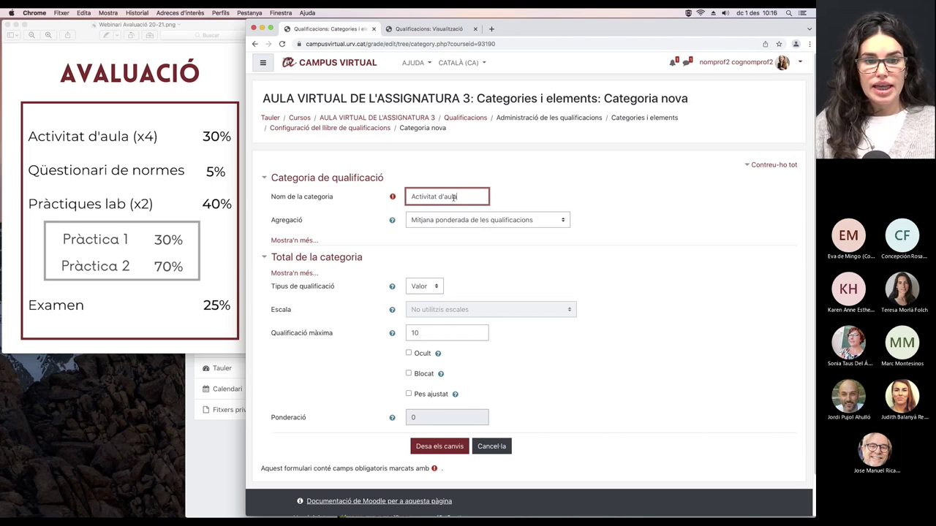
# Step: Set the new category's aggregation to Mitjana de les qualificacions and save the category
pyautogui.moveTo(303, 221); pyautogui.dragTo(275, 222)
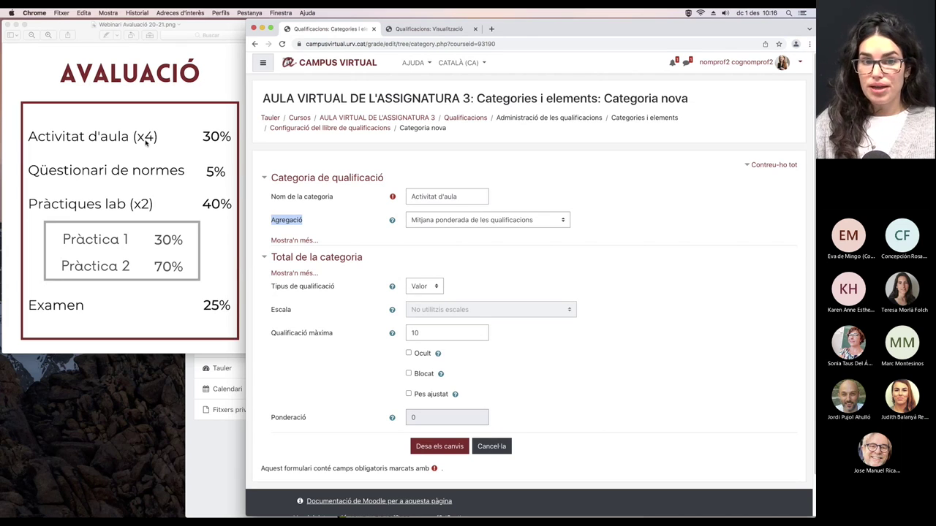
pyautogui.click(542, 224)
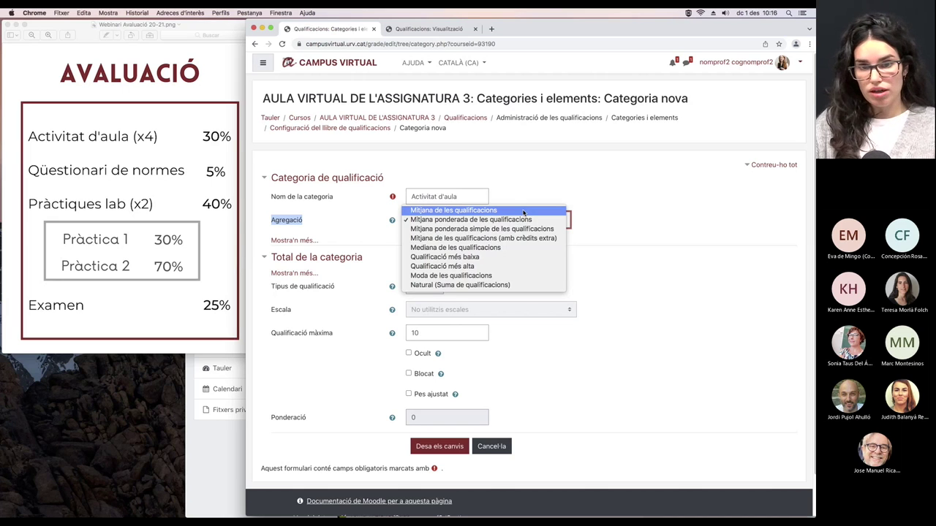
pyautogui.click(524, 212)
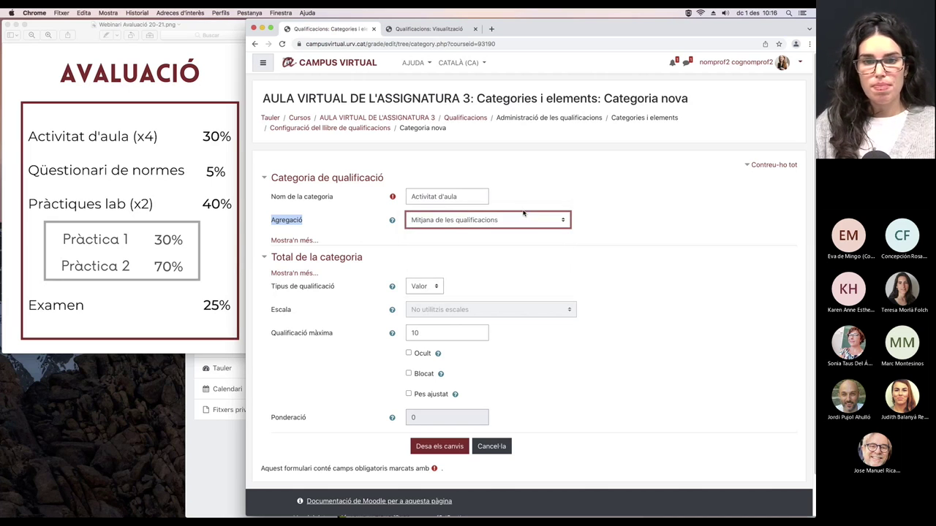
pyautogui.click(633, 295)
pyautogui.scroll(-1, 597, 331)
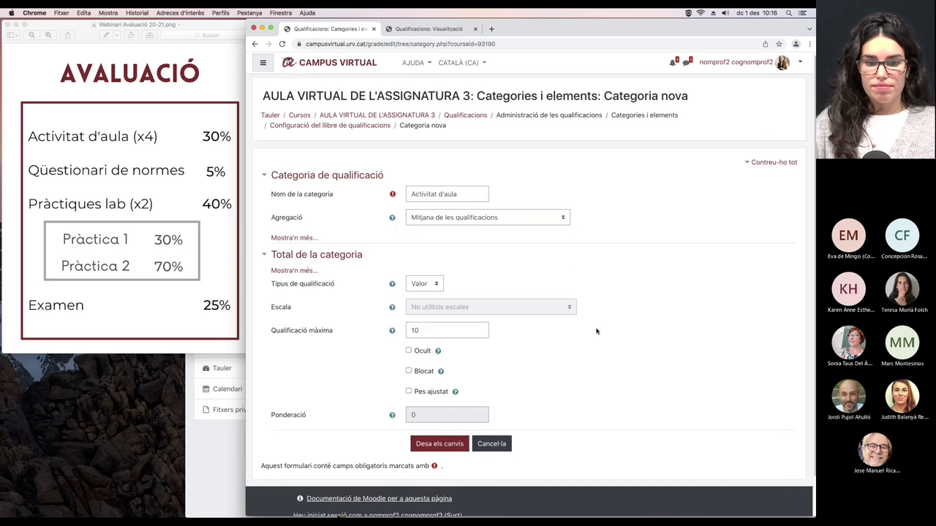
pyautogui.scroll(-1, 597, 331)
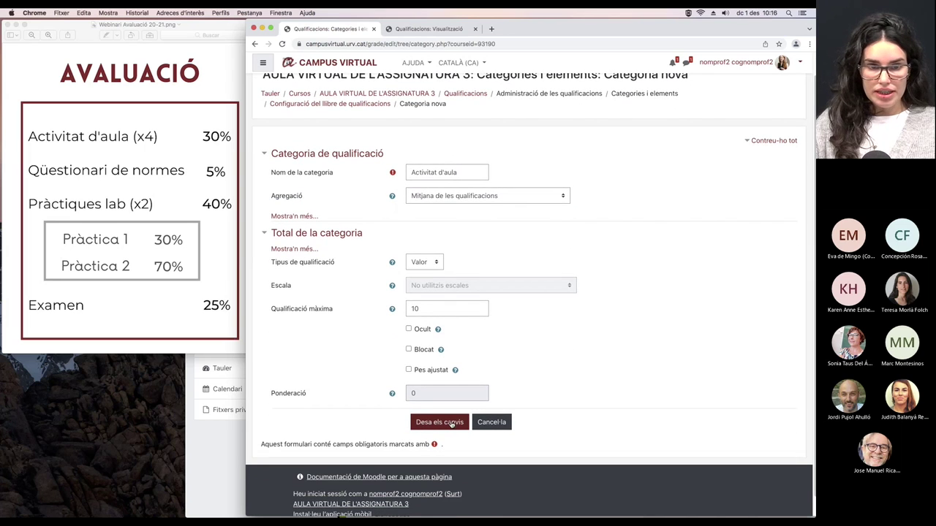
pyautogui.click(451, 425)
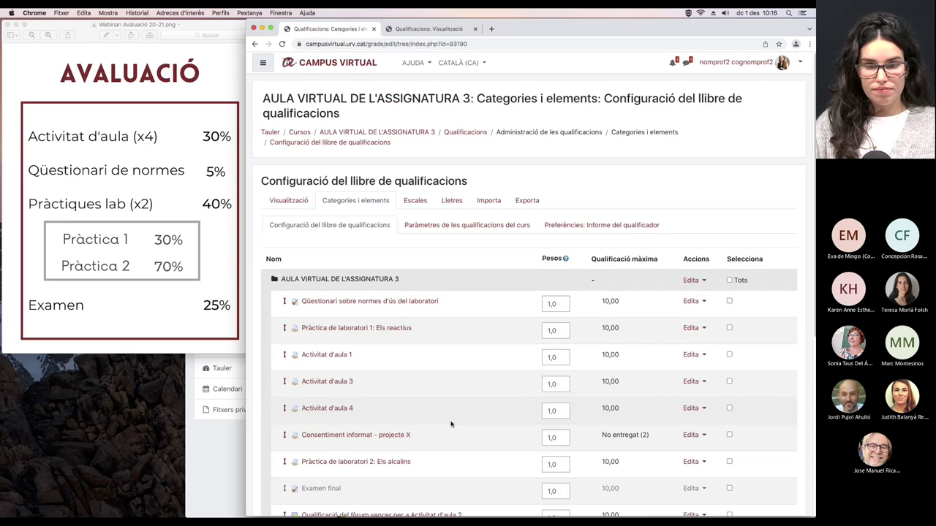
# Step: Move the Activitat d'aula category to the start of the course's grade items, above Qüestionari sobre normes d'ús del laboratori
pyautogui.scroll(-5, 451, 425)
pyautogui.scroll(-1, 451, 425)
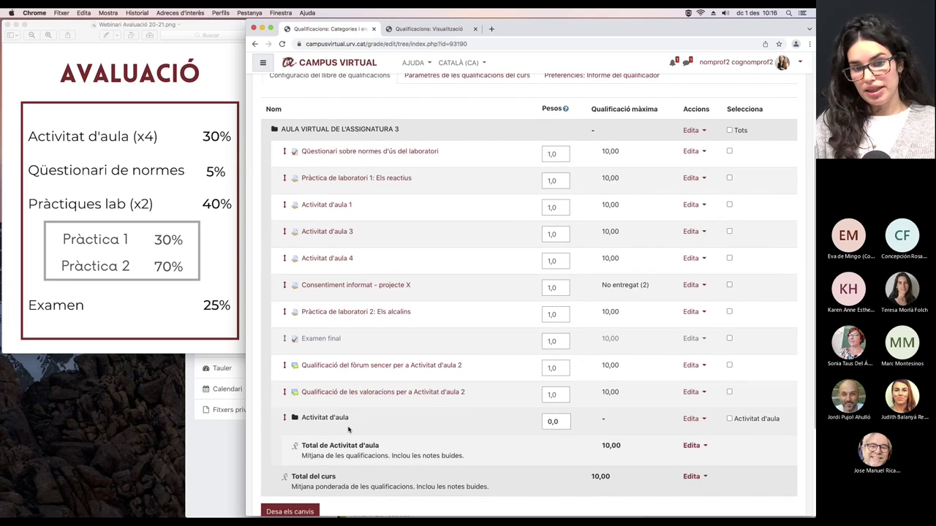
pyautogui.scroll(-2, 344, 432)
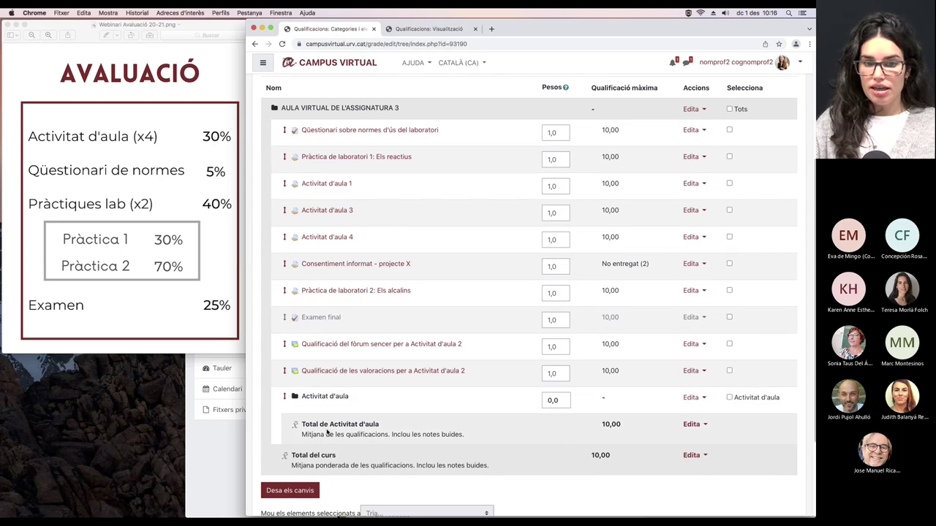
pyautogui.click(285, 398)
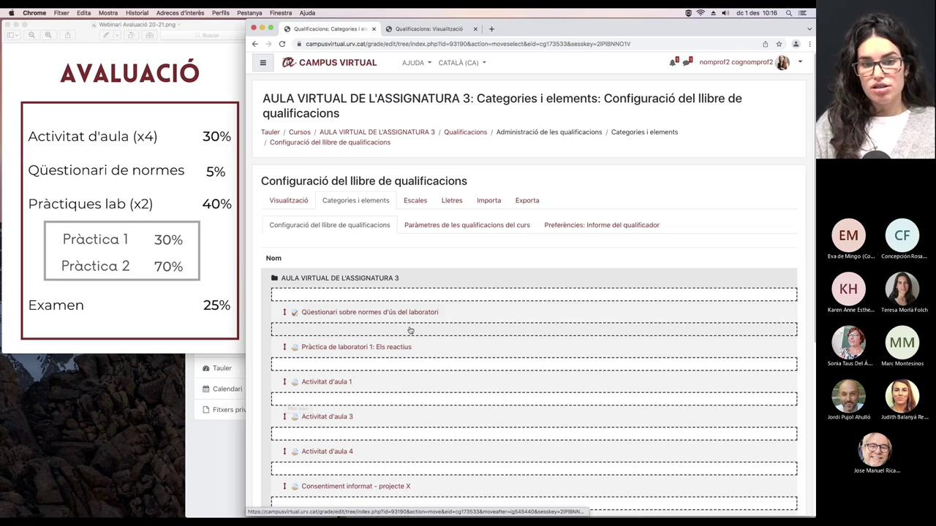
pyautogui.click(333, 296)
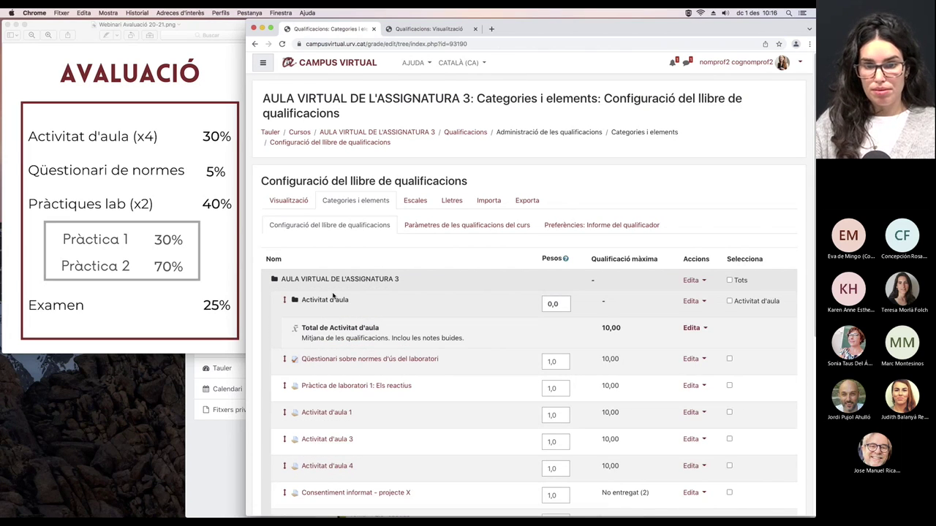
# Step: Move Activitat d'aula 1, 3 and 4 and both Activitat d'aula 2 forum grade items into the Activitat d'aula category
pyautogui.scroll(-2, 398, 328)
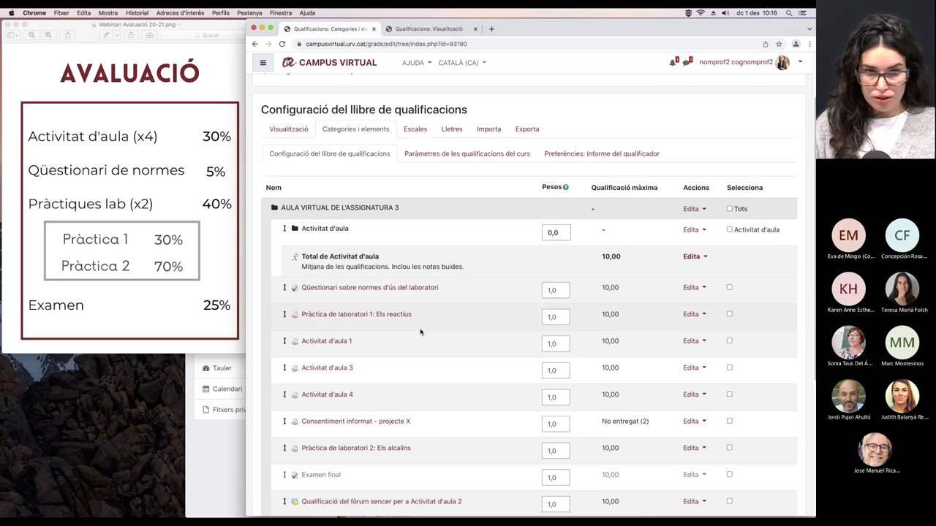
pyautogui.click(730, 342)
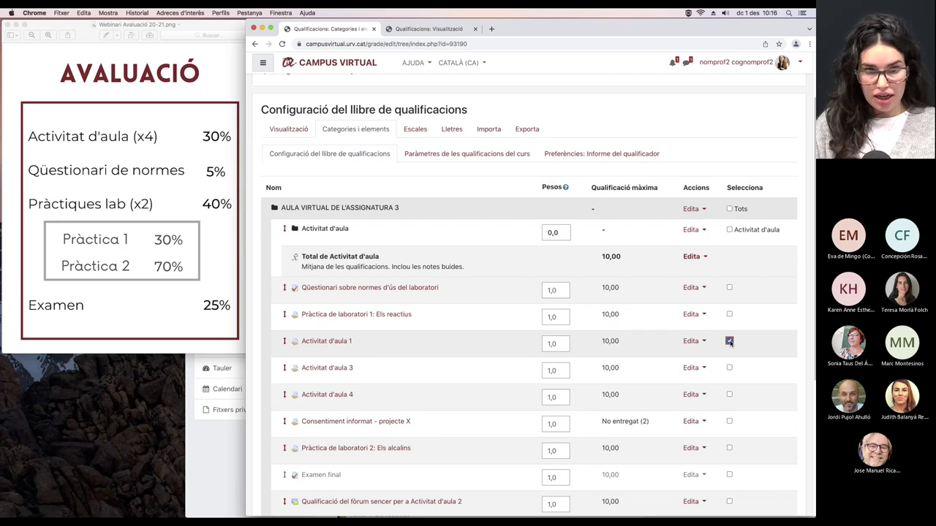
pyautogui.click(729, 369)
pyautogui.click(729, 394)
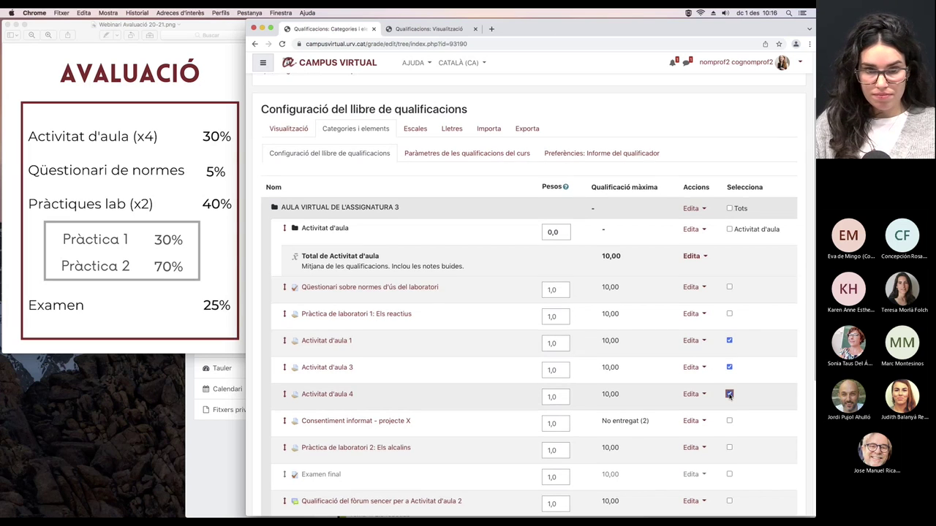
pyautogui.scroll(-3, 730, 395)
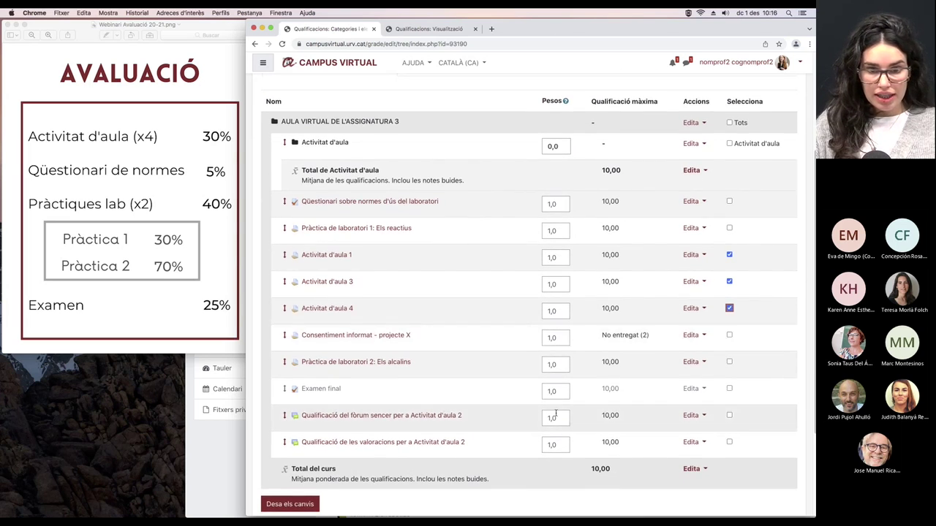
pyautogui.click(729, 415)
pyautogui.click(729, 442)
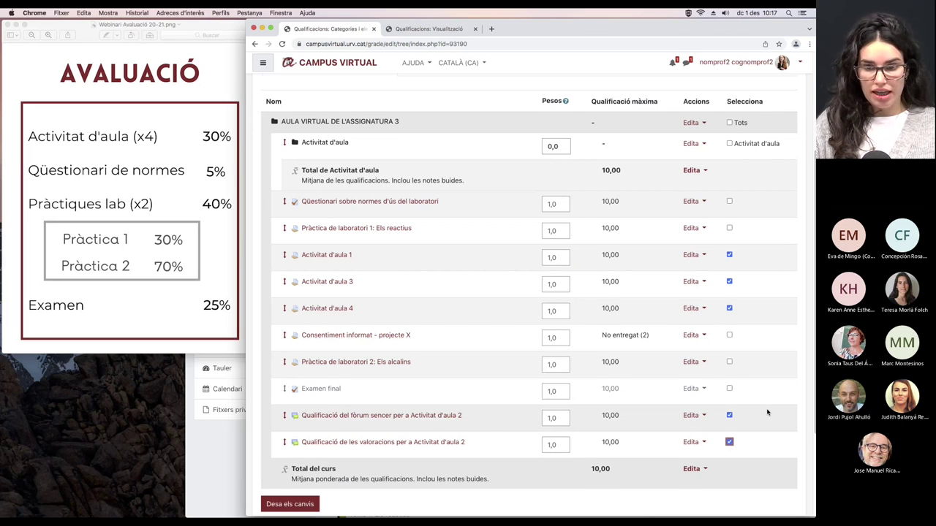
pyautogui.scroll(-1, 766, 413)
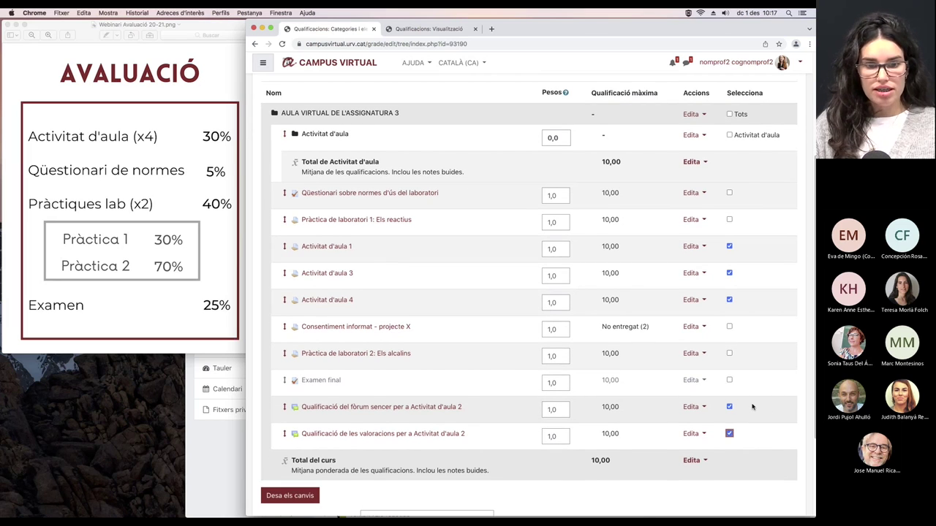
pyautogui.scroll(-2, 532, 440)
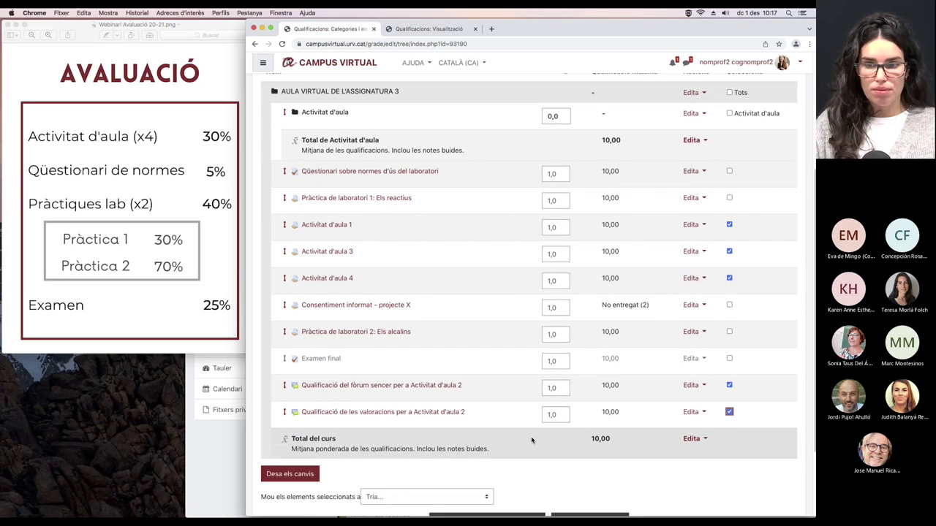
pyautogui.scroll(-3, 738, 382)
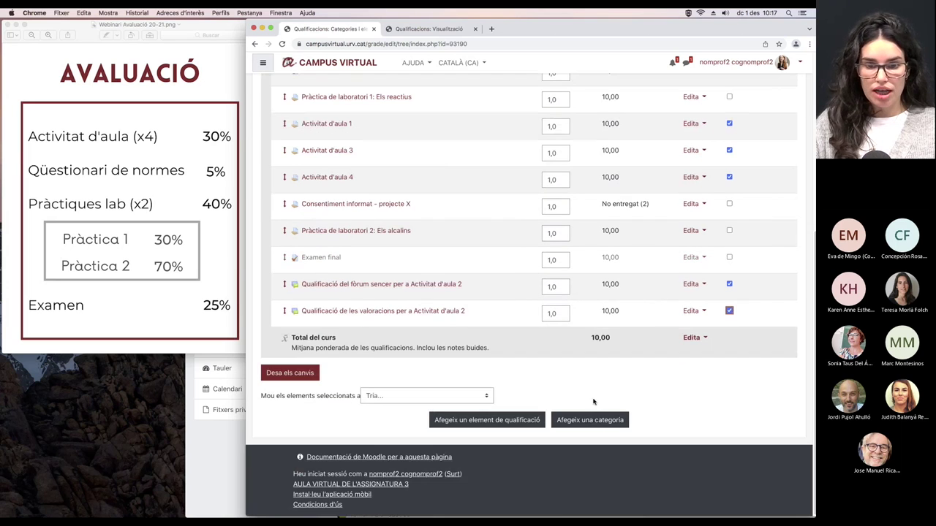
pyautogui.click(488, 397)
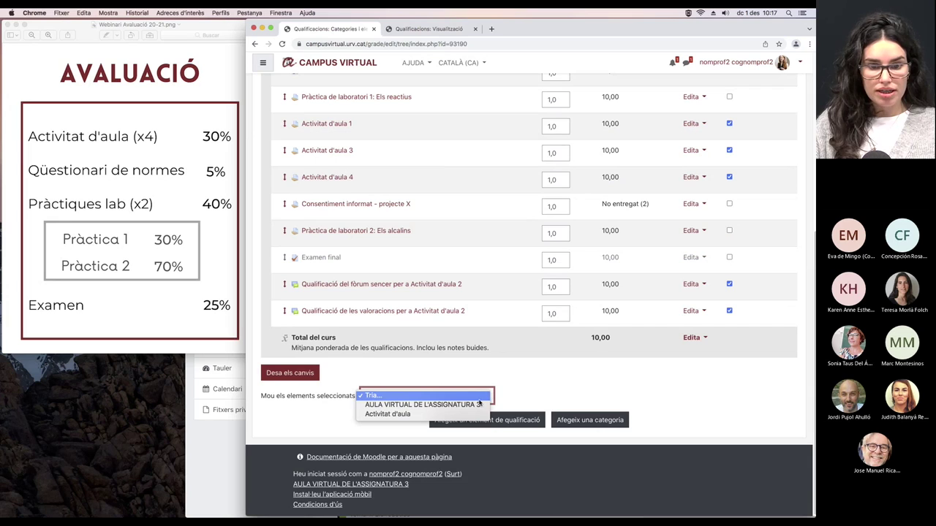
pyautogui.click(411, 414)
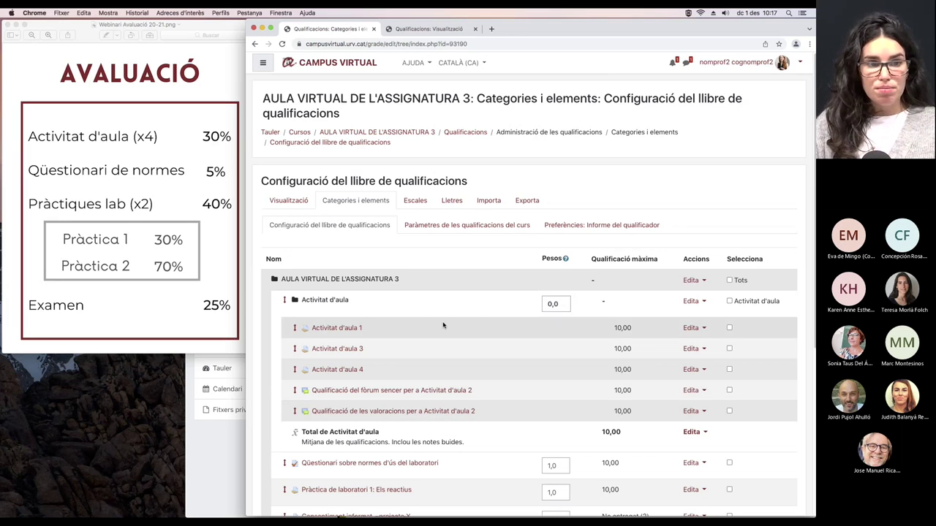
# Step: Set the Activitat d'aula category's weight to 30 and save the changes
pyautogui.doubleClick(561, 305)
pyautogui.write('30')
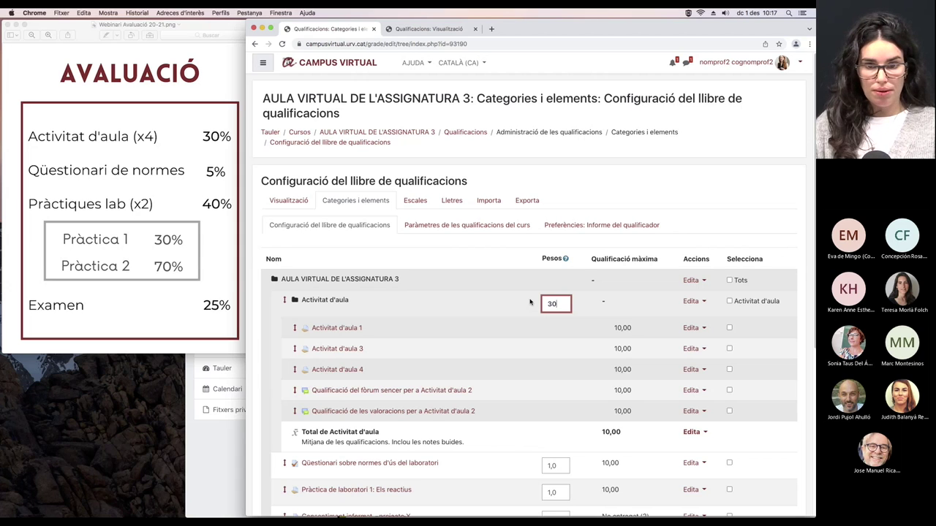
pyautogui.click(510, 305)
pyautogui.scroll(-1, 511, 305)
pyautogui.scroll(-3, 511, 305)
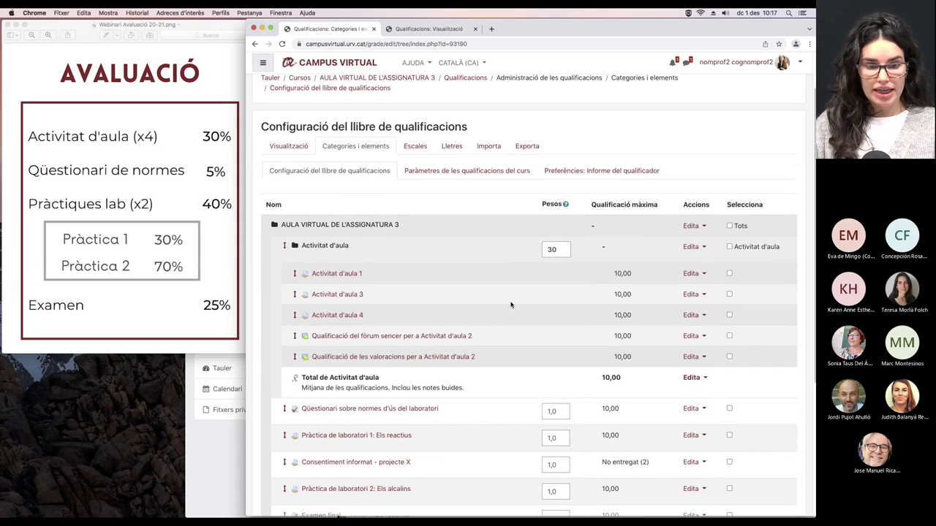
pyautogui.click(290, 479)
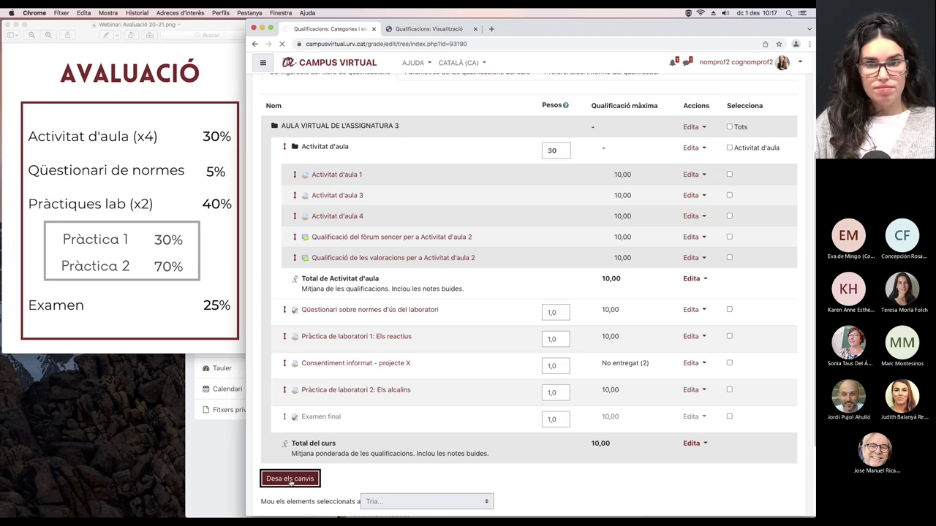
# Step: Set the weight of Qüestionari sobre normes d'ús del laboratori to 5 and save the changes
pyautogui.scroll(-1, 430, 323)
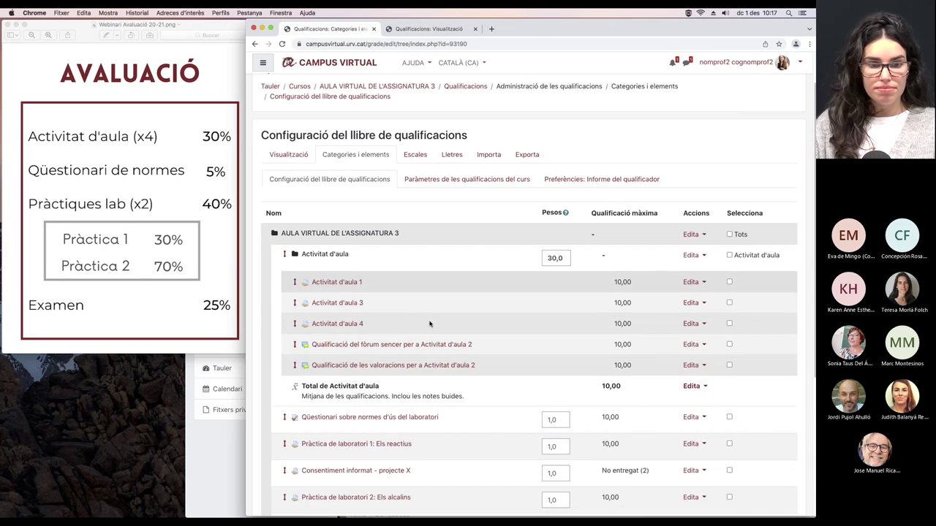
pyautogui.scroll(-1, 430, 324)
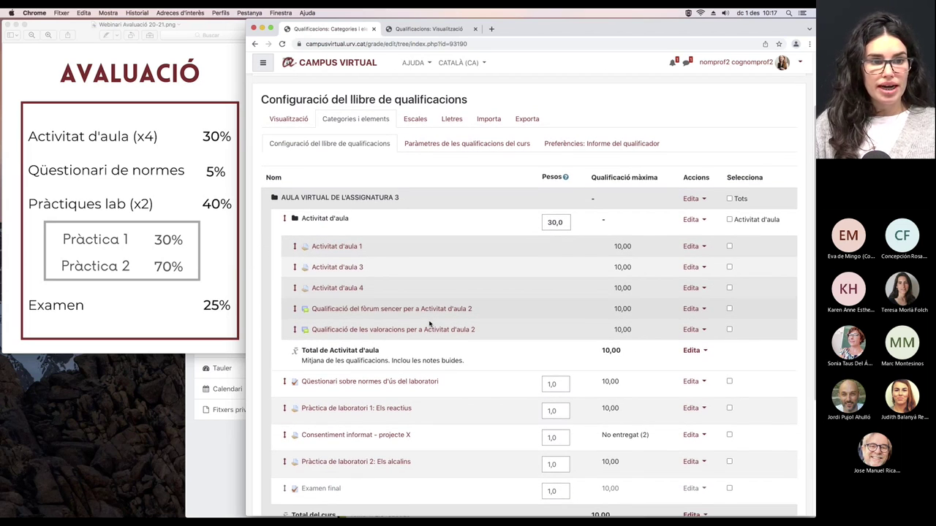
pyautogui.scroll(-2, 360, 308)
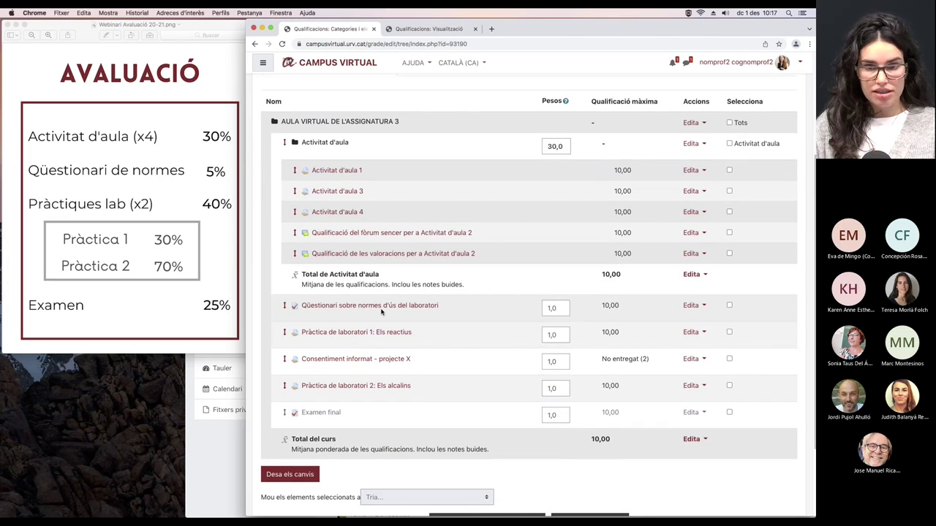
pyautogui.doubleClick(561, 309)
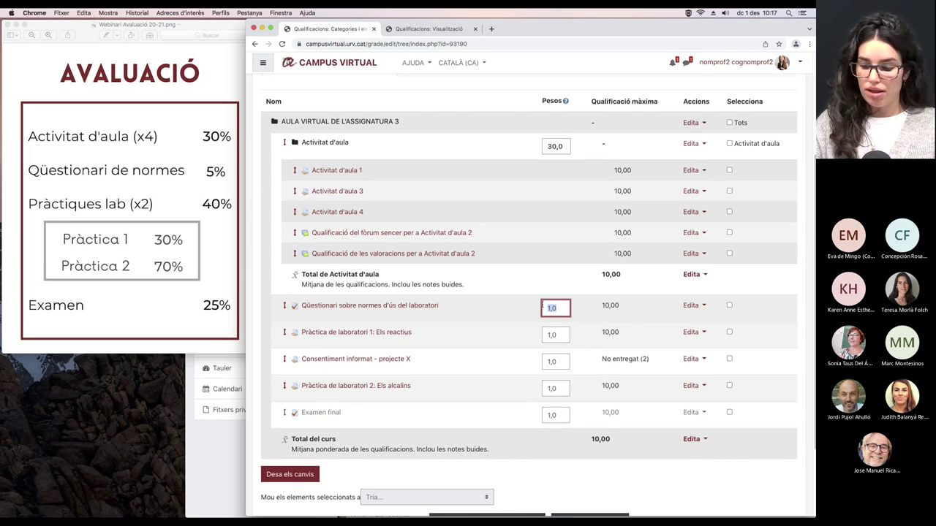
pyautogui.write('5')
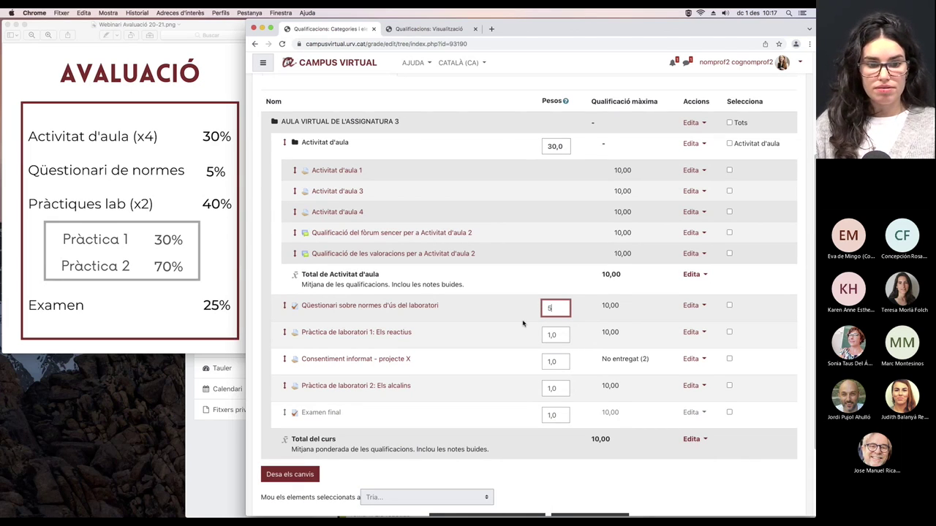
pyautogui.click(308, 474)
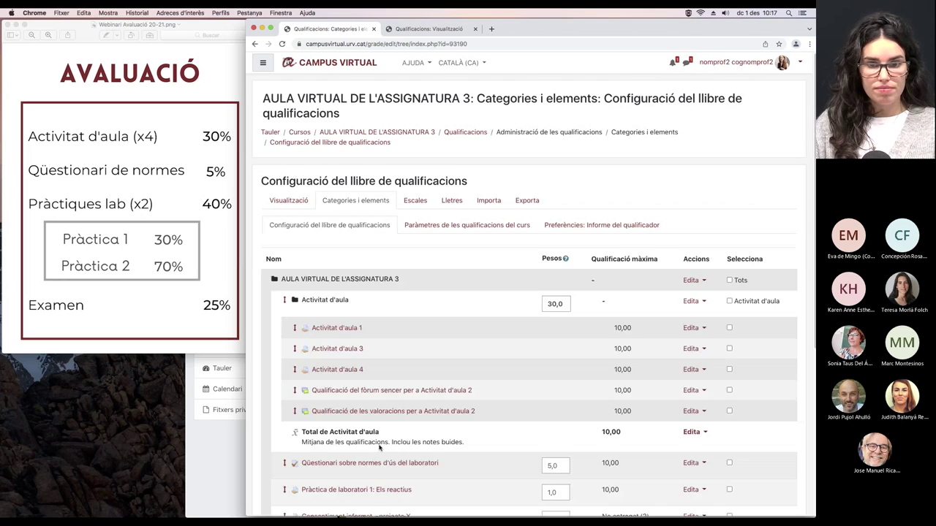
# Step: Add a grade category named "Pràctiques" with the aggregation Mitjana ponderada de les qualificacions and save it
pyautogui.scroll(-3, 542, 372)
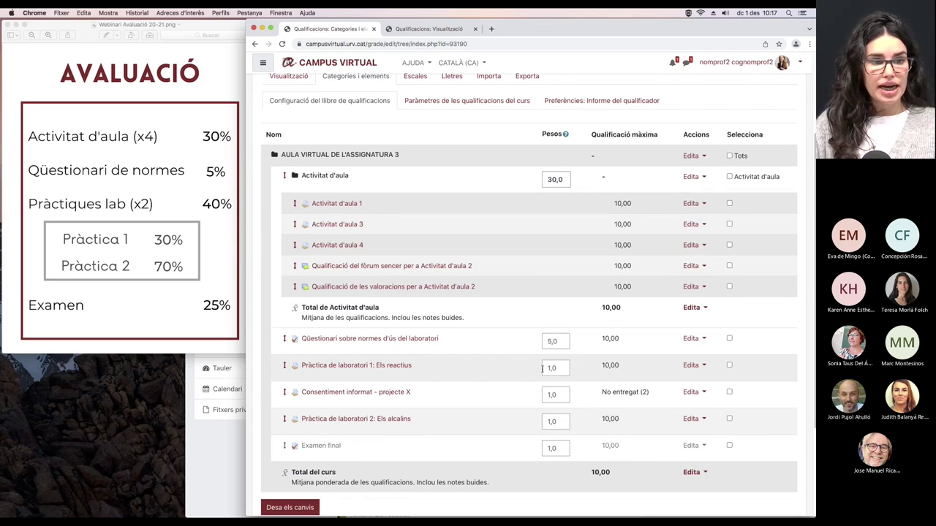
pyautogui.scroll(-1, 542, 369)
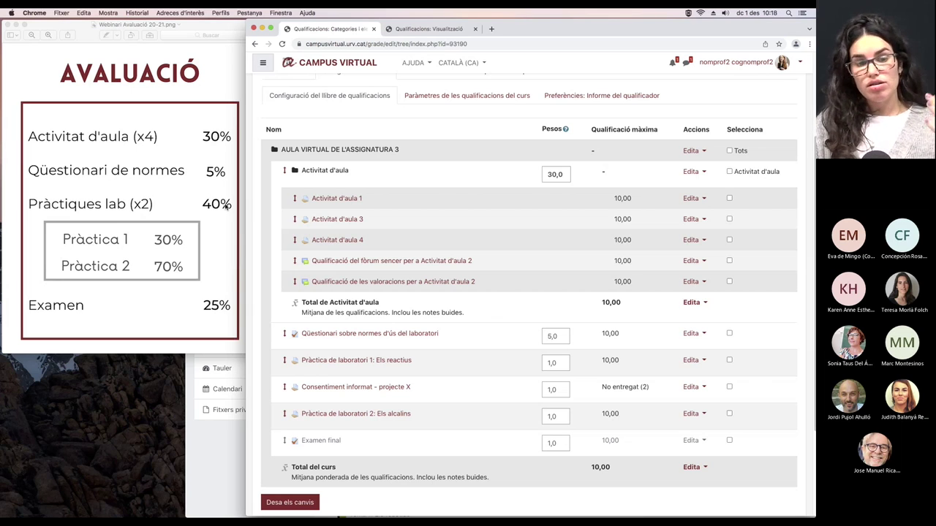
pyautogui.scroll(-3, 589, 434)
pyautogui.click(589, 451)
pyautogui.click(427, 198)
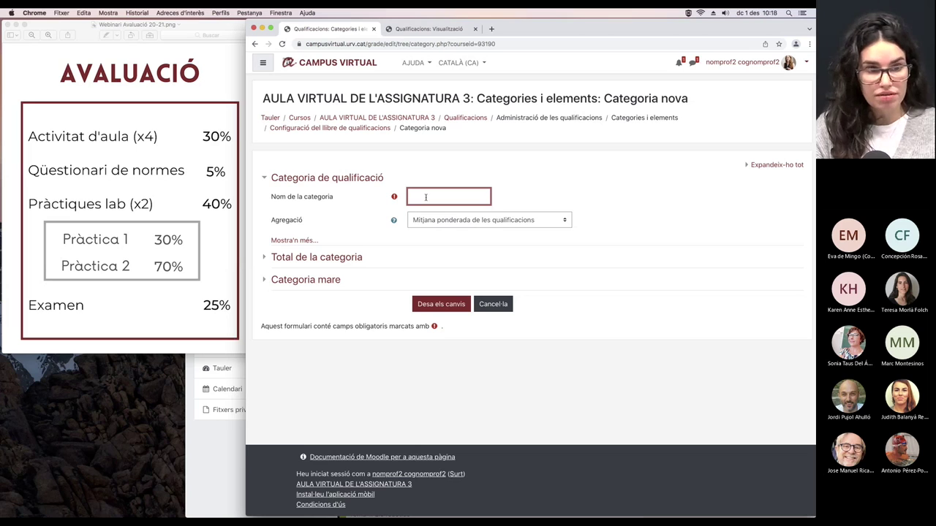
pyautogui.write('Pràctiques')
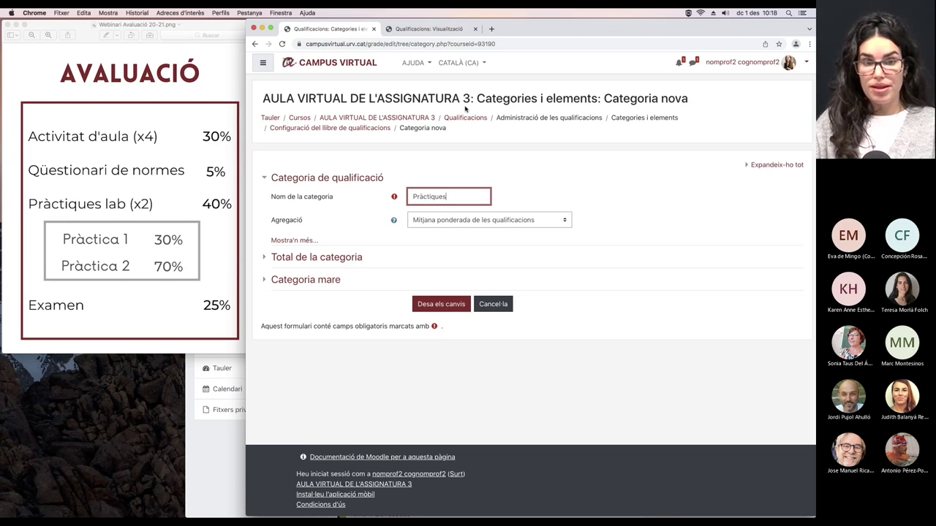
pyautogui.doubleClick(270, 221)
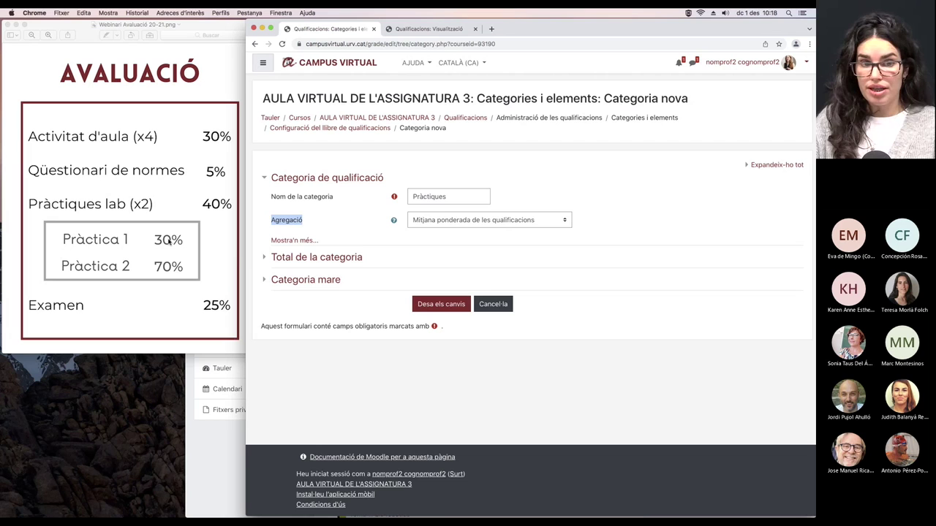
pyautogui.click(426, 308)
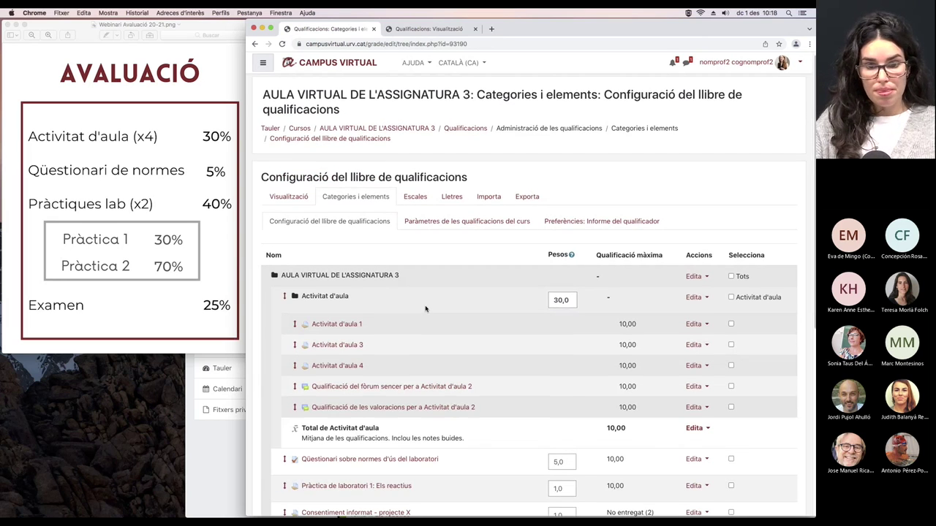
# Step: Move the Pràctiques category directly below Qüestionari sobre normes d'ús del laboratori
pyautogui.scroll(-8, 426, 307)
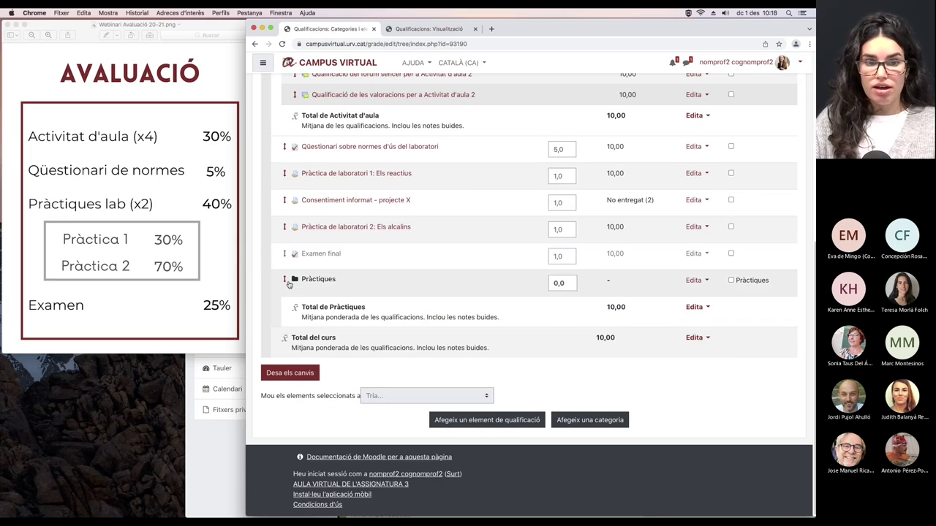
pyautogui.click(286, 282)
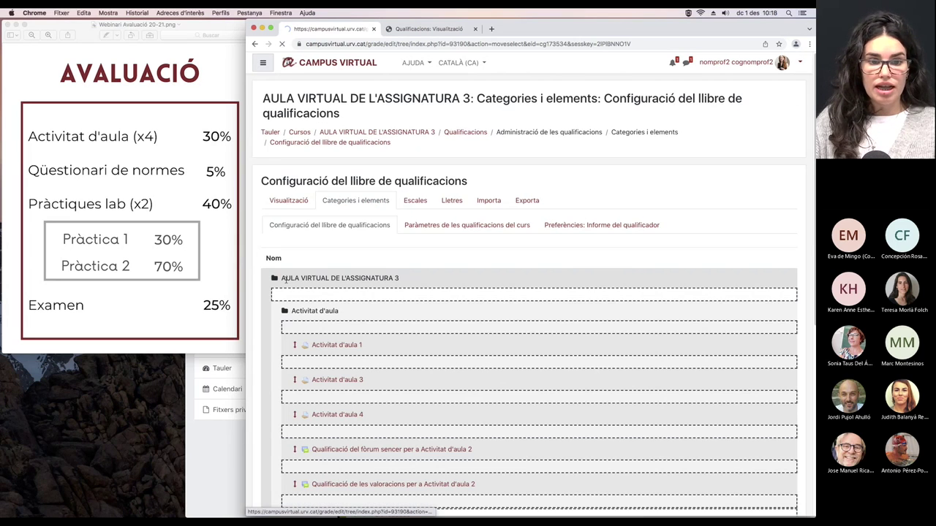
pyautogui.scroll(-5, 286, 281)
pyautogui.scroll(-1, 285, 285)
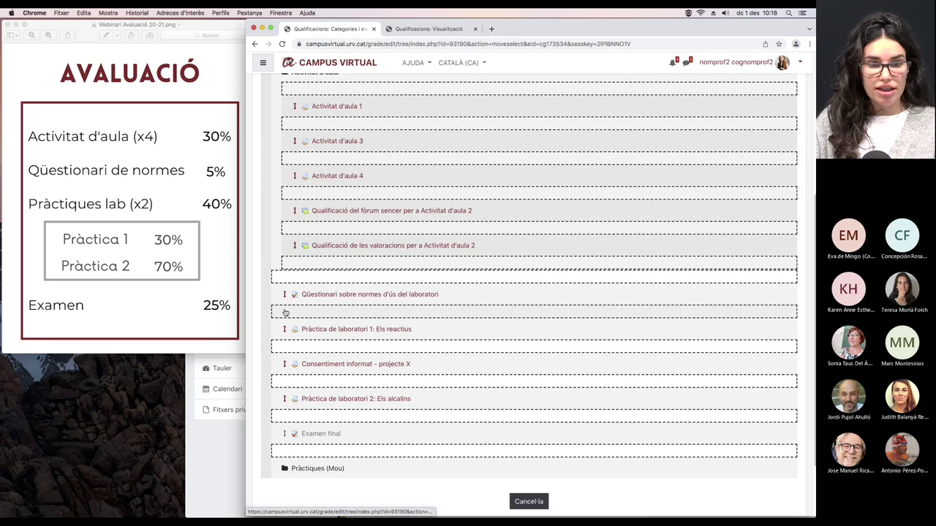
pyautogui.click(285, 312)
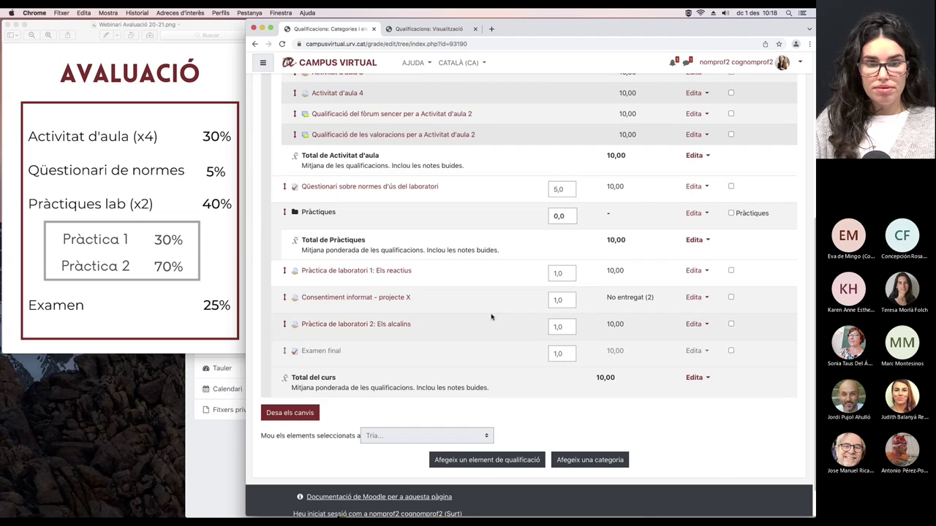
# Step: Move Pràctica de laboratori 1: Els reactius and Pràctica de laboratori 2: Els alcalins into the Pràctiques category
pyautogui.click(730, 271)
pyautogui.click(731, 324)
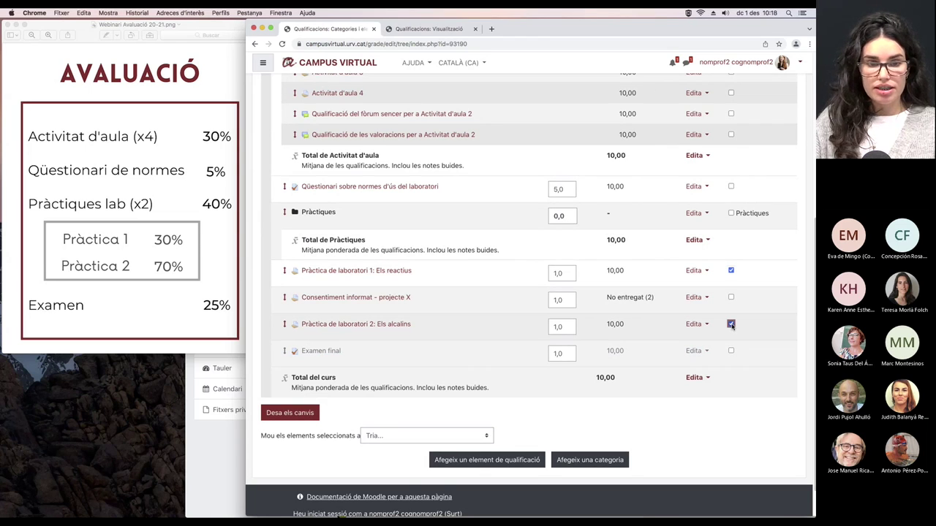
pyautogui.scroll(-1, 731, 325)
pyautogui.click(418, 422)
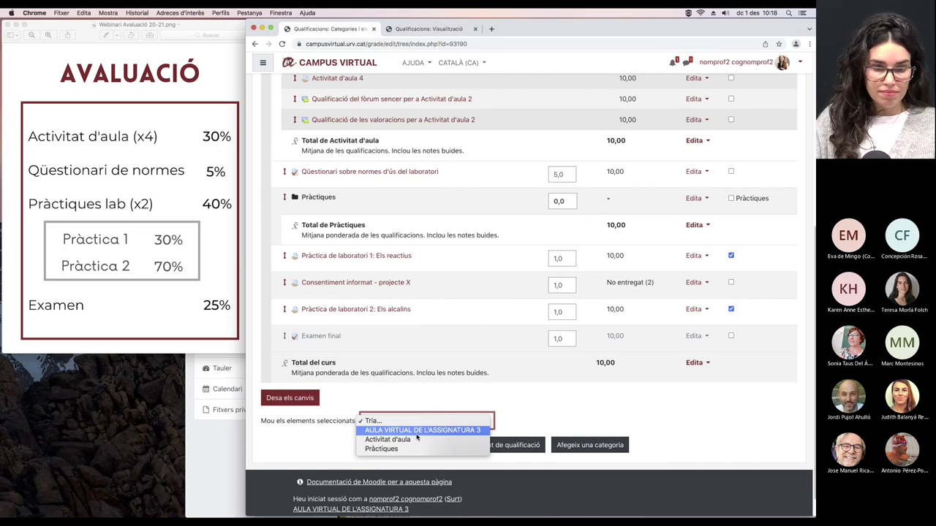
pyautogui.click(417, 449)
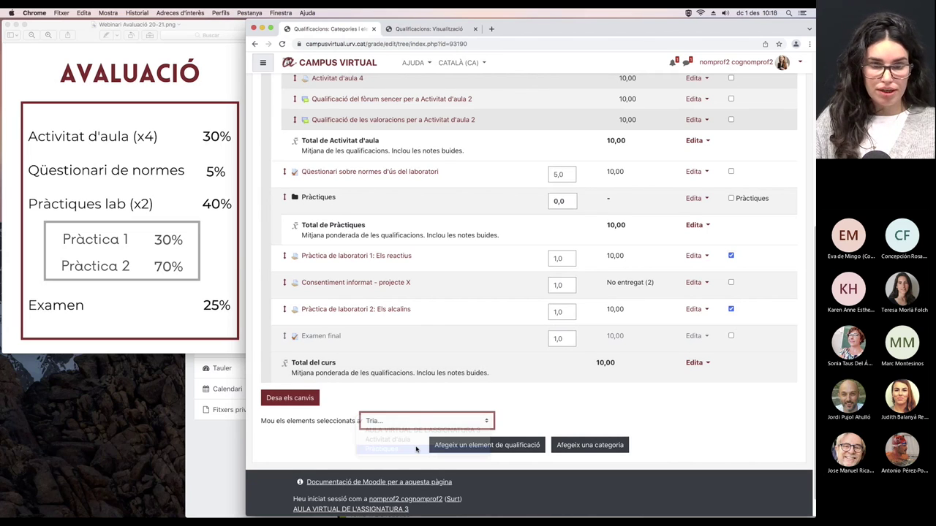
# Step: Set the Pràctiques category's weight to 40
pyautogui.scroll(-5, 439, 390)
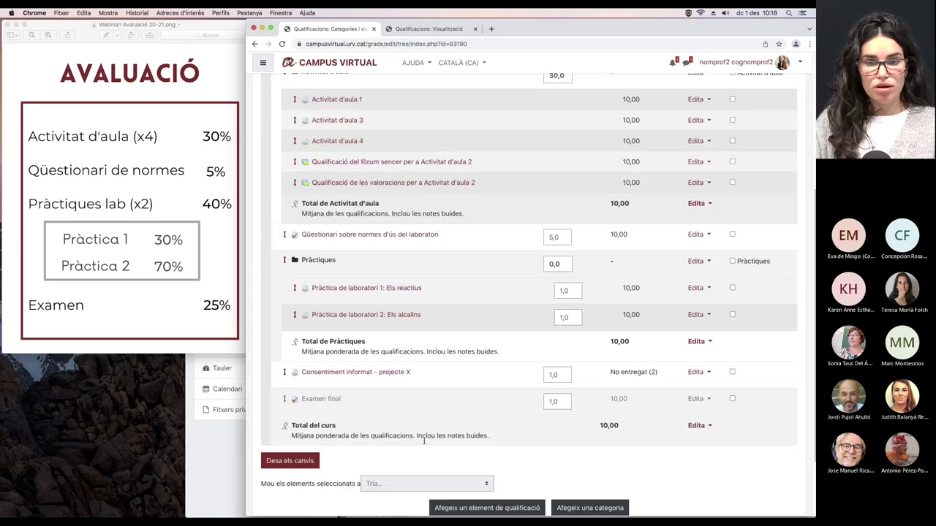
pyautogui.doubleClick(564, 263)
pyautogui.write('40')
pyautogui.click(489, 287)
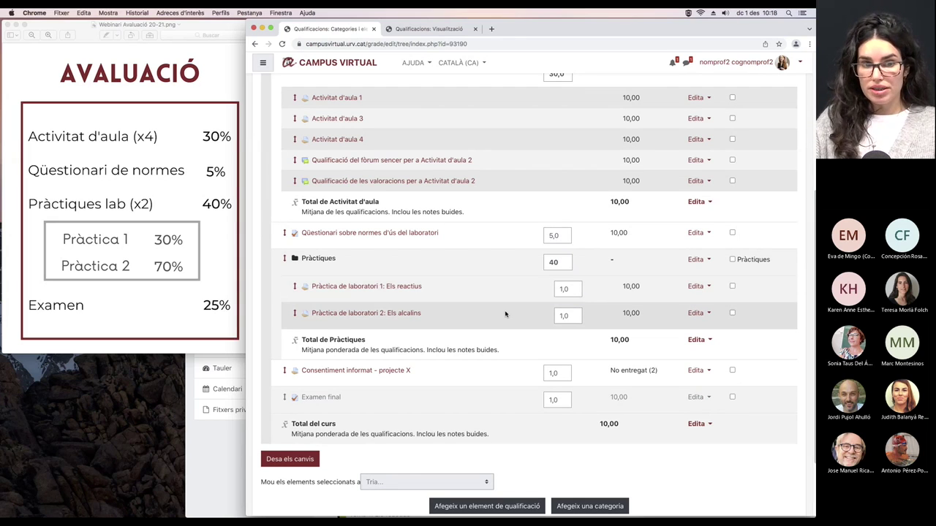
# Step: Set the weights of Pràctica de laboratori 1: Els reactius to 30 and Pràctica de laboratori 2: Els alcalins to 70, and save the changes
pyautogui.doubleClick(558, 288)
pyautogui.write('30')
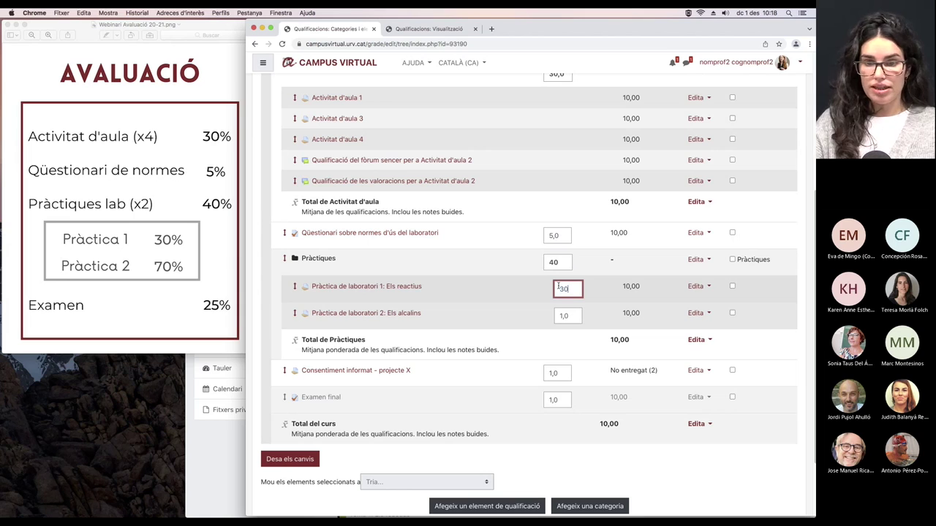
pyautogui.doubleClick(561, 316)
pyautogui.write('70')
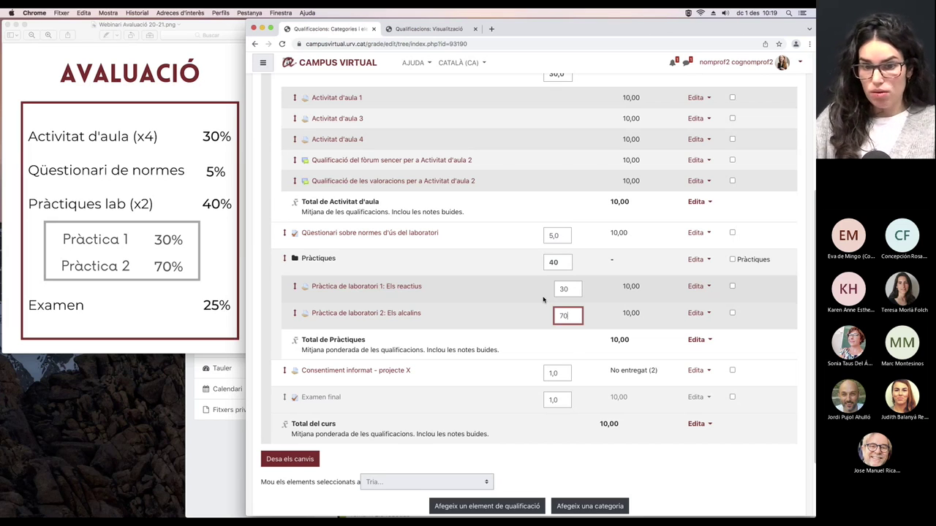
pyautogui.click(577, 292)
pyautogui.doubleClick(557, 315)
pyautogui.click(572, 290)
pyautogui.doubleClick(572, 290)
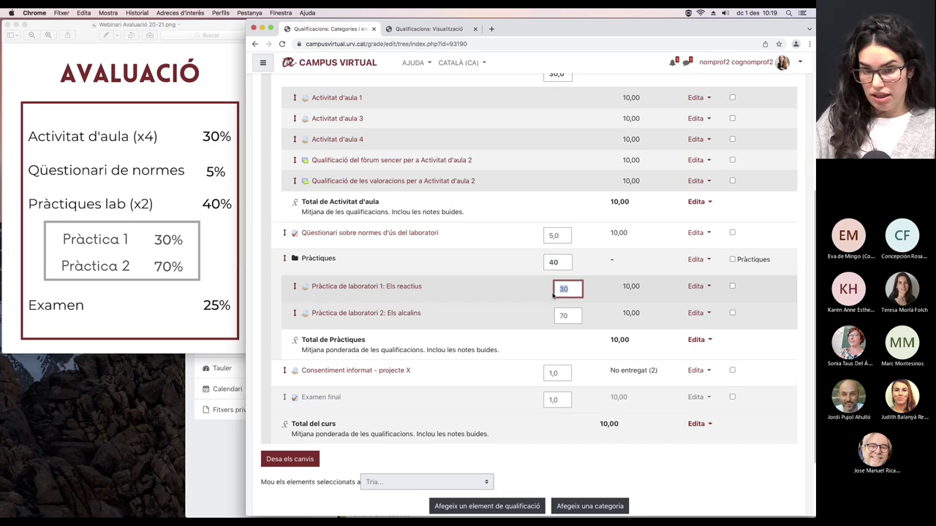
pyautogui.click(574, 314)
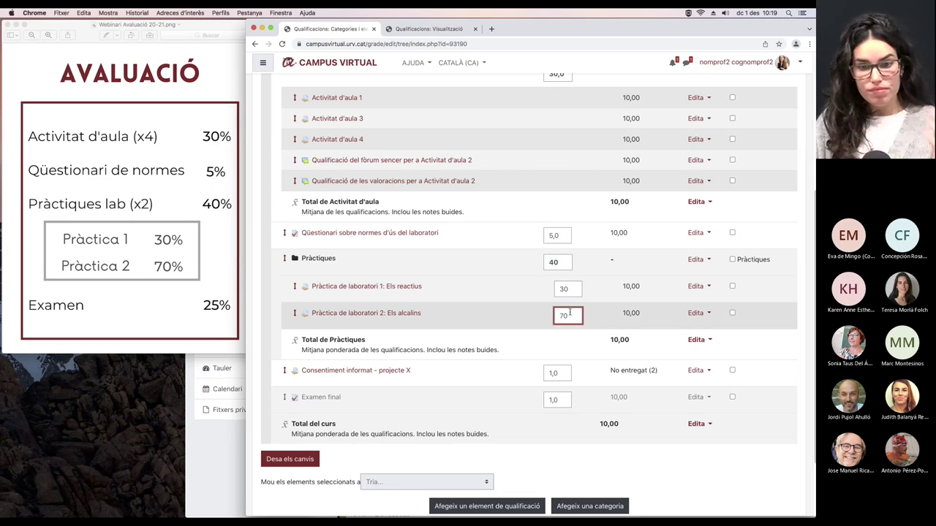
pyautogui.scroll(-1, 562, 319)
pyautogui.scroll(-1, 380, 409)
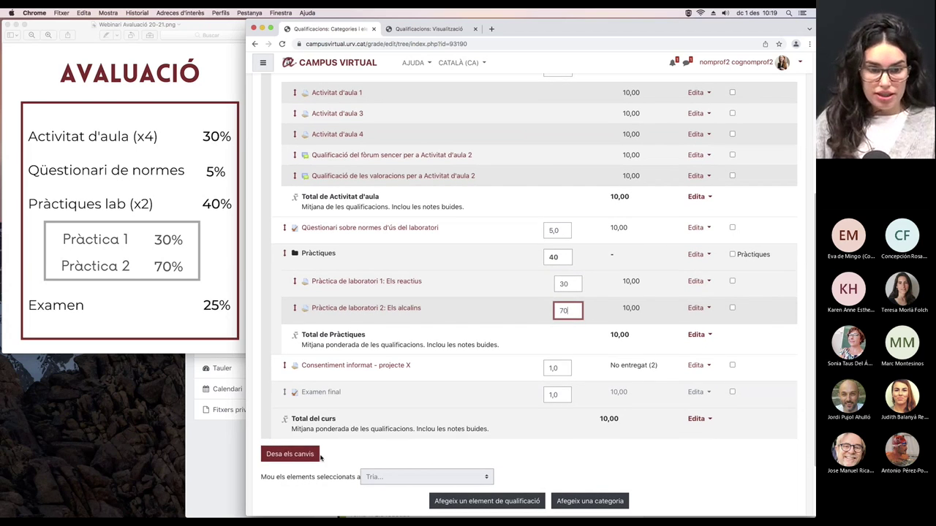
pyautogui.click(293, 457)
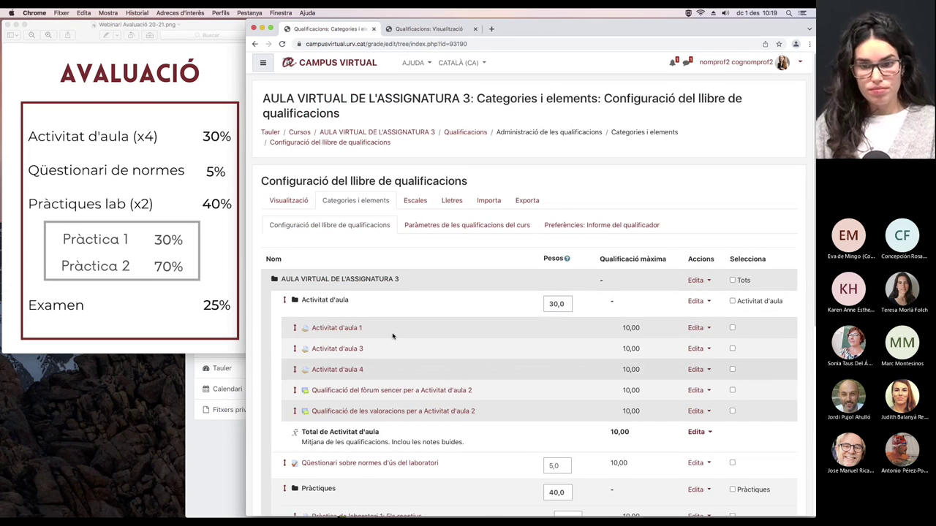
# Step: Set the weight of Examen final to 25 and save the gradebook changes
pyautogui.scroll(-3, 395, 333)
pyautogui.scroll(-3, 400, 327)
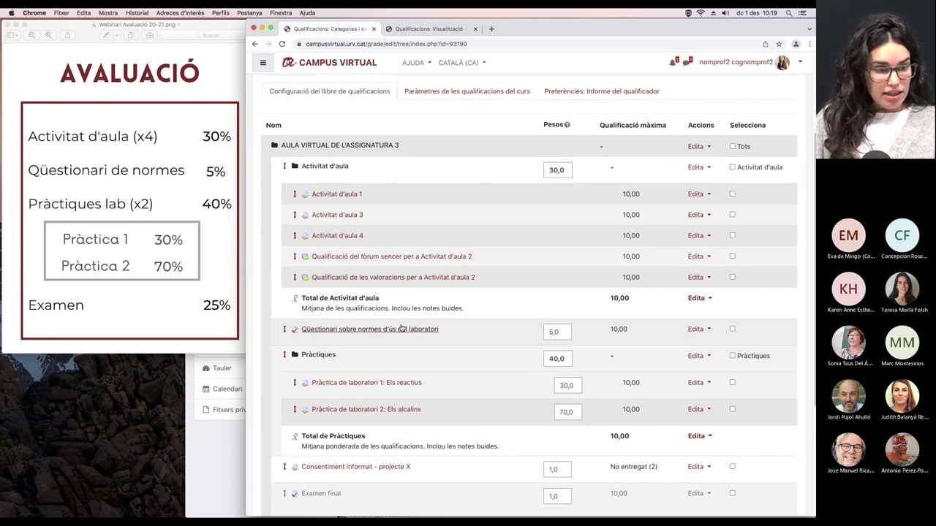
pyautogui.scroll(-2, 400, 329)
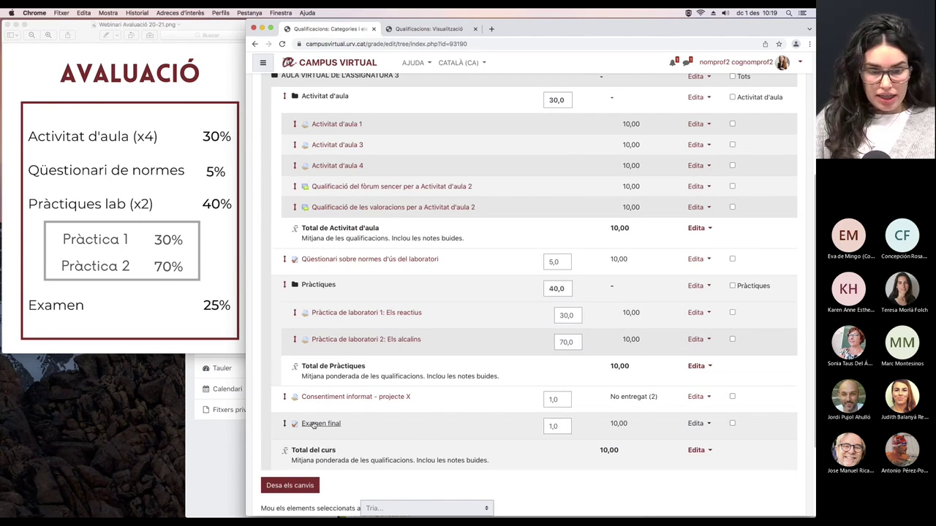
pyautogui.doubleClick(570, 428)
pyautogui.write('25')
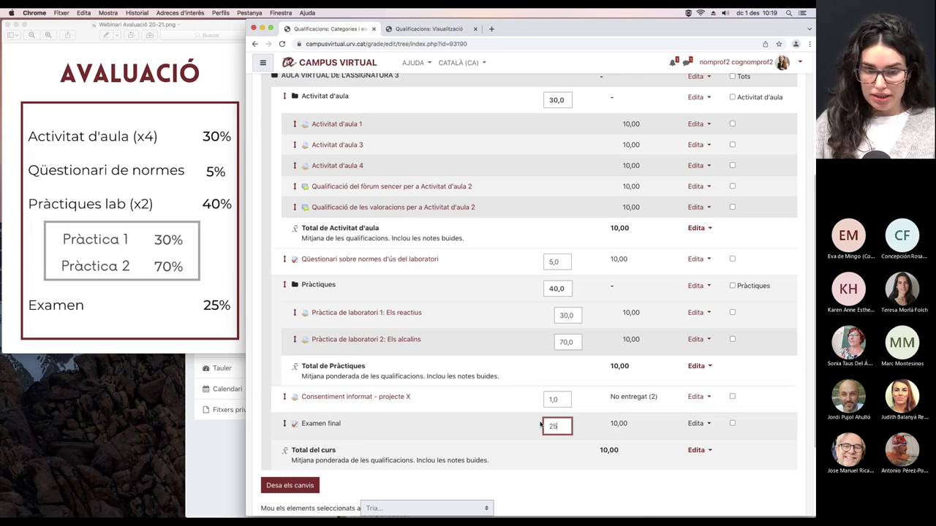
pyautogui.click(291, 485)
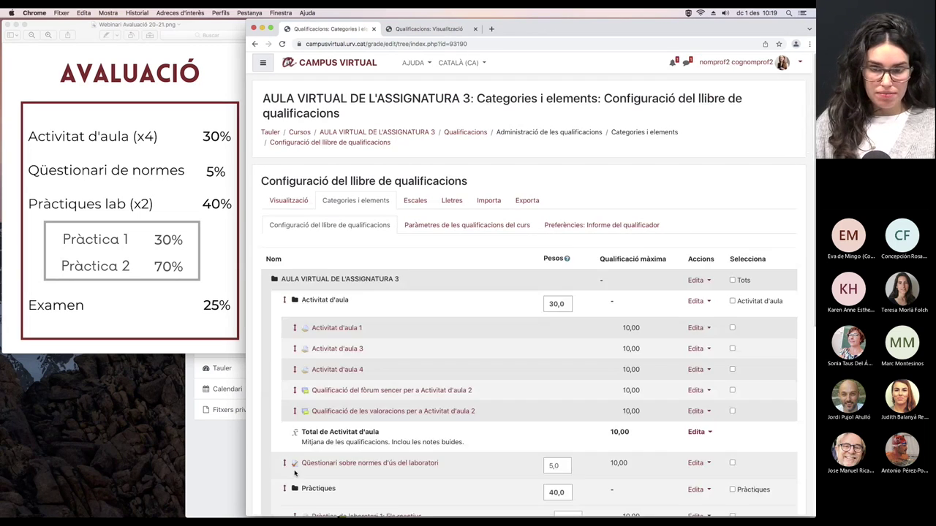
# Step: Try setting the weight of Consentiment informat - projecte X to 0
pyautogui.scroll(-3, 295, 473)
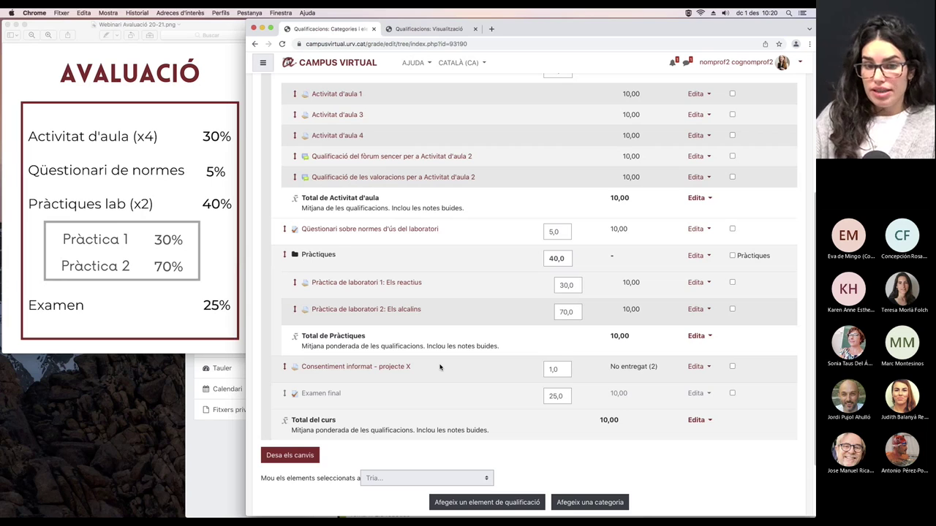
pyautogui.doubleClick(545, 370)
pyautogui.write('0')
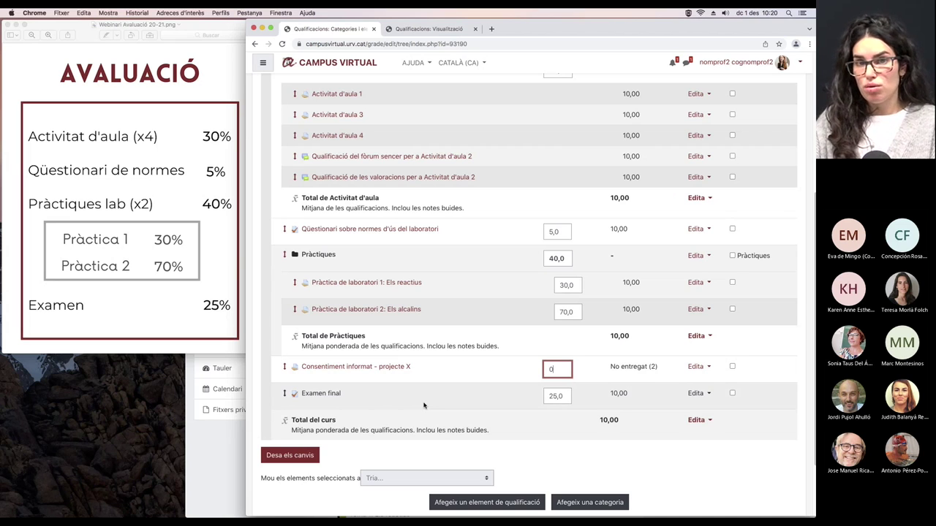
# Step: Add a grade category named "Sense pes" with the aggregation Mitjana de les qualificacions and save it
pyautogui.scroll(-1, 424, 403)
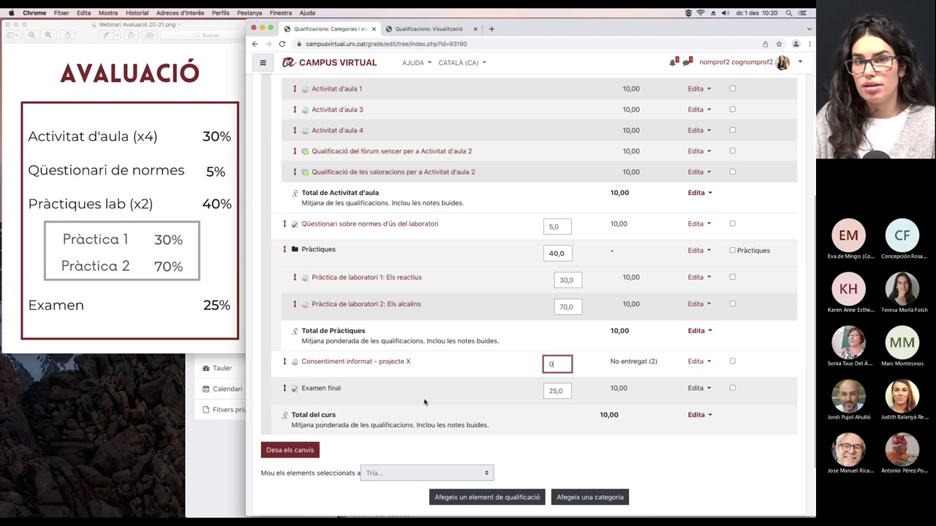
pyautogui.click(586, 502)
pyautogui.click(473, 180)
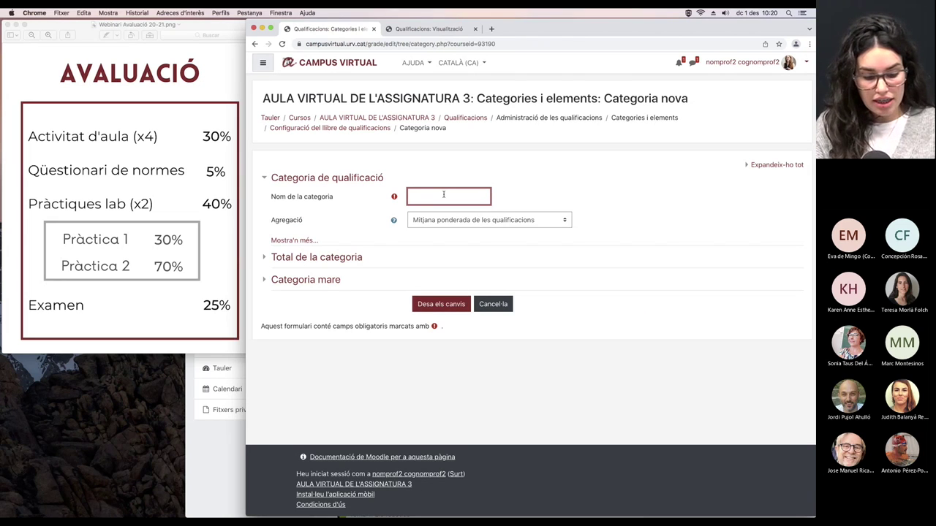
pyautogui.write('Sense pes')
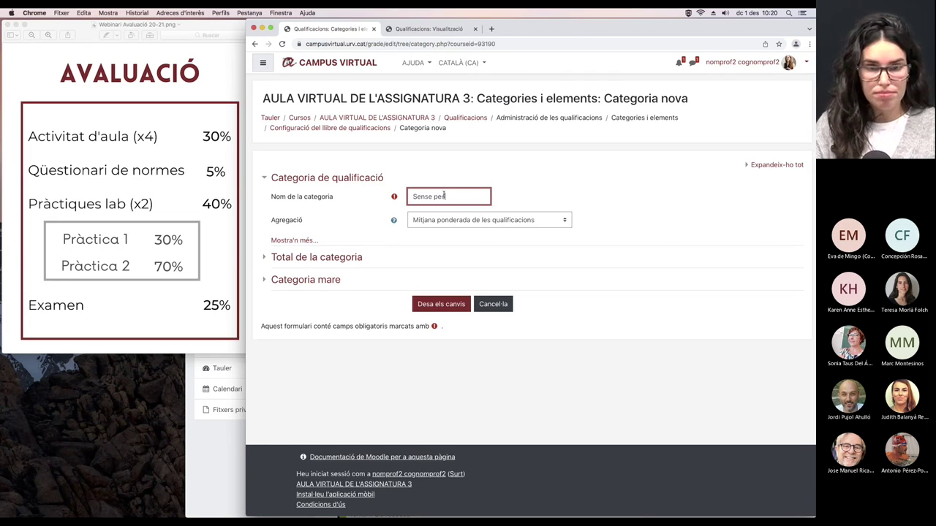
pyautogui.click(450, 223)
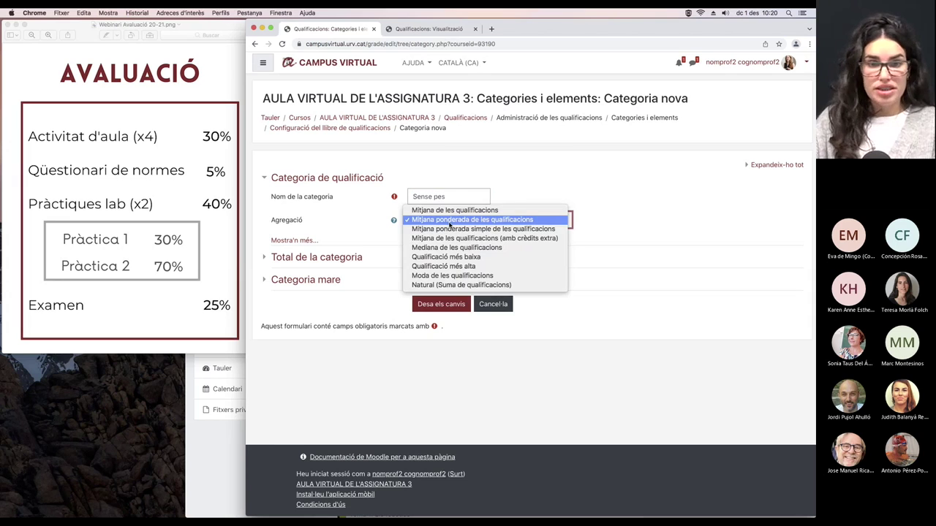
pyautogui.click(454, 211)
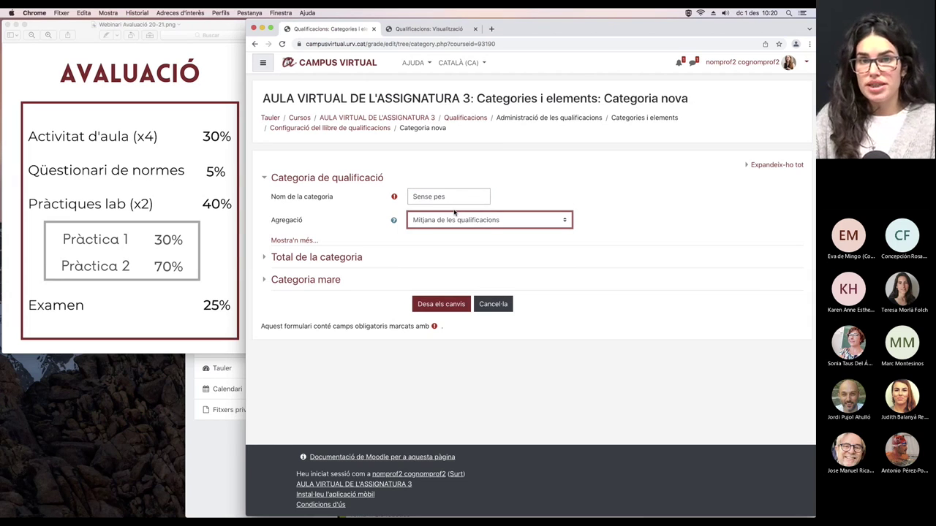
pyautogui.click(442, 304)
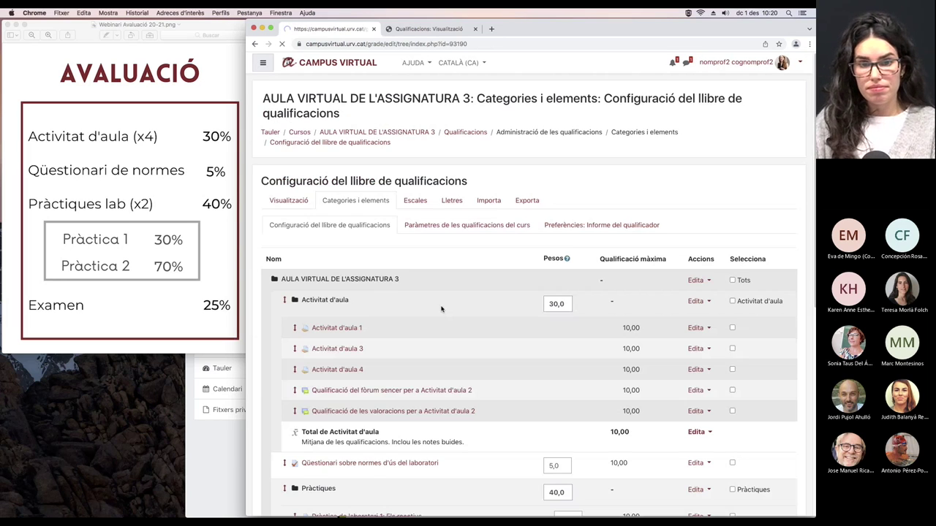
# Step: Move Consentiment informat - projecte X into the Sense pes category
pyautogui.scroll(-3, 443, 313)
pyautogui.scroll(-3, 443, 313)
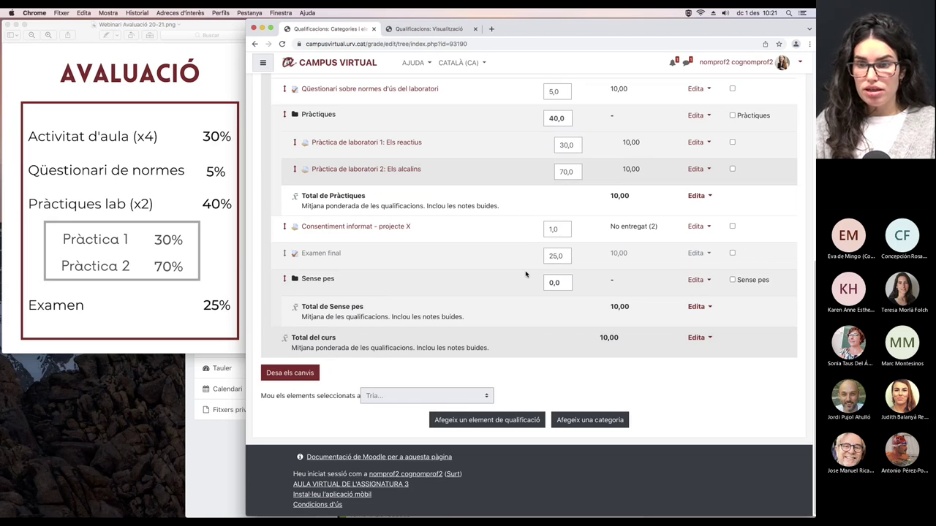
pyautogui.click(732, 226)
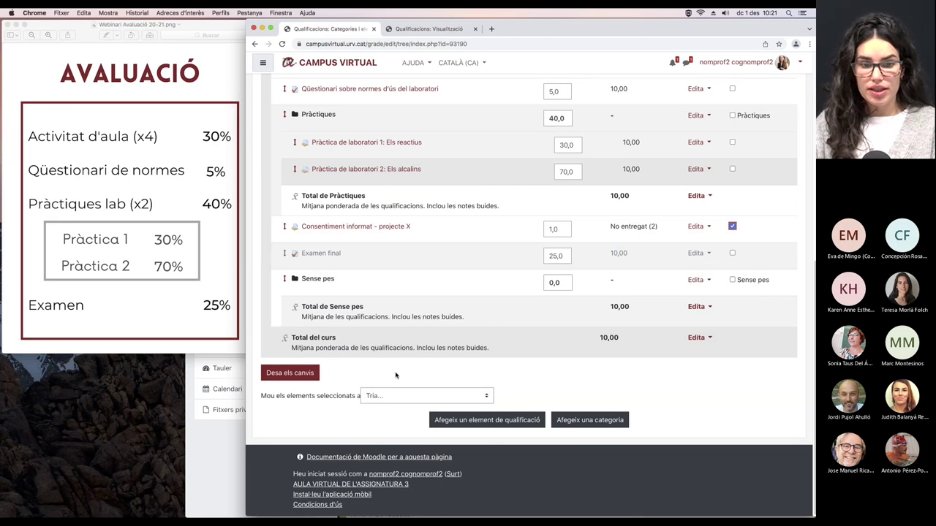
pyautogui.click(399, 396)
pyautogui.click(388, 434)
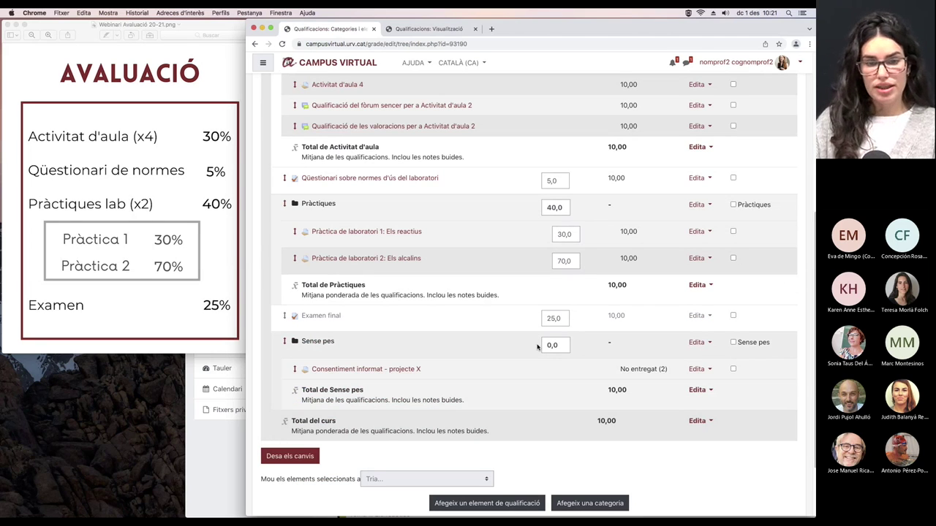
# Step: Open the Activitat d'aula 2 forum from its whole-forum grade item in a new tab and bring up its settings for editing
pyautogui.scroll(1, 523, 416)
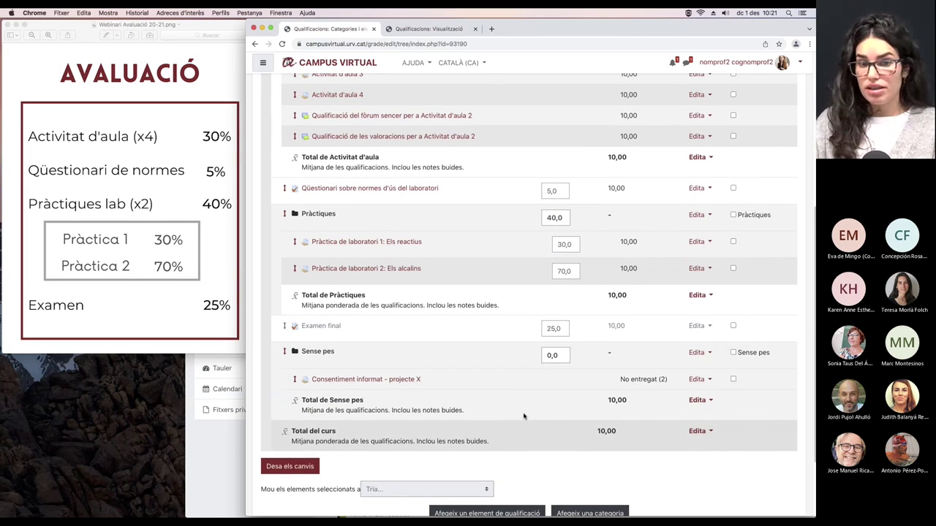
pyautogui.scroll(5, 524, 416)
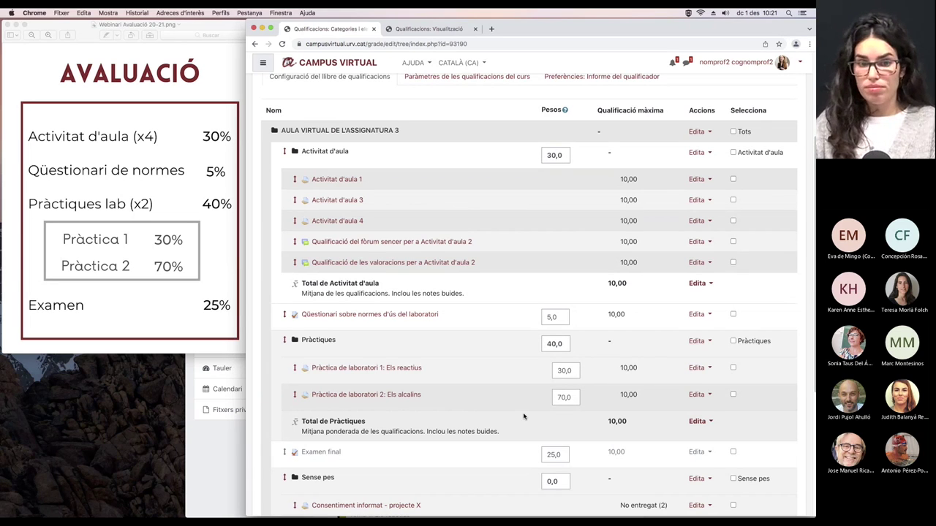
pyautogui.scroll(-1, 523, 416)
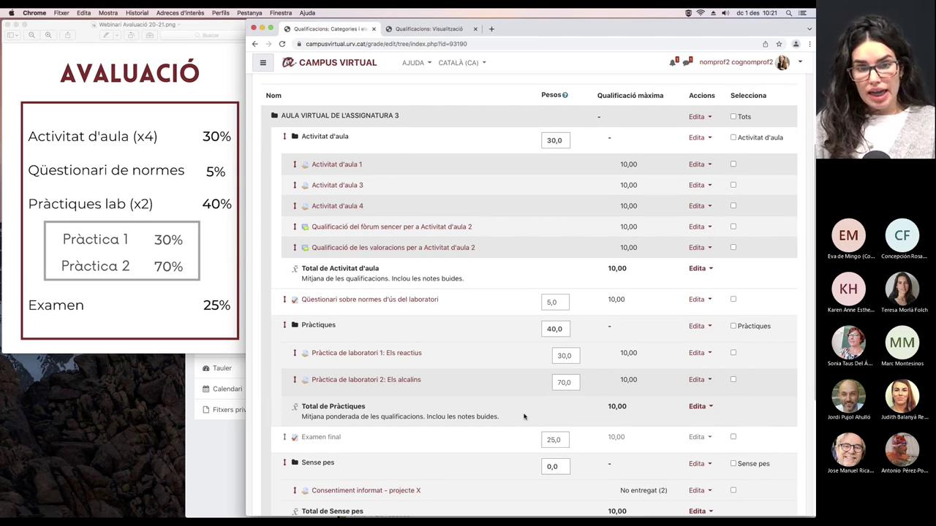
pyautogui.scroll(2, 524, 416)
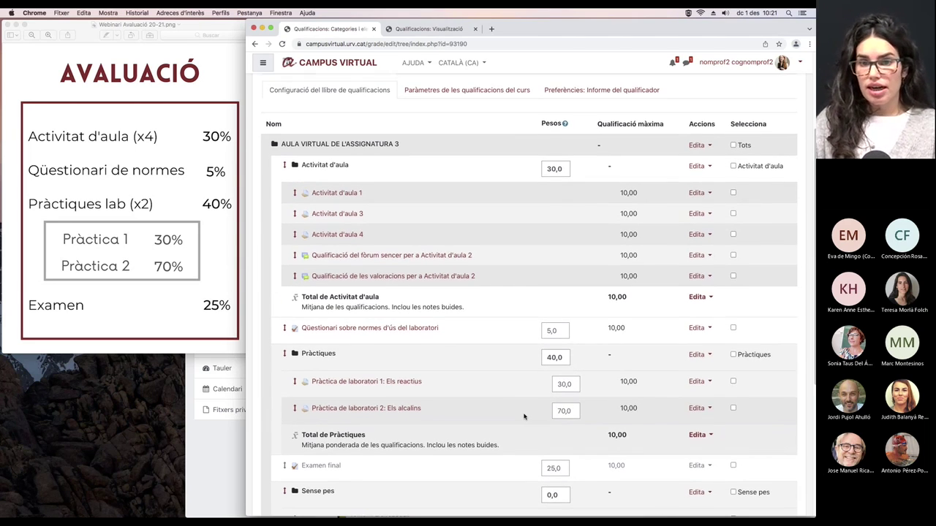
pyautogui.scroll(1, 524, 416)
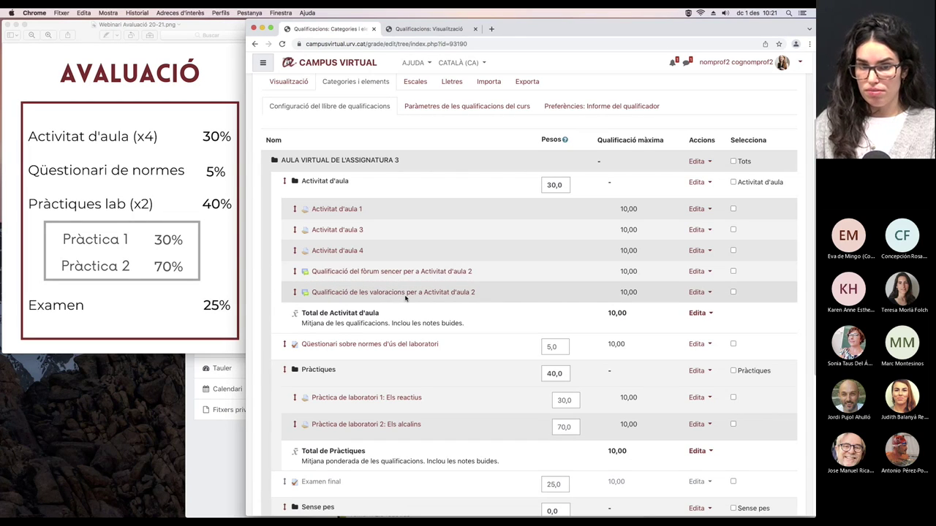
pyautogui.rightClick(464, 272)
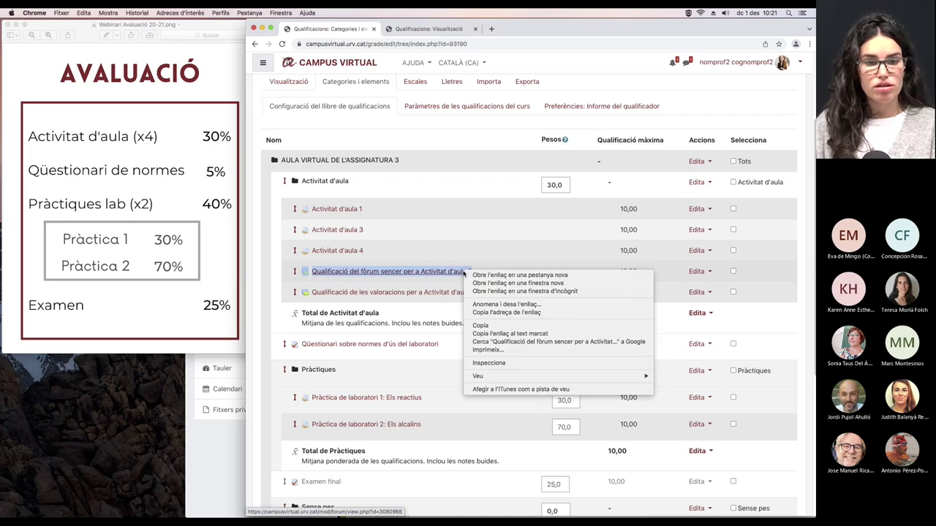
pyautogui.click(477, 276)
pyautogui.click(520, 31)
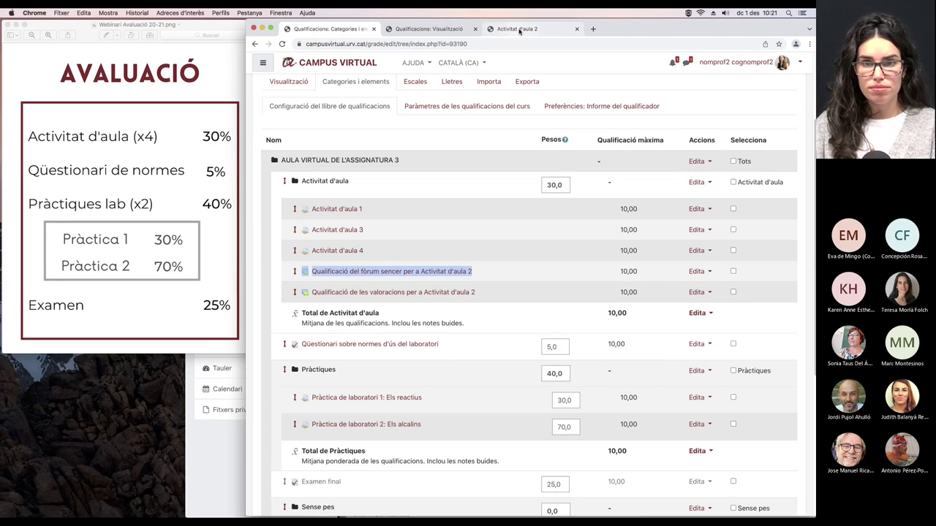
pyautogui.click(794, 155)
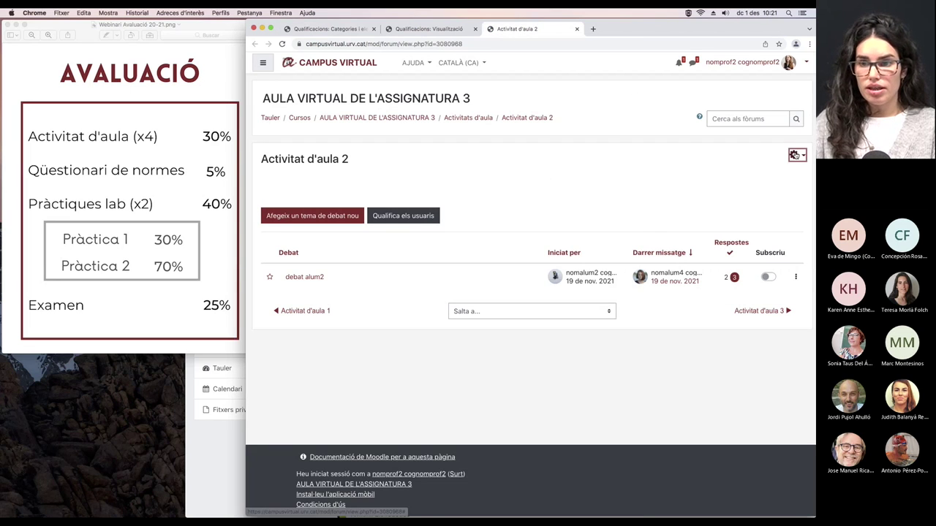
pyautogui.click(666, 175)
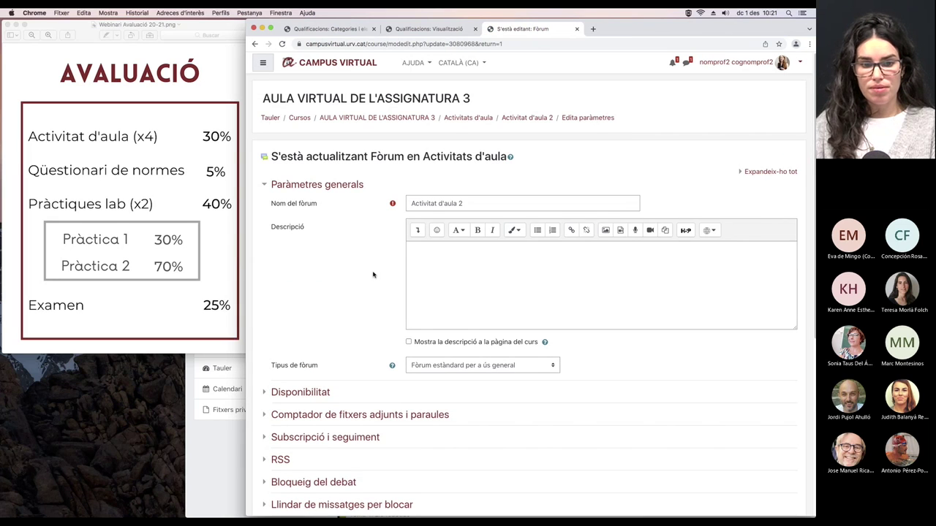
# Step: Expand the forum's Puntuacions settings and examine which roles have permission to grade
pyautogui.scroll(-1, 370, 278)
pyautogui.scroll(-6, 366, 282)
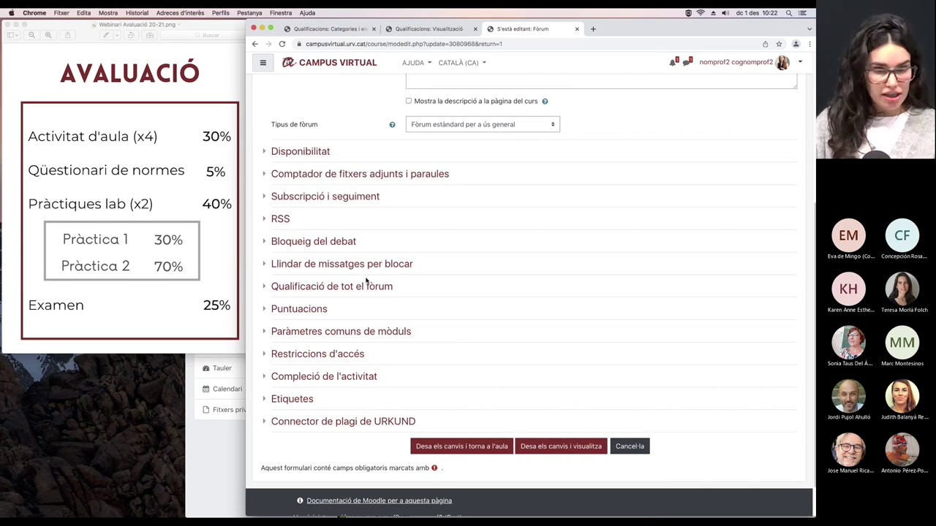
pyautogui.scroll(-1, 367, 282)
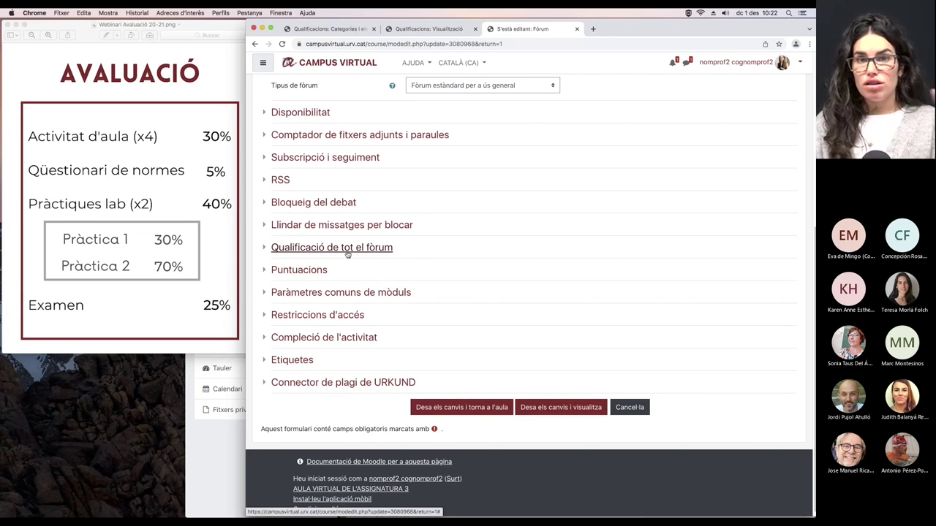
pyautogui.click(314, 272)
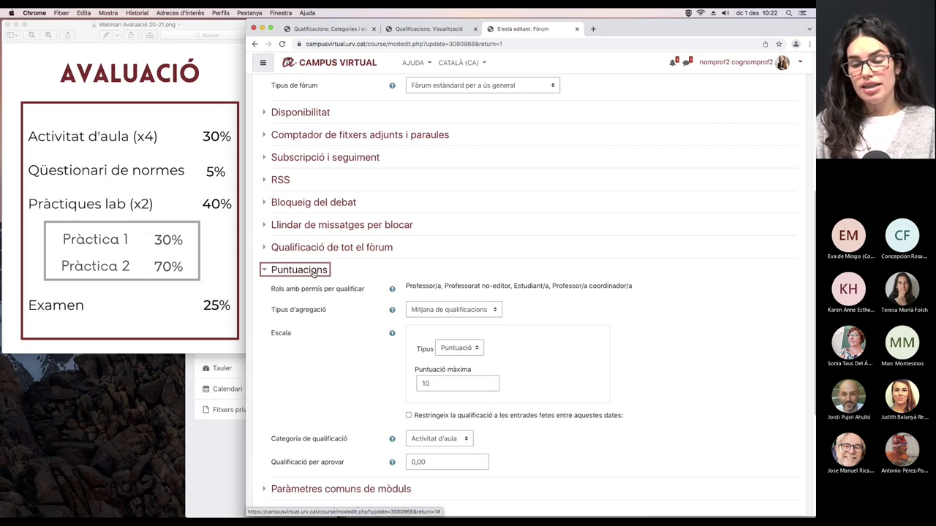
pyautogui.moveTo(406, 286); pyautogui.dragTo(511, 287)
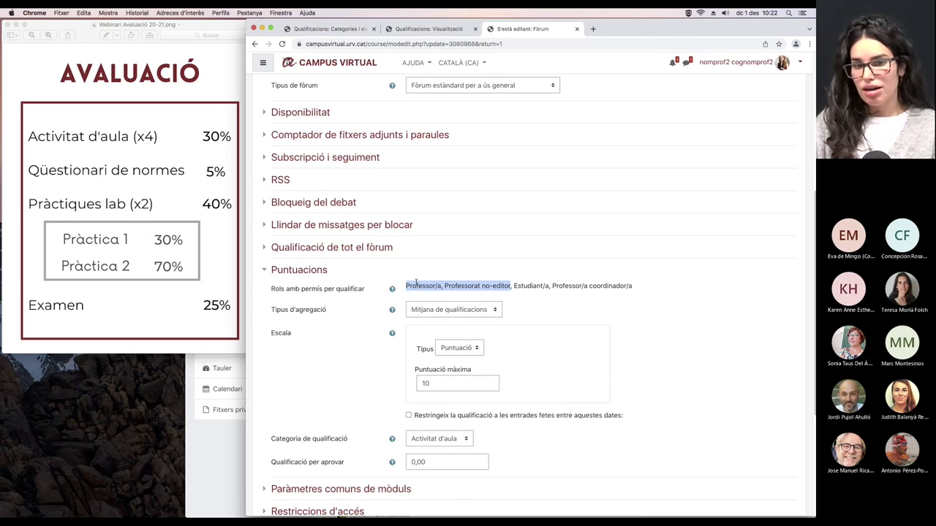
pyautogui.click(531, 286)
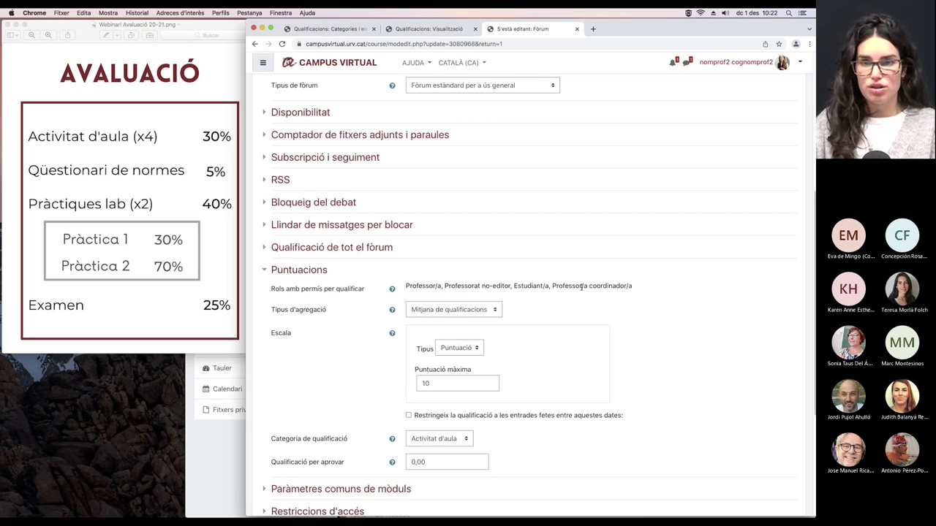
# Step: Set the scale type in the forum's Puntuacions settings to Cap
pyautogui.moveTo(550, 286); pyautogui.dragTo(514, 286)
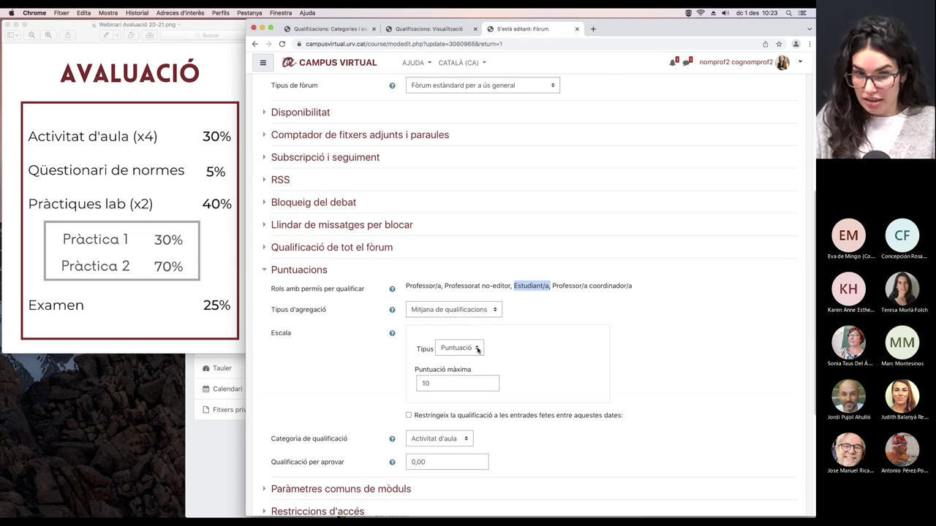
pyautogui.click(477, 350)
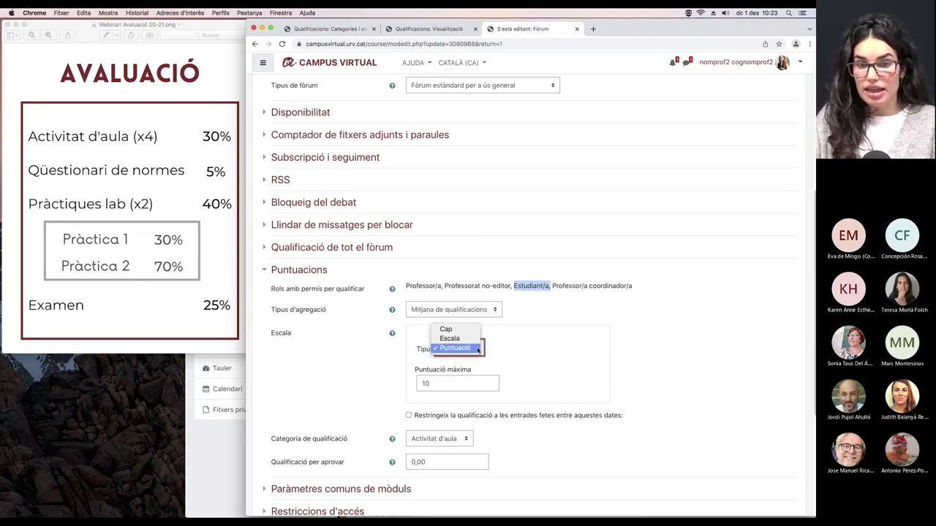
pyautogui.click(464, 331)
pyautogui.click(332, 338)
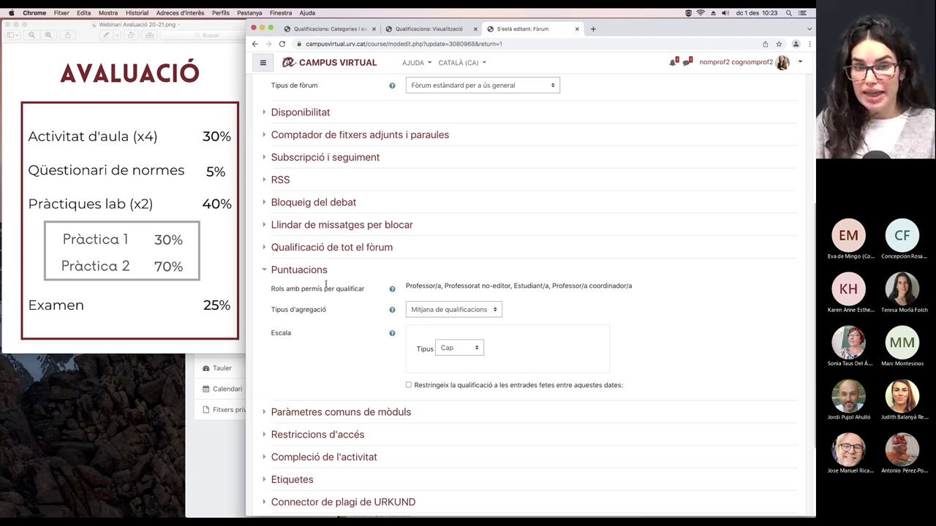
# Step: Expand the Qualificació de tot el fòrum settings and try to save the forum and return to the course
pyautogui.click(346, 250)
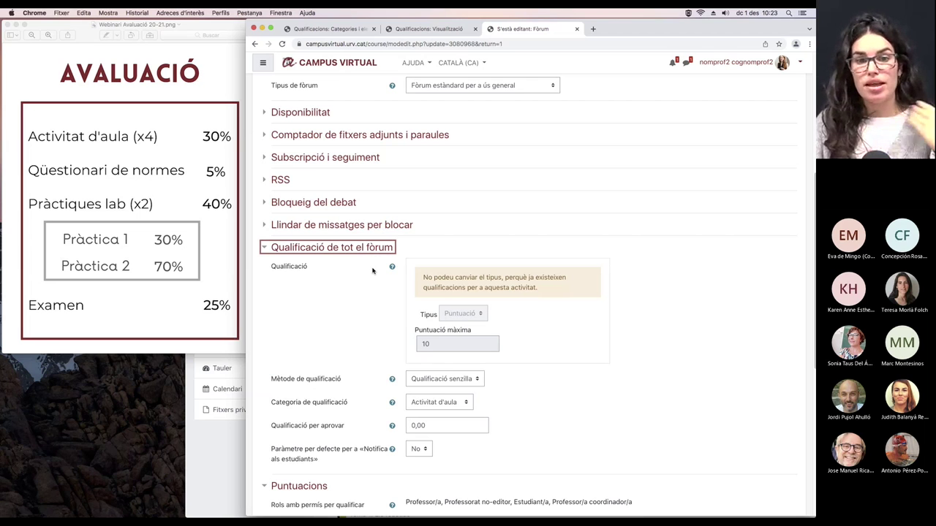
pyautogui.scroll(-1, 372, 271)
pyautogui.scroll(-4, 372, 270)
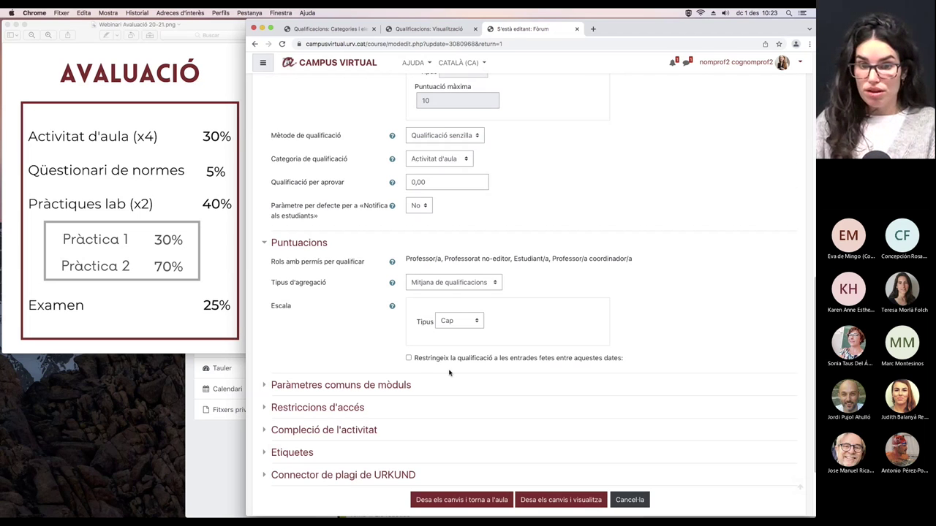
pyautogui.scroll(-1, 449, 357)
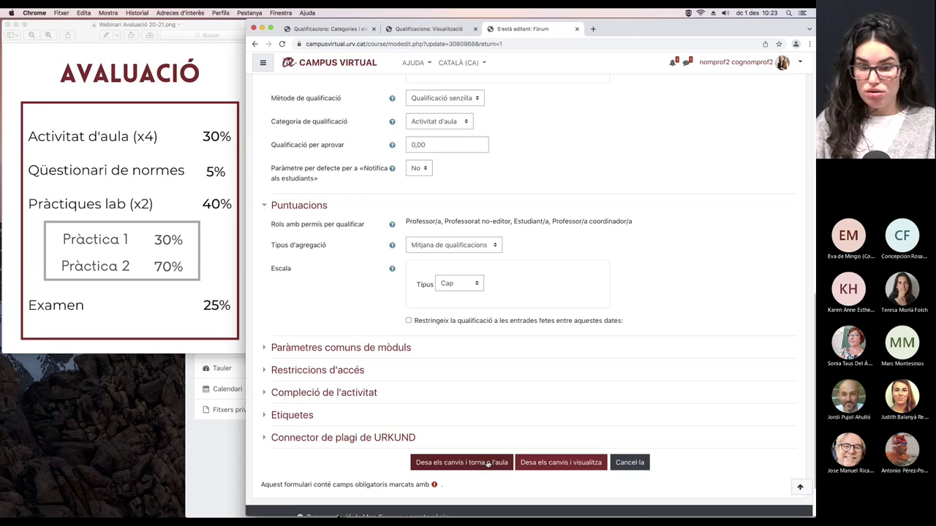
pyautogui.click(488, 463)
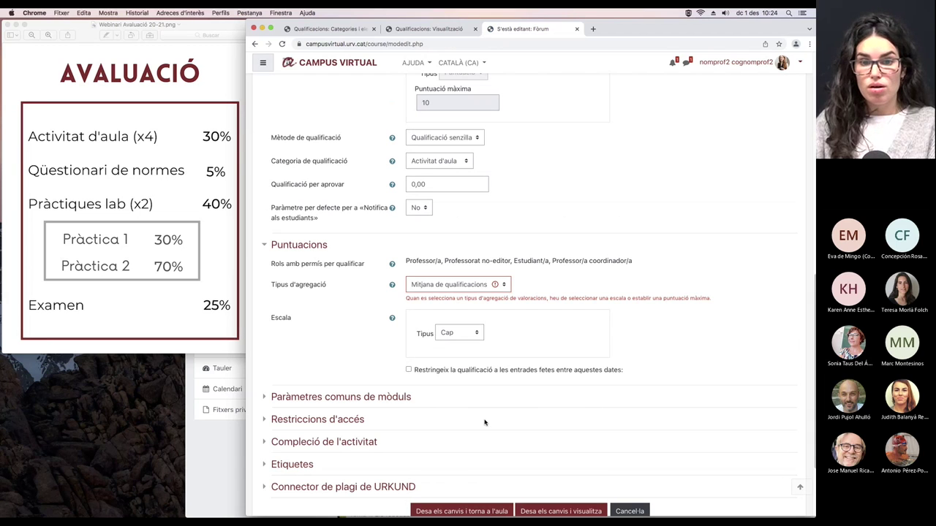
pyautogui.click(497, 287)
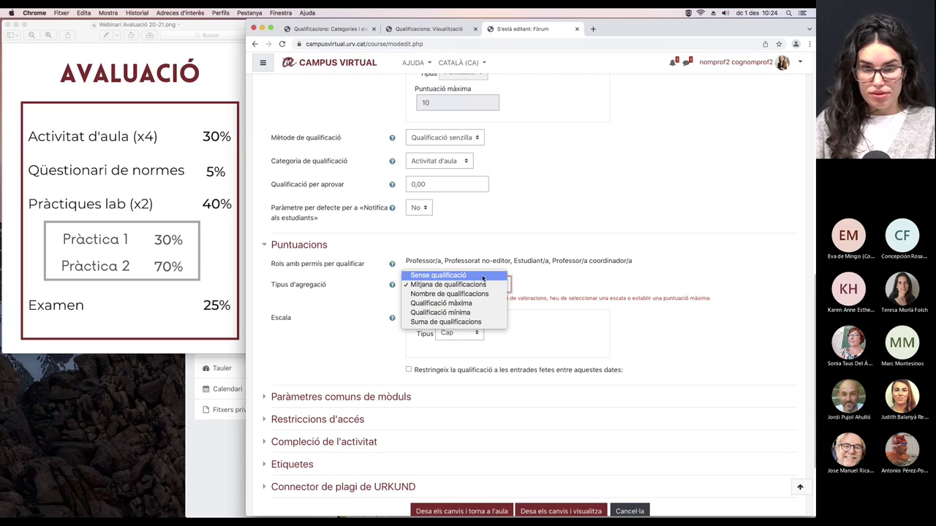
pyautogui.click(482, 278)
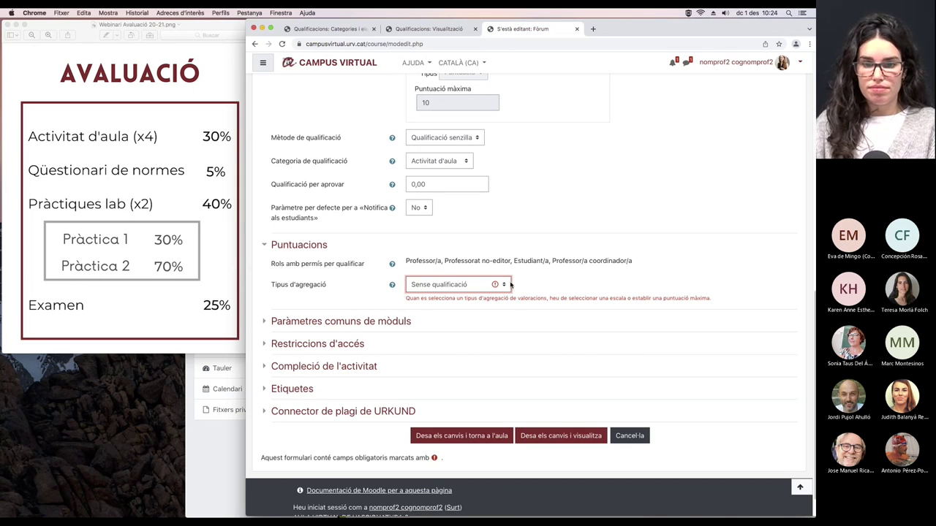
pyautogui.click(483, 286)
pyautogui.click(490, 295)
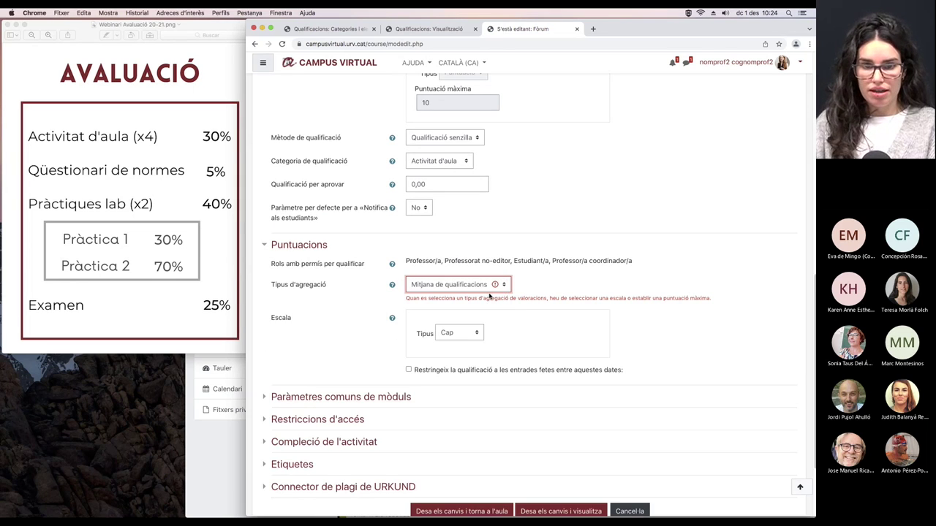
pyautogui.click(469, 336)
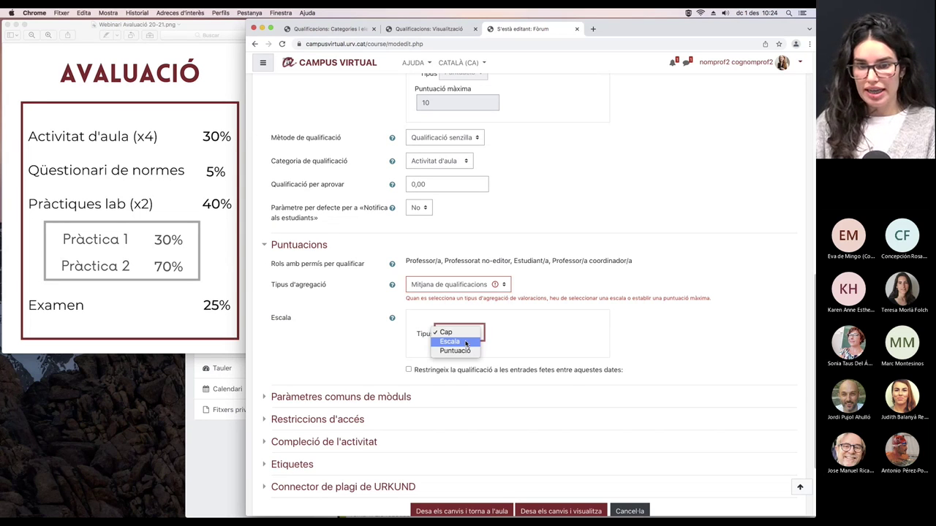
pyautogui.click(510, 286)
# Step: Set the Puntuacions aggregation type to Sense qualificació and save the forum, returning to the course
pyautogui.click(504, 285)
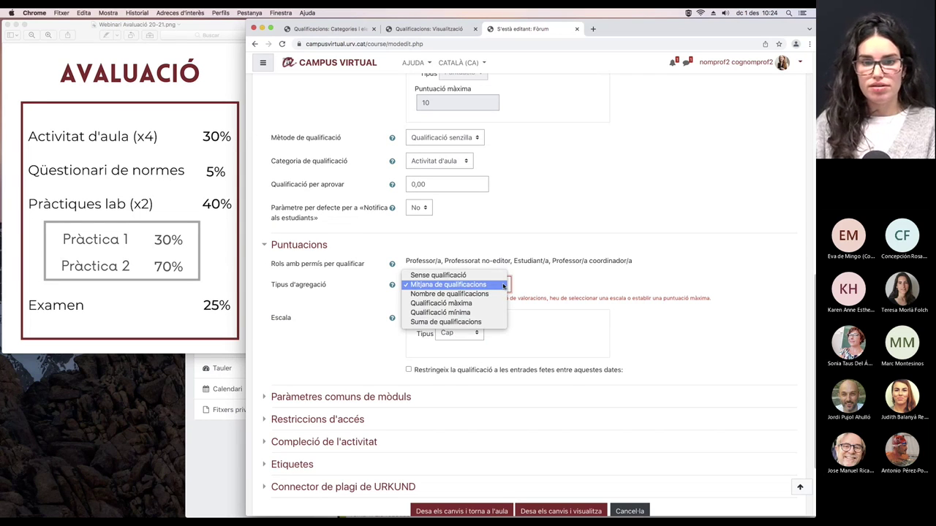
pyautogui.click(465, 277)
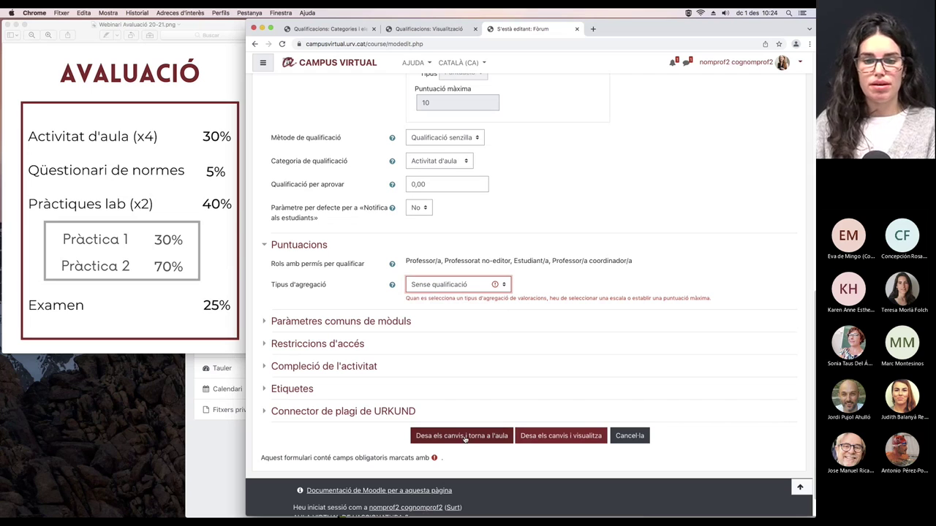
pyautogui.click(464, 436)
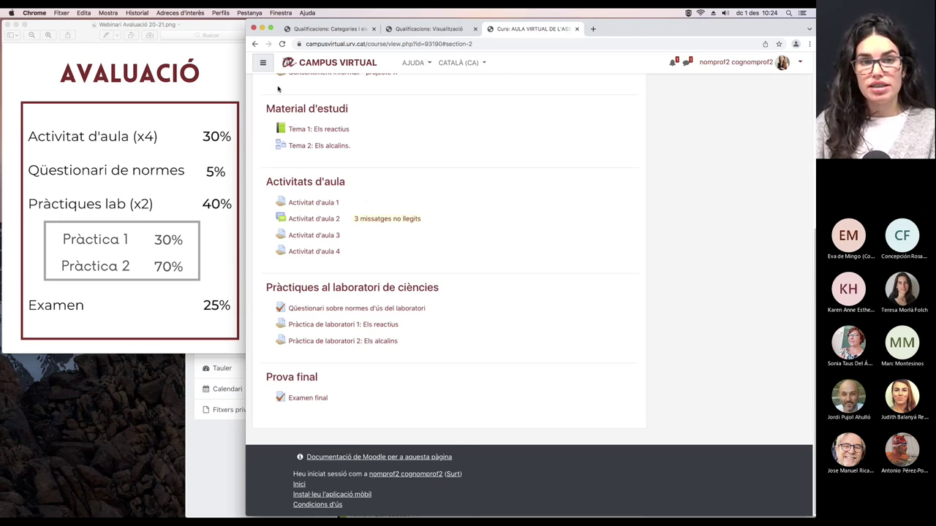
# Step: Show the course navigation, enlarge the browser window and open the gradebook's Categories i elements setup
pyautogui.click(263, 62)
pyautogui.moveTo(245, 100); pyautogui.dragTo(5, 100)
pyautogui.click(68, 144)
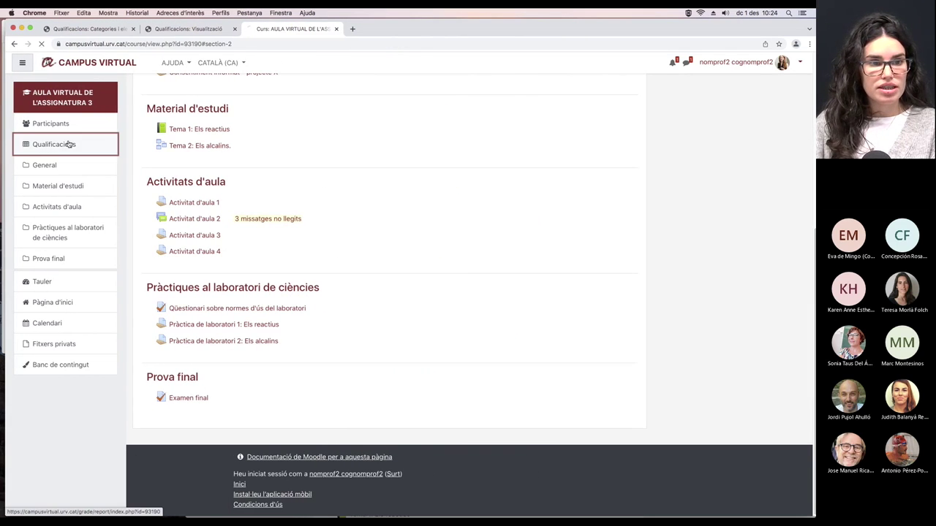
pyautogui.click(241, 182)
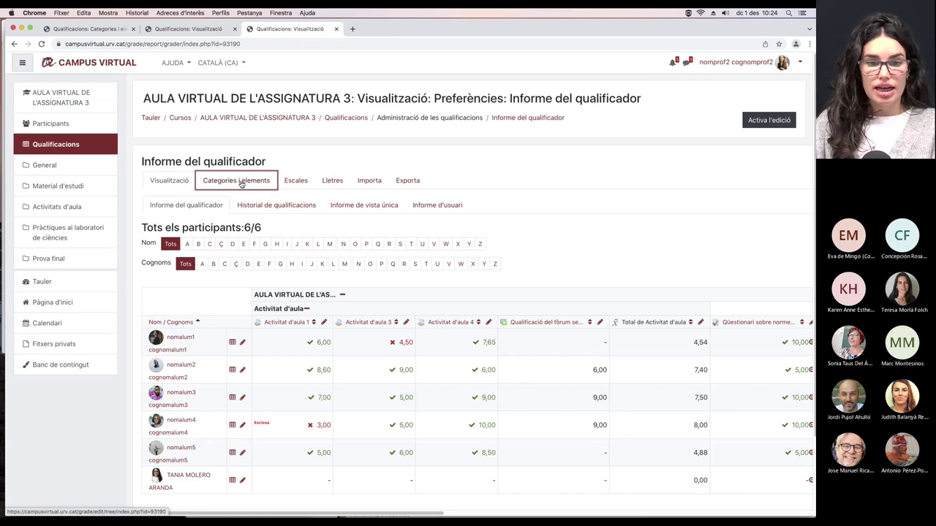
# Step: Examine the grade items, categories and weights throughout the gradebook setup, including the Activitat d'aula 2 forum's items
pyautogui.scroll(-1, 326, 263)
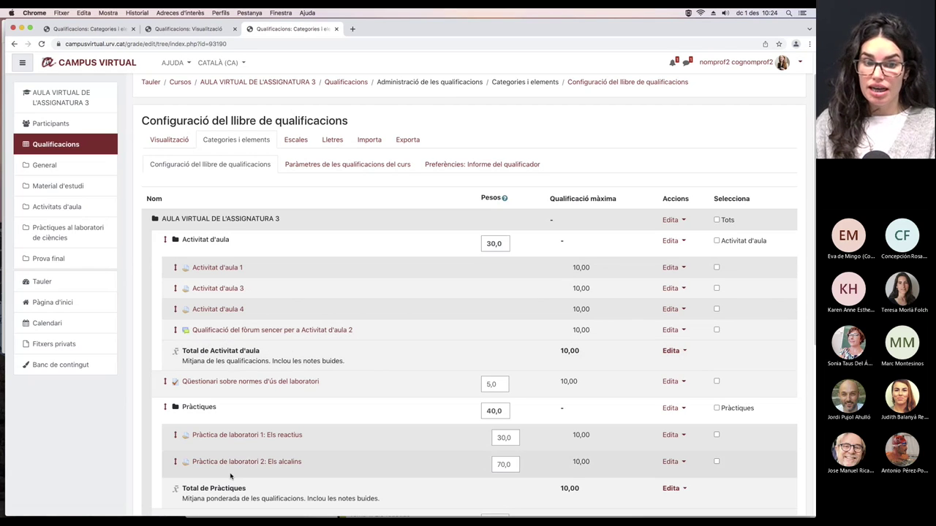
pyautogui.scroll(1, 231, 472)
pyautogui.scroll(-4, 231, 475)
pyautogui.scroll(-4, 231, 474)
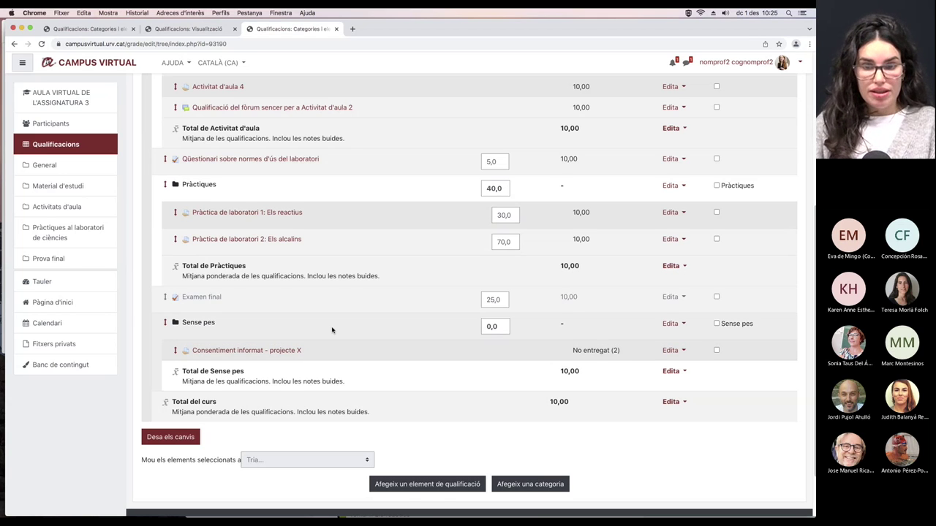
pyautogui.scroll(2, 332, 330)
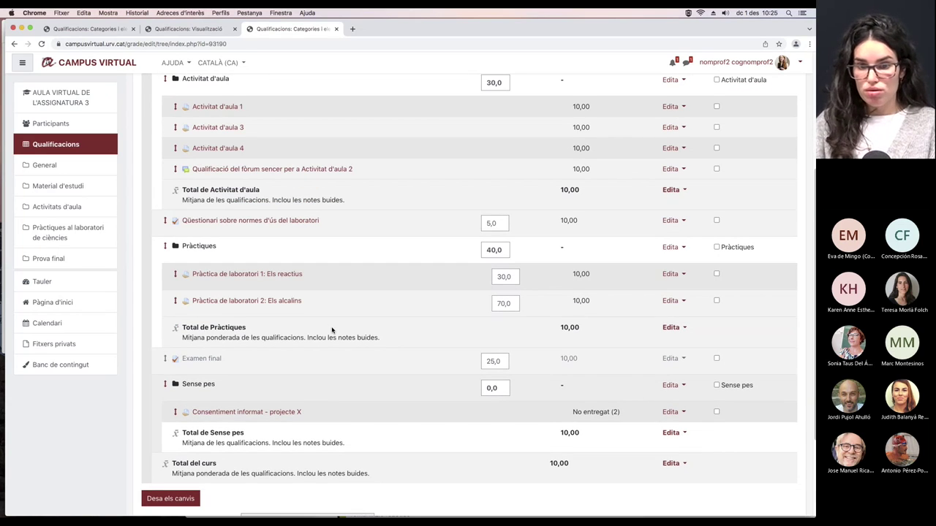
pyautogui.scroll(2, 332, 330)
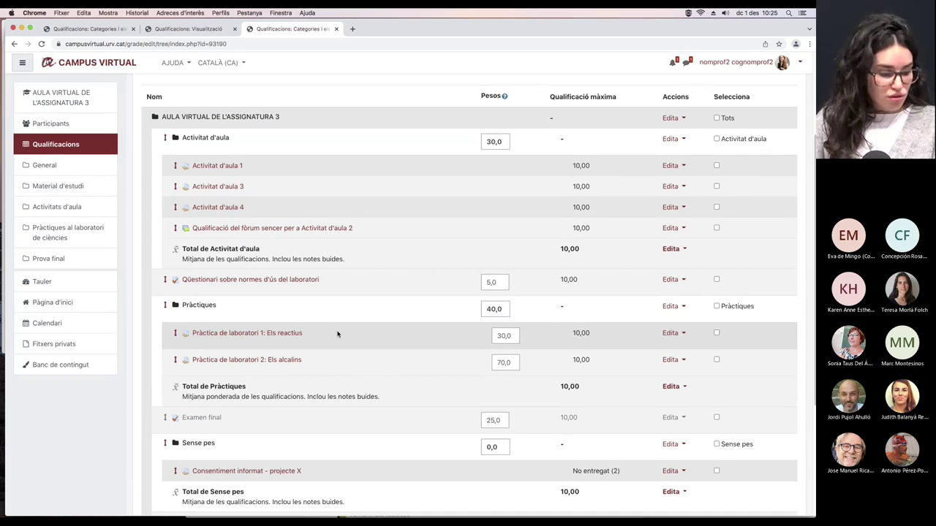
pyautogui.scroll(4, 337, 334)
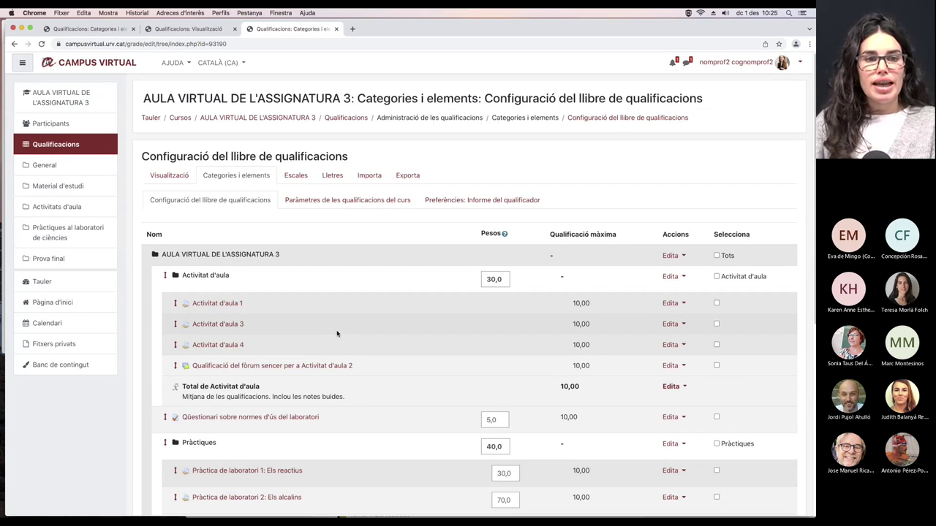
# Step: Open the course scales and examine the custom scales Fet? and M'agrada!
pyautogui.click(308, 175)
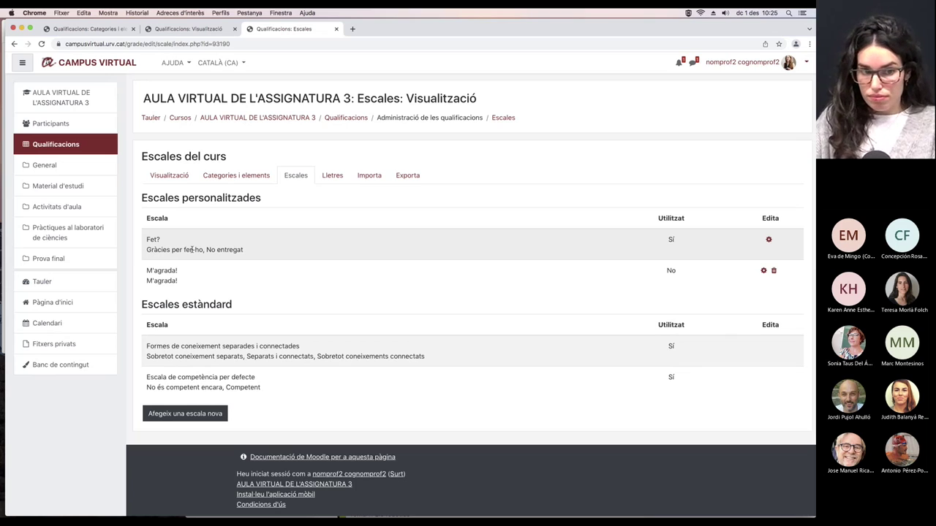
pyautogui.moveTo(147, 239); pyautogui.dragTo(162, 241)
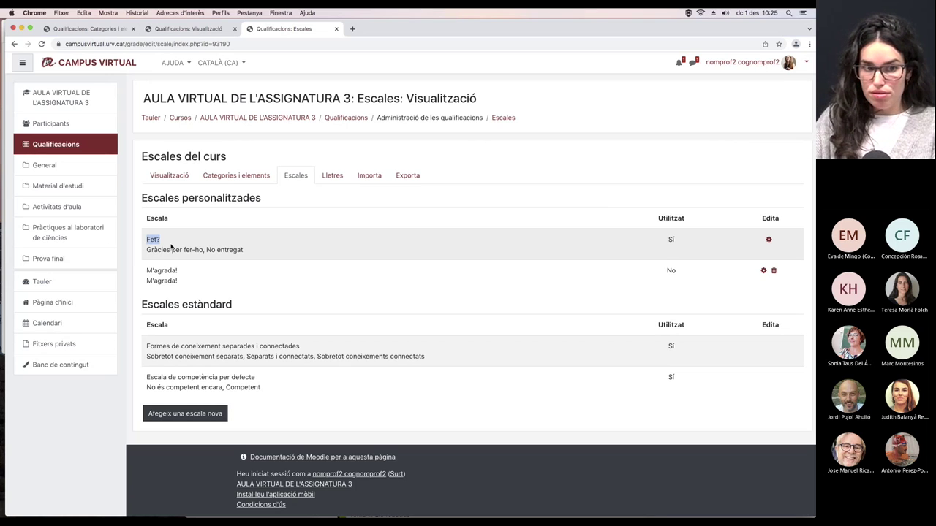
pyautogui.click(183, 254)
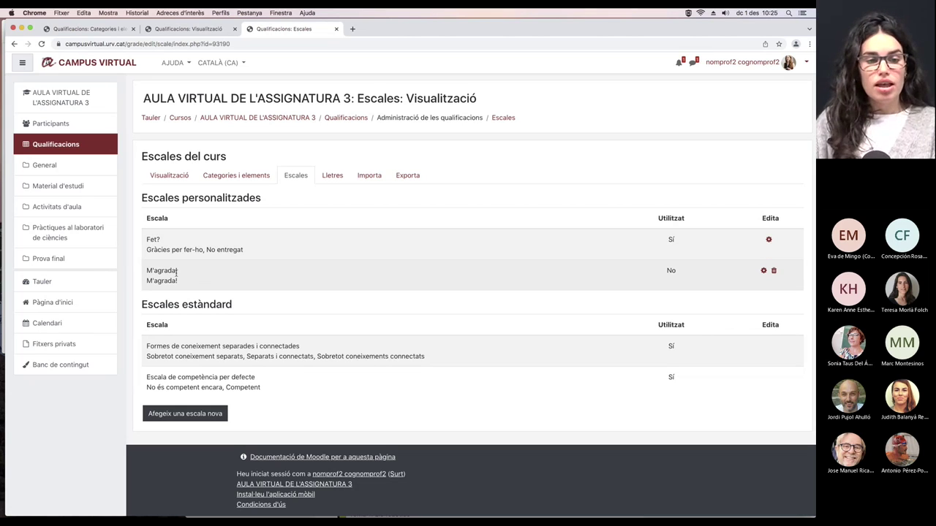
pyautogui.moveTo(147, 270); pyautogui.dragTo(181, 275)
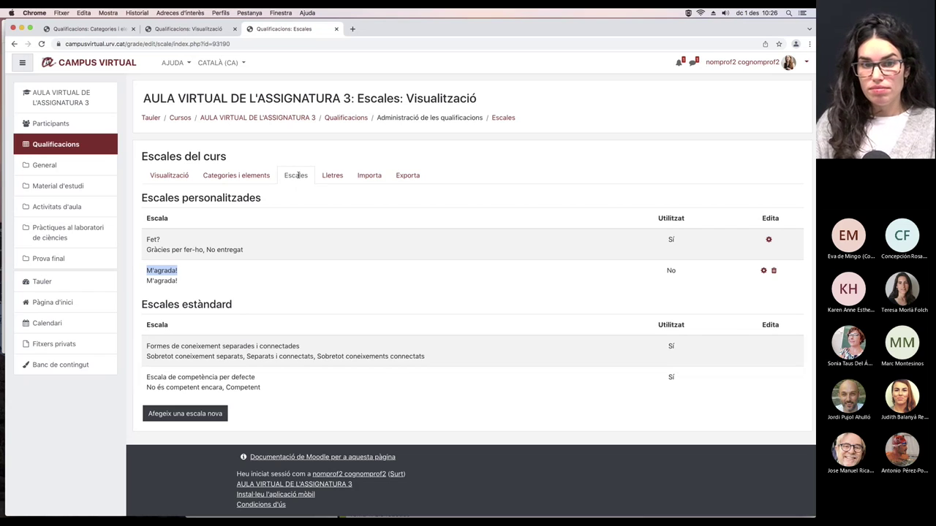
# Step: Review the grade letters and import pages, and examine the grade items offered for export to an OpenOffice spreadsheet
pyautogui.click(341, 180)
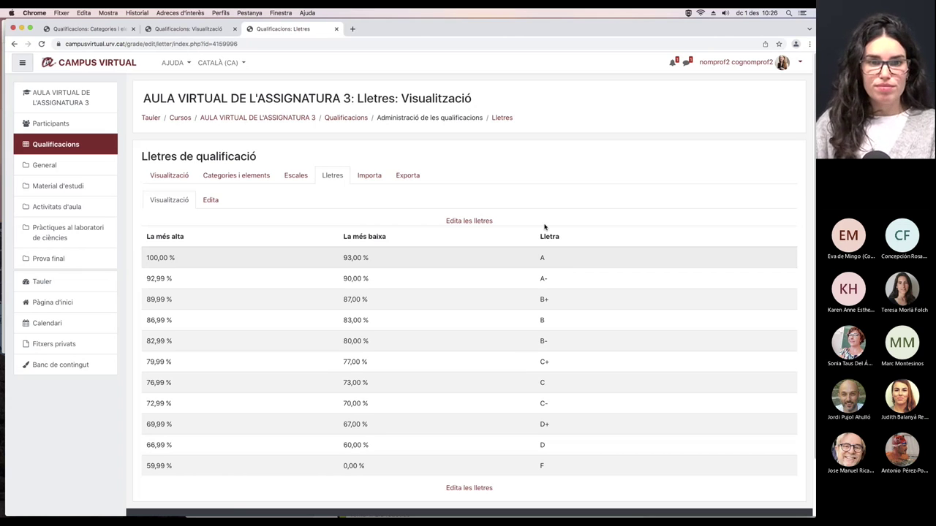
pyautogui.click(379, 178)
pyautogui.click(414, 178)
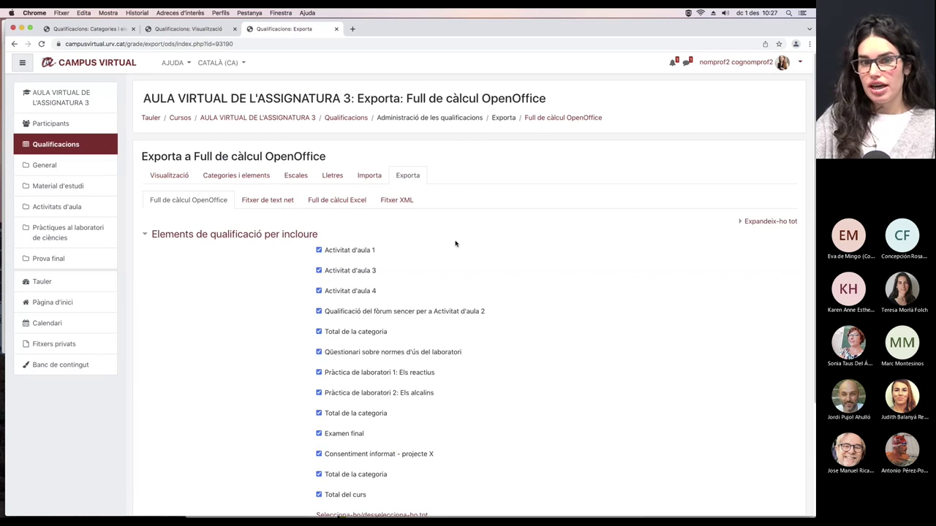
pyautogui.scroll(-2, 455, 243)
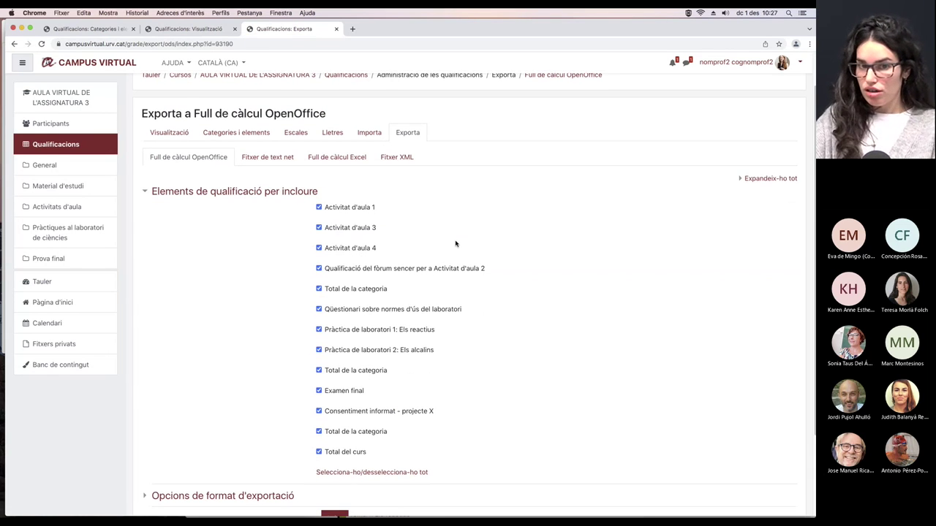
pyautogui.scroll(-2, 455, 243)
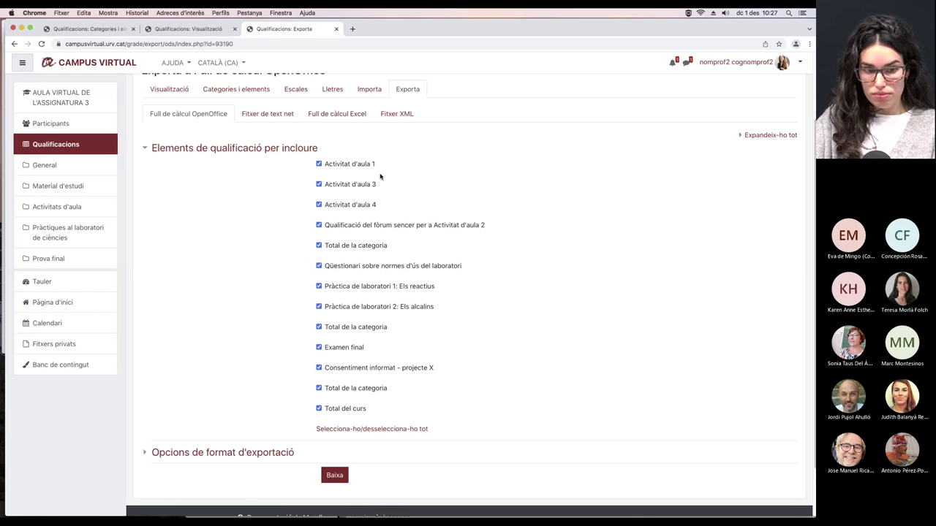
pyautogui.scroll(2, 379, 172)
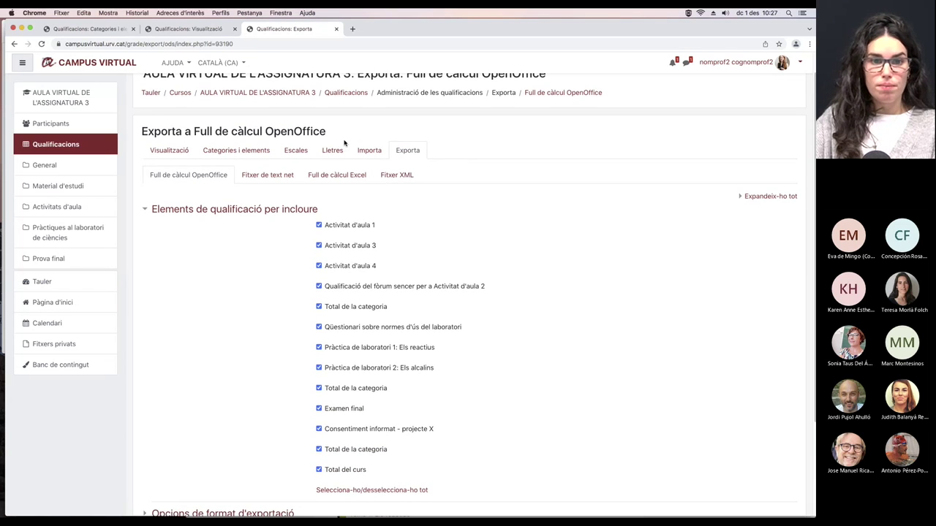
# Step: Open the grader report and examine the Activitat d'aula 1 grade marked Exclosa and the Pràctiques columns
pyautogui.click(177, 150)
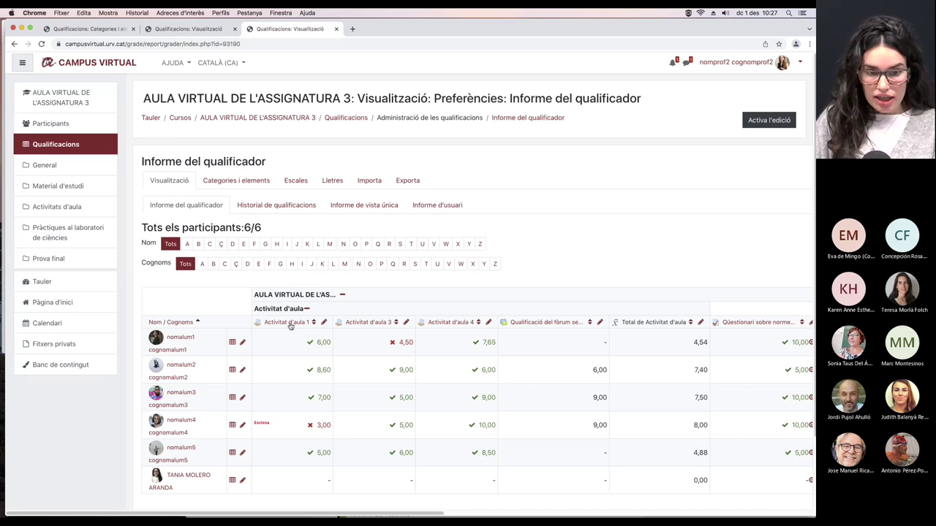
pyautogui.scroll(-1, 285, 406)
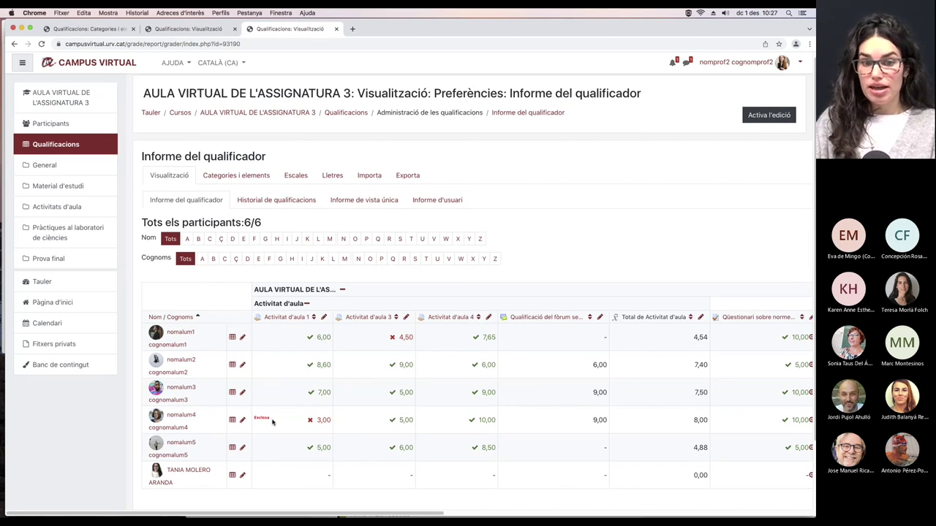
pyautogui.doubleClick(257, 420)
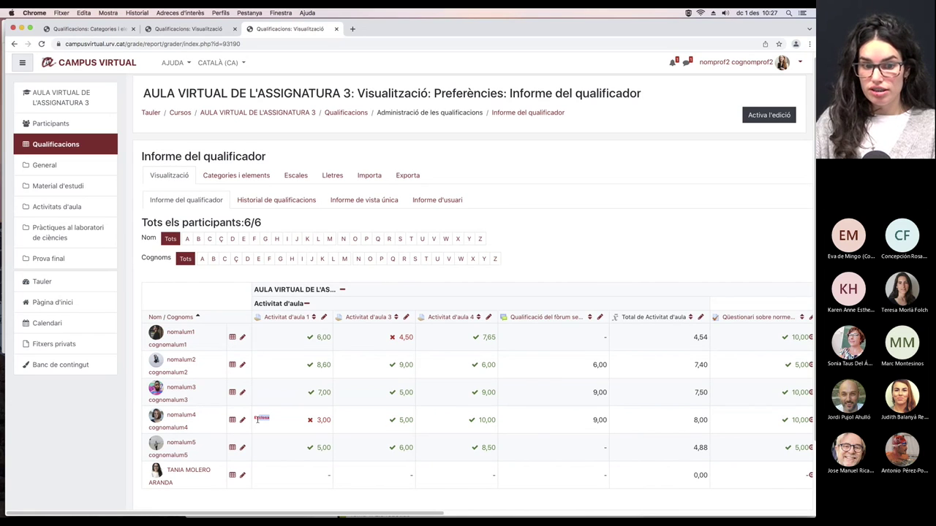
pyautogui.click(255, 423)
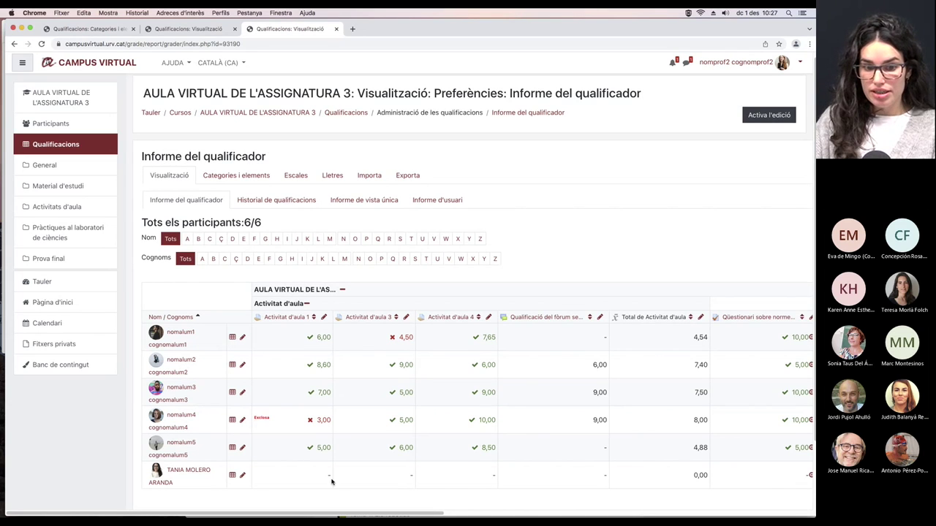
pyautogui.moveTo(352, 513); pyautogui.dragTo(525, 513)
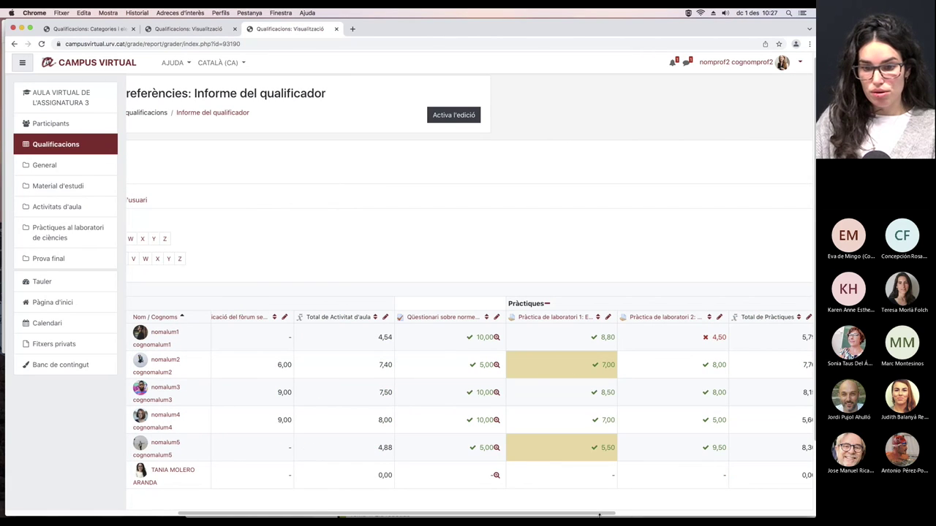
# Step: Leave the grader report for the AULA VIRTUAL DE L'ASSIGNATURA 3 course page and open the course settings for editing
pyautogui.moveTo(598, 516); pyautogui.dragTo(426, 515)
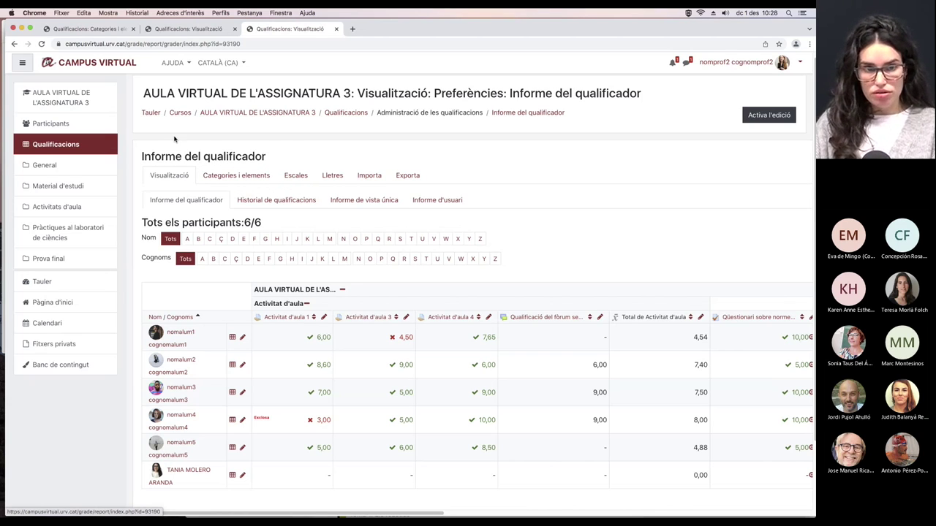
pyautogui.click(243, 113)
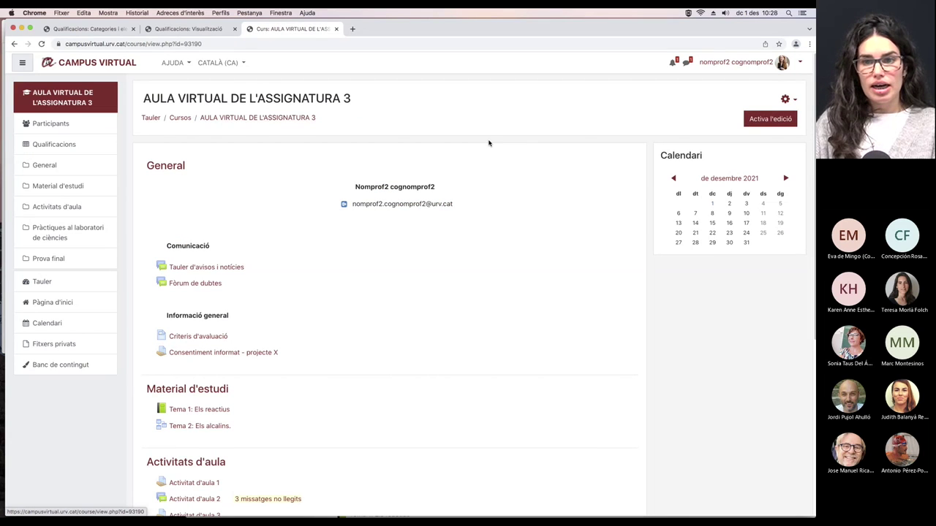
pyautogui.click(812, 142)
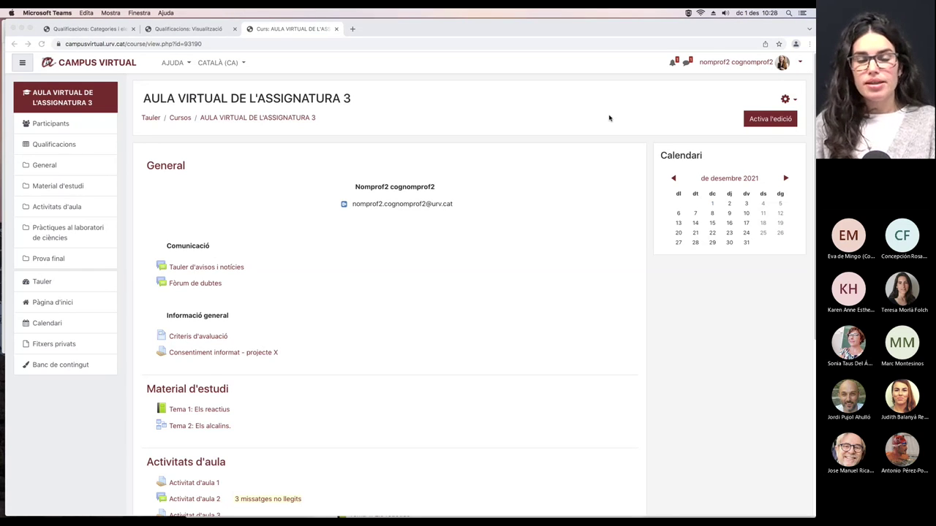
pyautogui.click(788, 101)
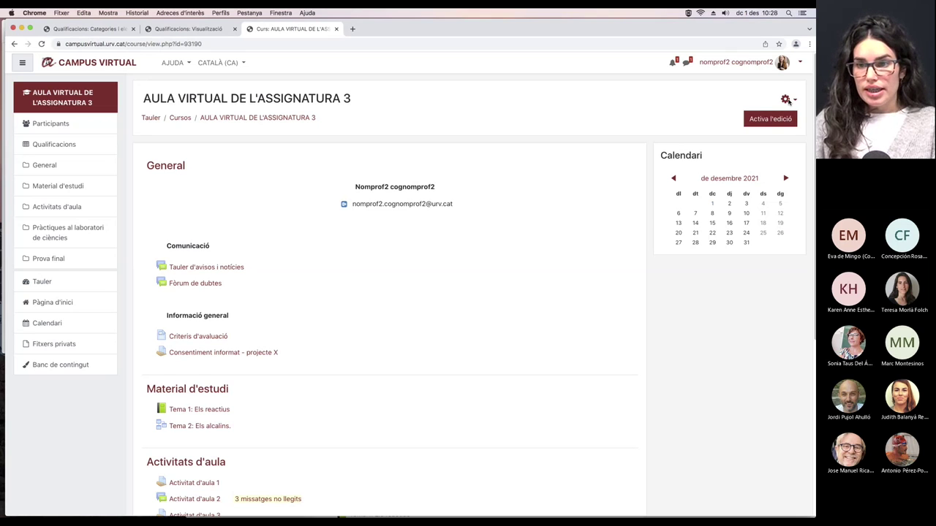
pyautogui.click(788, 101)
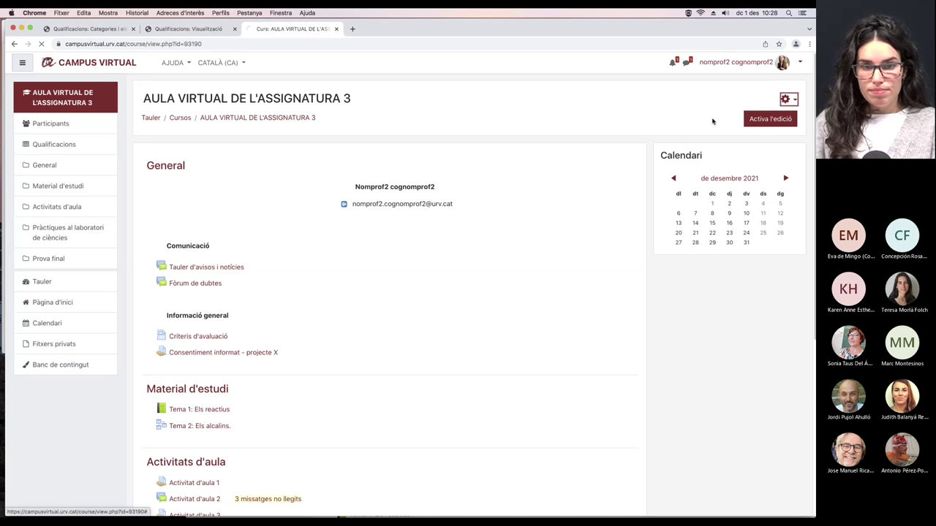
pyautogui.click(712, 119)
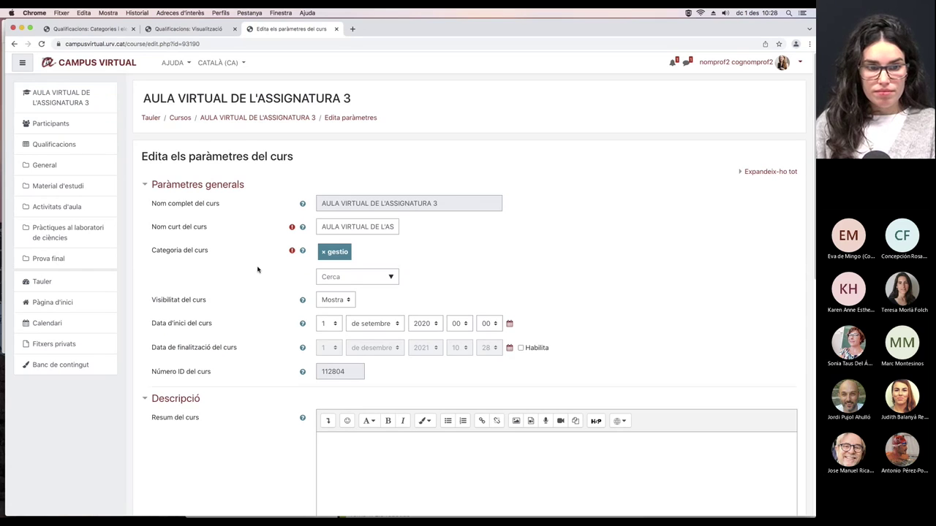
# Step: Expand the Aparença settings and highlight the option that shows the gradebook to students
pyautogui.scroll(-1, 257, 269)
pyautogui.moveTo(151, 292); pyautogui.dragTo(205, 299)
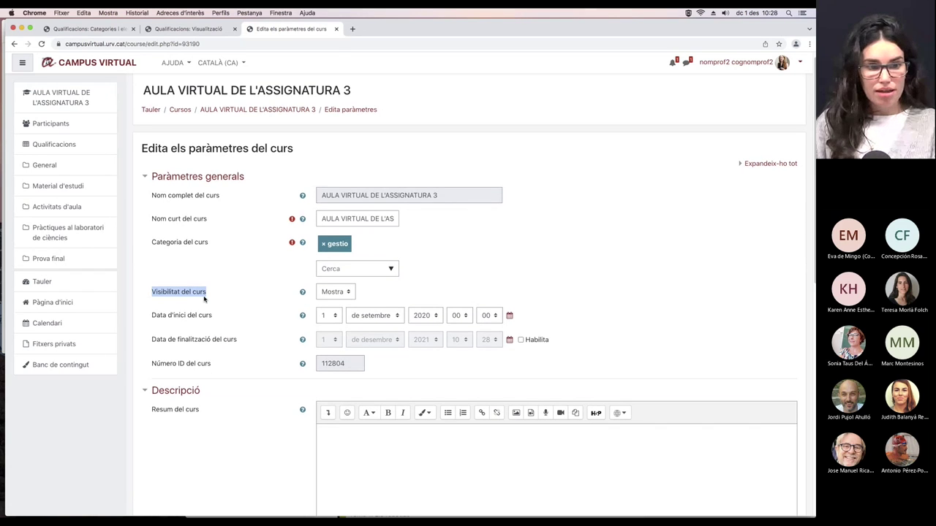
pyautogui.scroll(-10, 205, 298)
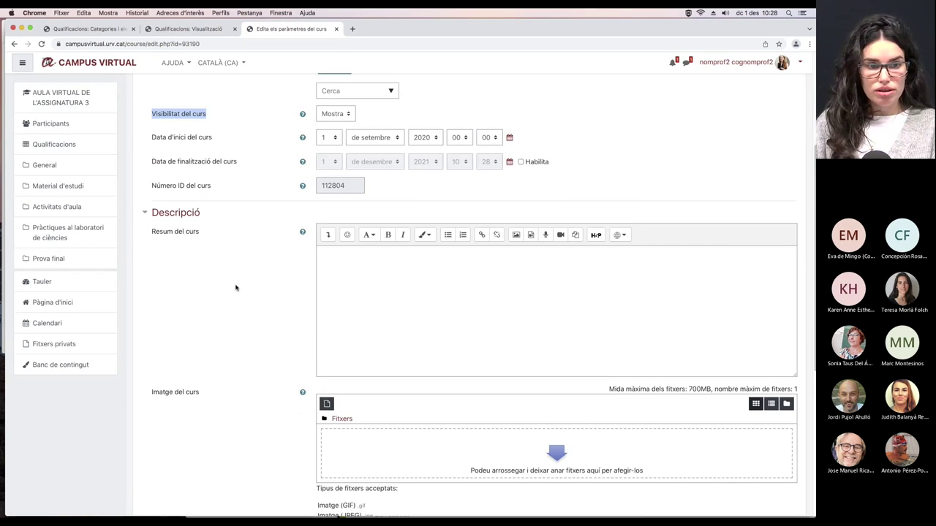
pyautogui.click(188, 290)
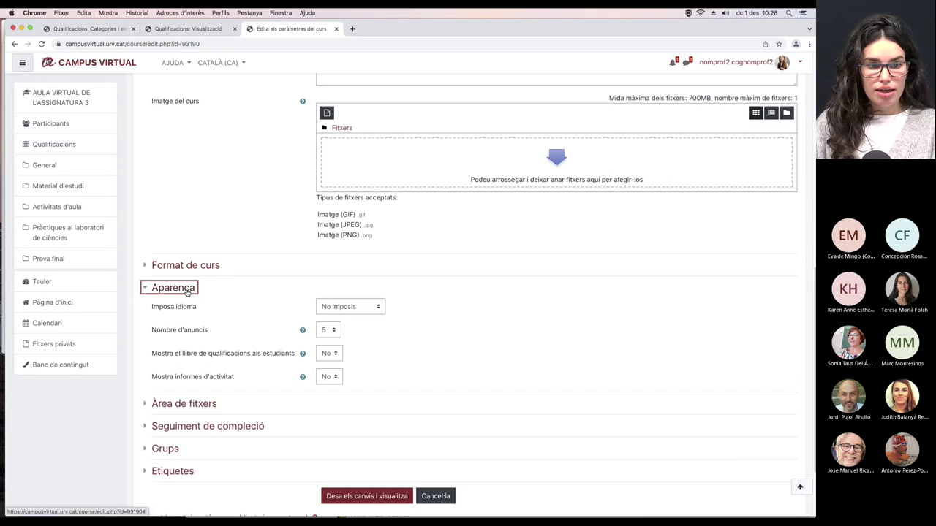
pyautogui.scroll(-2, 168, 307)
pyautogui.moveTo(153, 312); pyautogui.dragTo(294, 316)
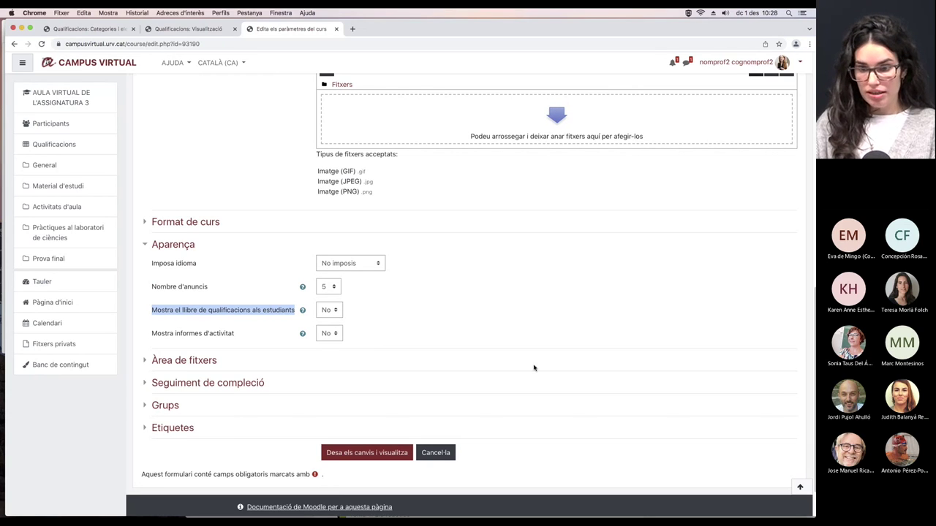
# Step: Shrink the teacher's browser window, bring the student's incognito window forward, enlarge it and reload the course page
pyautogui.moveTo(813, 512); pyautogui.dragTo(732, 492)
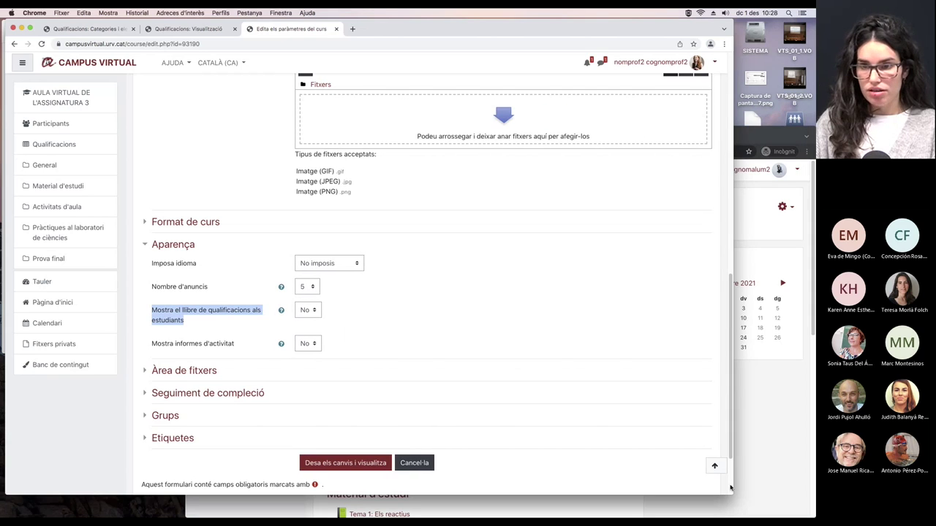
pyautogui.click(774, 141)
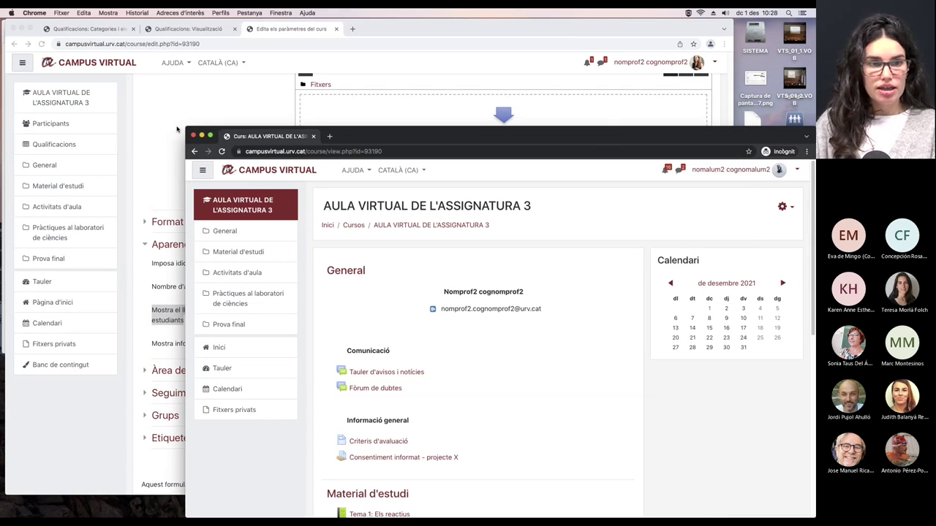
pyautogui.moveTo(188, 127); pyautogui.dragTo(96, 23)
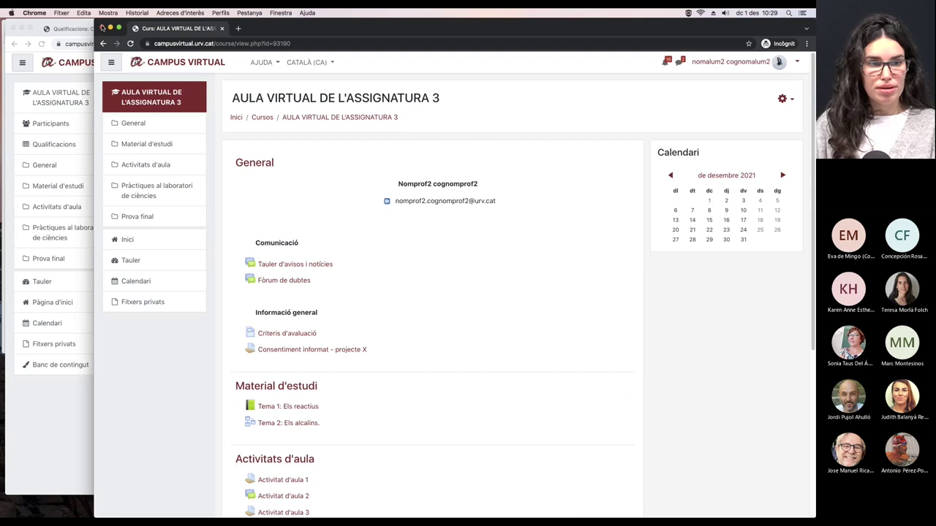
pyautogui.click(131, 44)
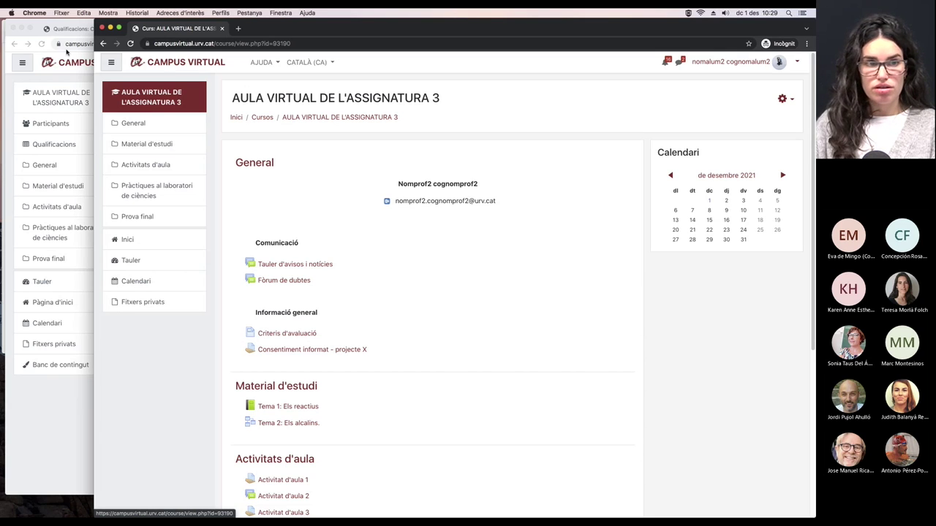
# Step: In the teacher's course settings, set Mostra el llibre de qualificacions als estudiants to Sí and save the changes
pyautogui.click(72, 89)
pyautogui.click(314, 310)
pyautogui.click(310, 321)
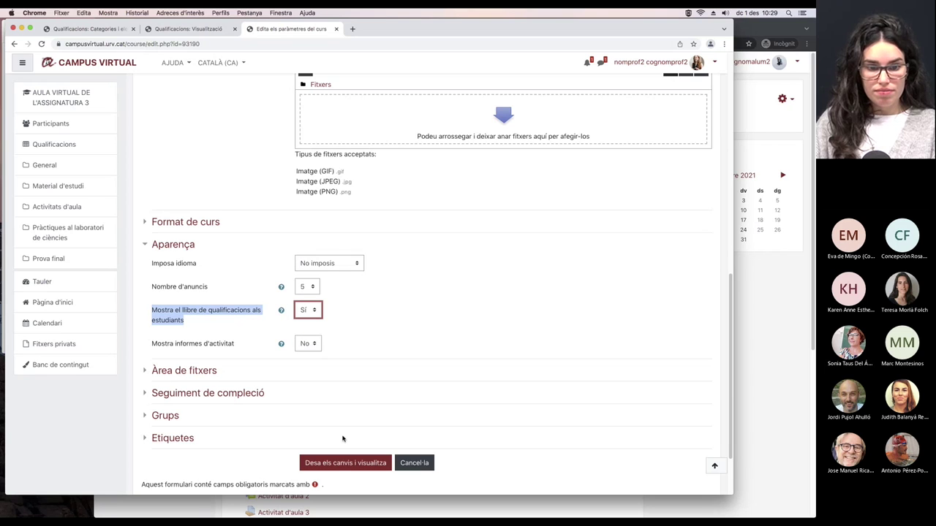
pyautogui.click(338, 463)
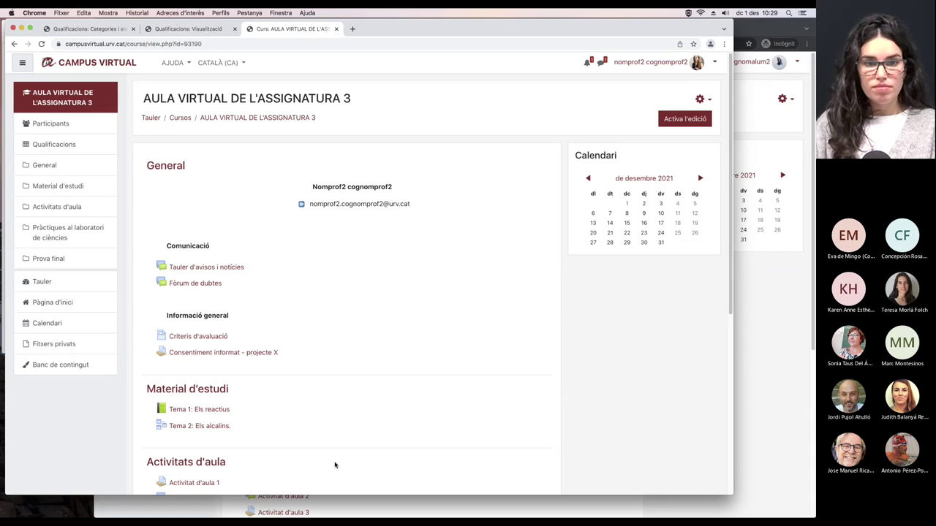
# Step: Return to the student's incognito window, reload the course page and widen the window over the teacher's
pyautogui.click(750, 296)
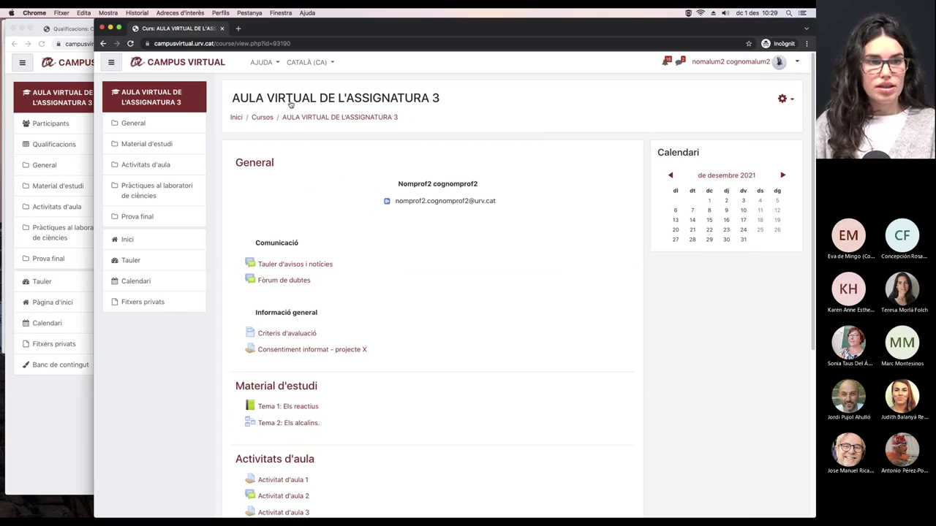
pyautogui.click(130, 43)
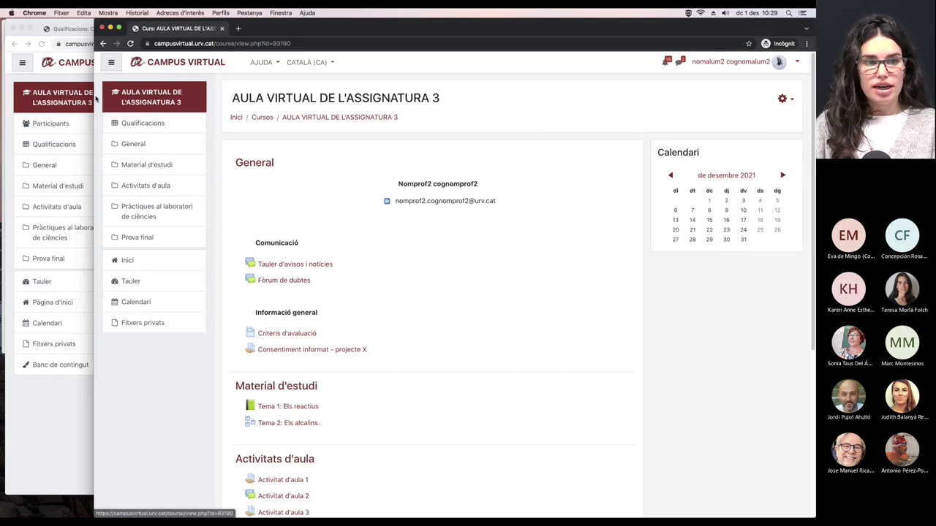
pyautogui.moveTo(94, 100); pyautogui.dragTo(8, 108)
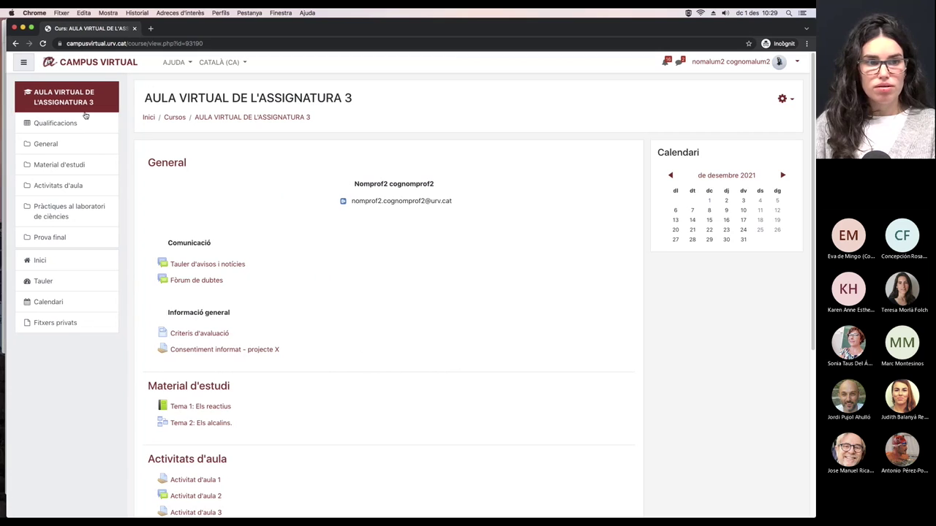
# Step: Open the student's grades and examine the user report's weights, grades, ranges and feedback down to the course total
pyautogui.click(73, 124)
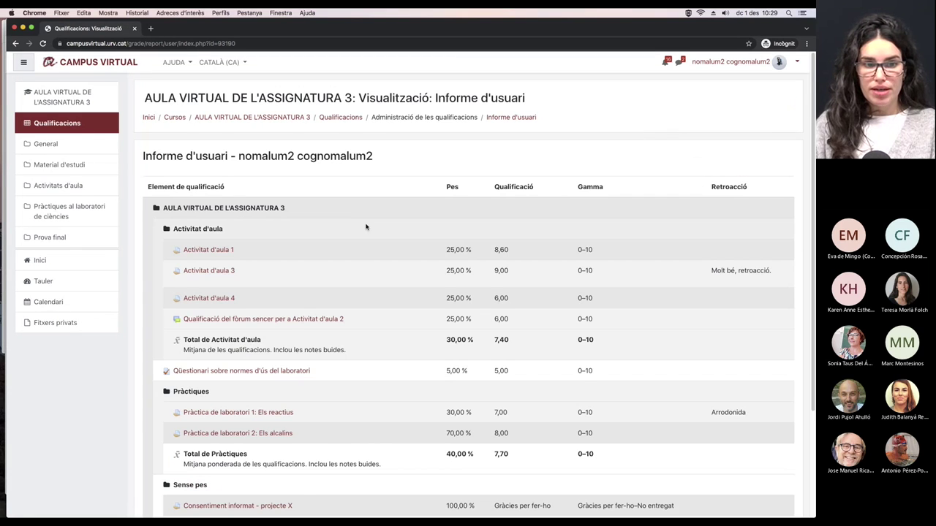
pyautogui.scroll(-2, 370, 226)
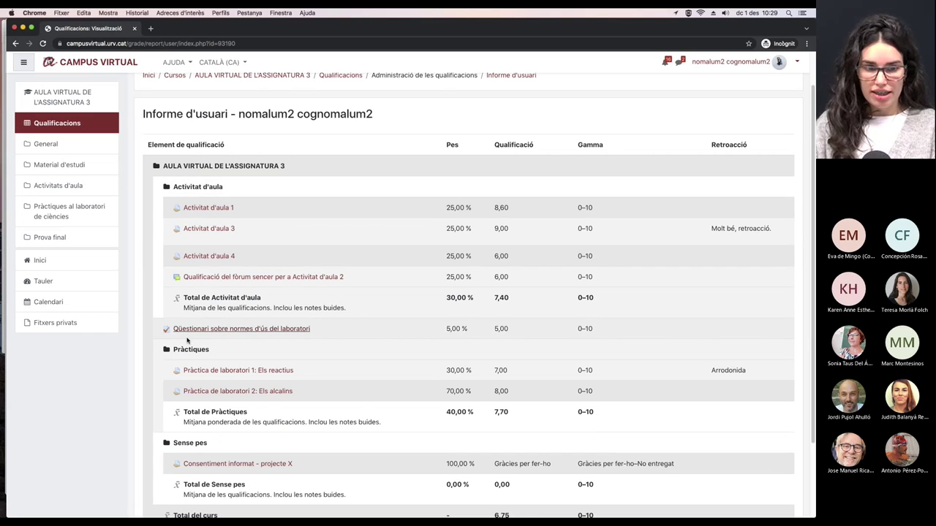
pyautogui.scroll(-4, 333, 345)
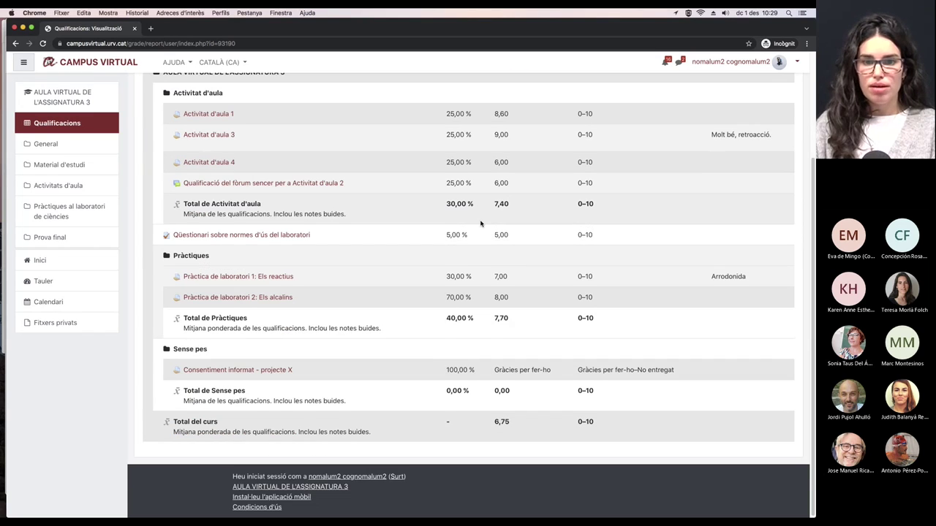
pyautogui.scroll(2, 498, 187)
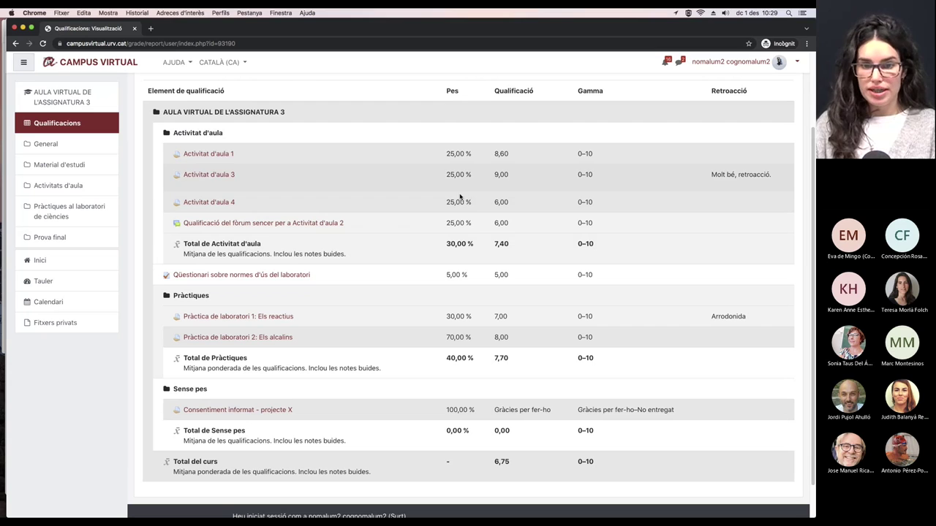
pyautogui.scroll(2, 522, 300)
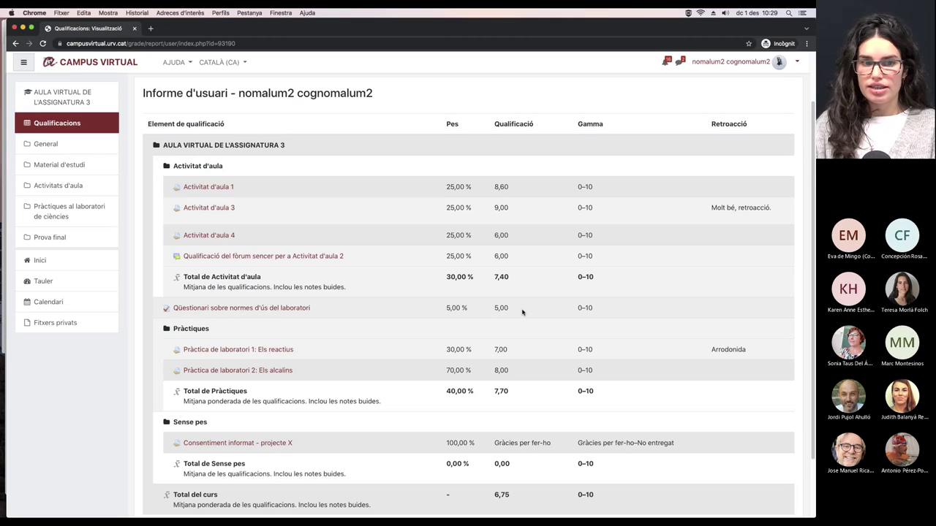
pyautogui.scroll(3, 522, 313)
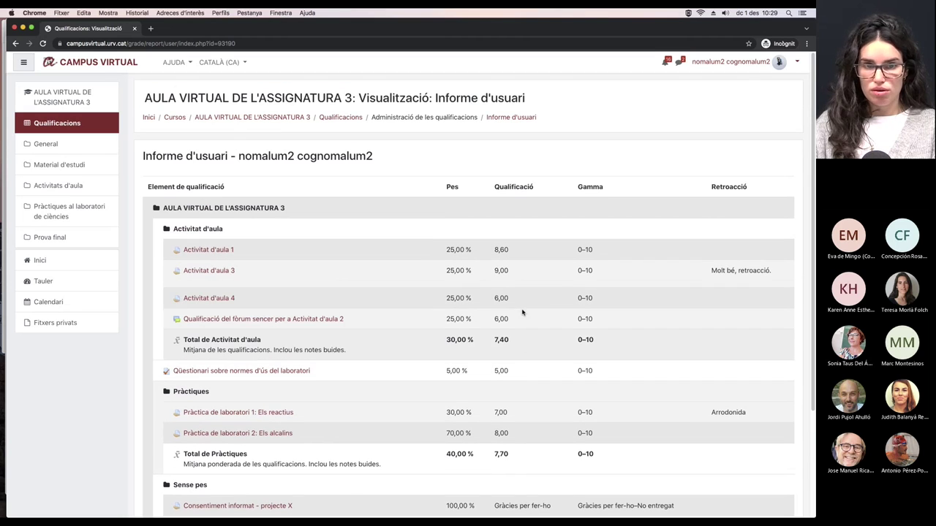
# Step: Go back to the course, open Activitat d'aula 1 as the student and examine its submission status and feedback
pyautogui.click(283, 118)
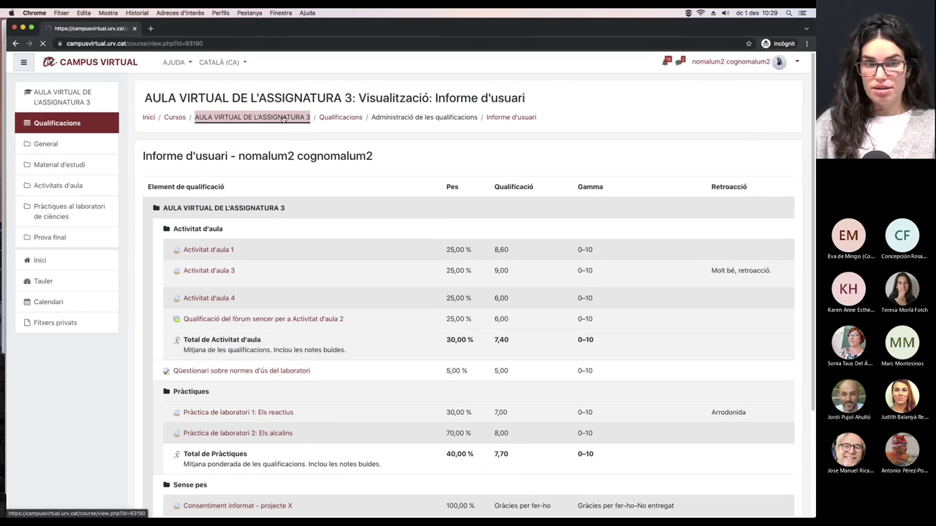
pyautogui.scroll(-5, 256, 329)
pyautogui.click(208, 312)
pyautogui.scroll(-4, 267, 314)
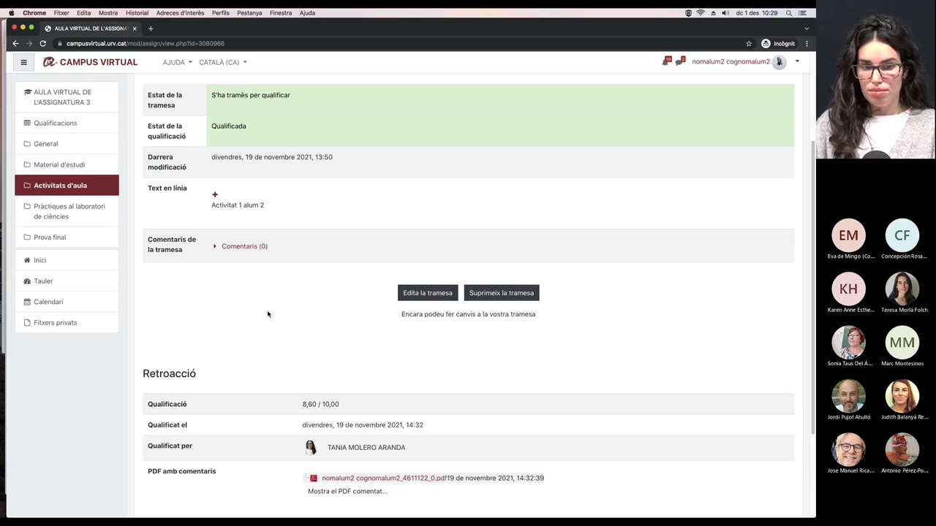
pyautogui.scroll(-1, 267, 315)
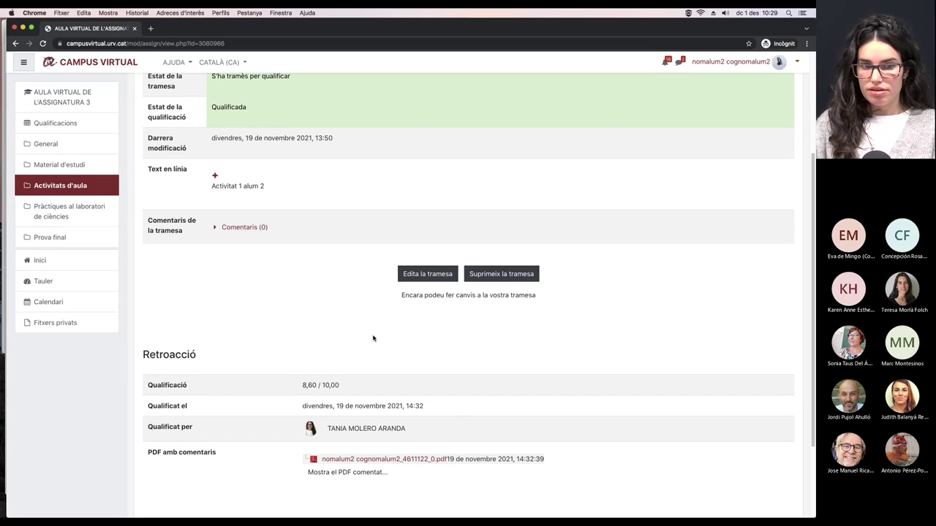
pyautogui.scroll(4, 506, 420)
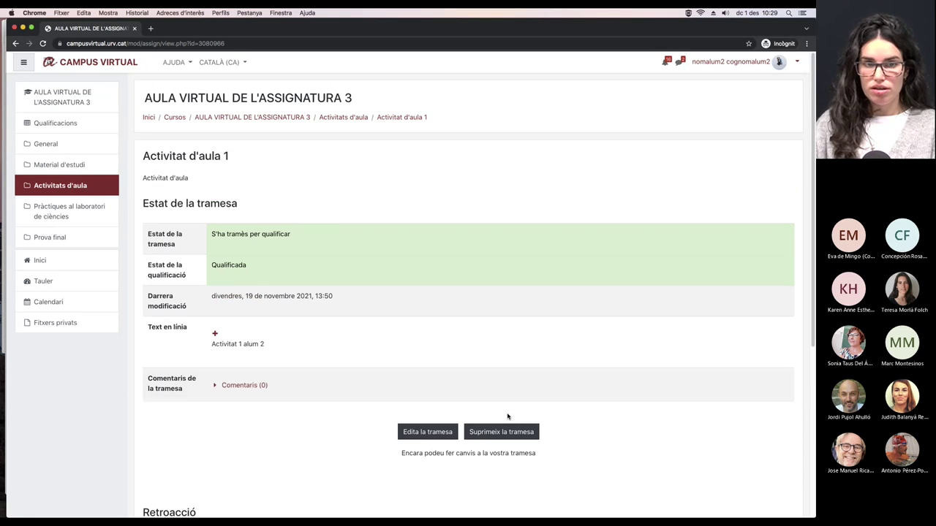
# Step: Return to the student's user report and examine the category totals, the Sense pes category and the course total
pyautogui.click(67, 125)
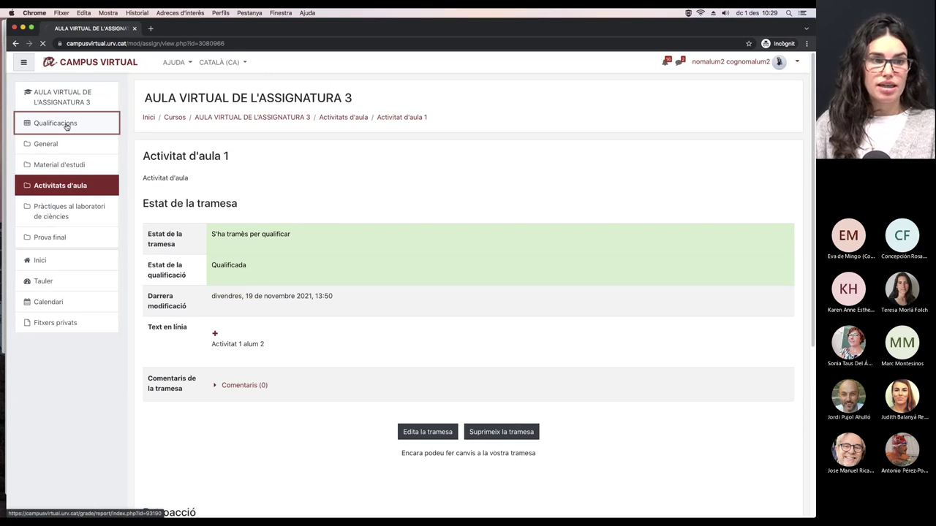
pyautogui.scroll(-1, 533, 257)
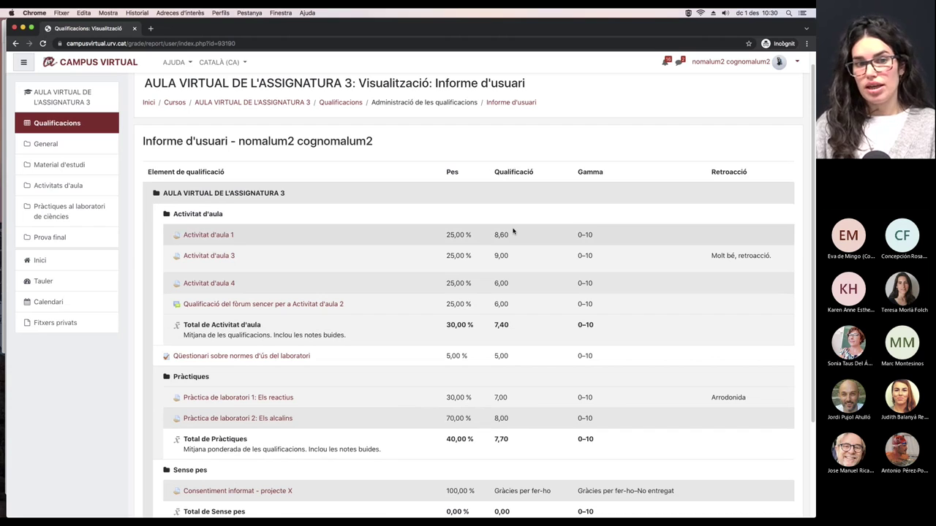
pyautogui.scroll(-2, 558, 302)
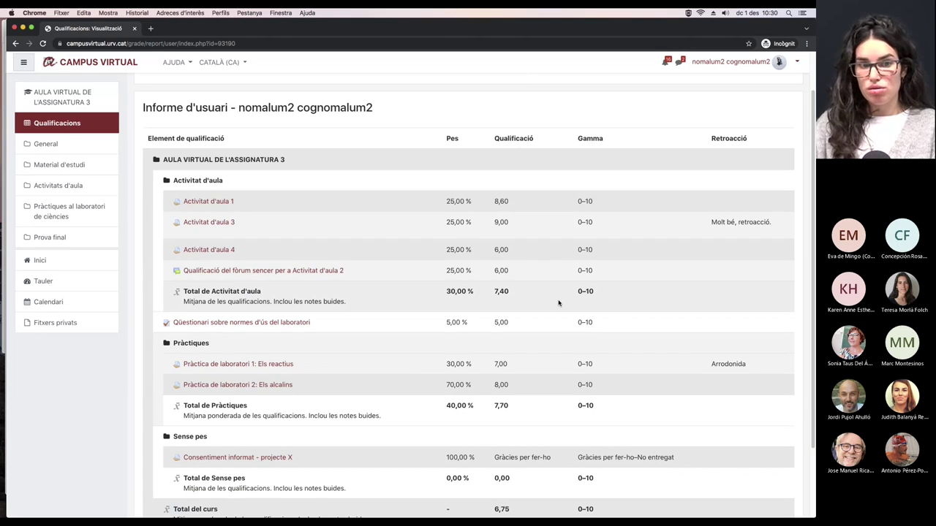
pyautogui.scroll(-4, 558, 351)
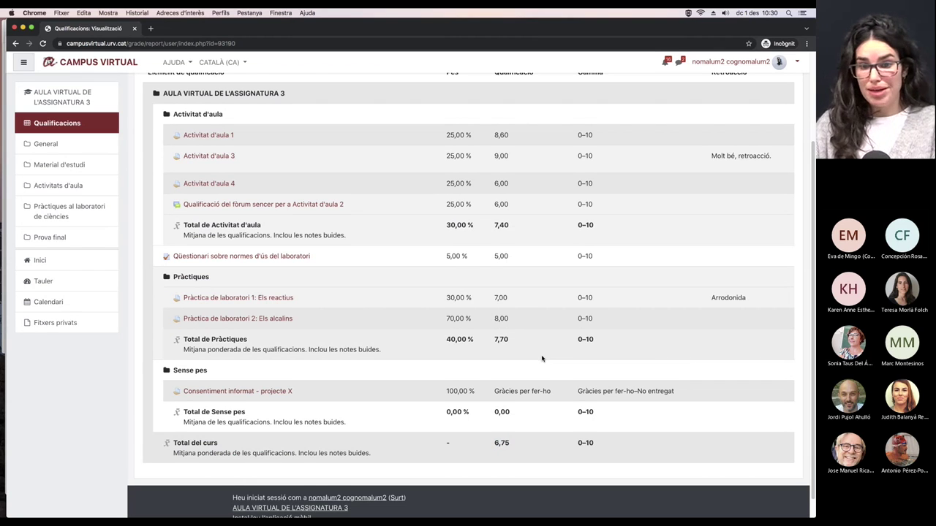
pyautogui.scroll(1, 542, 358)
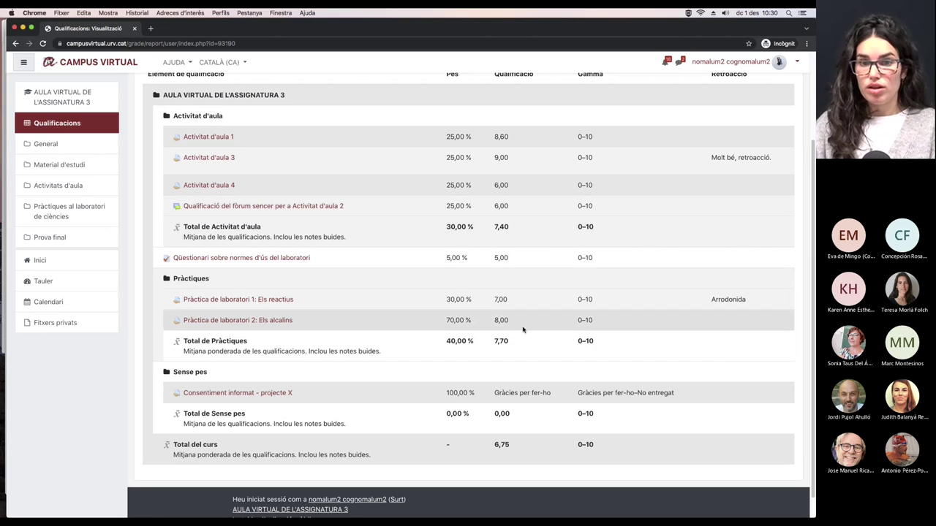
pyautogui.scroll(2, 527, 365)
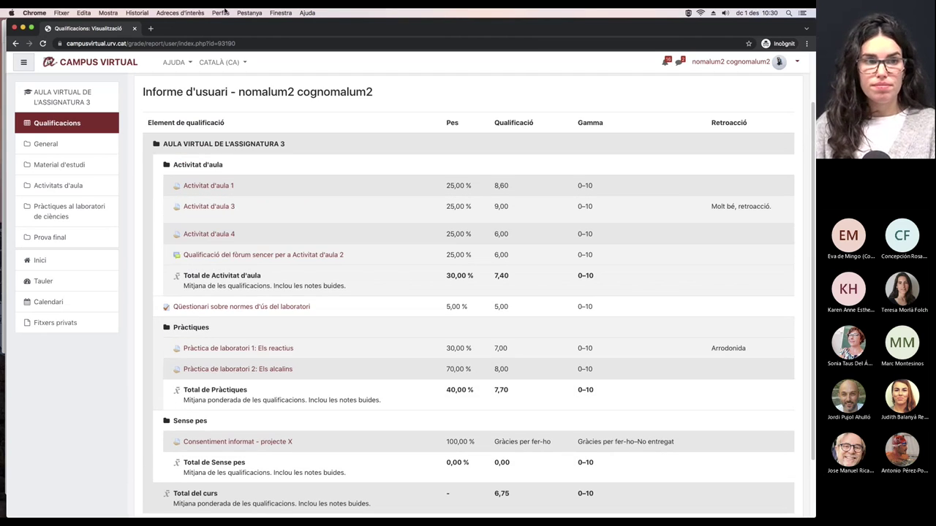
# Step: Close the Avaluació image and bring the teacher's browser window with the course page in front of the student's incognito window
pyautogui.press('super+Tab')
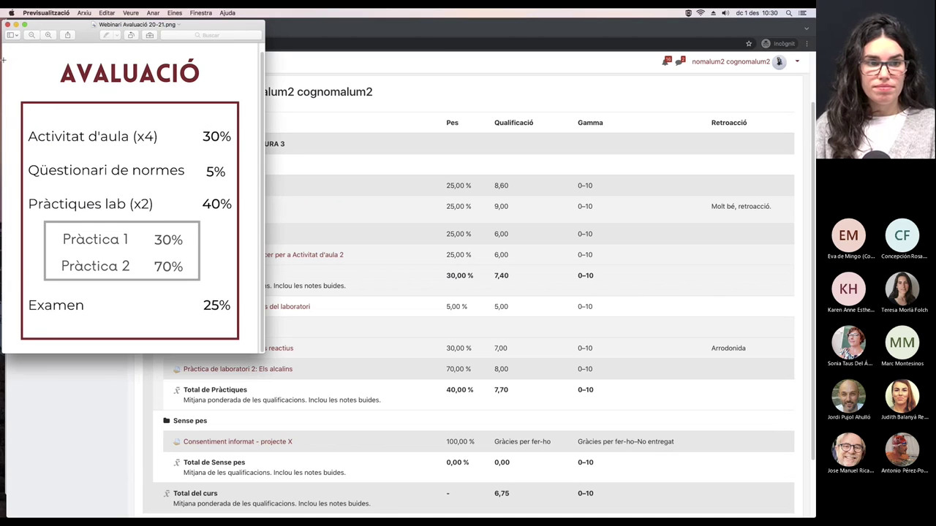
pyautogui.click(9, 27)
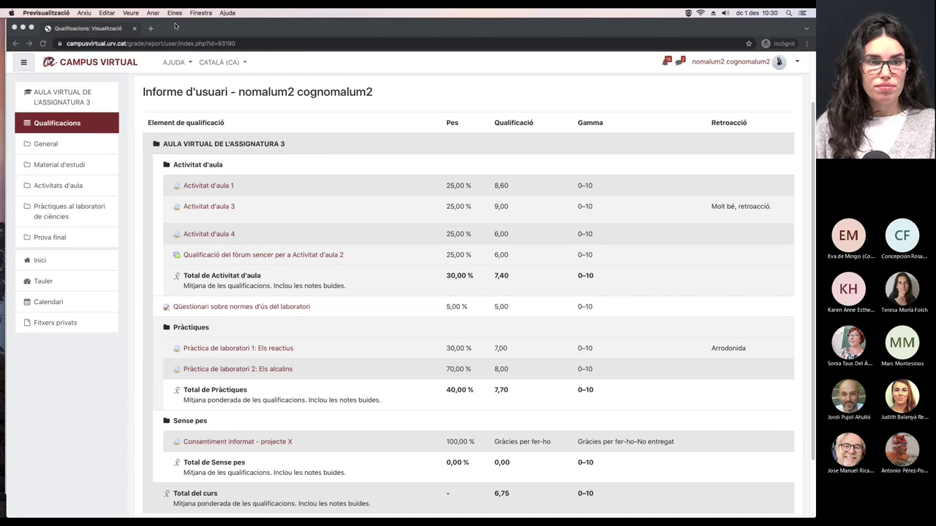
pyautogui.hotkey('ctrl', 'Up')
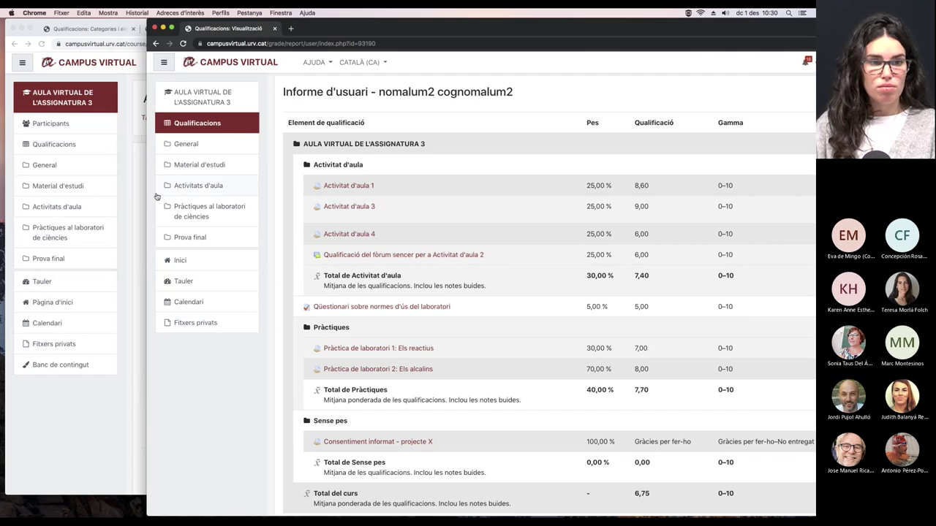
pyautogui.click(135, 198)
pyautogui.moveTo(733, 29); pyautogui.dragTo(815, 28)
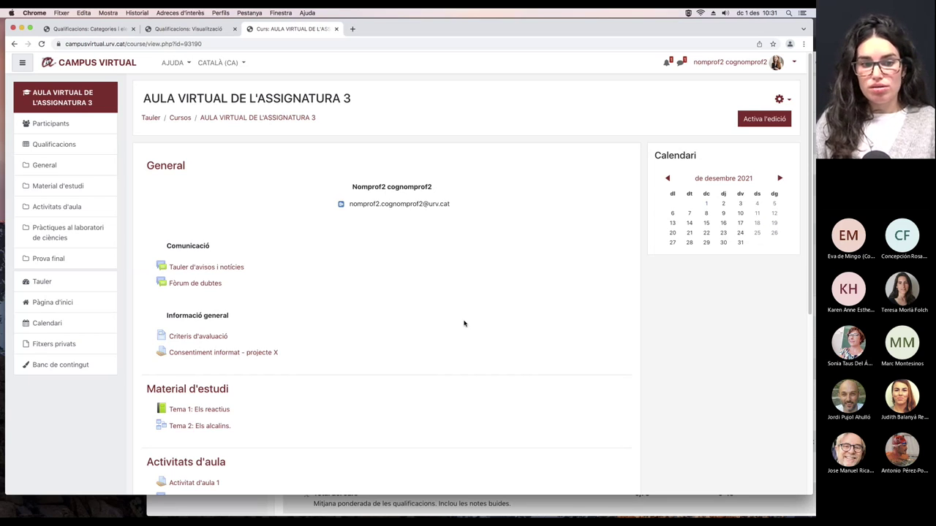
# Step: Open the settings of Activitat d'aula 1 from the teacher's course page and expand the Qualificació section
pyautogui.scroll(-3, 376, 334)
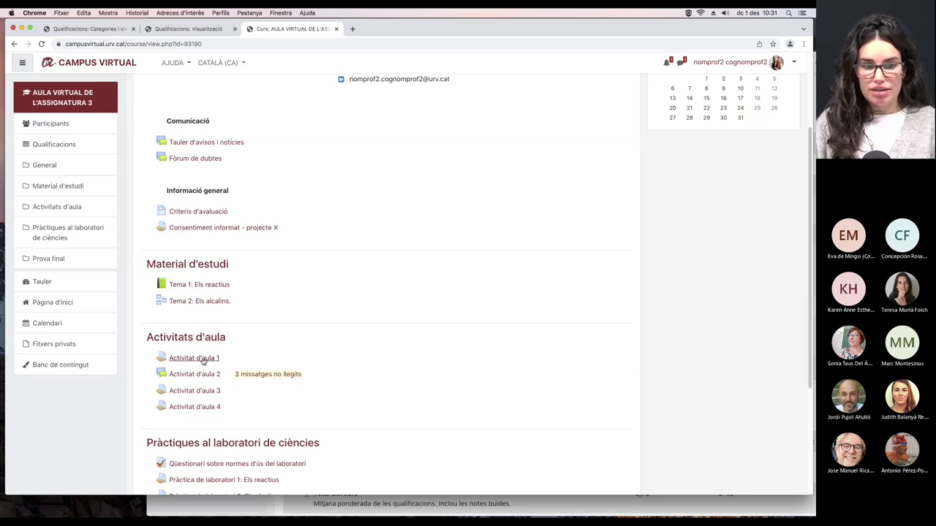
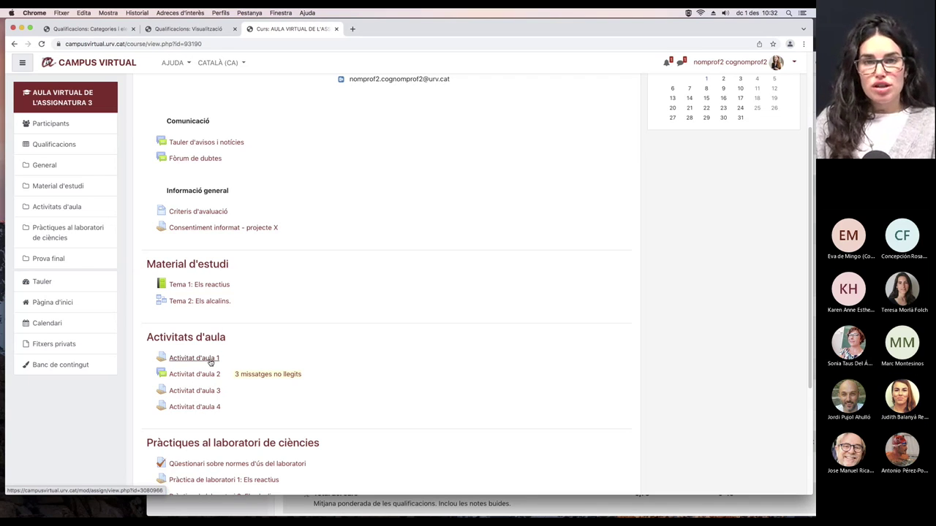
pyautogui.click(210, 361)
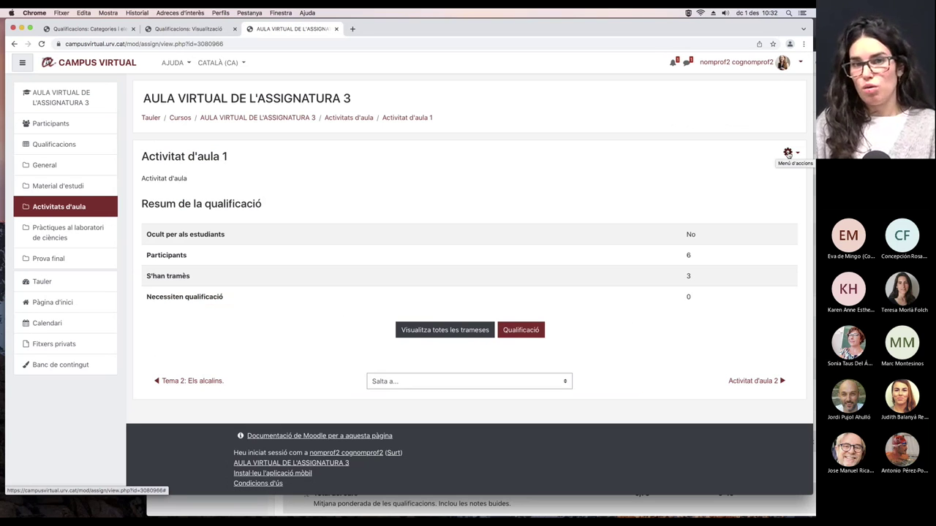
pyautogui.click(788, 154)
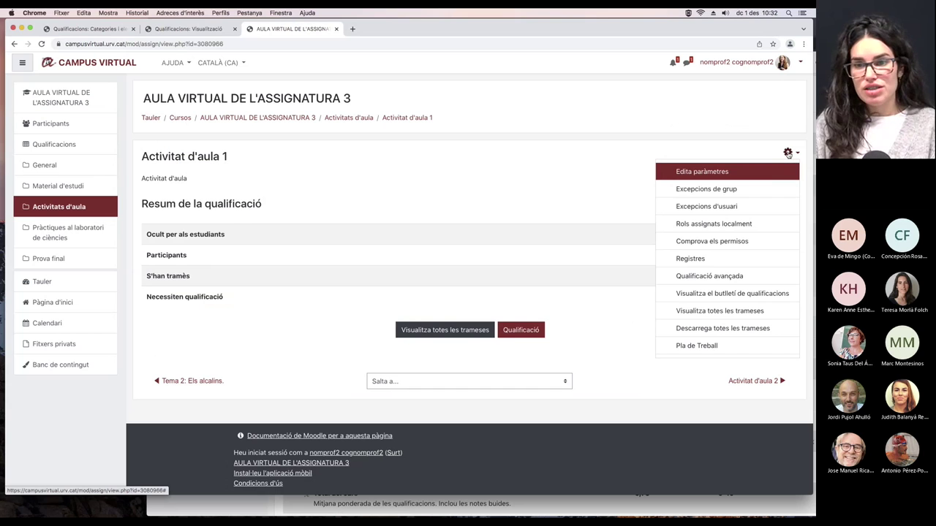
pyautogui.click(721, 173)
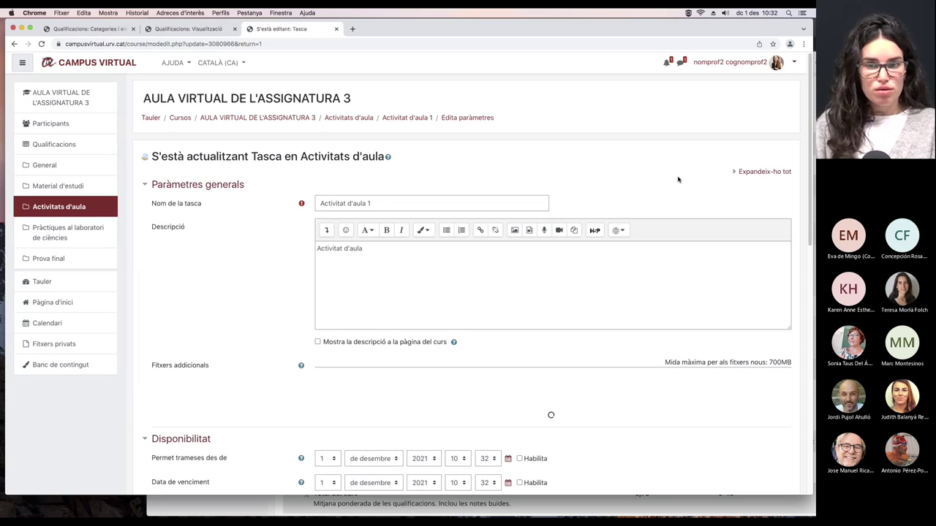
pyautogui.scroll(-1, 264, 254)
pyautogui.scroll(-4, 264, 255)
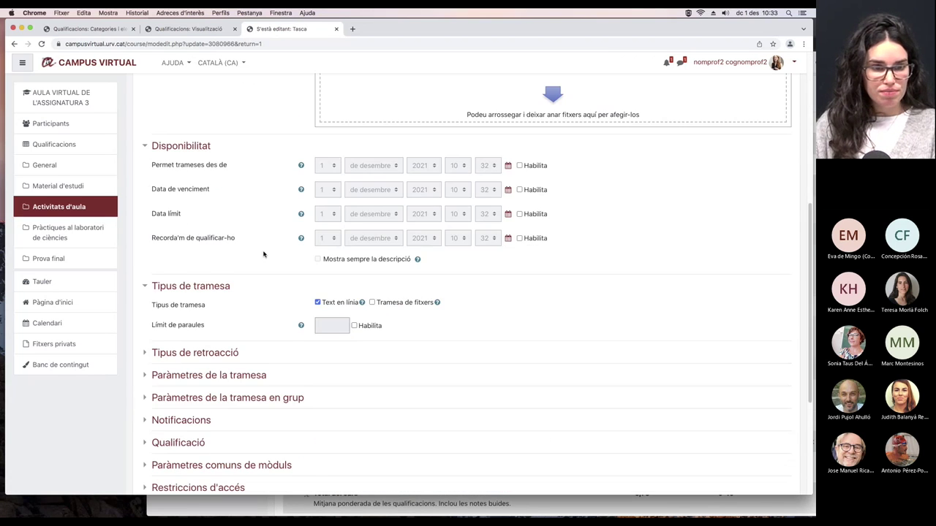
pyautogui.scroll(-3, 264, 255)
pyautogui.click(199, 261)
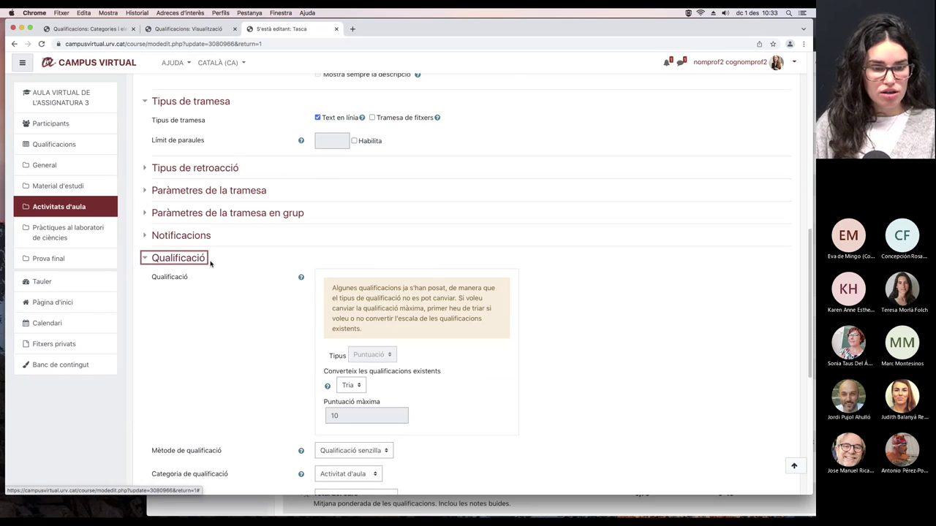
# Step: Set Utilitza el flux d'avaluació to Sí for Activitat d'aula 1, then save the changes and display the assignment
pyautogui.scroll(-3, 210, 263)
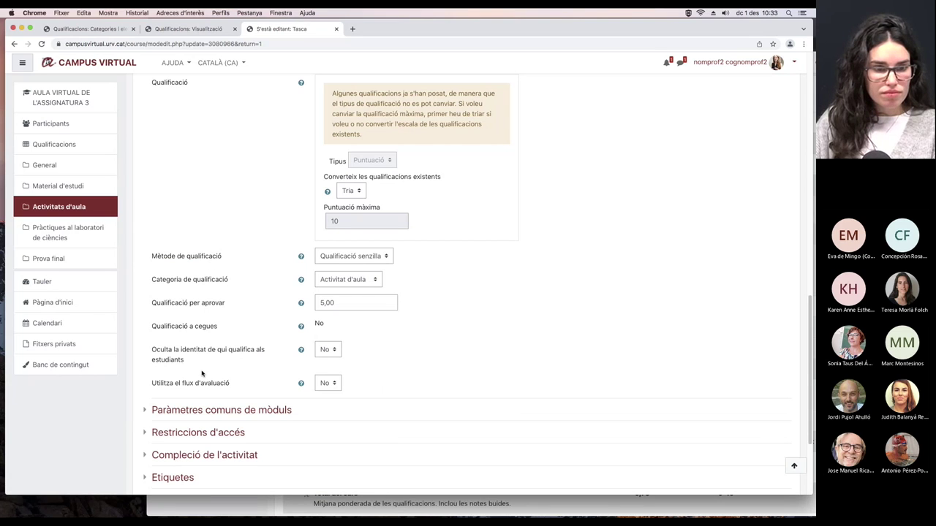
pyautogui.moveTo(166, 387); pyautogui.dragTo(229, 390)
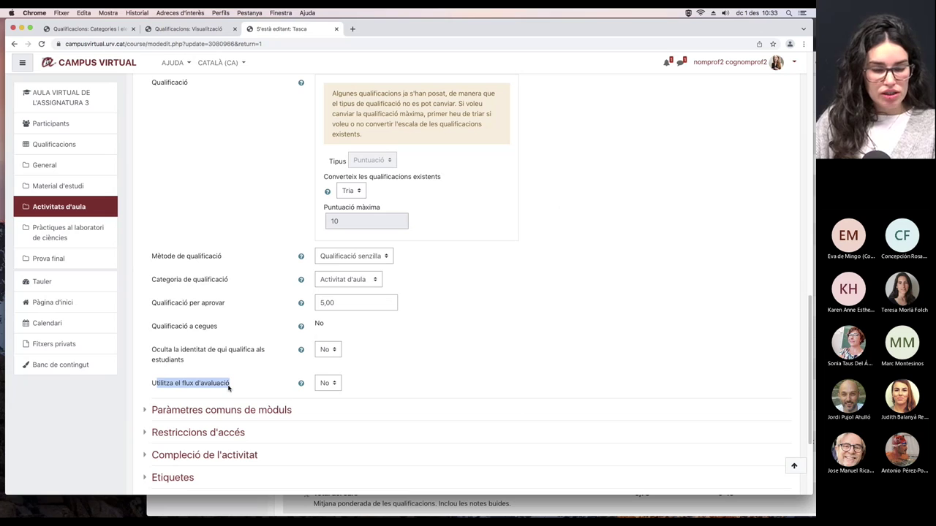
pyautogui.click(328, 383)
pyautogui.click(330, 395)
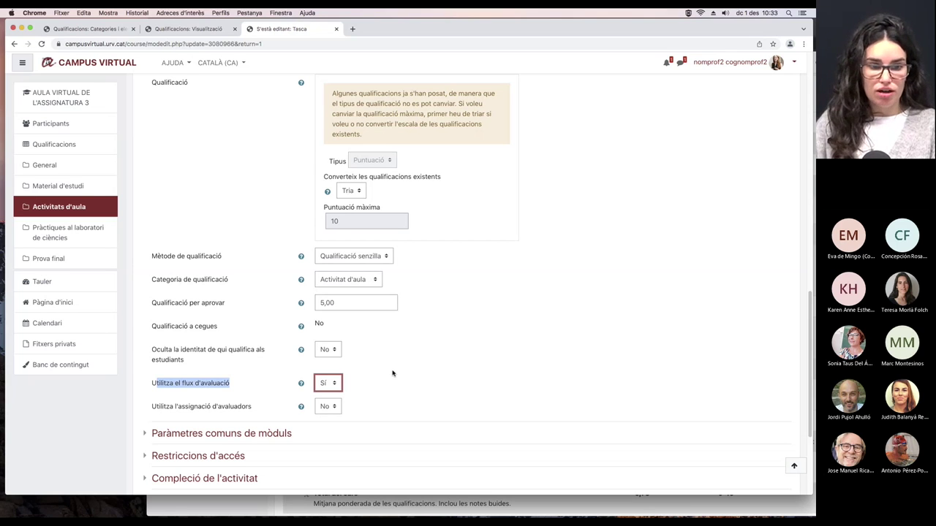
pyautogui.click(382, 373)
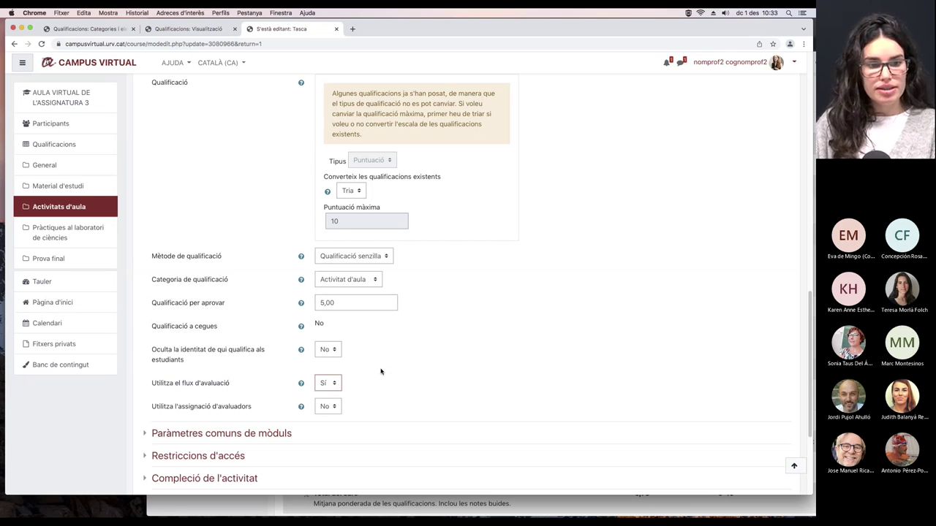
pyautogui.scroll(-5, 381, 371)
pyautogui.click(452, 381)
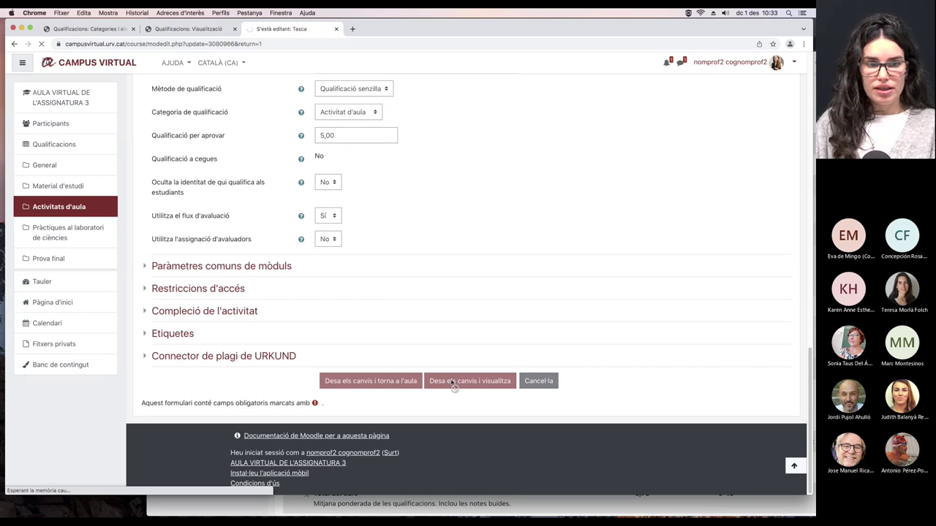
# Step: Open the assignment's grading view, show only the grading form, set the displayed student's workflow state to Avaluació completada and save
pyautogui.click(521, 330)
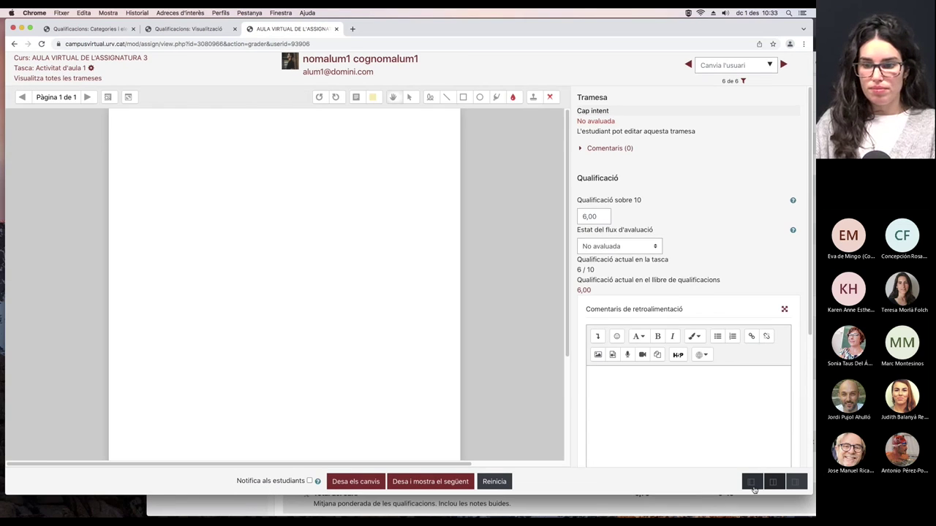
pyautogui.click(751, 484)
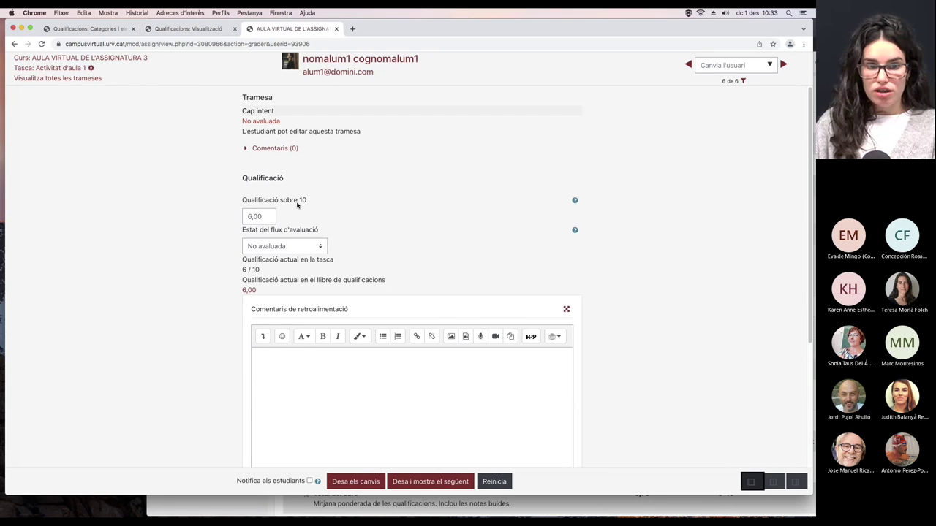
pyautogui.click(290, 369)
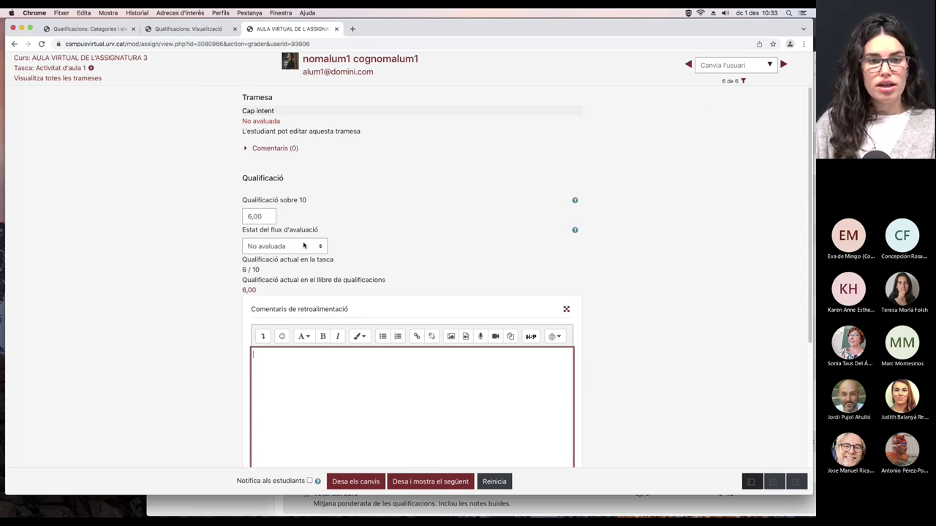
pyautogui.moveTo(246, 231); pyautogui.dragTo(317, 234)
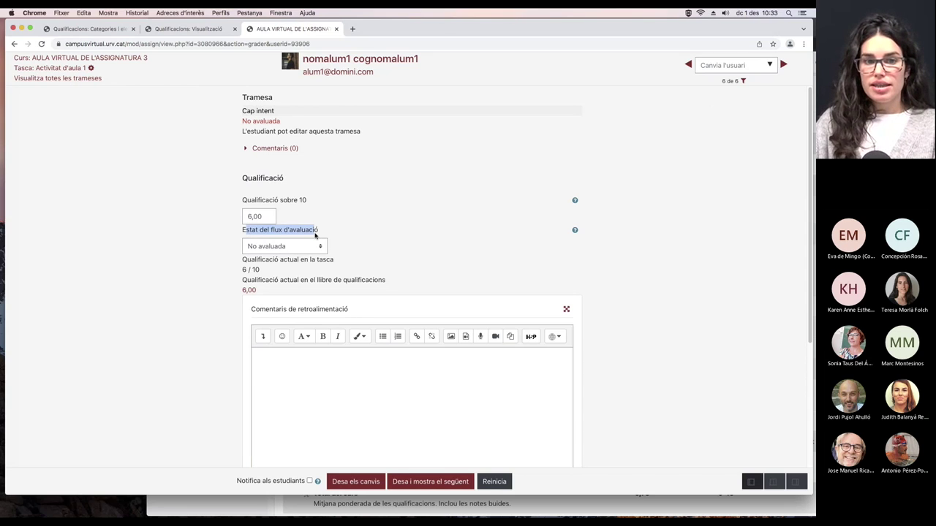
pyautogui.click(322, 247)
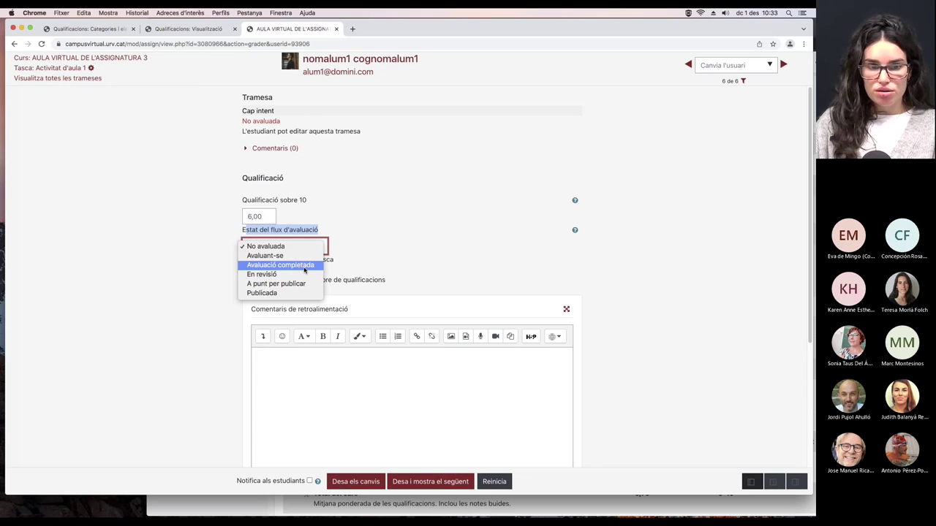
pyautogui.click(305, 265)
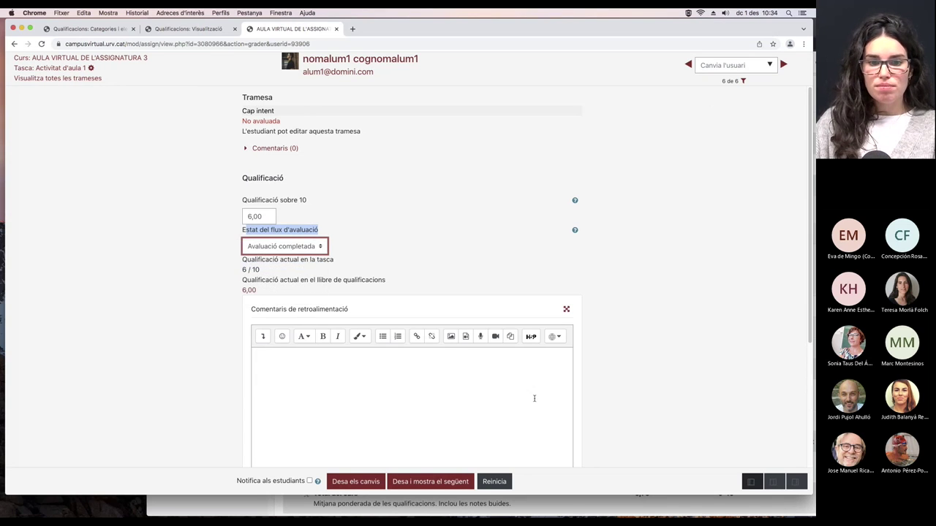
pyautogui.click(356, 481)
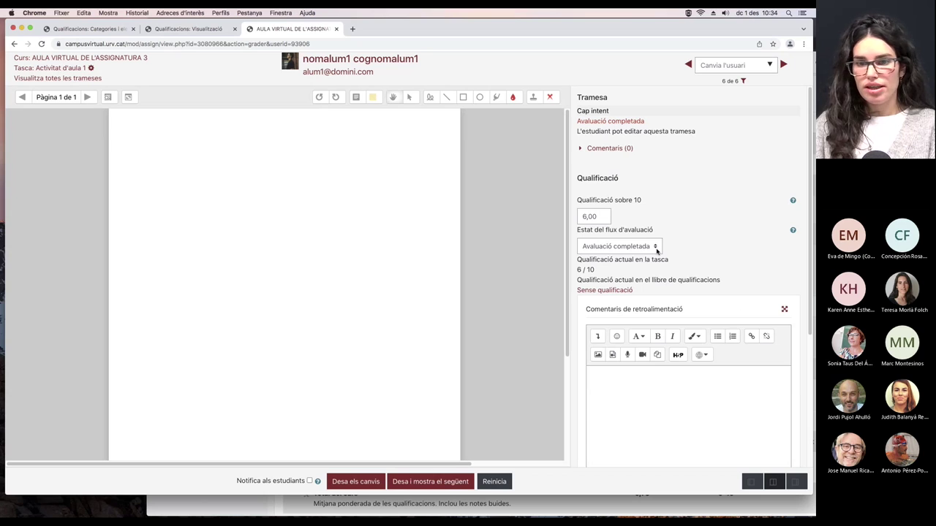
# Step: Skip to the student at 2 of 6, set the workflow state to En revisió, and save while continuing to the following student
pyautogui.click(783, 65)
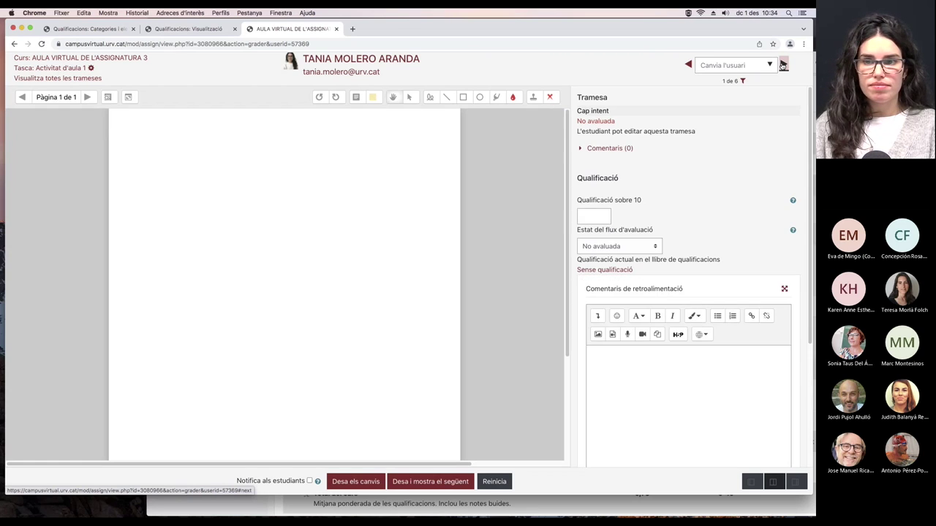
pyautogui.click(784, 64)
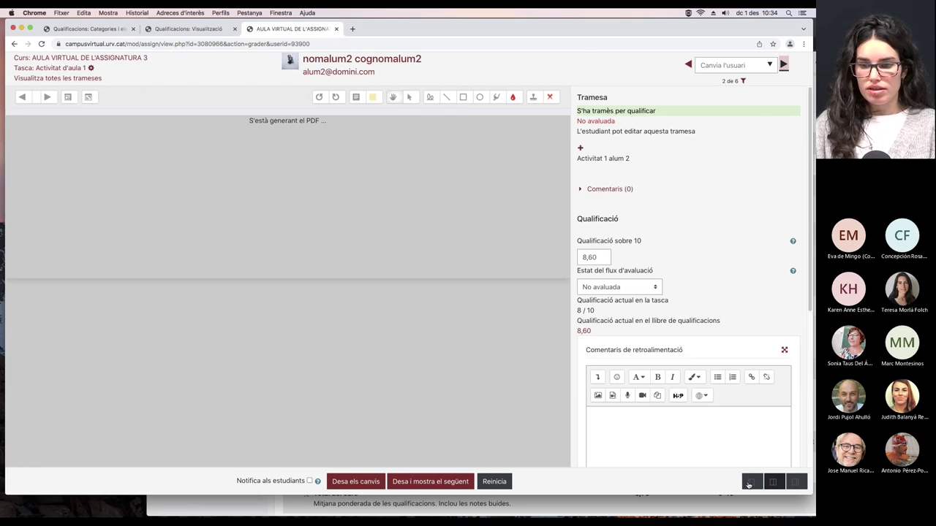
pyautogui.click(748, 485)
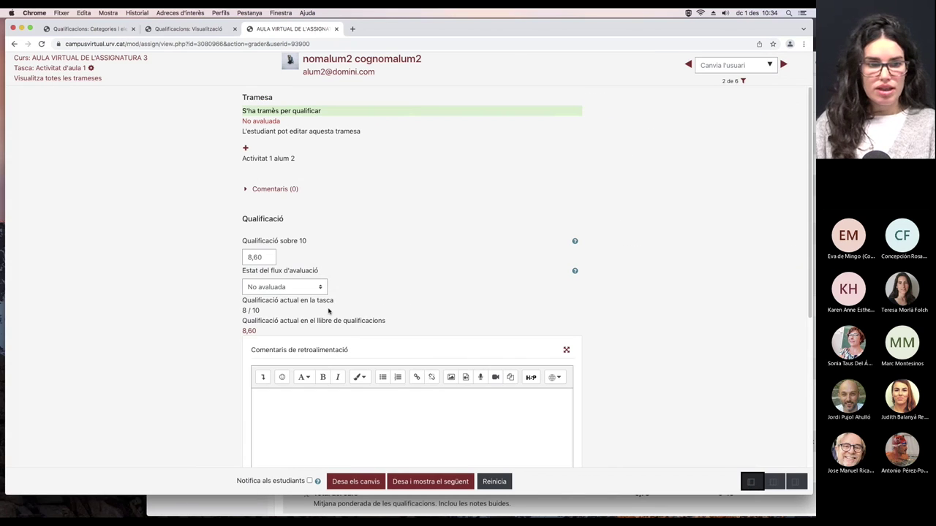
pyautogui.click(300, 289)
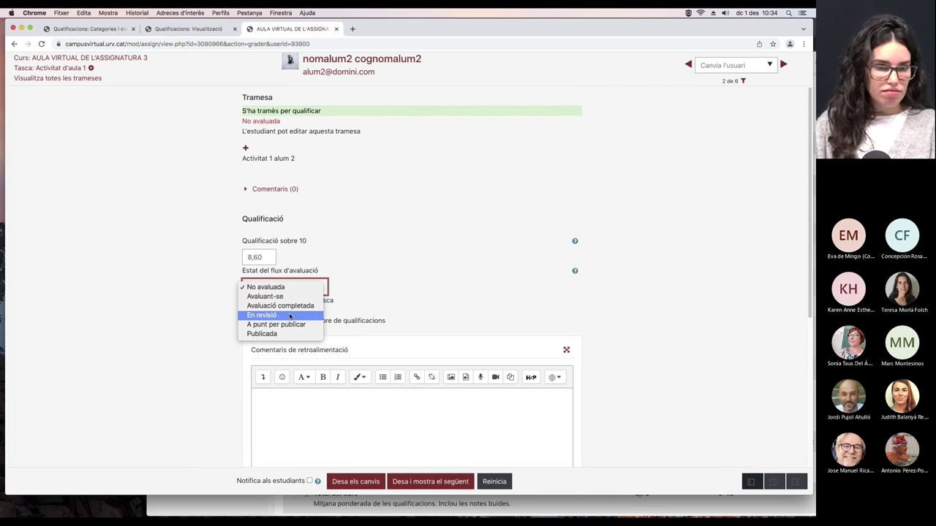
pyautogui.click(290, 316)
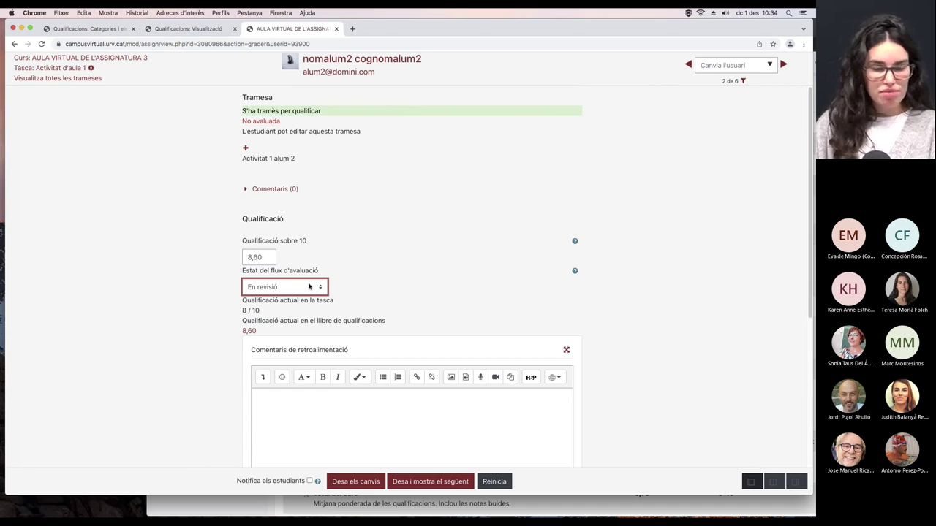
pyautogui.click(784, 65)
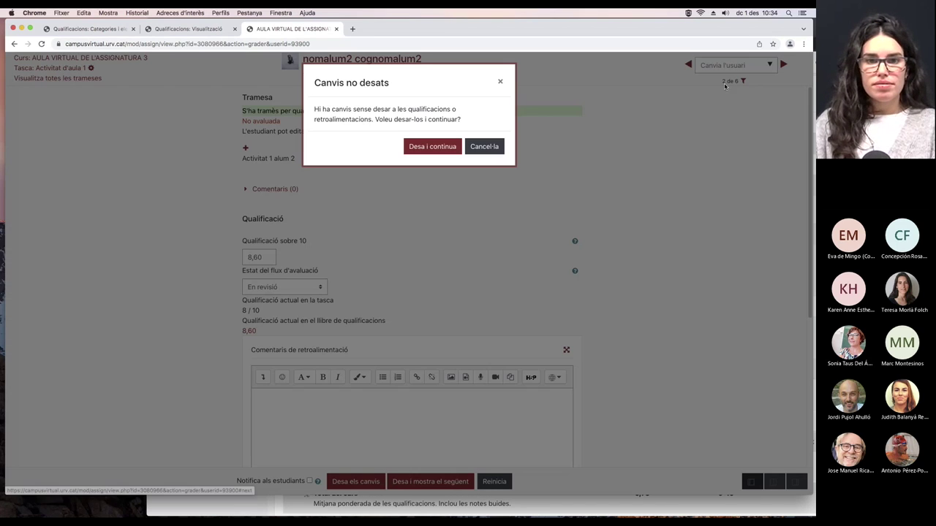
pyautogui.click(425, 147)
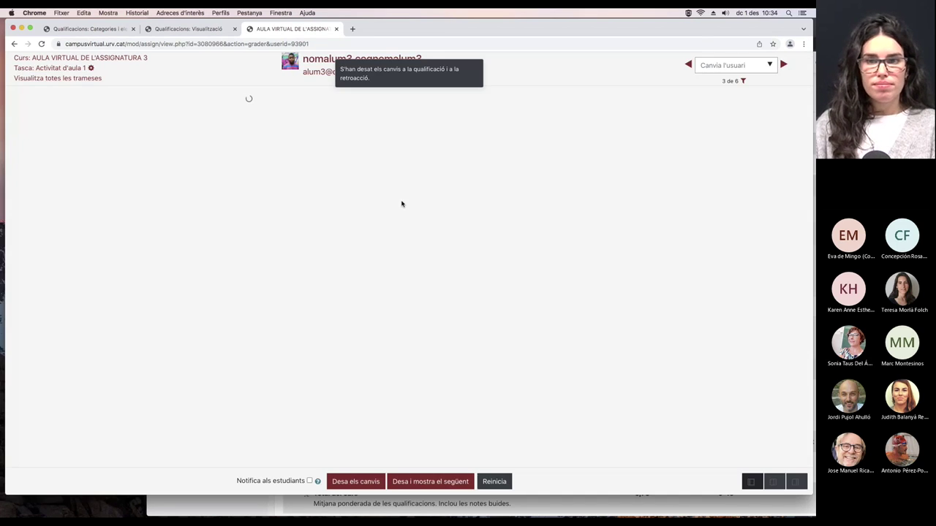
# Step: Set the workflow state of the student at 3 of 6 to Avaluació completada and save the changes
pyautogui.click(295, 291)
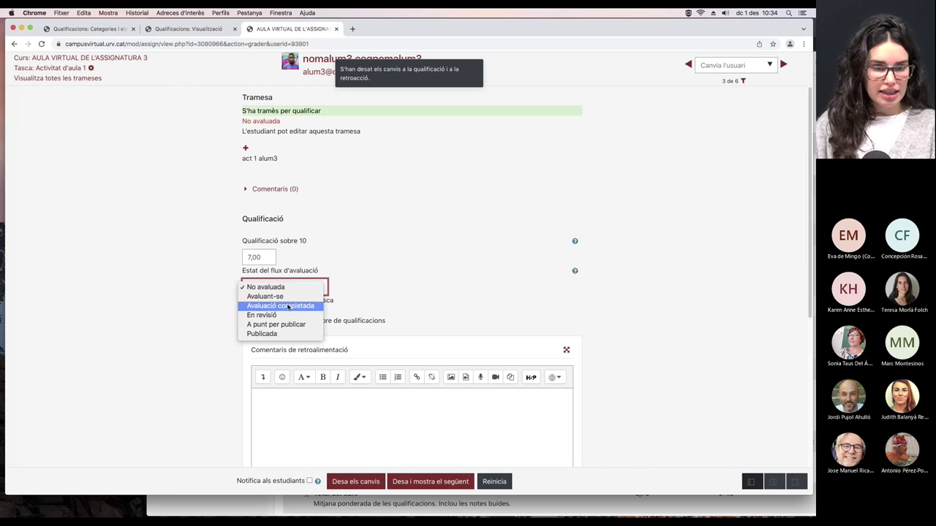
pyautogui.click(313, 305)
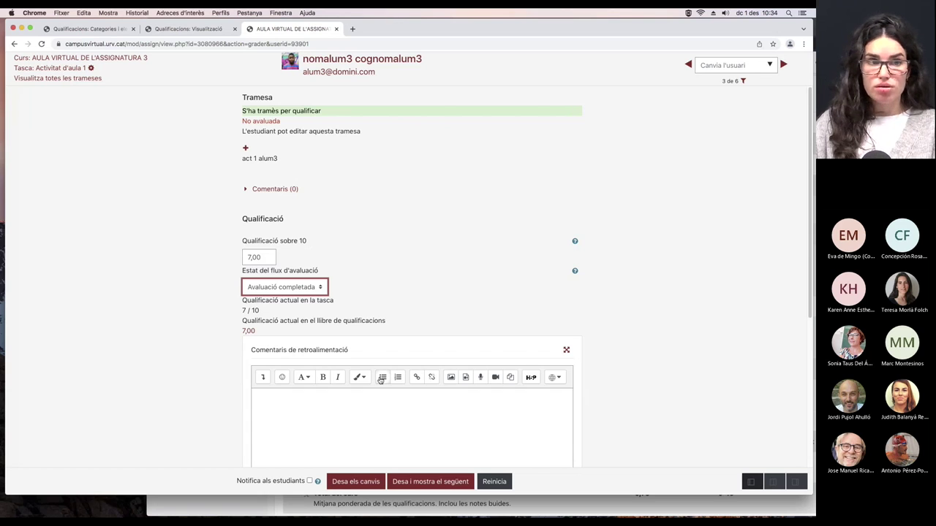
pyautogui.click(57, 77)
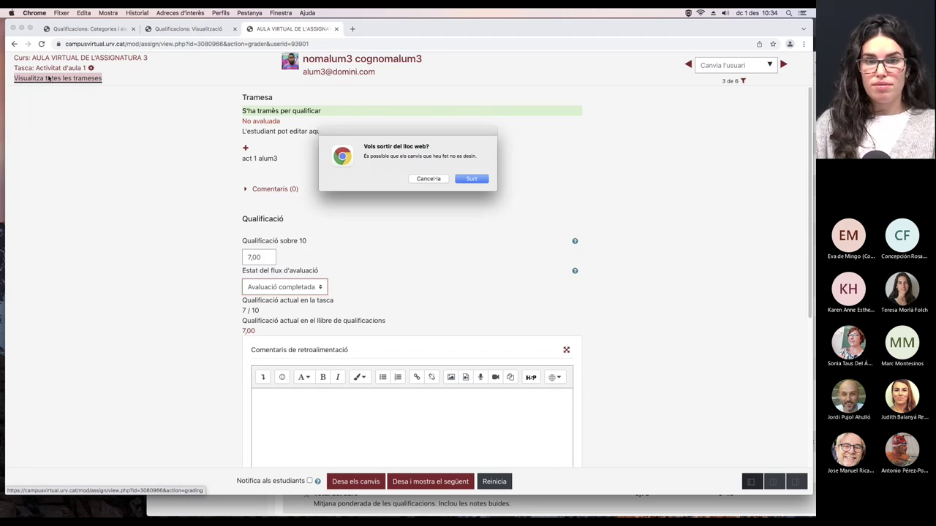
pyautogui.click(429, 179)
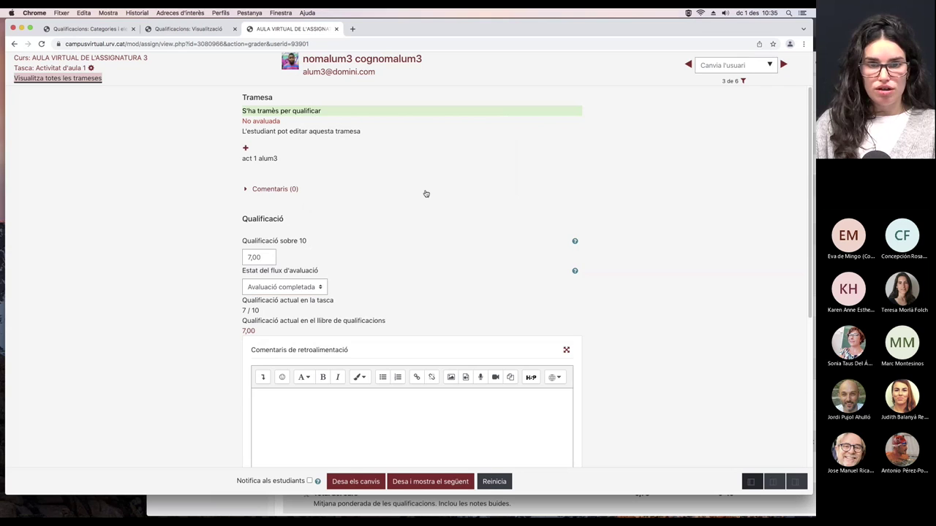
pyautogui.click(363, 483)
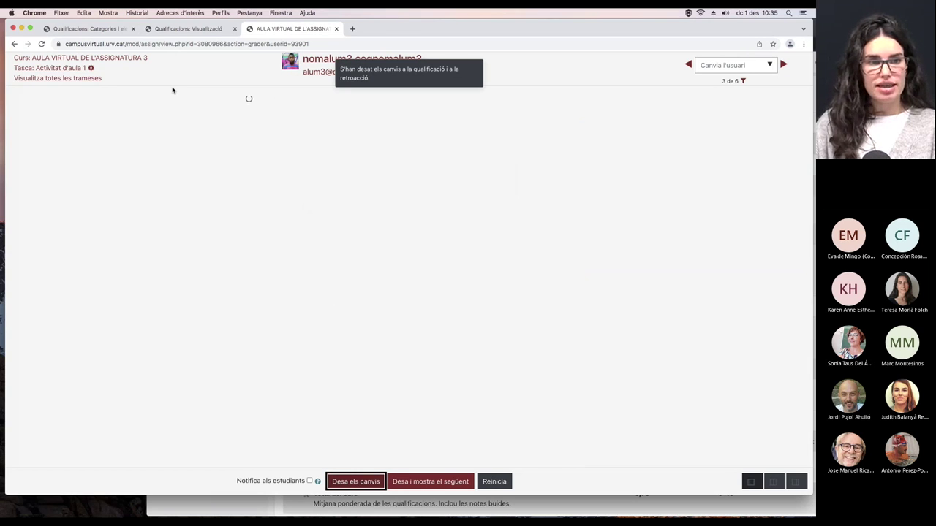
# Step: Display all submissions for Activitat d'aula 1 and review the students' workflow states and grades in the grading table
pyautogui.click(86, 78)
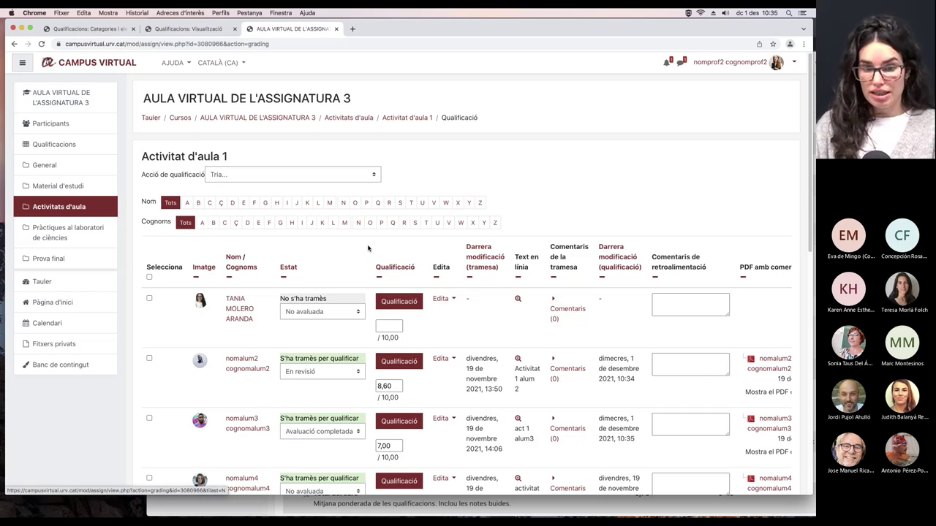
pyautogui.scroll(-1, 369, 251)
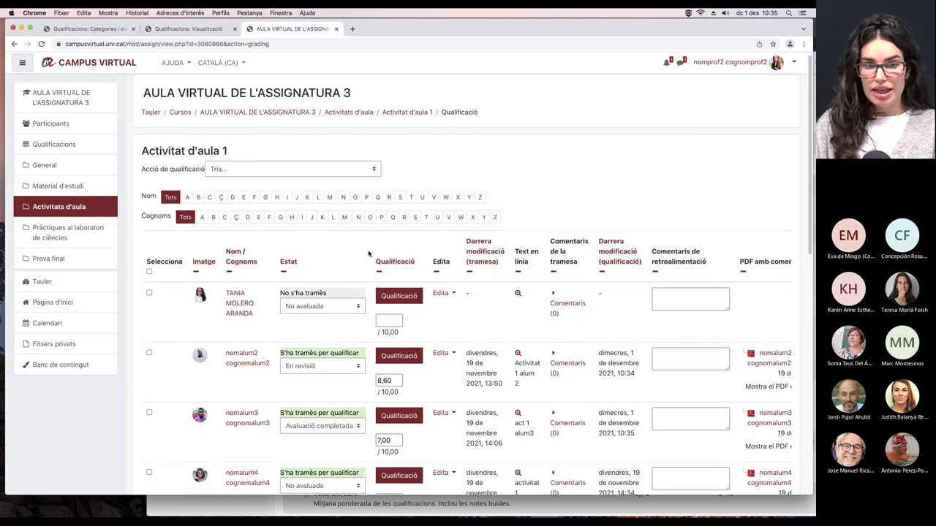
pyautogui.scroll(-5, 370, 251)
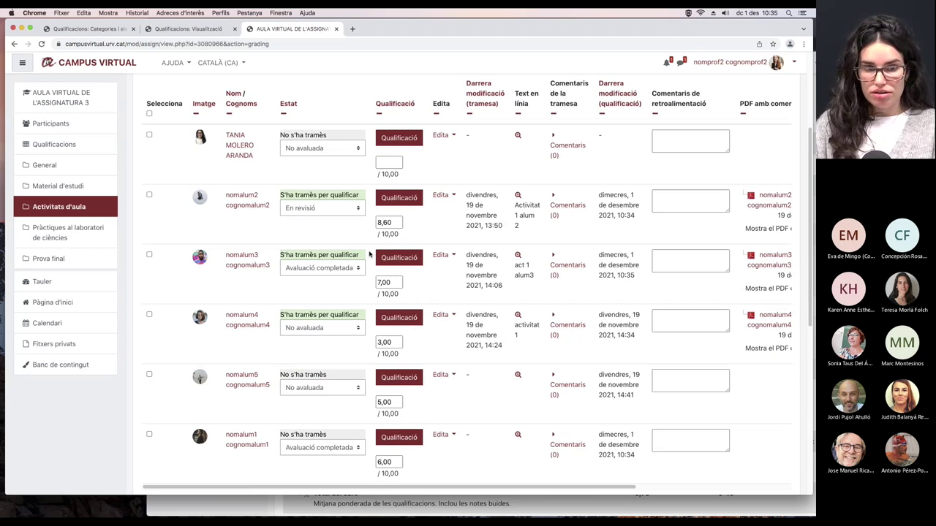
pyautogui.scroll(-1, 359, 254)
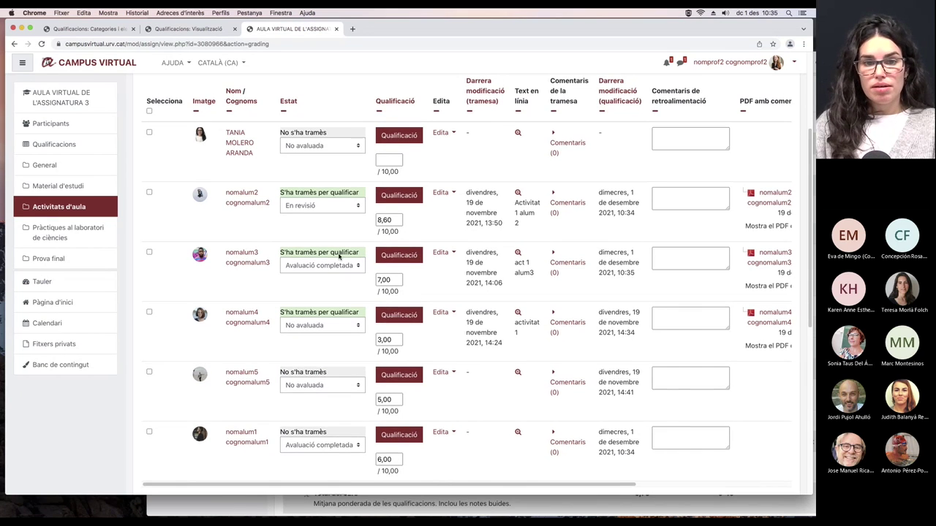
pyautogui.scroll(-3, 333, 256)
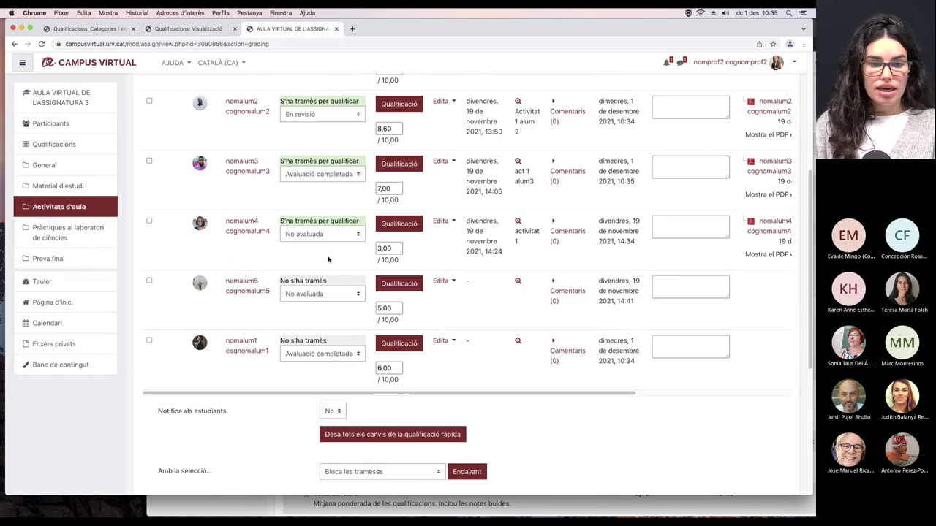
# Step: Select all students in the grading table and open the choice of bulk actions for the selection
pyautogui.scroll(4, 328, 259)
pyautogui.click(149, 150)
pyautogui.scroll(-8, 241, 294)
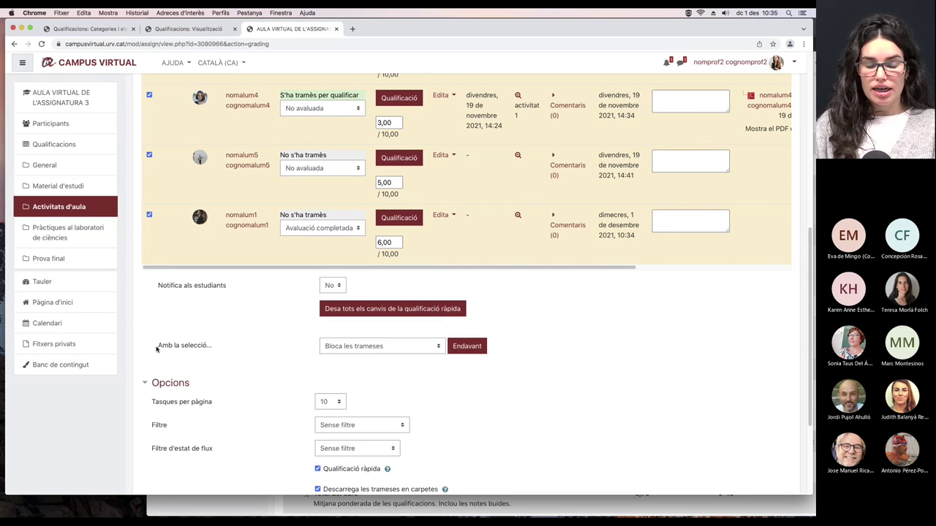
pyautogui.click(398, 350)
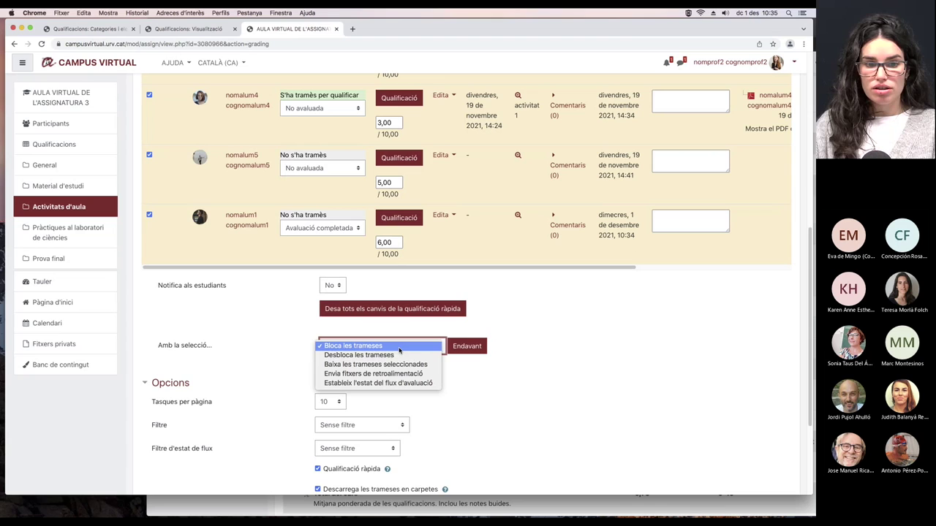
# Step: Start setting the marking workflow state for all selected Activitat d'aula 1 submissions and confirm the bulk action
pyautogui.click(436, 384)
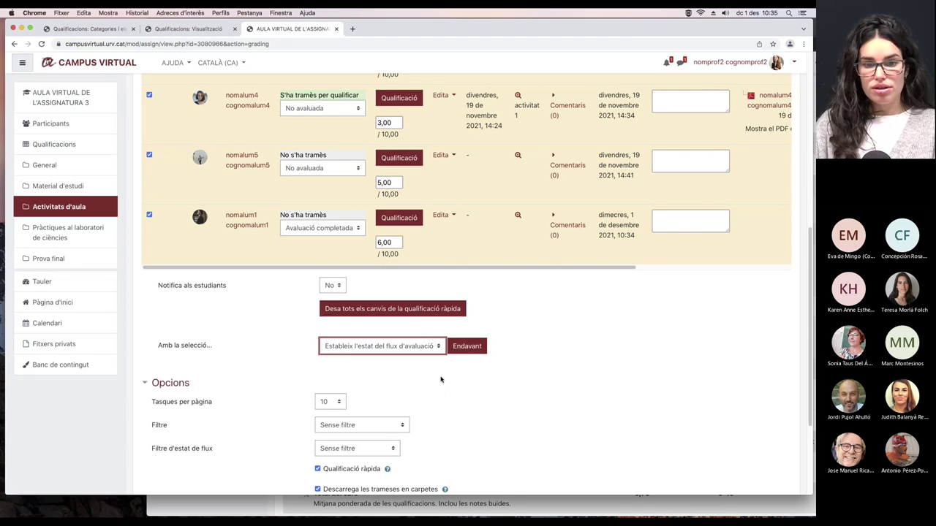
pyautogui.click(463, 350)
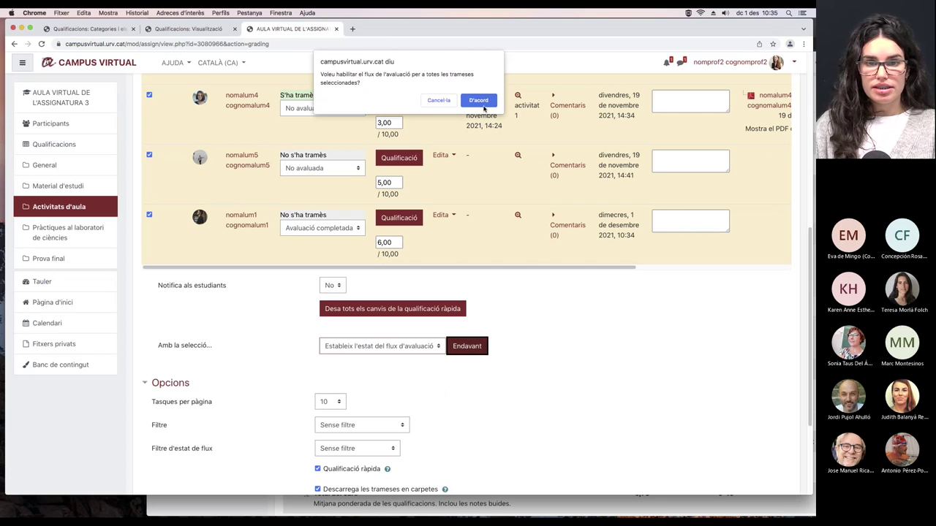
pyautogui.click(483, 104)
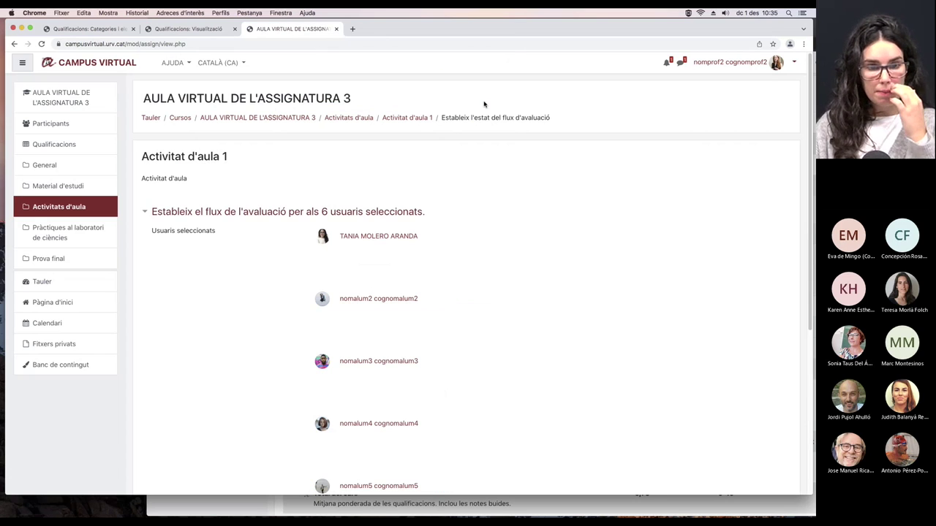
# Step: Set the workflow state of the selected submissions to Publicada, choose the student notification option and save the changes
pyautogui.scroll(-5, 468, 271)
pyautogui.scroll(-2, 466, 278)
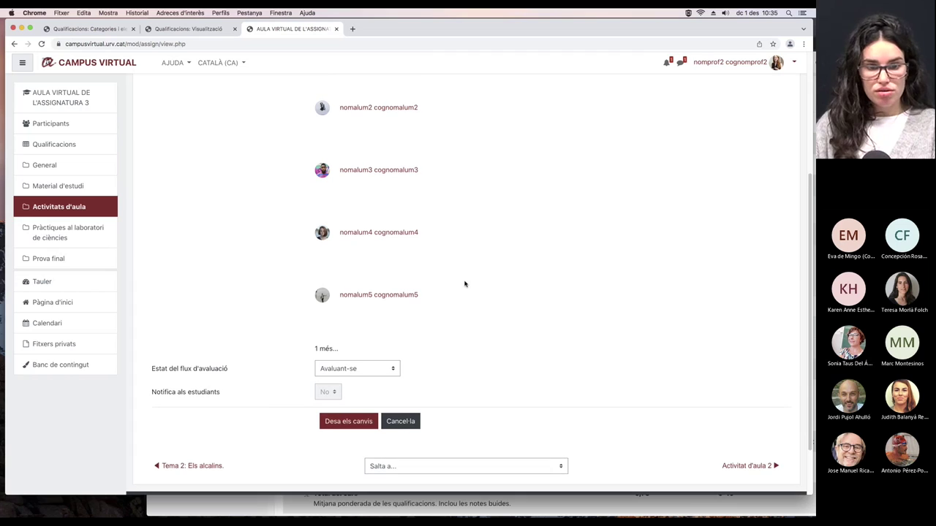
pyautogui.click(391, 351)
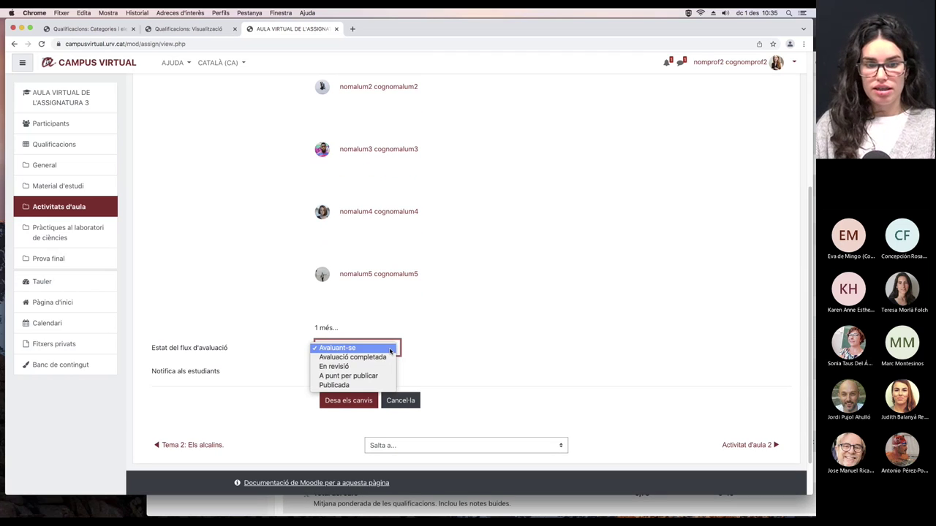
pyautogui.click(367, 388)
pyautogui.click(324, 372)
pyautogui.click(326, 383)
pyautogui.click(353, 403)
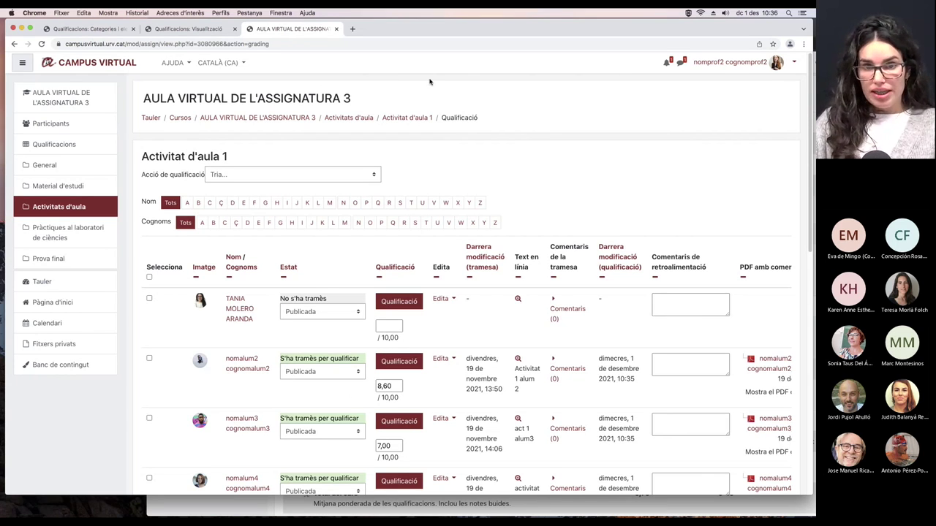
# Step: Open the Activitat d'aula 1 summary as teacher, then open the activity in the student's window and examine its grading status and feedback
pyautogui.click(412, 120)
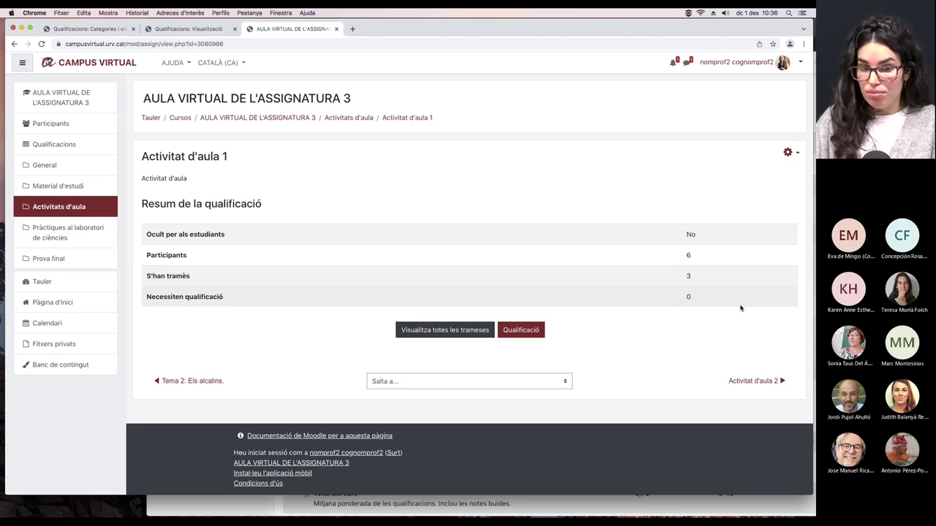
pyautogui.click(737, 514)
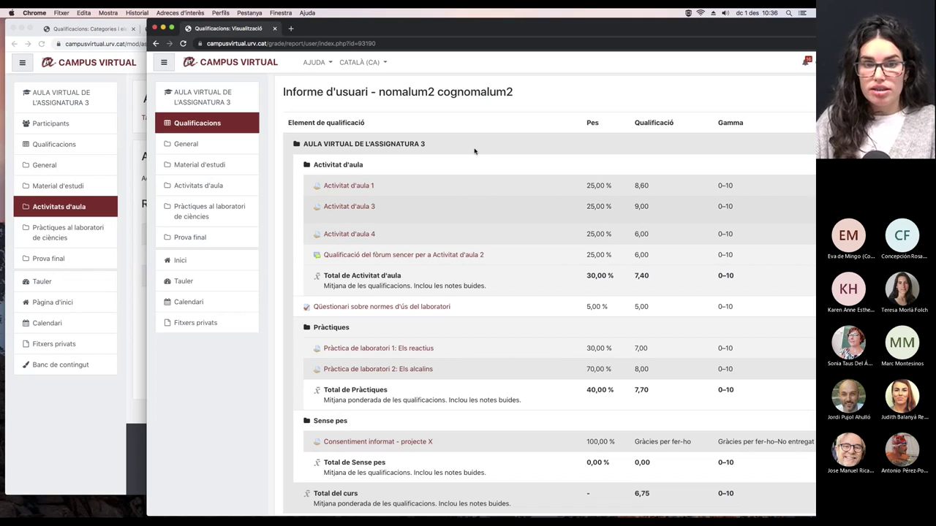
pyautogui.moveTo(147, 33); pyautogui.dragTo(14, 32)
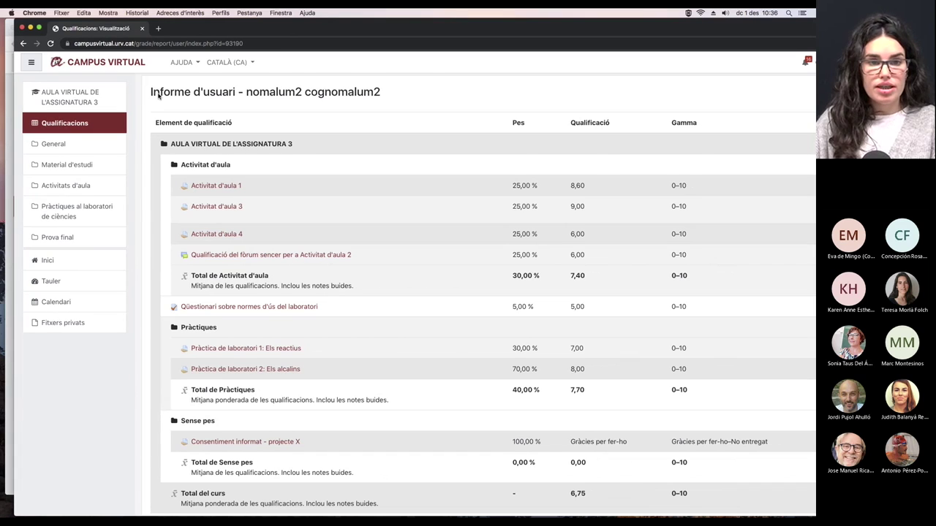
pyautogui.scroll(3, 159, 96)
pyautogui.click(300, 117)
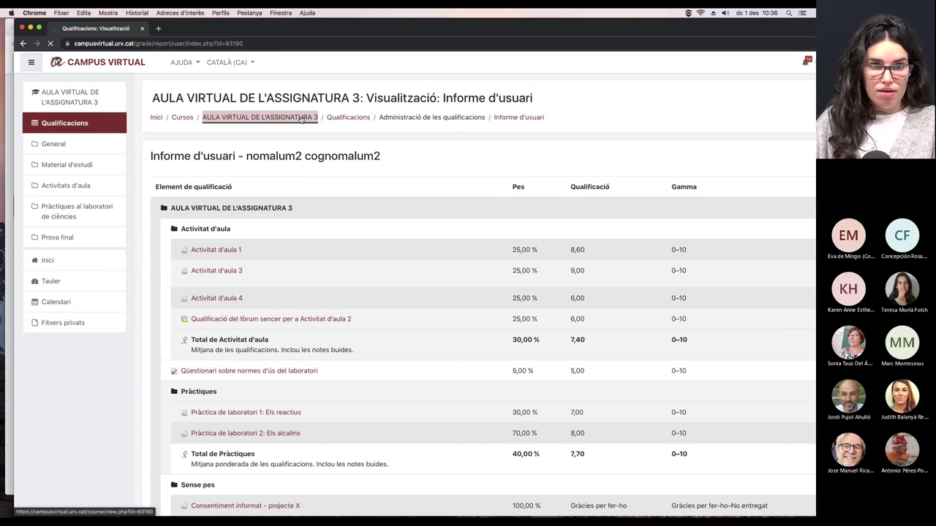
pyautogui.scroll(-3, 344, 226)
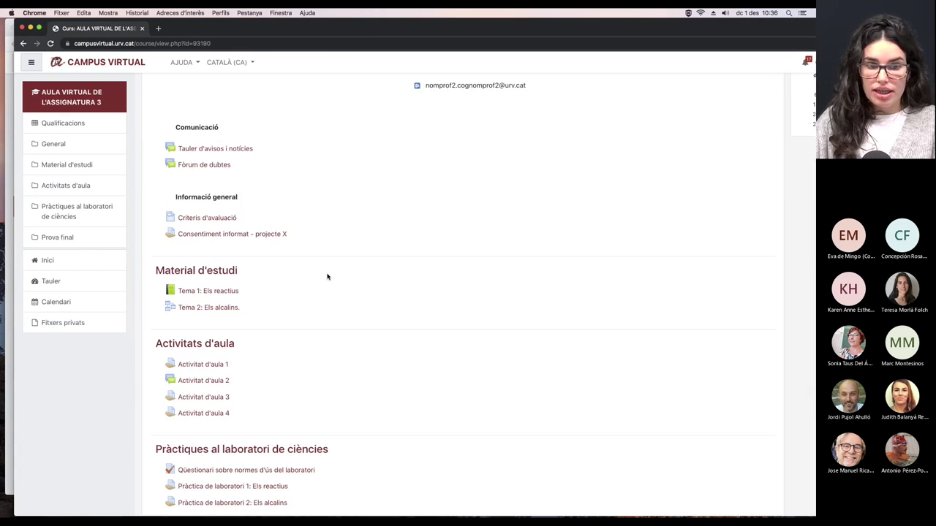
pyautogui.click(202, 364)
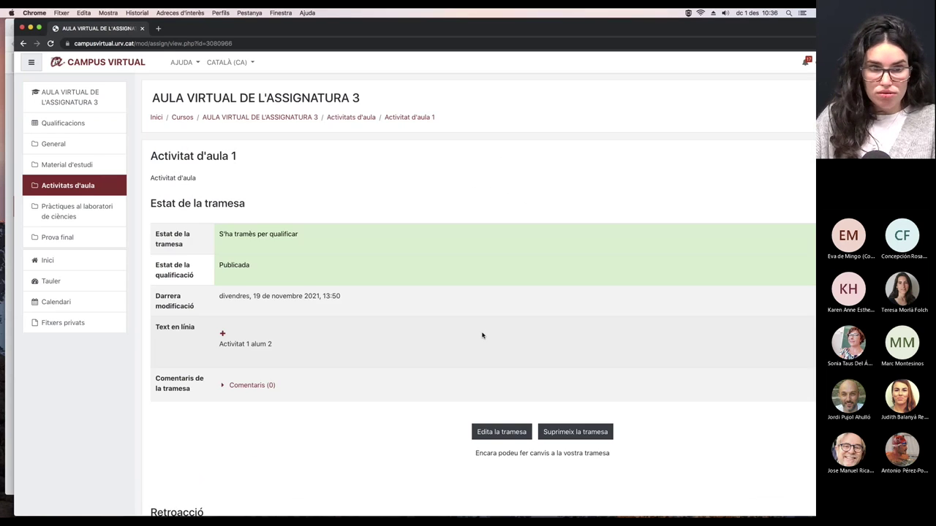
pyautogui.scroll(-5, 482, 335)
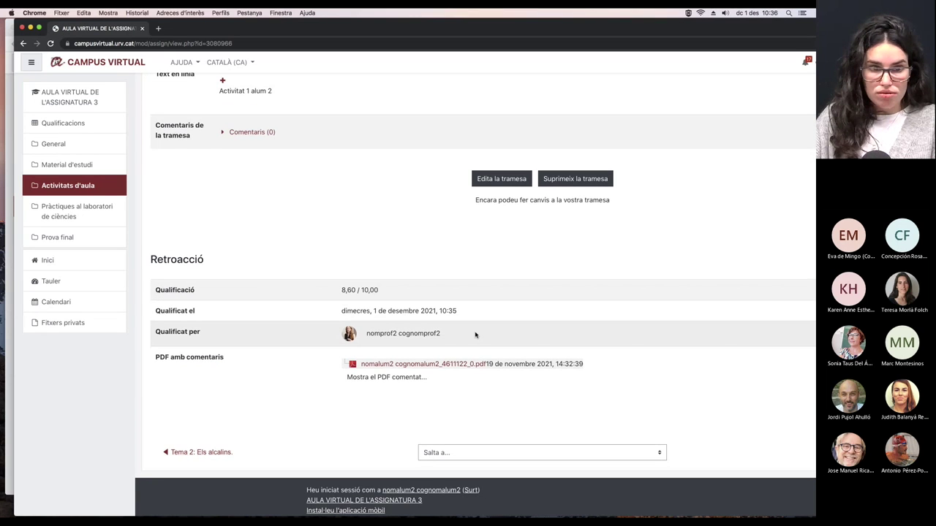
pyautogui.scroll(5, 475, 335)
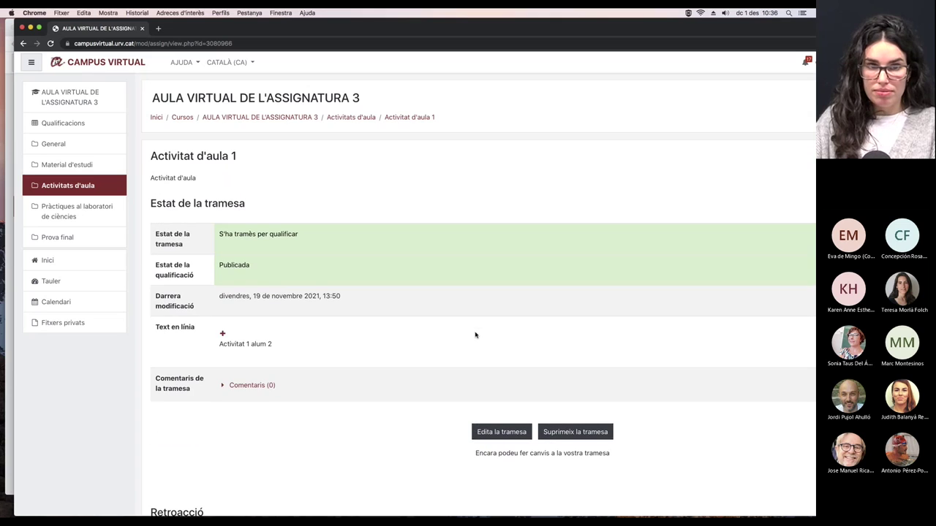
# Step: Reposition the student's browser window so that the teacher's grading window stays reachable beside it
pyautogui.click(11, 121)
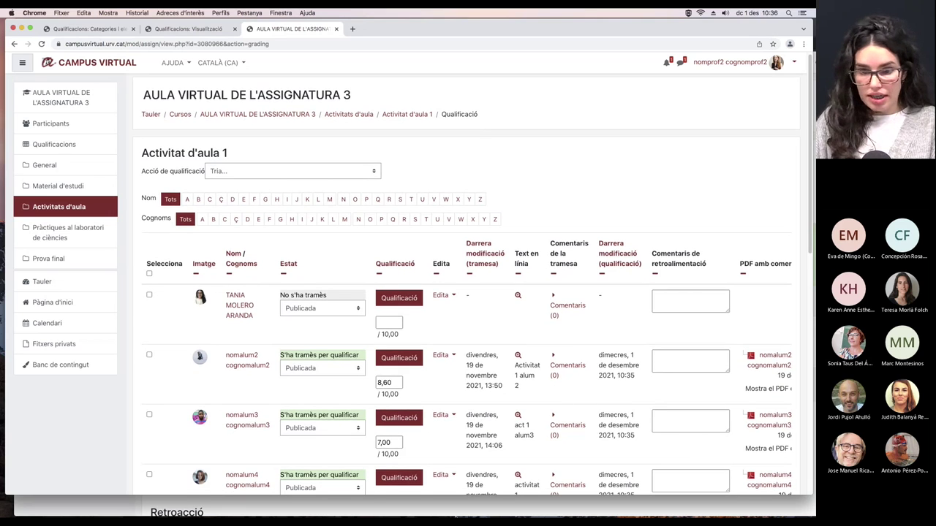
pyautogui.click(473, 504)
pyautogui.moveTo(550, 23); pyautogui.dragTo(585, 24)
pyautogui.moveTo(292, 24); pyautogui.dragTo(326, 23)
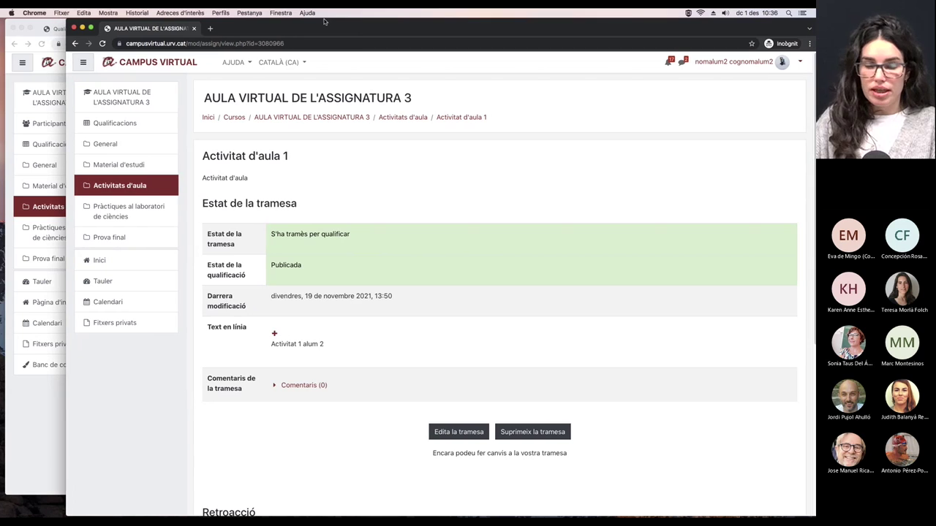
# Step: In the teacher's grading table, set the second listed student's workflow state to En revisió and save the quick grading changes
pyautogui.click(54, 465)
pyautogui.scroll(-1, 368, 363)
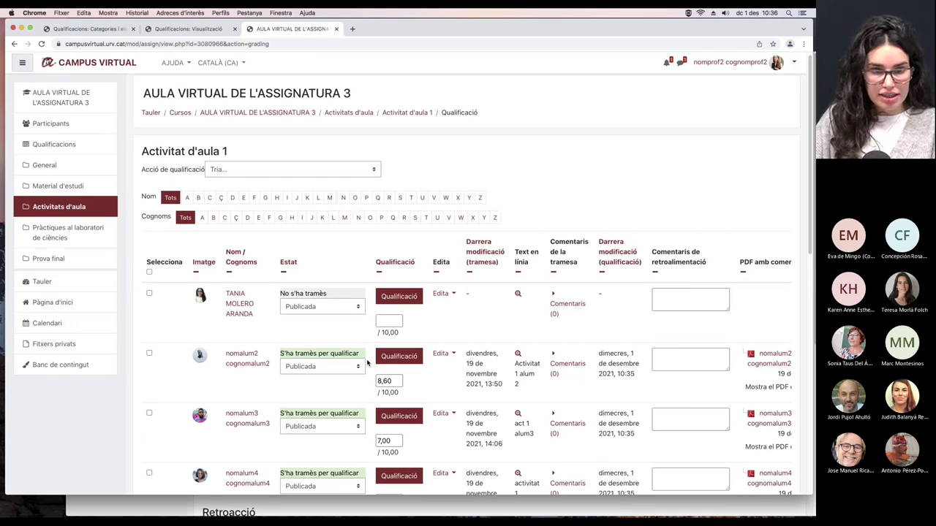
pyautogui.click(368, 362)
pyautogui.click(339, 350)
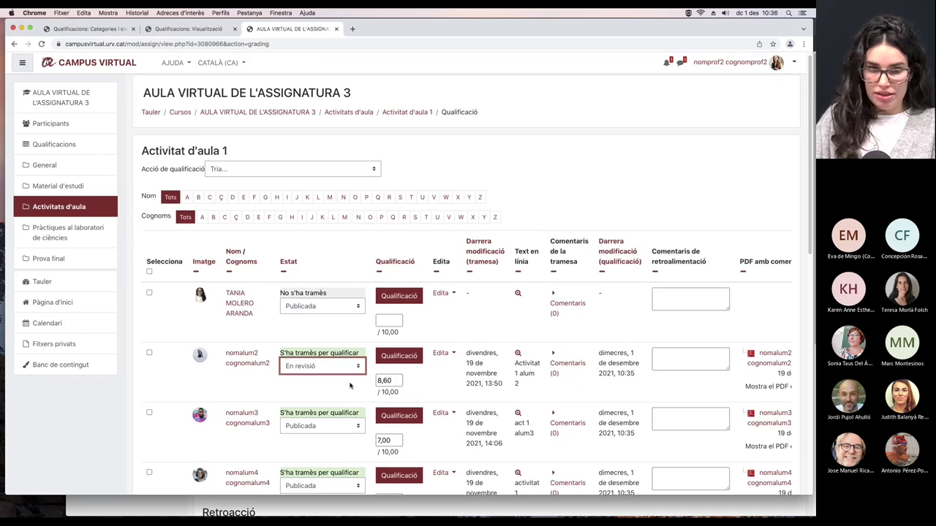
pyautogui.scroll(-3, 350, 386)
pyautogui.scroll(-6, 351, 387)
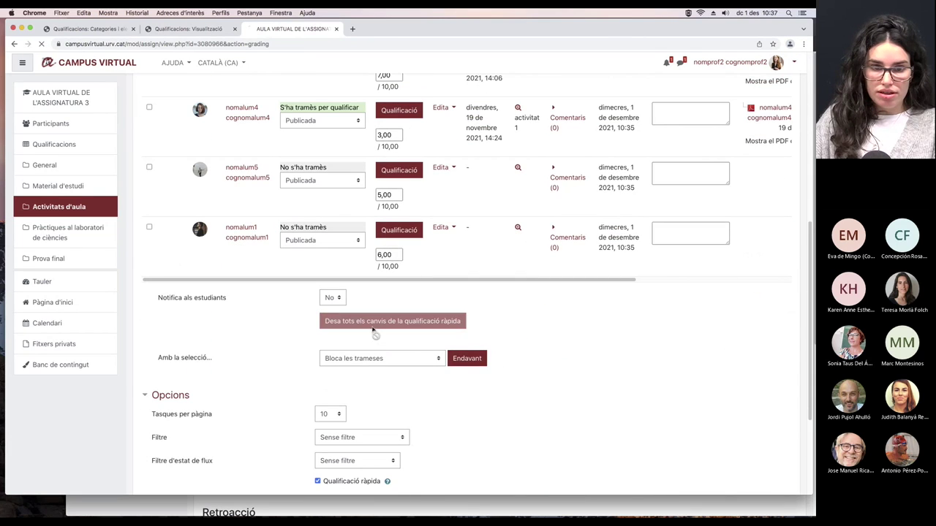
pyautogui.click(373, 326)
pyautogui.click(484, 245)
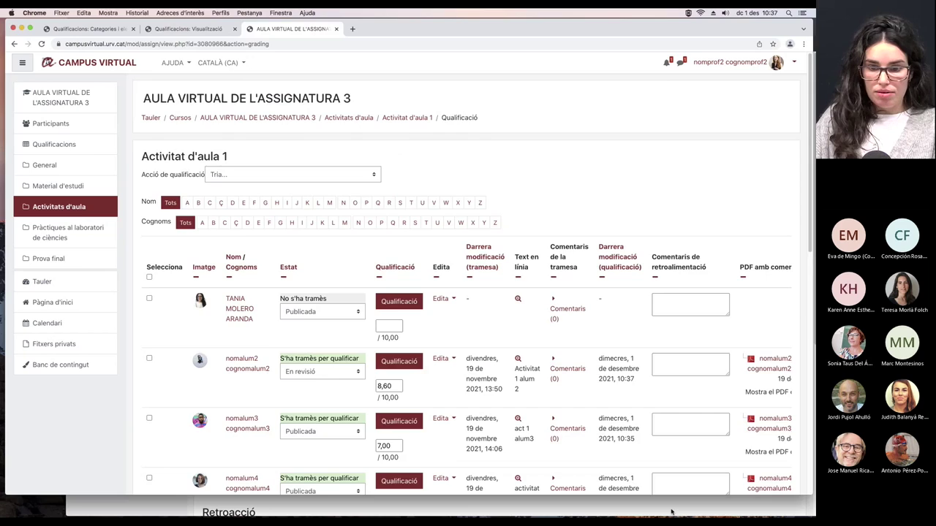
# Step: Reload Activitat d'aula 1 in the student's window, check the grading status and open the student's grade report
pyautogui.click(692, 499)
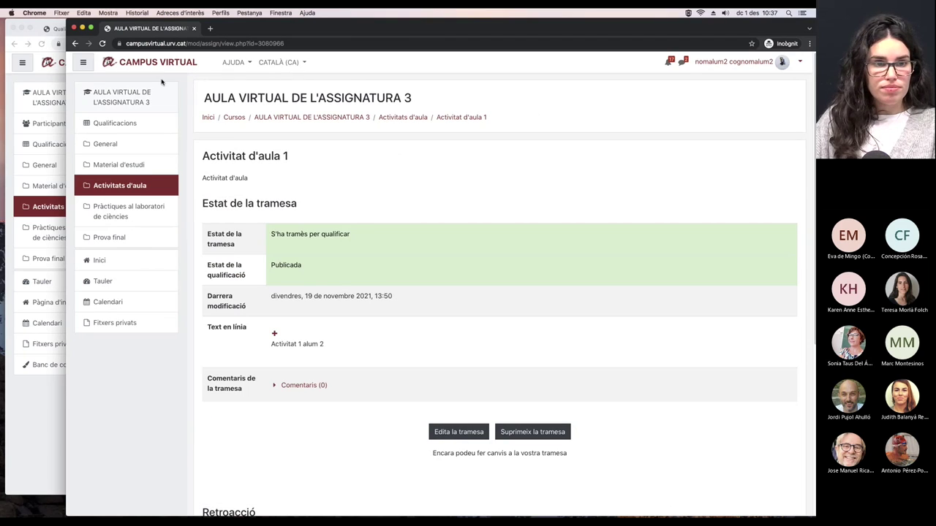
pyautogui.click(103, 43)
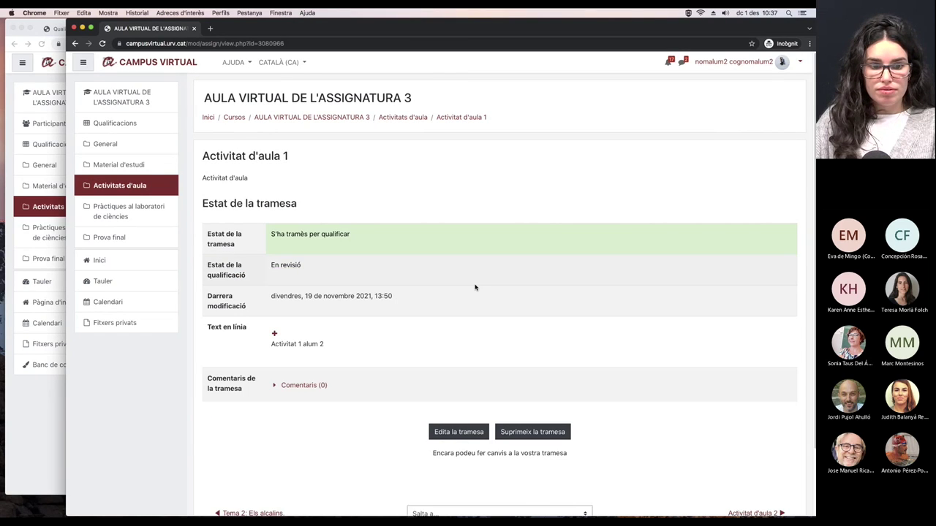
pyautogui.scroll(-2, 210, 424)
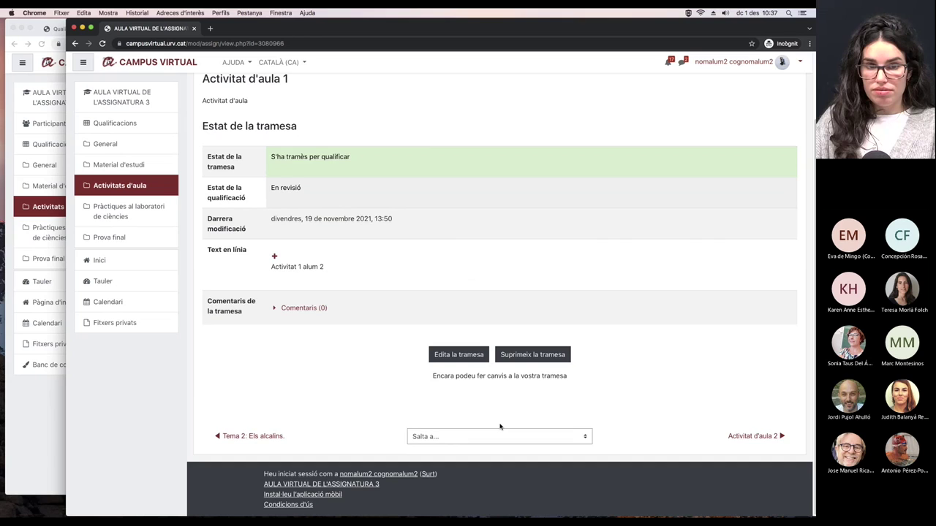
pyautogui.scroll(2, 500, 427)
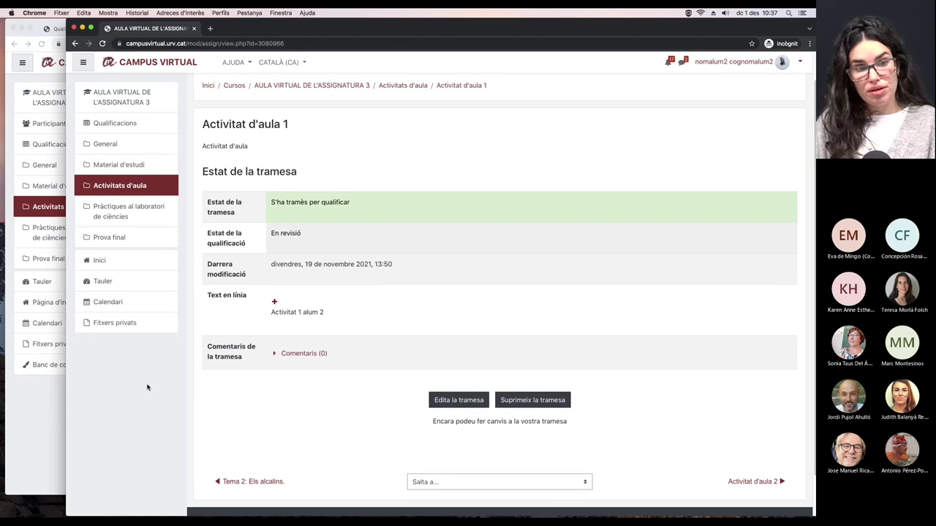
pyautogui.scroll(1, 329, 406)
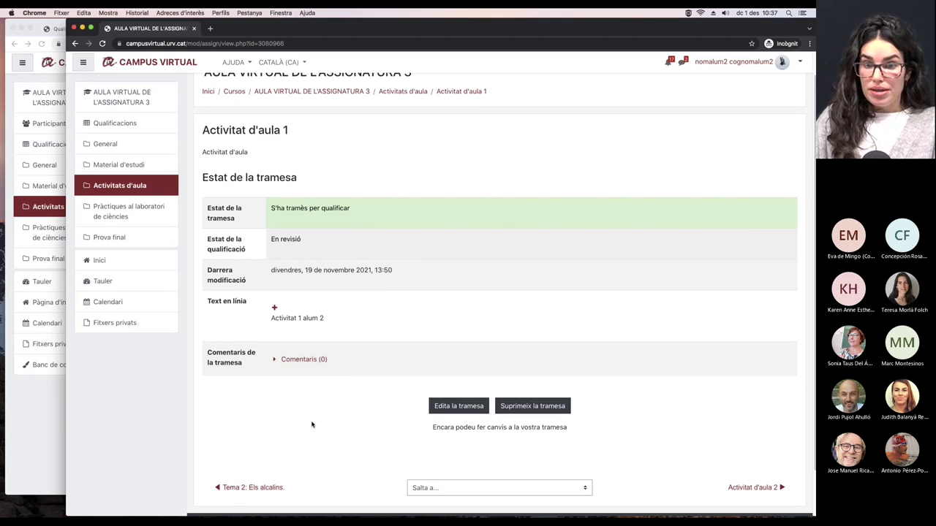
pyautogui.click(130, 127)
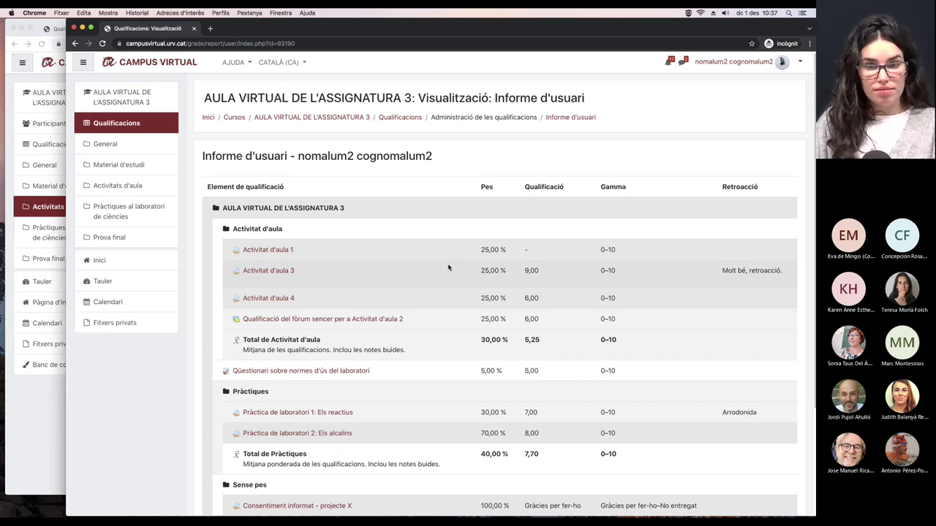
# Step: Return to the teacher's window and open the course gradebook's Categories i elements setup
pyautogui.click(14, 121)
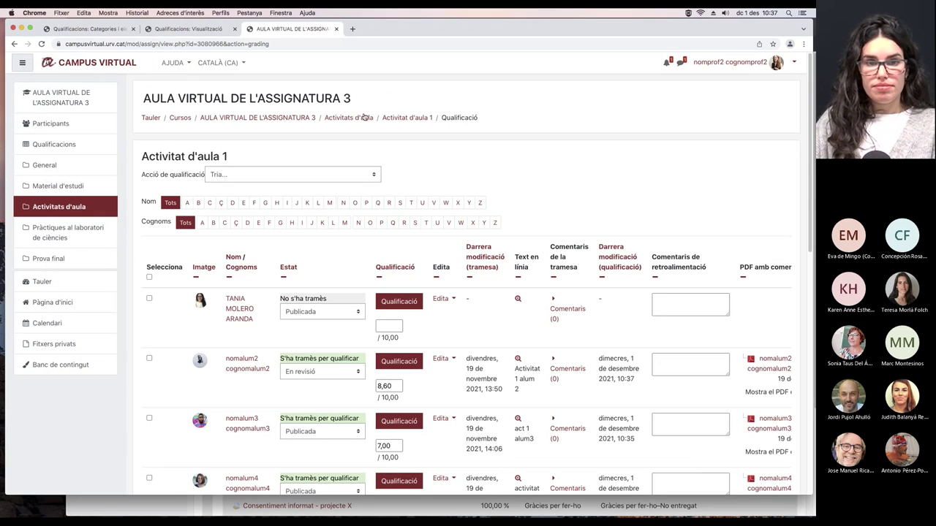
pyautogui.click(306, 120)
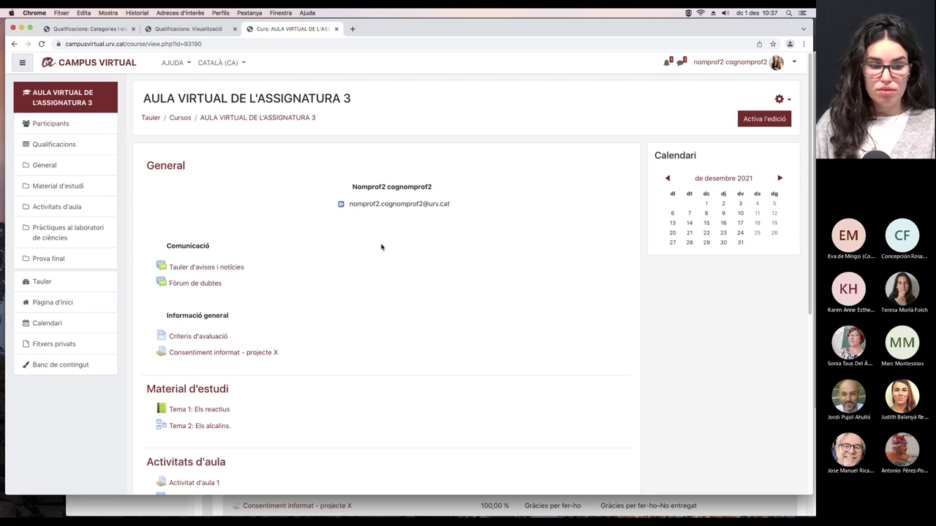
pyautogui.scroll(-1, 376, 259)
pyautogui.scroll(-1, 376, 258)
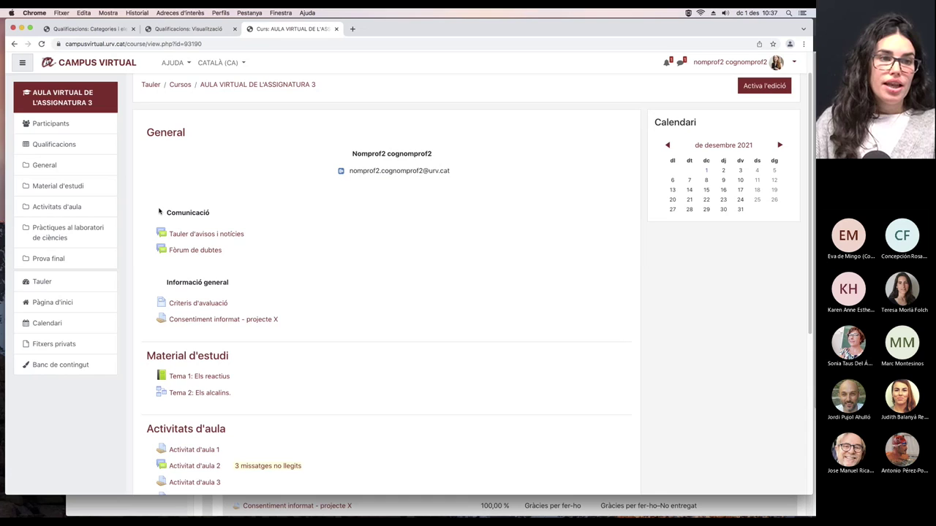
pyautogui.click(87, 146)
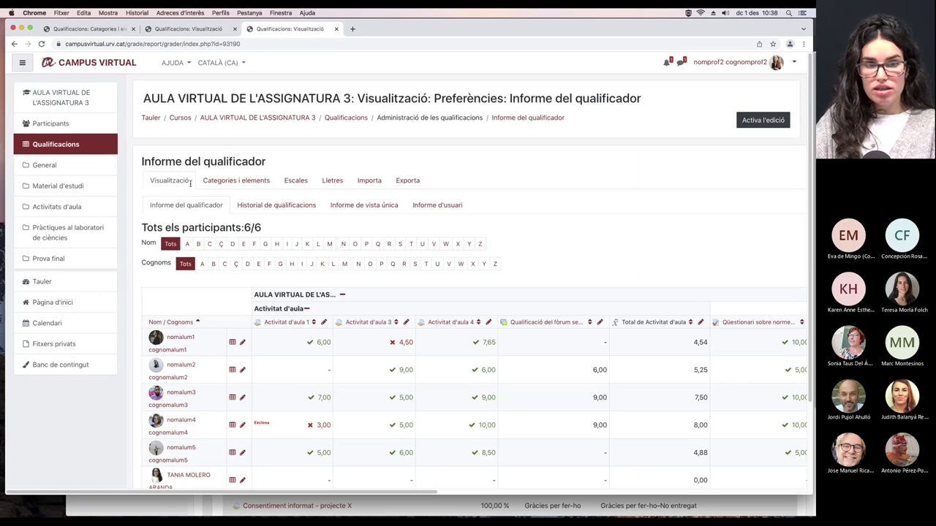
pyautogui.click(245, 184)
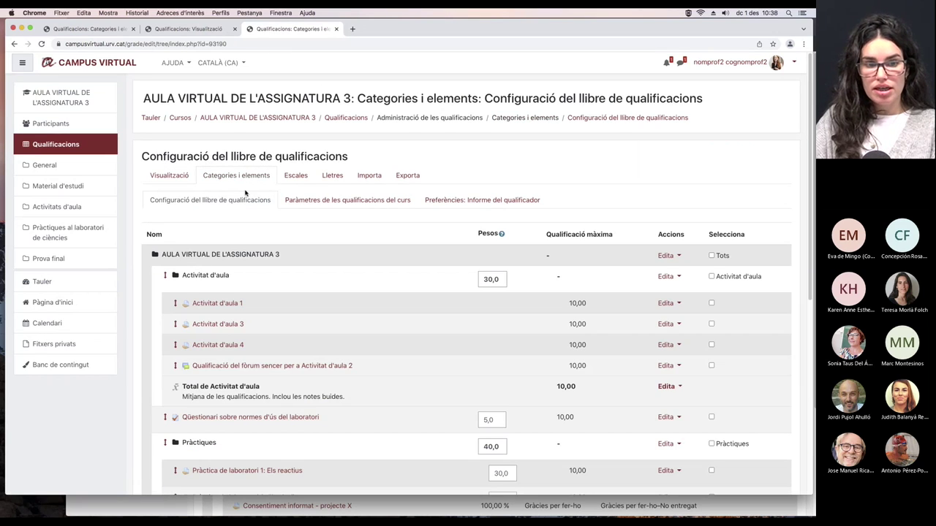
# Step: Hide the Activitat d'aula 3 grade item in the gradebook setup
pyautogui.scroll(-1, 265, 293)
pyautogui.scroll(-2, 265, 295)
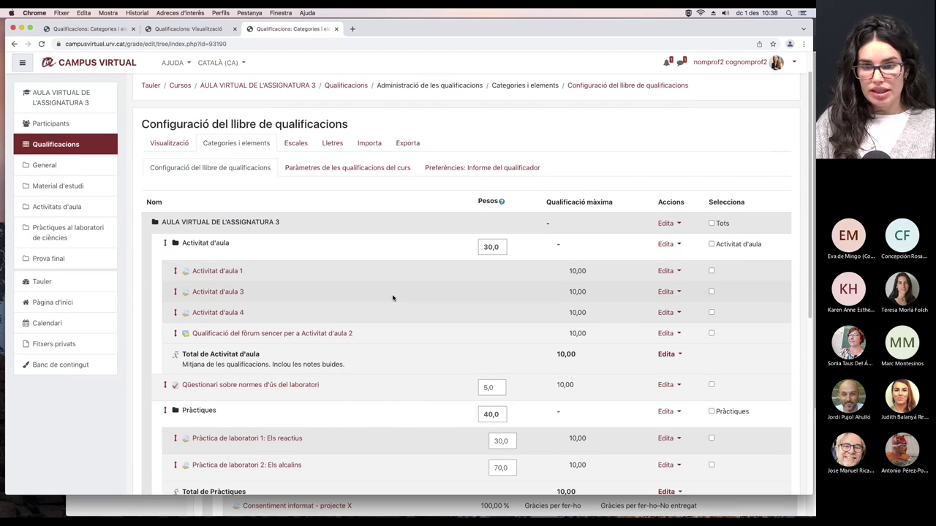
pyautogui.click(668, 293)
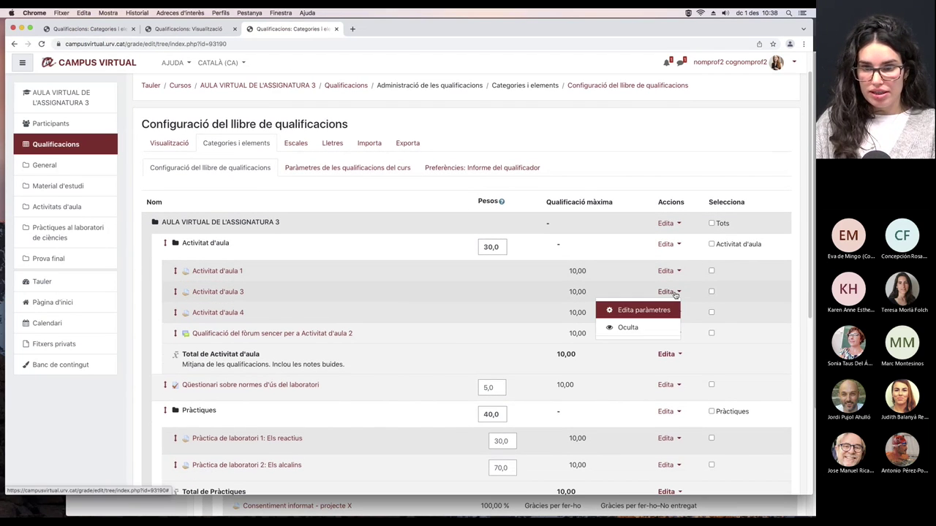
pyautogui.click(628, 327)
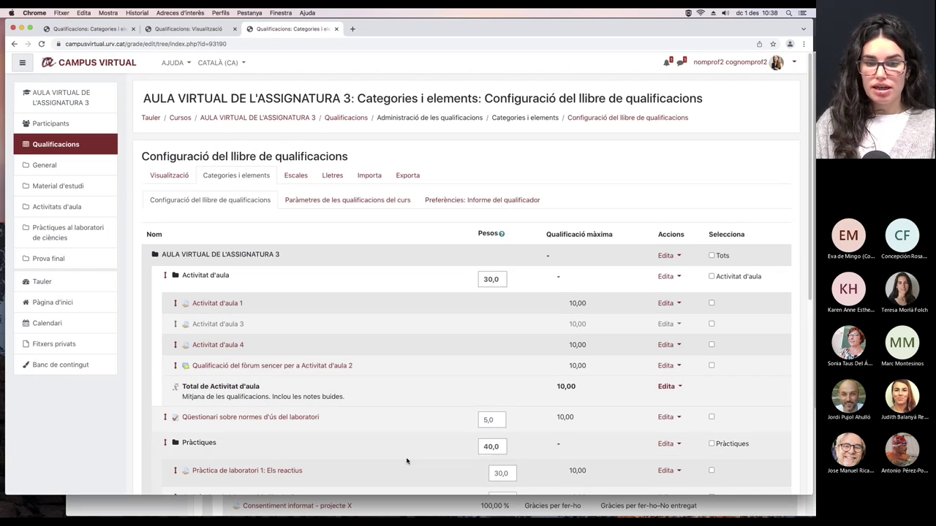
# Step: Switch to the student's window, open Activitat d'aula 3 from the course page and check its grading status
pyautogui.click(411, 506)
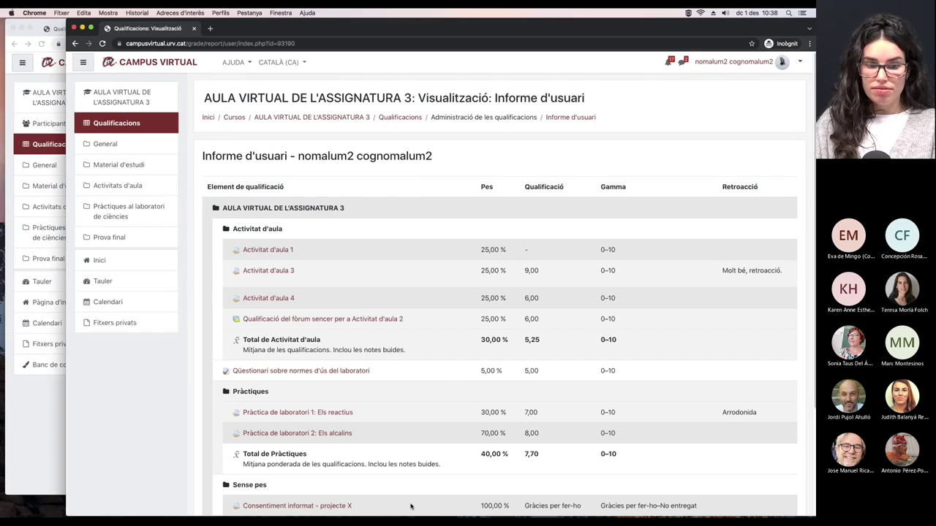
pyautogui.click(256, 271)
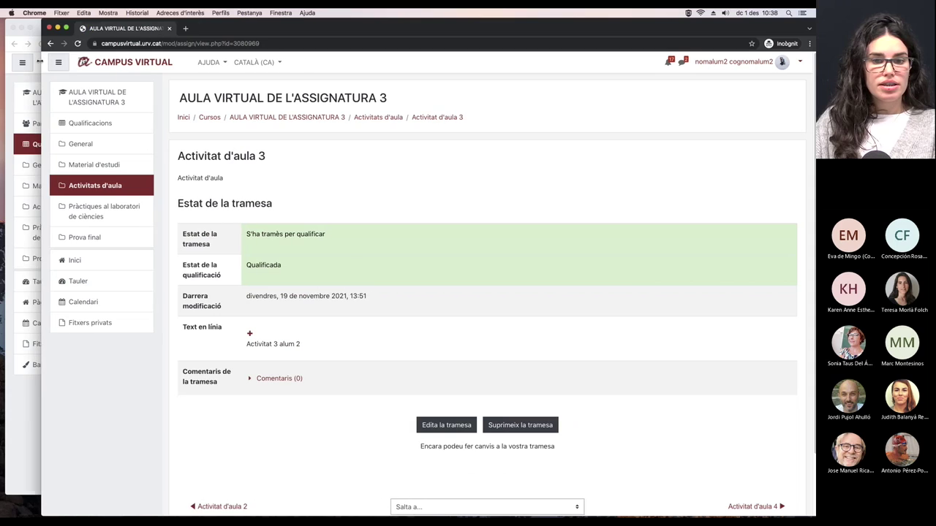
pyautogui.moveTo(66, 60); pyautogui.dragTo(26, 60)
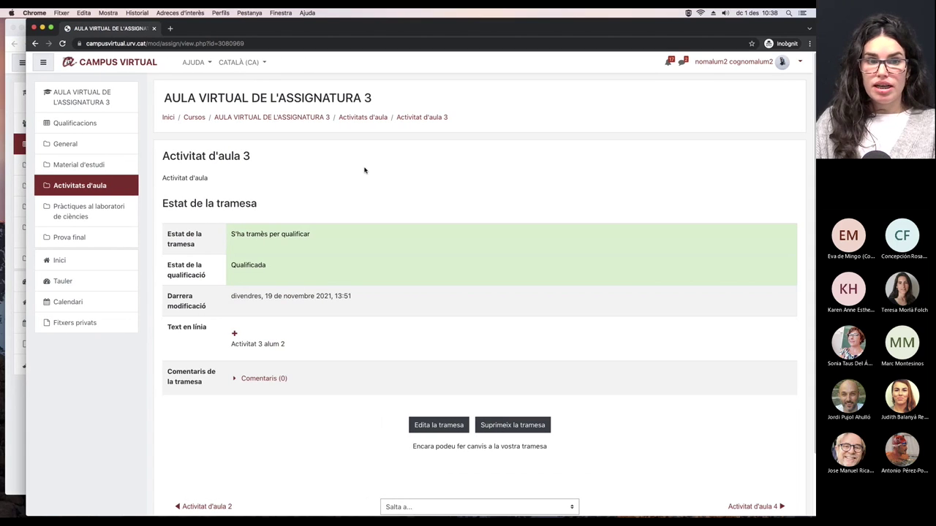
pyautogui.click(323, 119)
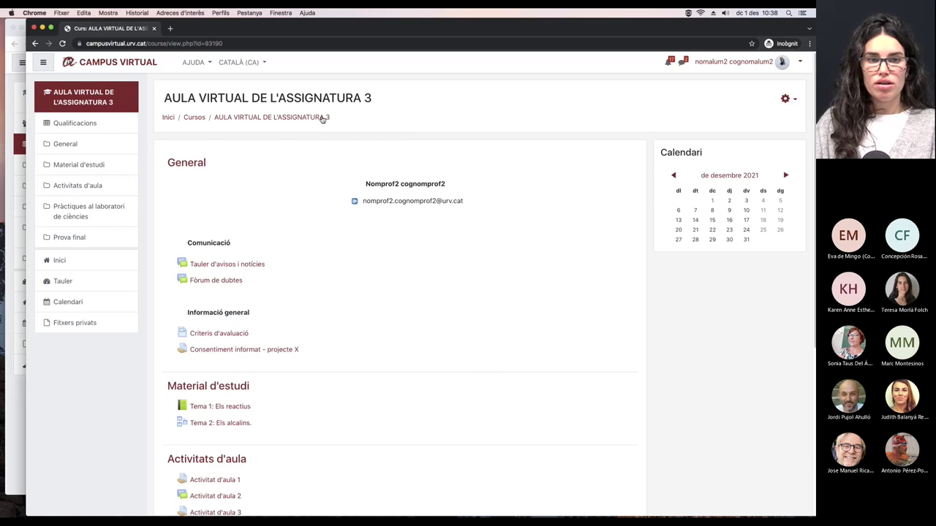
pyautogui.scroll(-2, 433, 218)
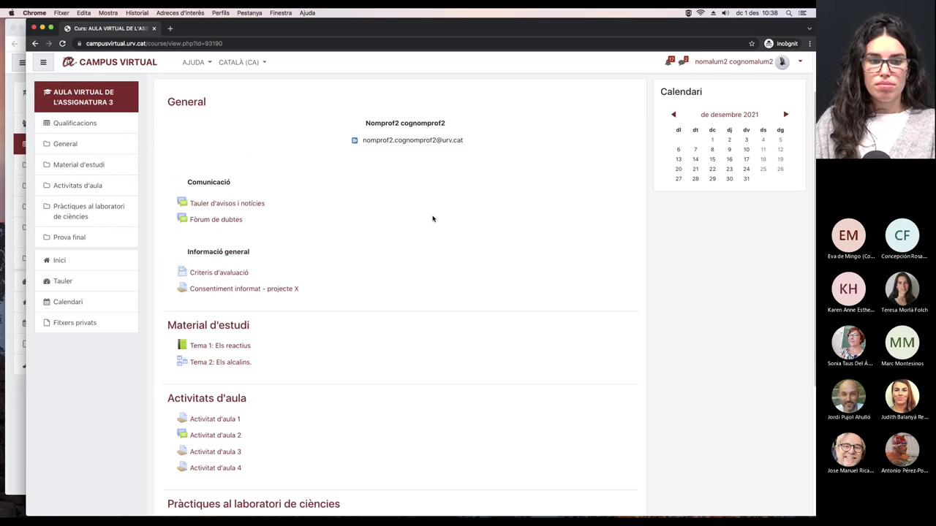
pyautogui.click(226, 447)
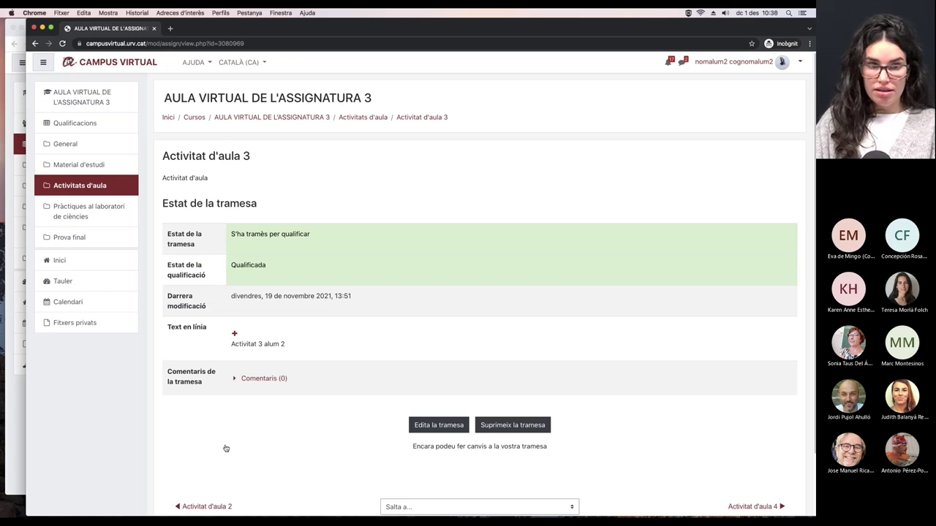
pyautogui.moveTo(268, 266); pyautogui.dragTo(230, 266)
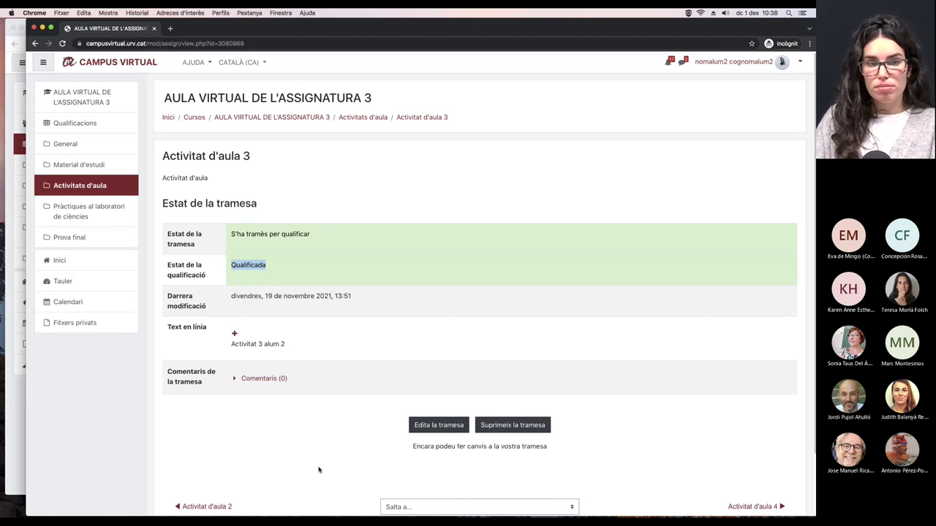
# Step: Reopen the student's grade report and examine the Activitat d'aula items and their category total
pyautogui.click(5, 130)
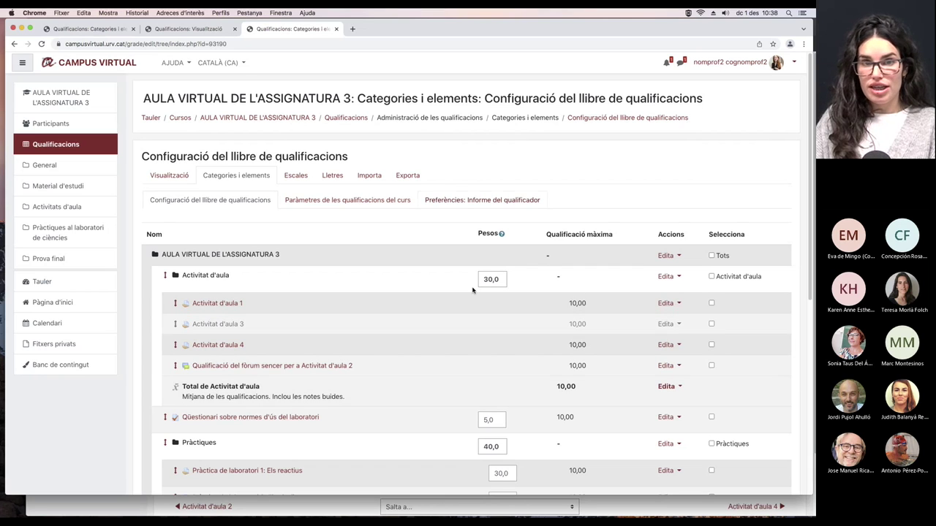
pyautogui.click(361, 510)
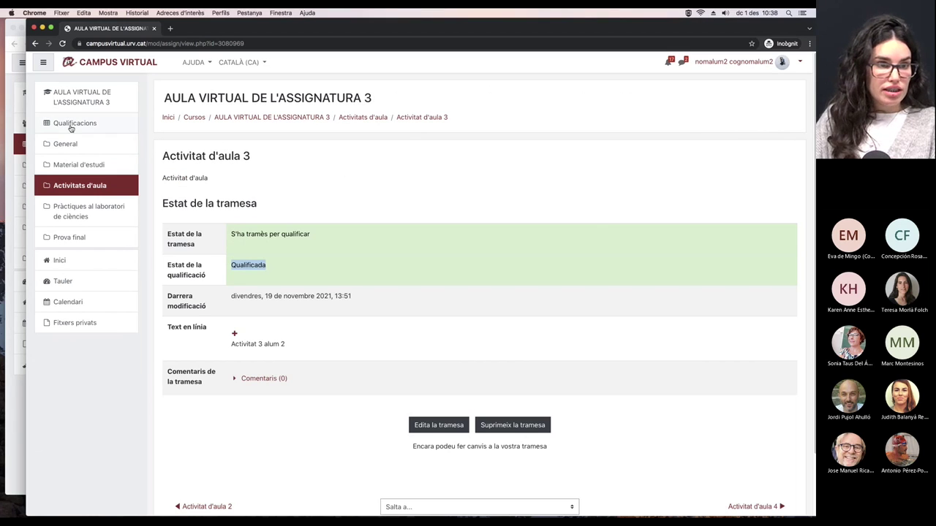
pyautogui.click(70, 126)
pyautogui.scroll(-1, 411, 273)
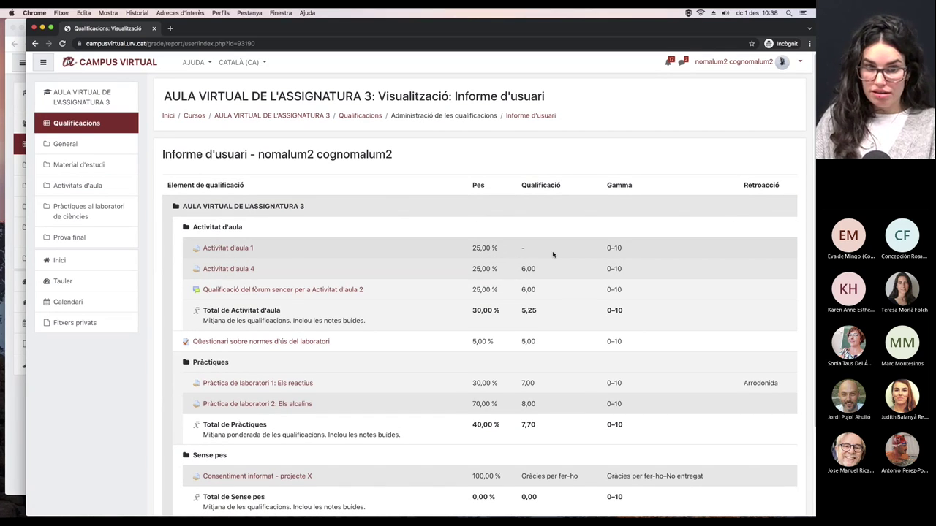
pyautogui.scroll(-1, 554, 249)
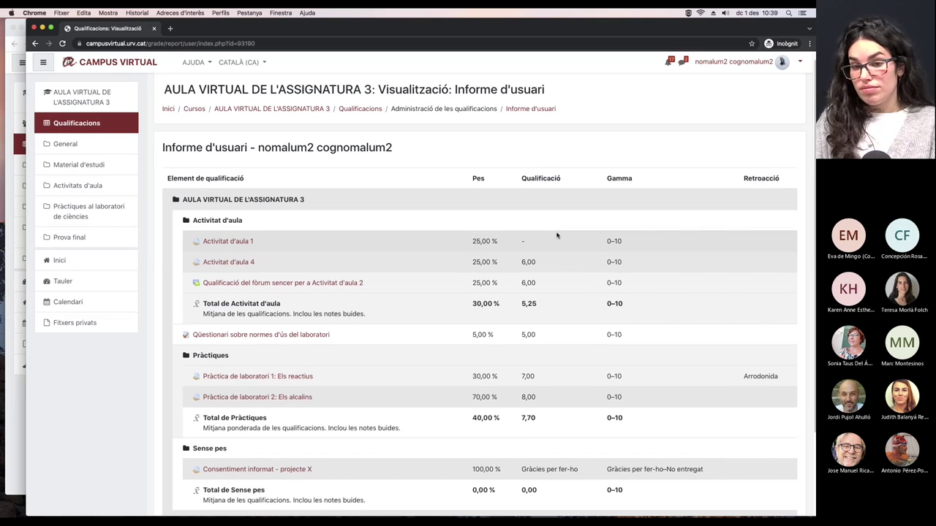
pyautogui.doubleClick(543, 311)
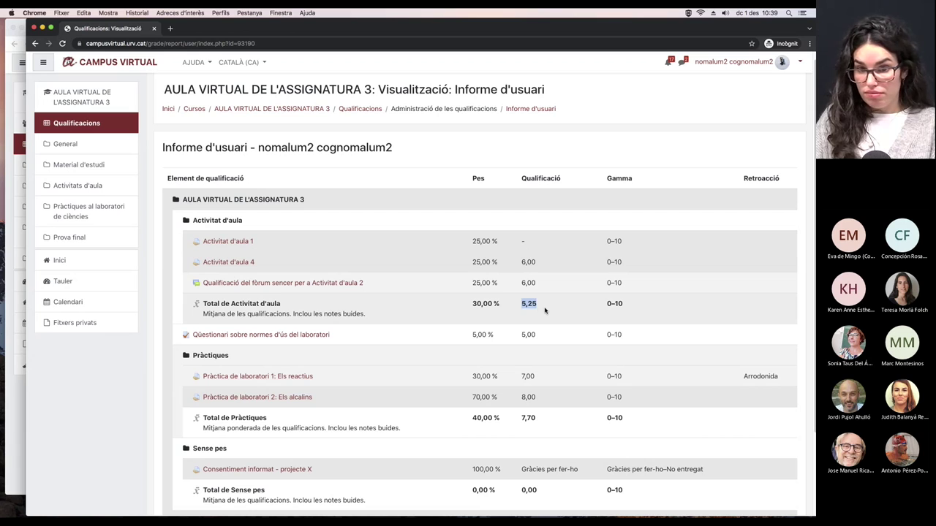
pyautogui.click(543, 311)
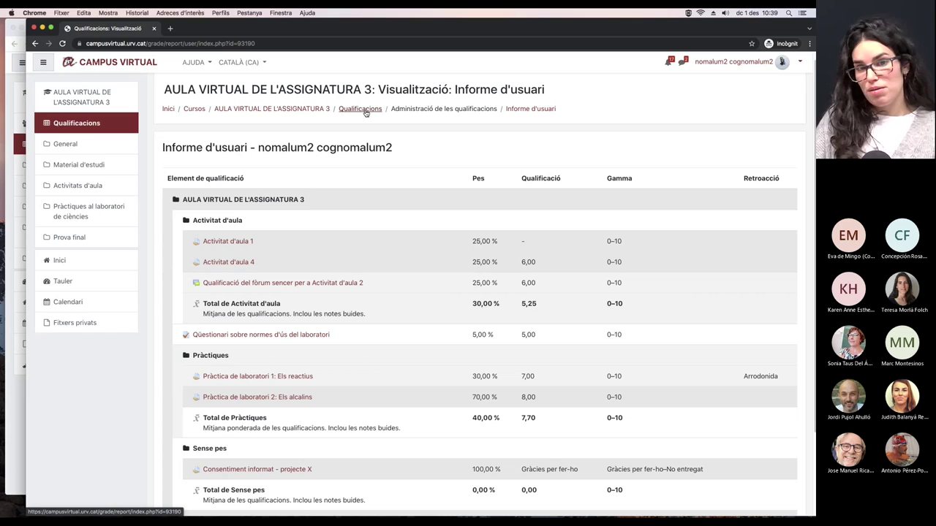
# Step: Return to the teacher's window and make the Activitat d'aula 3 grade item visible again in the gradebook setup
pyautogui.click(12, 82)
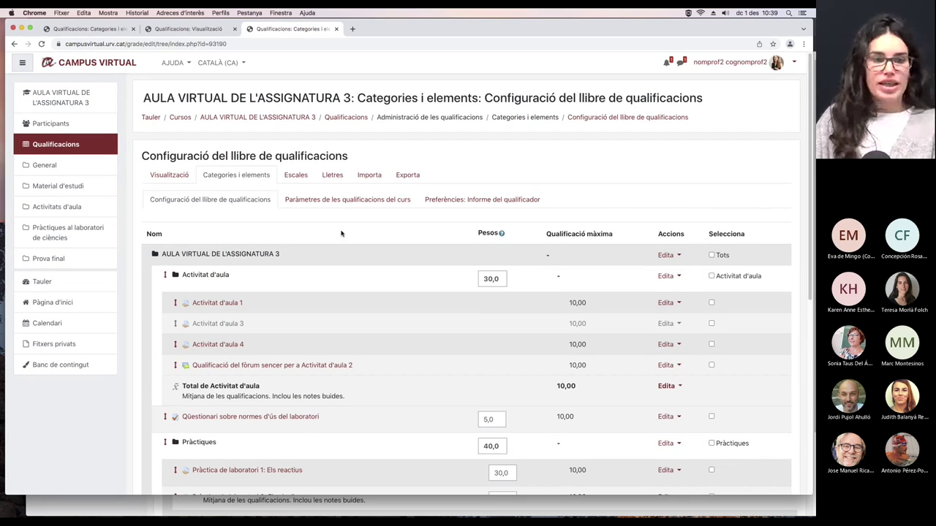
pyautogui.scroll(-1, 533, 330)
pyautogui.click(661, 319)
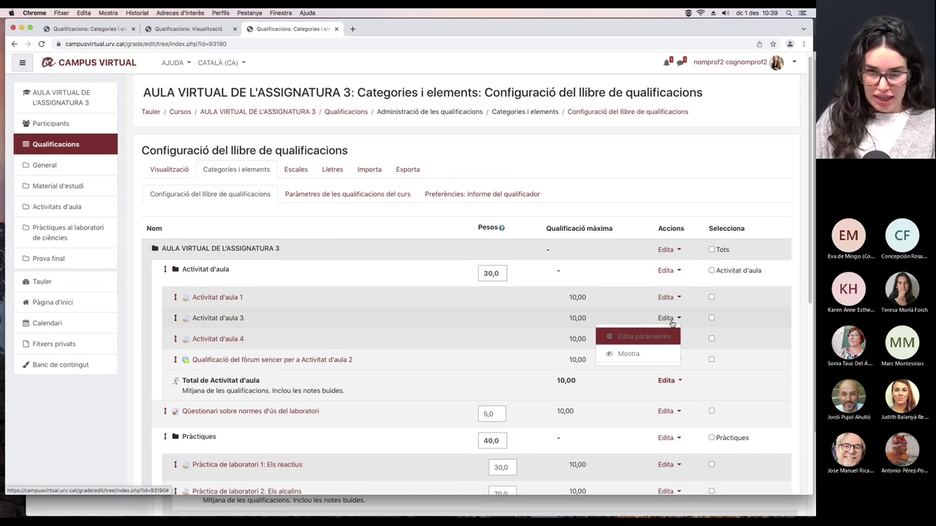
pyautogui.click(638, 355)
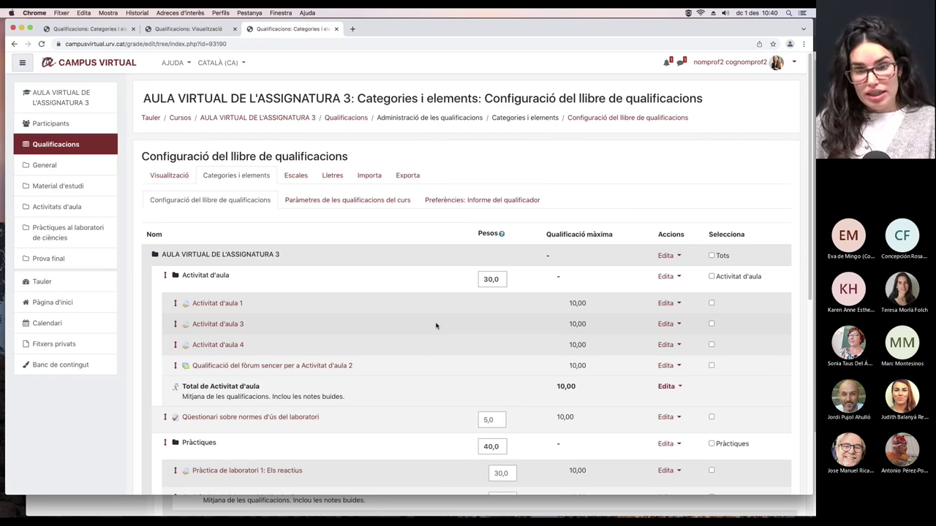
# Step: Hide the whole Sense pes category in the gradebook setup
pyautogui.scroll(-5, 436, 325)
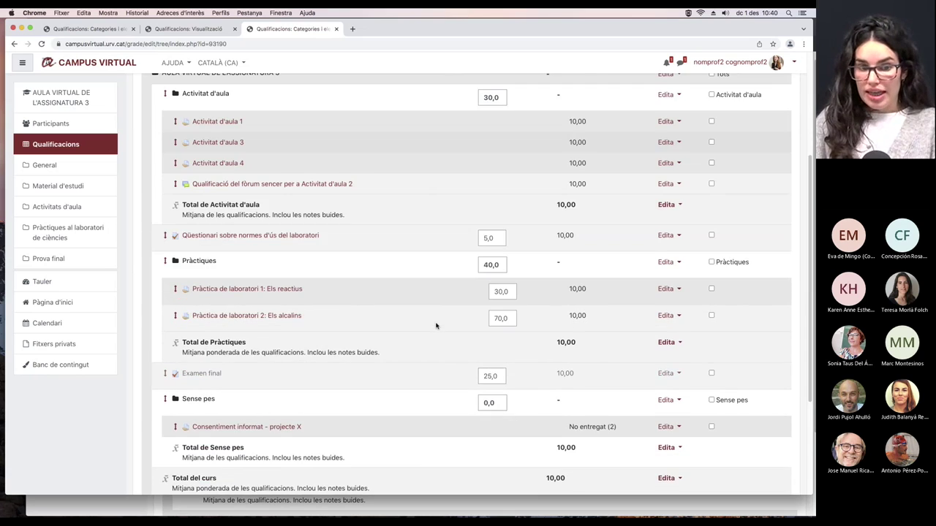
pyautogui.scroll(-2, 436, 325)
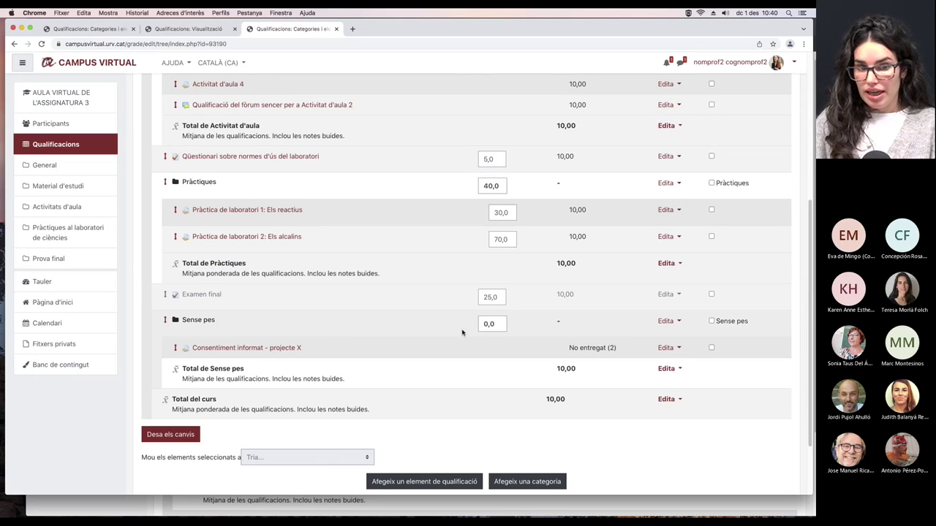
pyautogui.click(670, 324)
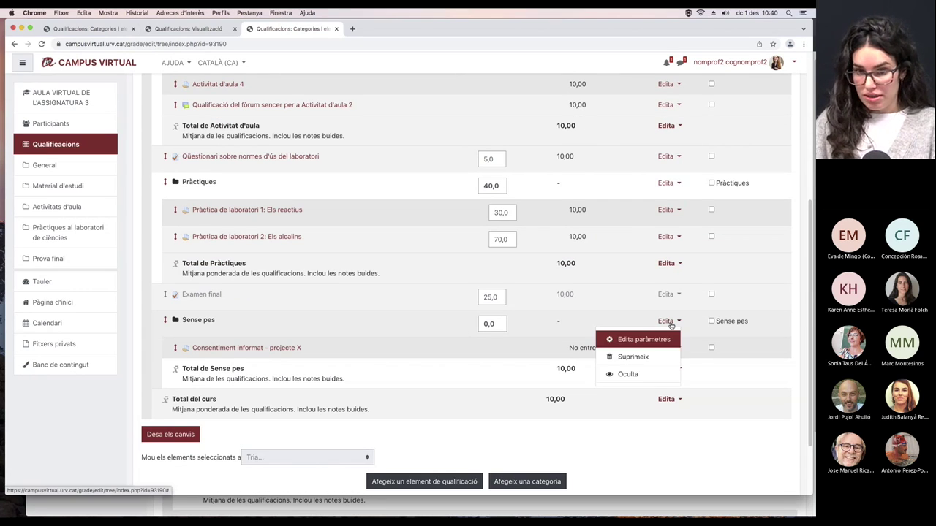
pyautogui.click(635, 375)
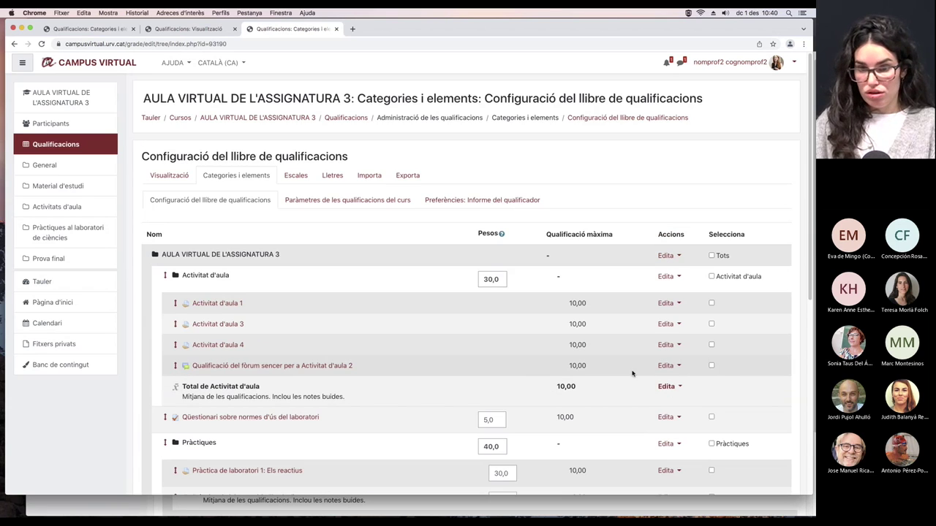
pyautogui.scroll(-10, 627, 370)
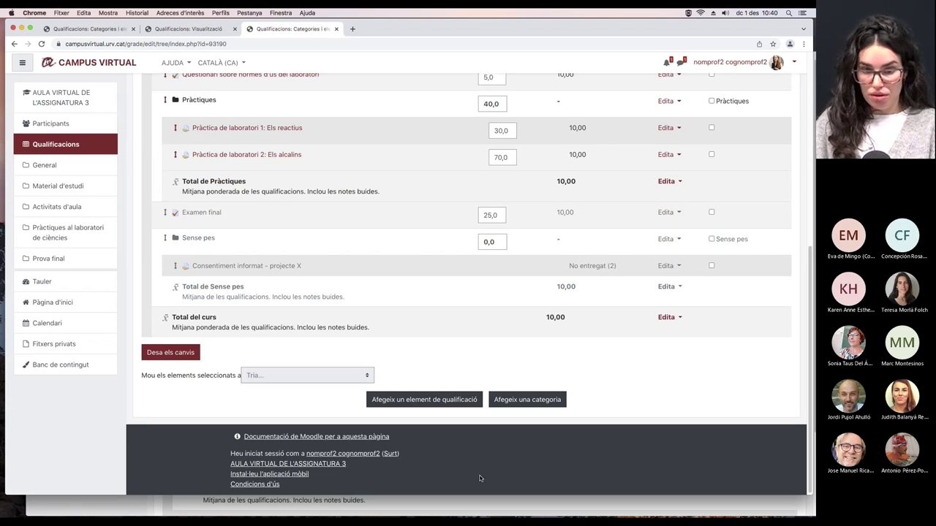
# Step: Reload the student's grade report and check which categories and items it lists
pyautogui.click(465, 507)
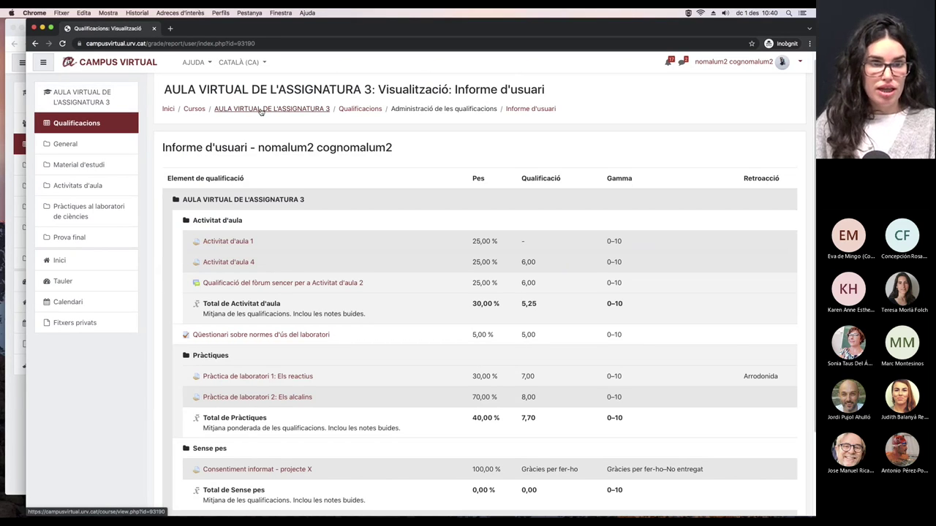
pyautogui.click(77, 126)
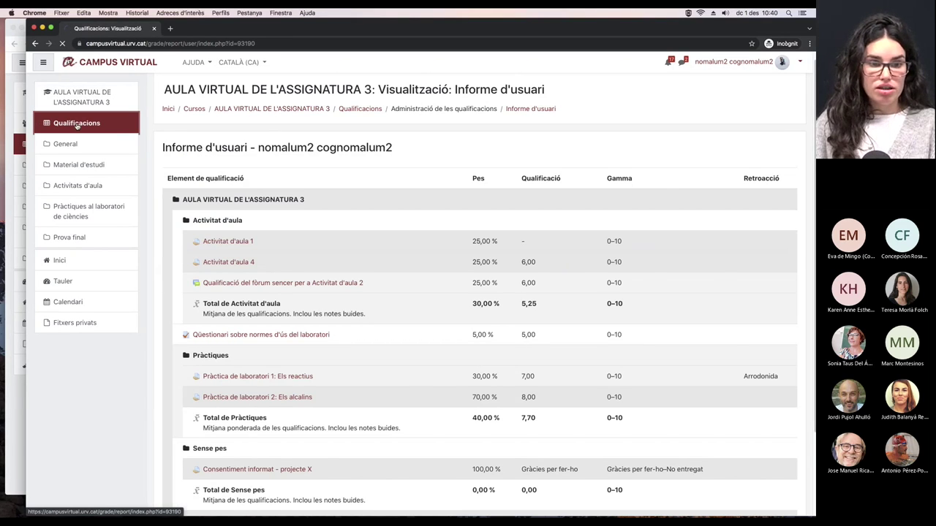
pyautogui.scroll(-2, 475, 338)
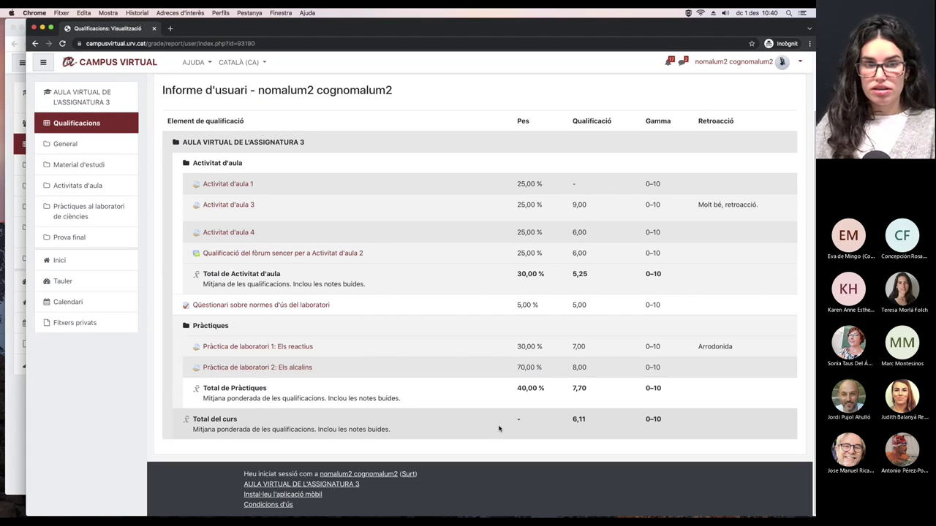
pyautogui.scroll(1, 506, 326)
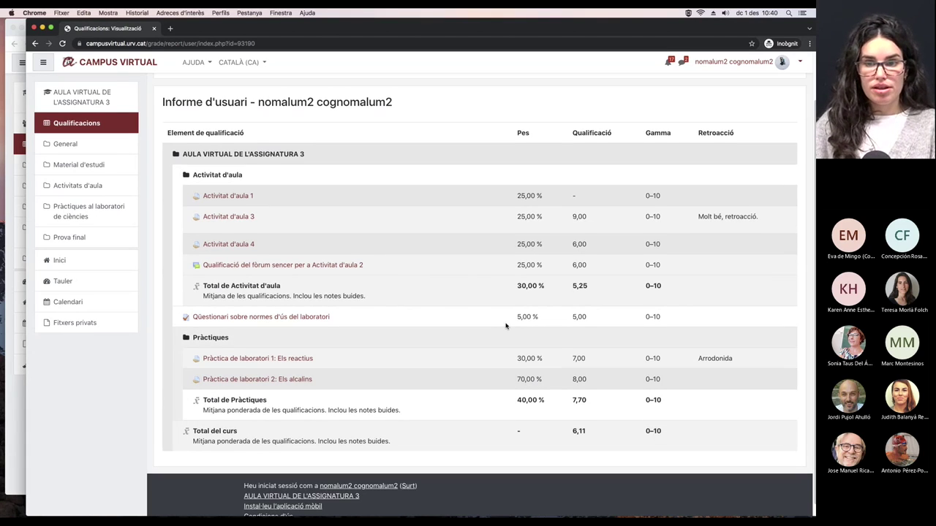
pyautogui.scroll(1, 488, 327)
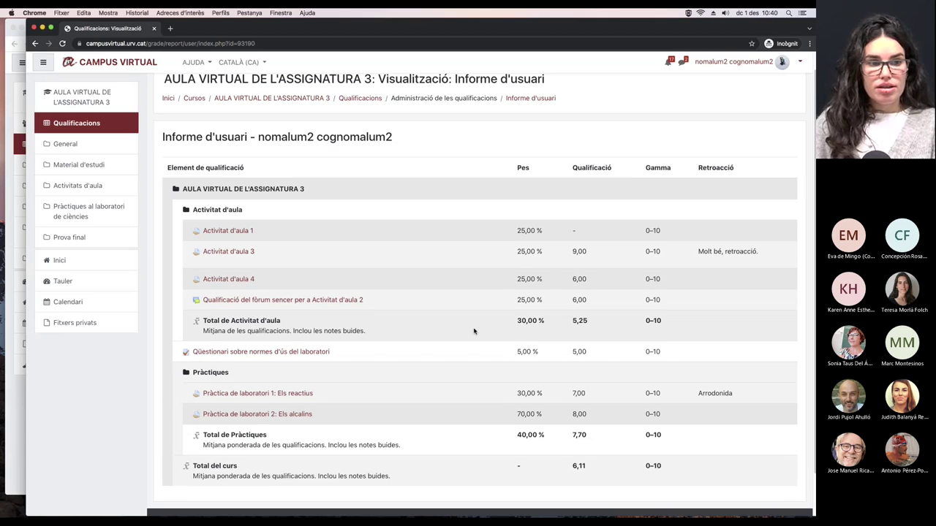
# Step: Go back to the teacher's gradebook setup and review its categories and items, including Examen final
pyautogui.click(18, 397)
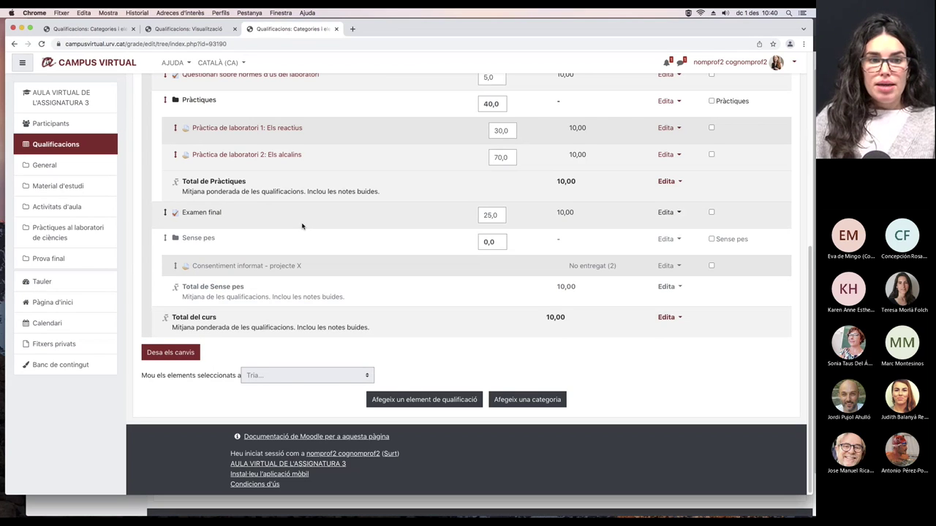
pyautogui.scroll(2, 302, 227)
pyautogui.scroll(3, 302, 227)
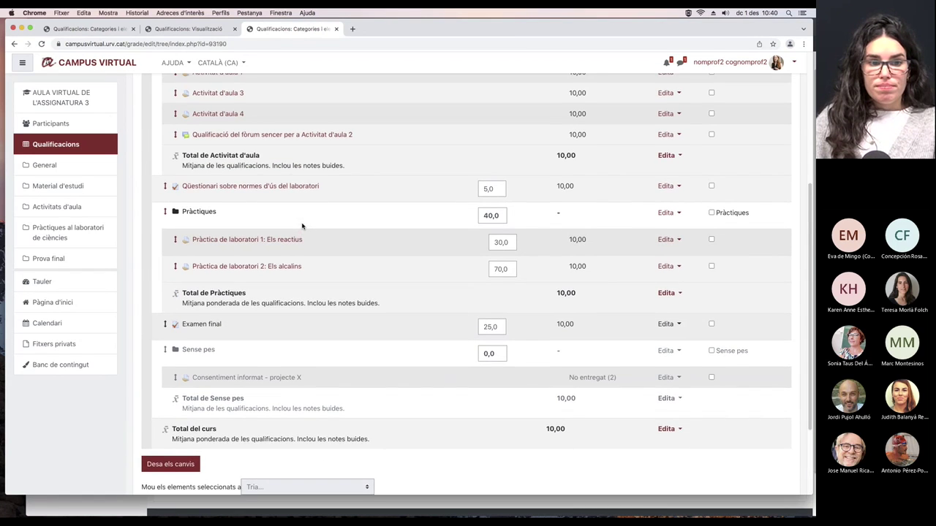
pyautogui.scroll(3, 376, 186)
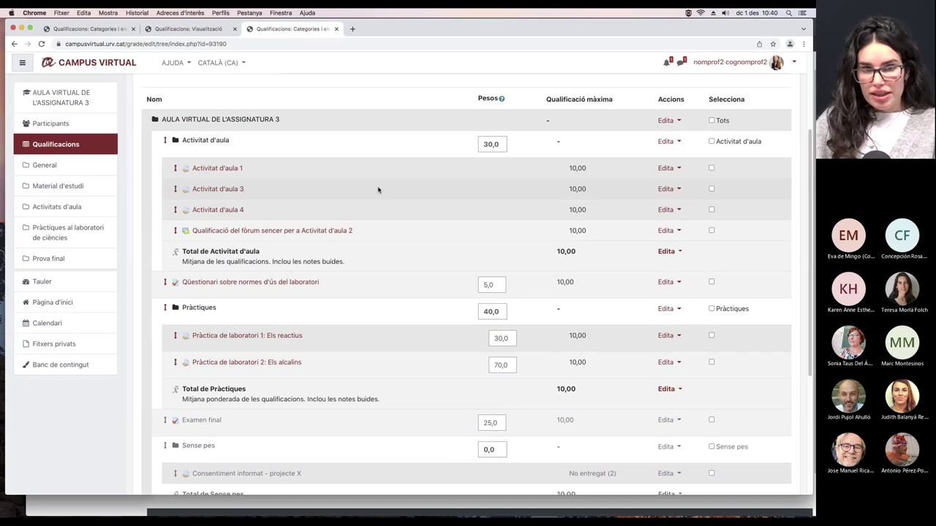
pyautogui.scroll(2, 376, 186)
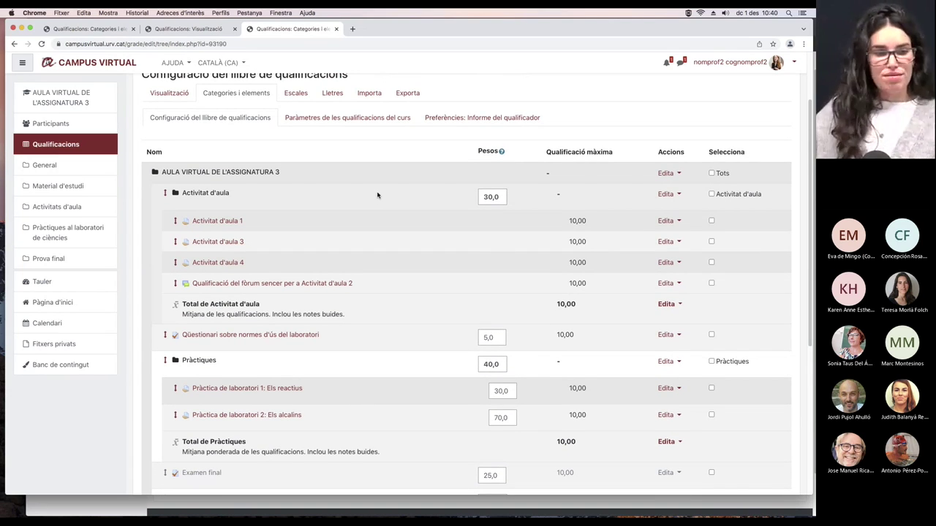
pyautogui.scroll(3, 421, 211)
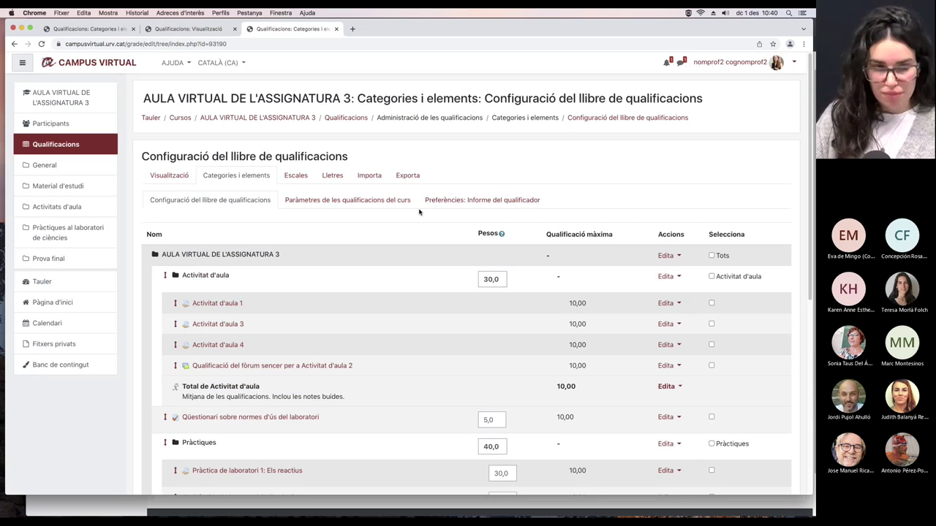
pyautogui.scroll(-5, 419, 212)
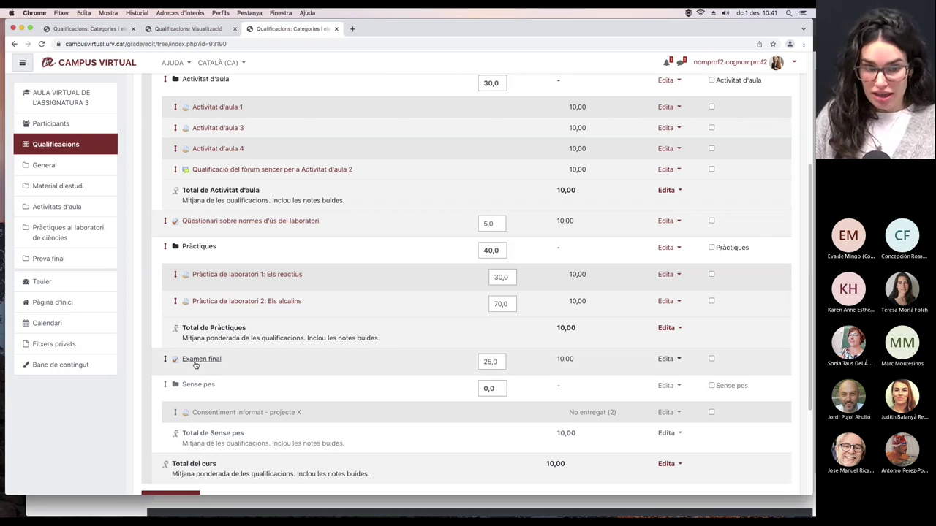
# Step: Switch to the student's grade report and compare its listed items with the gradebook setup
pyautogui.press('super+grave')
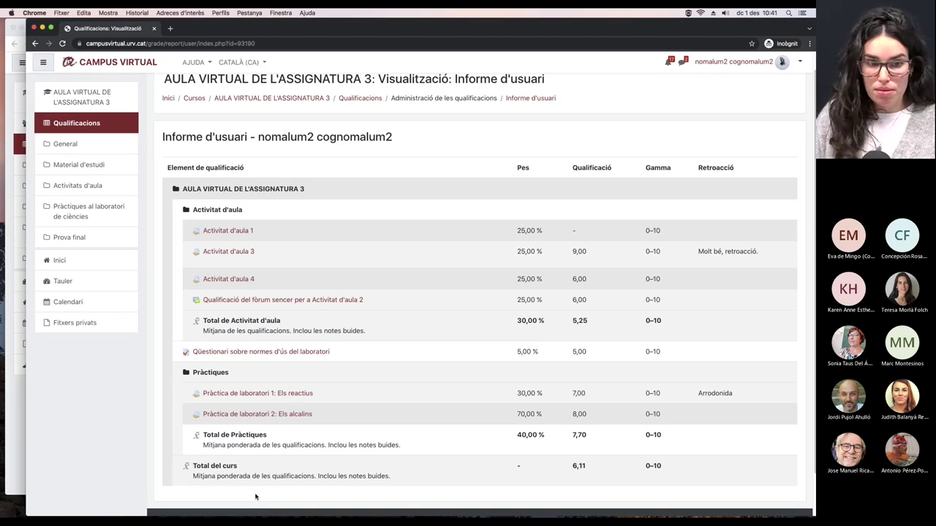
pyautogui.scroll(-1, 365, 355)
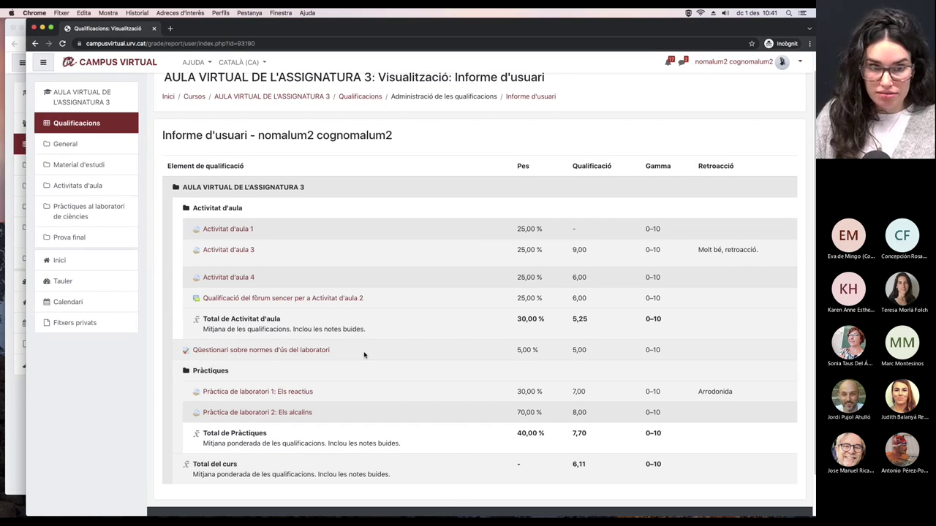
pyautogui.scroll(-1, 364, 356)
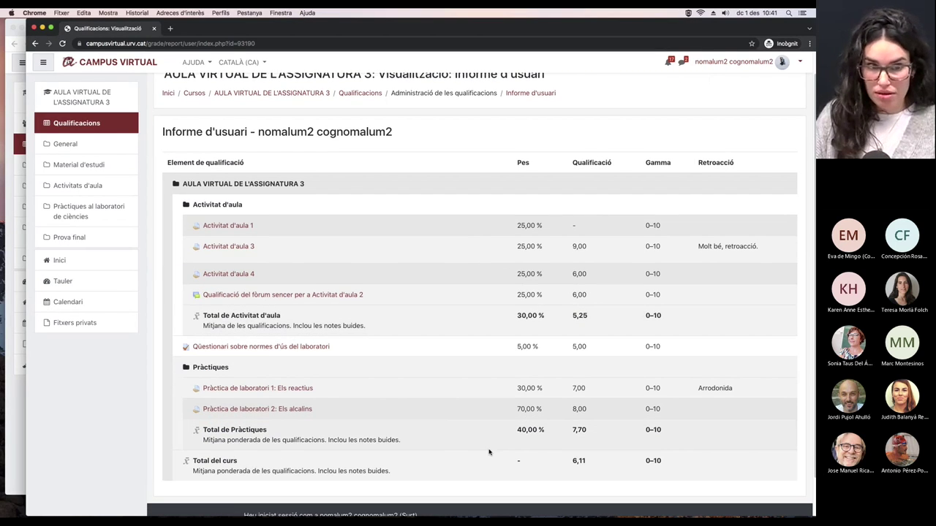
# Step: Return to the teacher's gradebook setup, open the Examen final results in a new tab, and examine the students' attempt grades
pyautogui.press('super+grave')
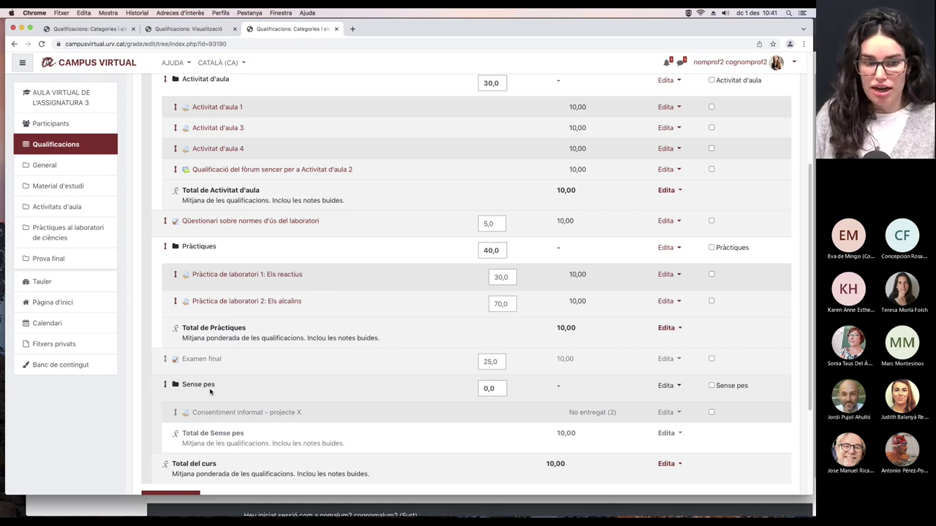
pyautogui.rightClick(215, 359)
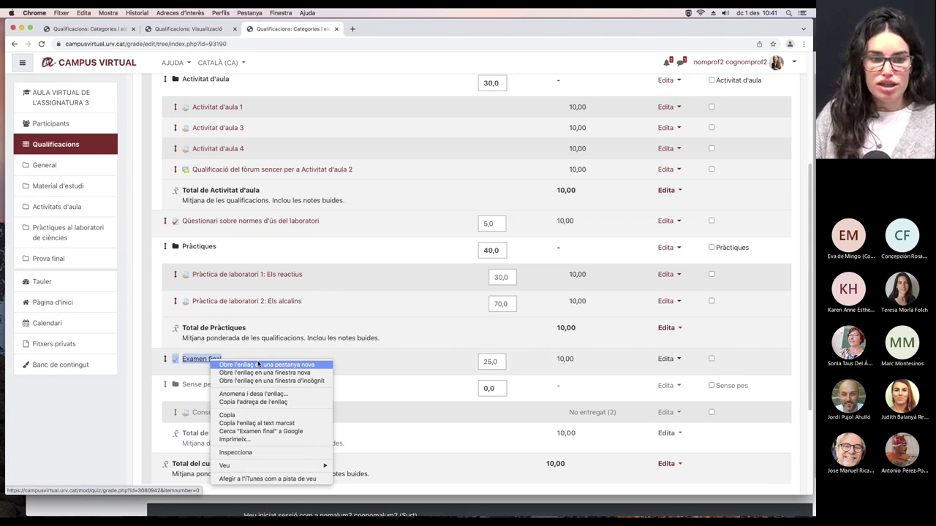
pyautogui.click(258, 364)
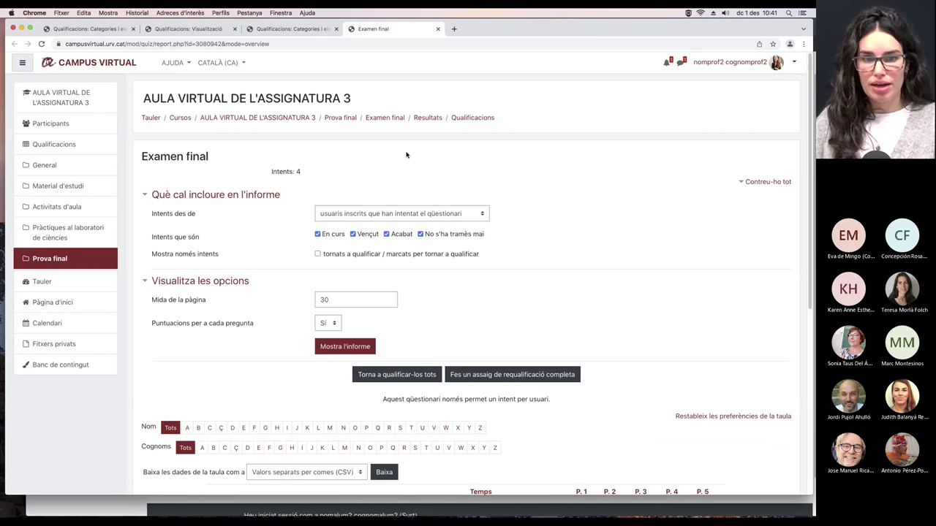
pyautogui.scroll(-1, 409, 160)
pyautogui.scroll(1, 408, 161)
pyautogui.scroll(-5, 410, 160)
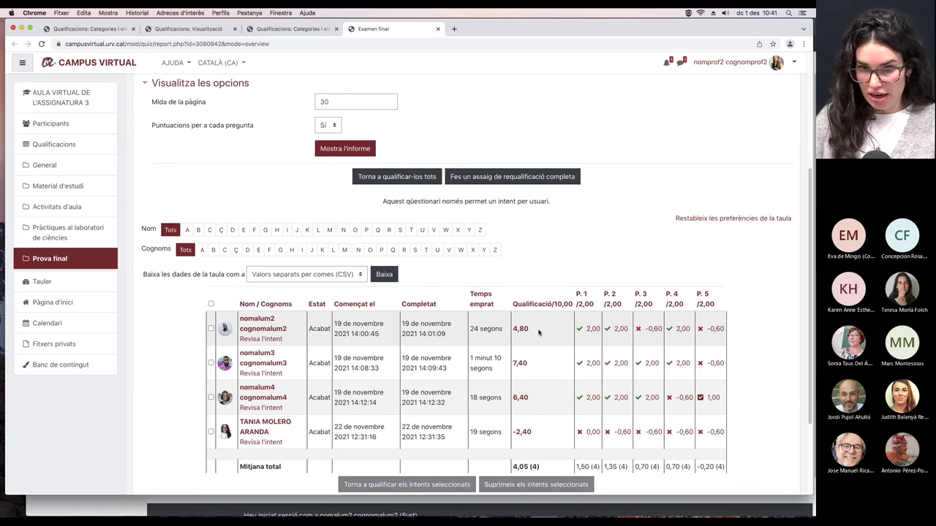
pyautogui.scroll(5, 543, 331)
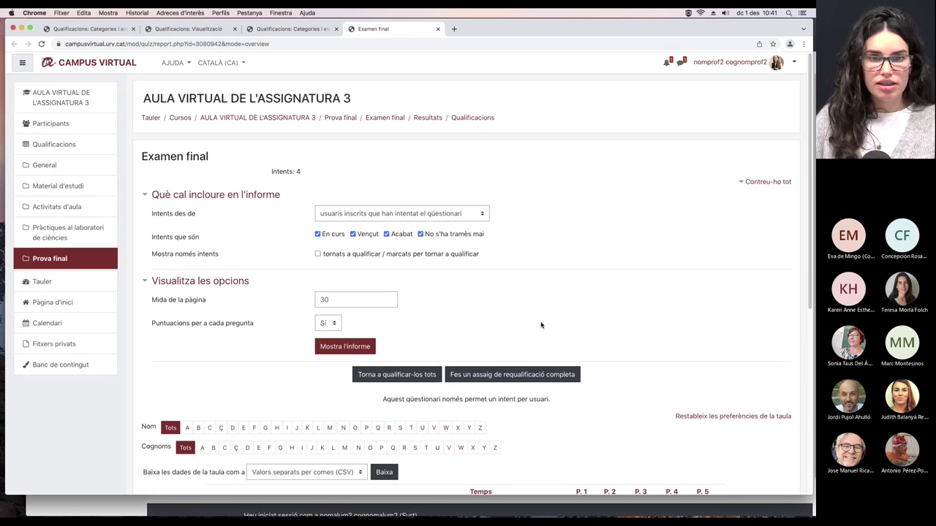
# Step: Go to the Examen final quiz in the Prova final section and open its settings for editing
pyautogui.click(342, 120)
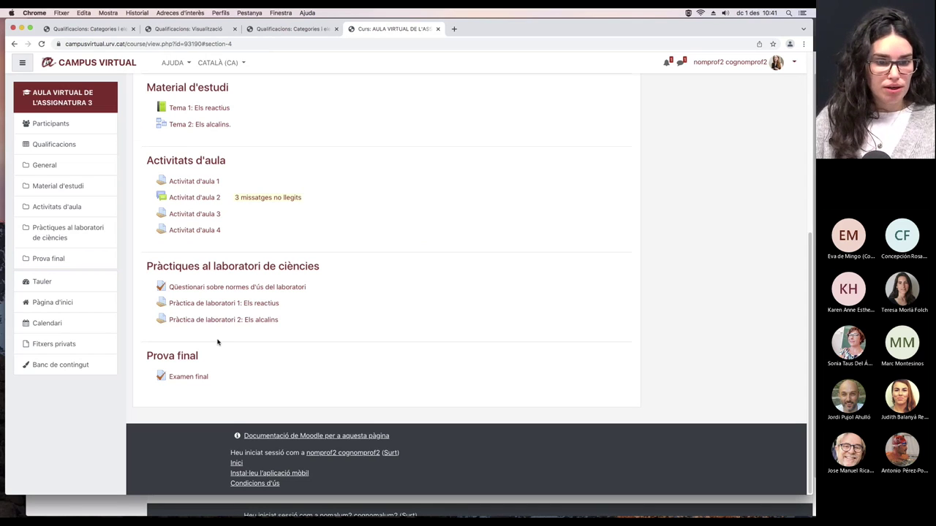
pyautogui.click(189, 377)
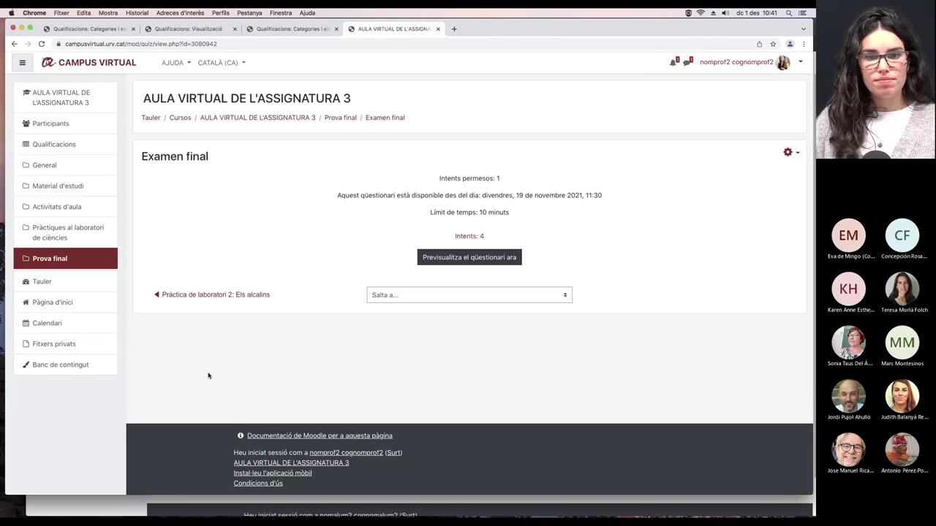
pyautogui.click(789, 154)
pyautogui.click(746, 169)
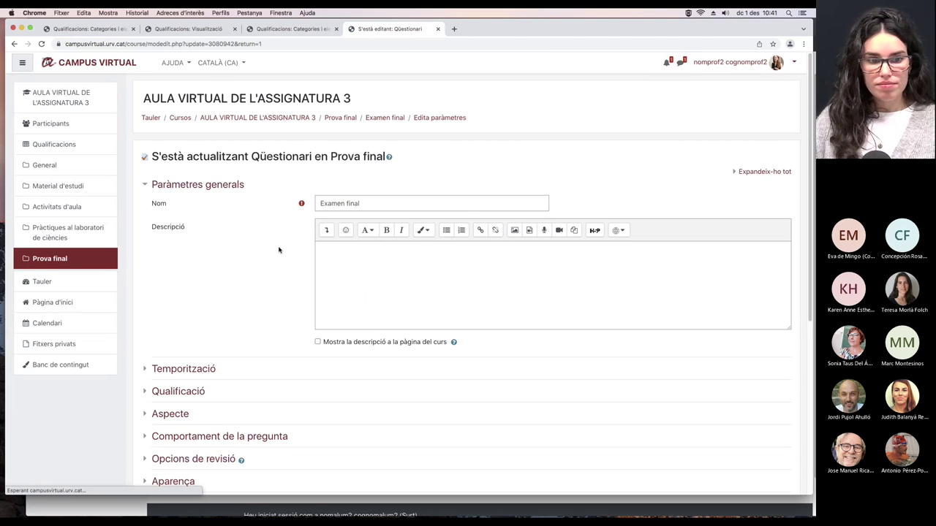
# Step: Expand the quiz's review options and timing settings, and enable Punts under "Més tard, mentre encara estigui obert el qüestionari"
pyautogui.scroll(-3, 263, 286)
pyautogui.scroll(-3, 264, 287)
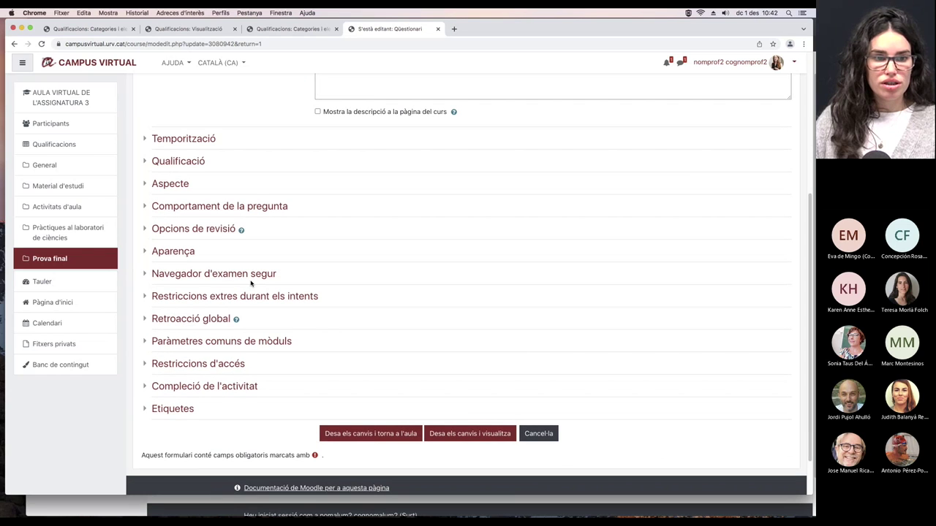
pyautogui.click(226, 232)
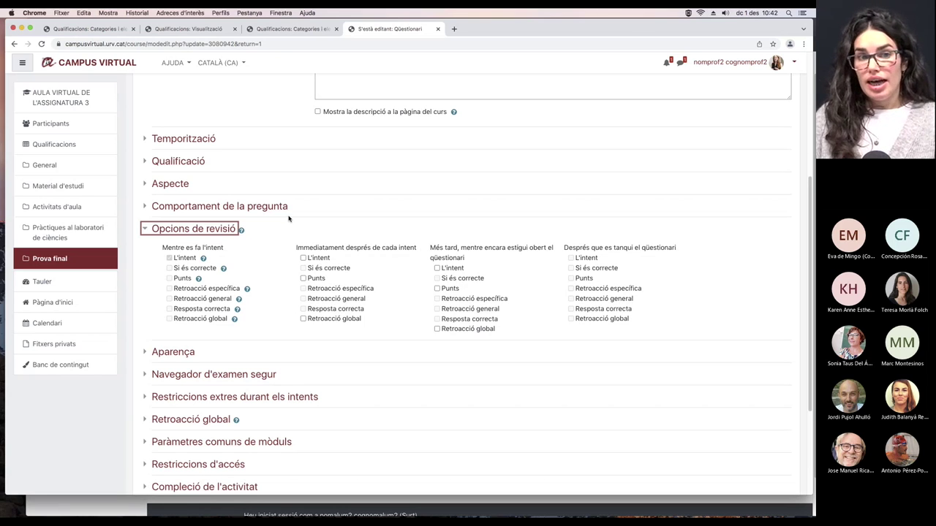
pyautogui.click(196, 141)
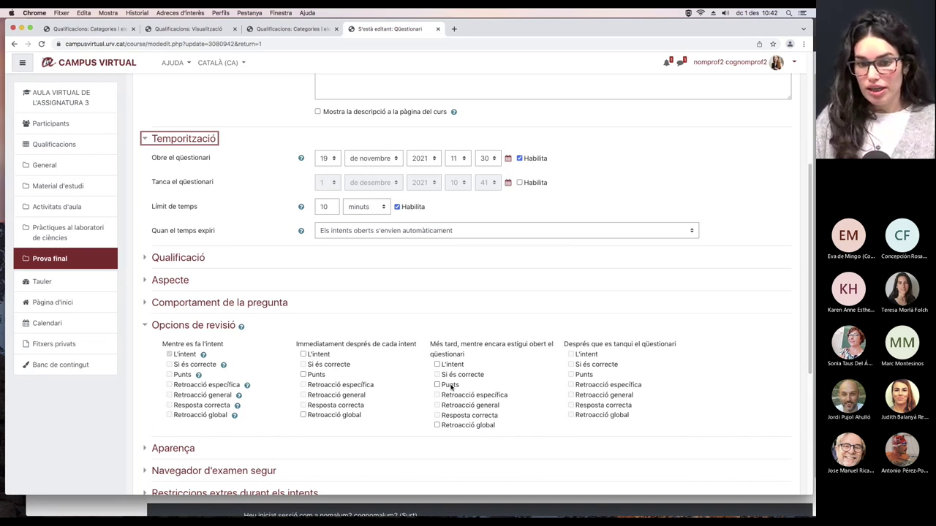
pyautogui.click(437, 385)
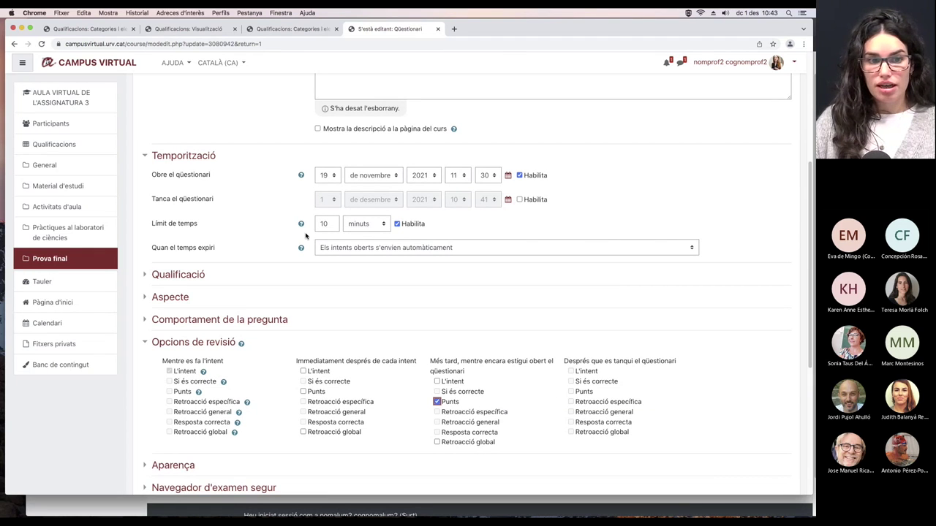
# Step: Enable the quiz closing date just long enough to tick Punts under "Després que es tanqui el qüestionari", and disable the date again
pyautogui.moveTo(153, 200); pyautogui.dragTo(214, 202)
pyautogui.moveTo(641, 385); pyautogui.dragTo(644, 427)
pyautogui.moveTo(614, 345); pyautogui.dragTo(676, 345)
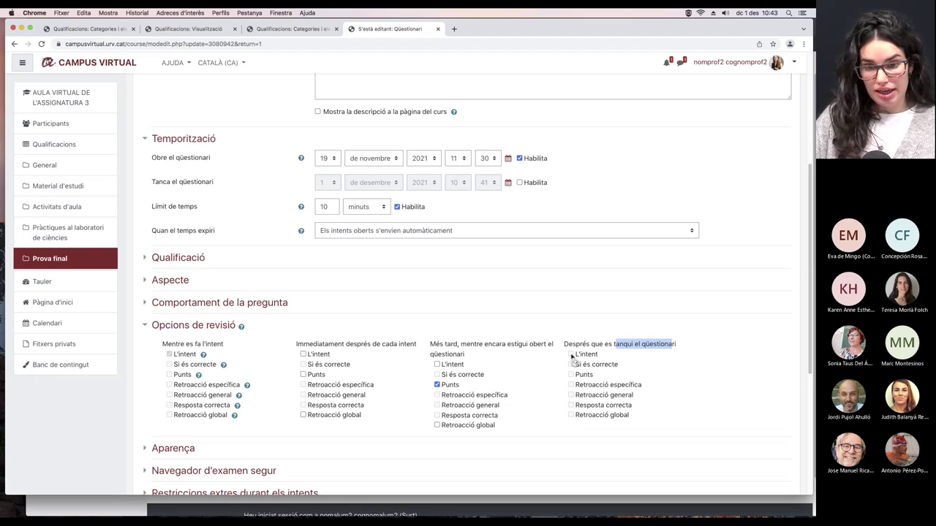
pyautogui.click(519, 183)
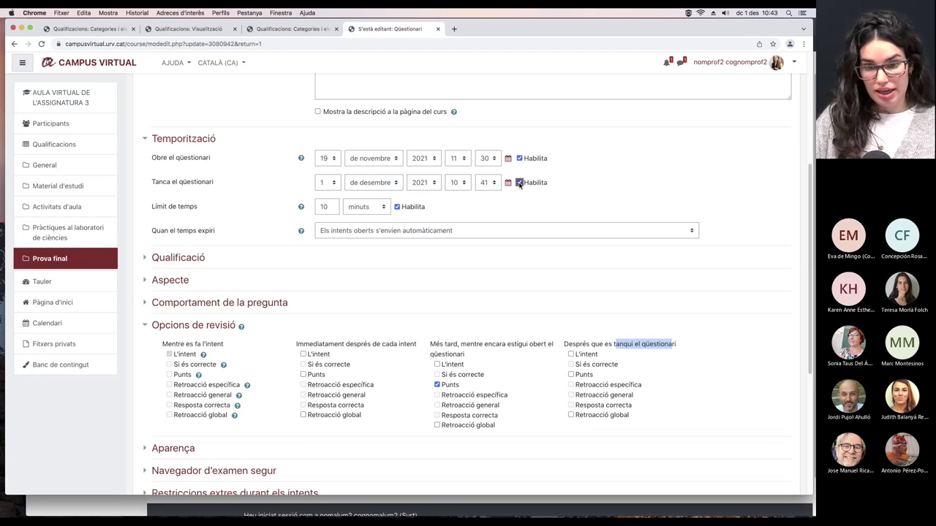
pyautogui.click(571, 375)
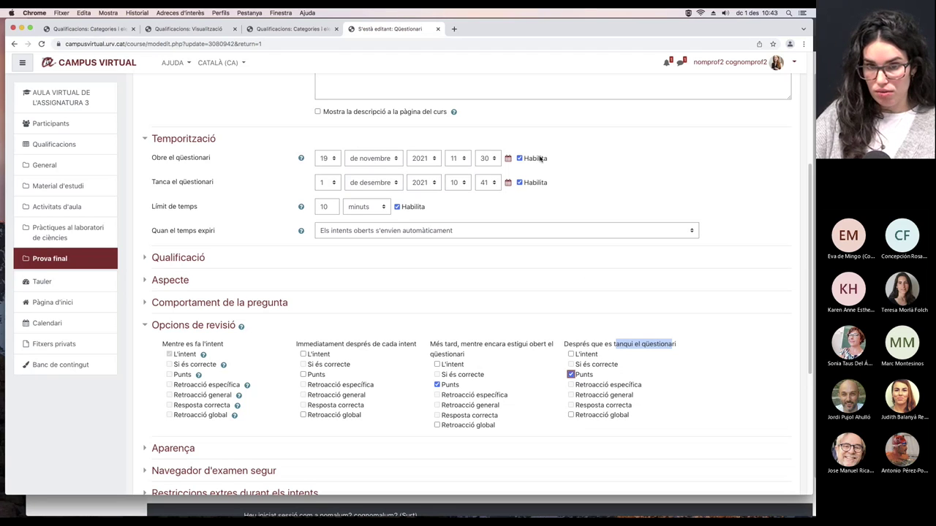
pyautogui.click(519, 183)
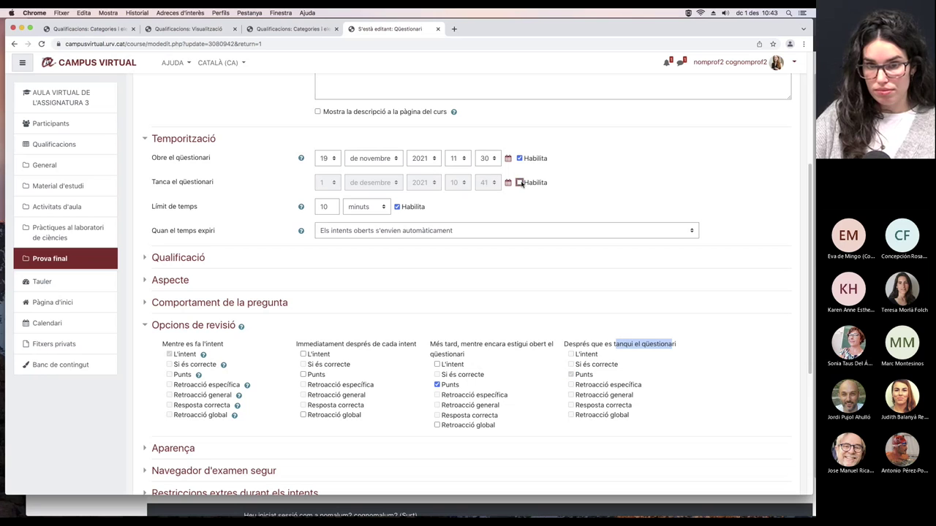
pyautogui.click(554, 369)
# Step: Save the quiz settings, return to the course, and reload the teacher's gradebook setup
pyautogui.scroll(-3, 552, 373)
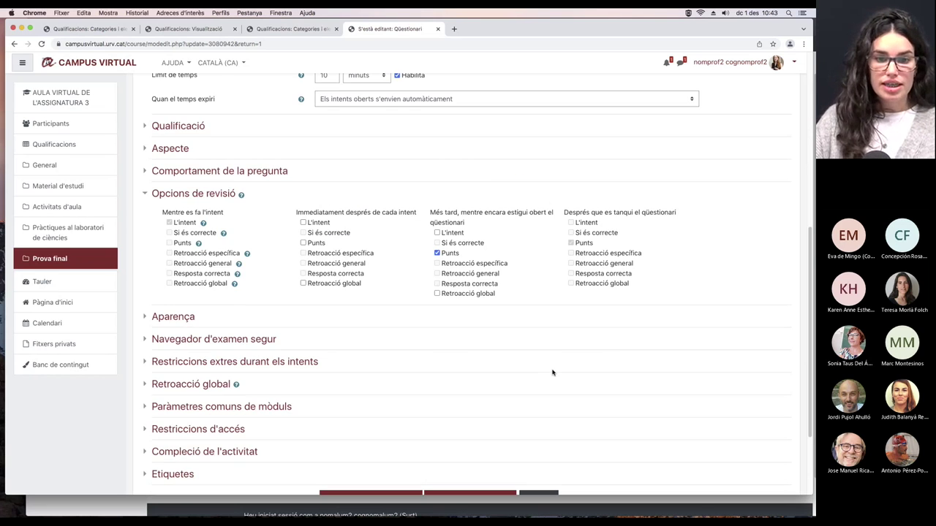
pyautogui.scroll(-3, 552, 373)
pyautogui.click(376, 382)
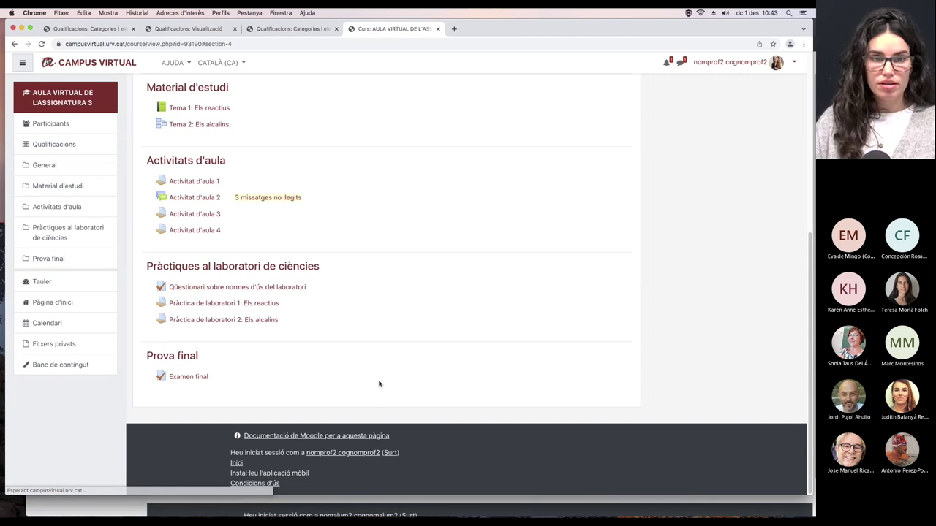
pyautogui.click(292, 28)
pyautogui.click(41, 44)
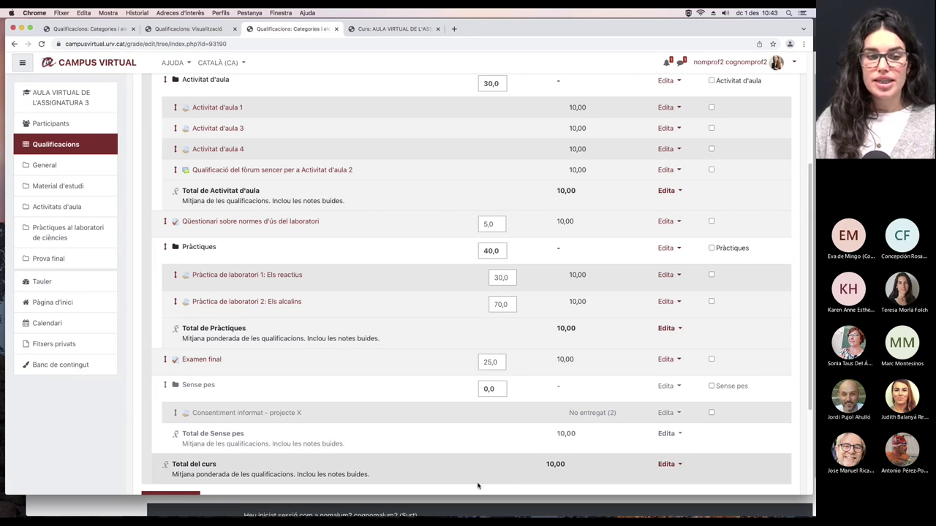
# Step: Reload the student's grade report and check the weight and grade shown for Examen final
pyautogui.click(492, 510)
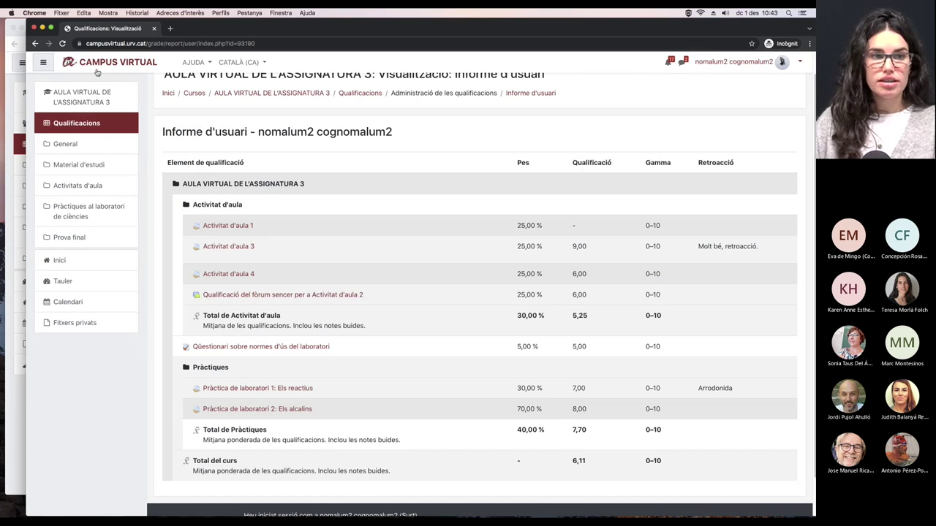
pyautogui.click(63, 44)
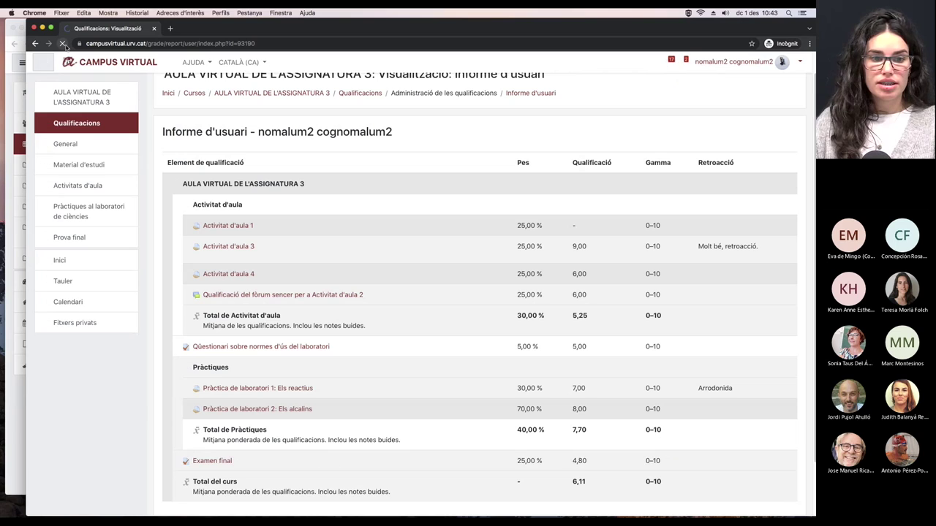
pyautogui.scroll(-1, 472, 336)
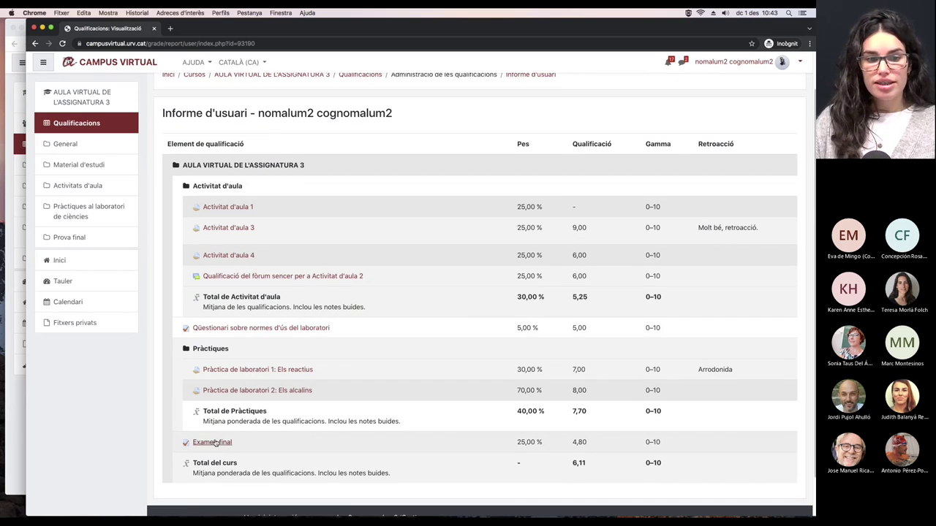
pyautogui.moveTo(601, 445); pyautogui.dragTo(469, 448)
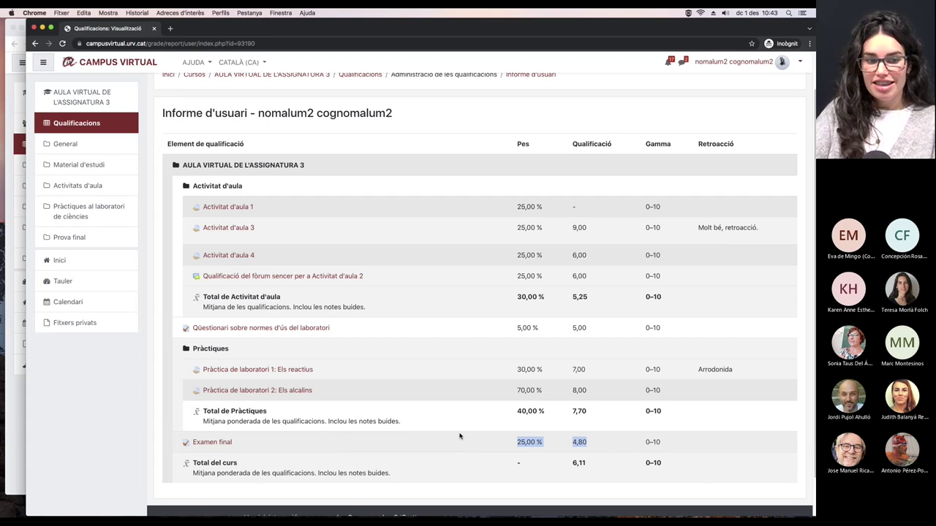
pyautogui.moveTo(136, 501)
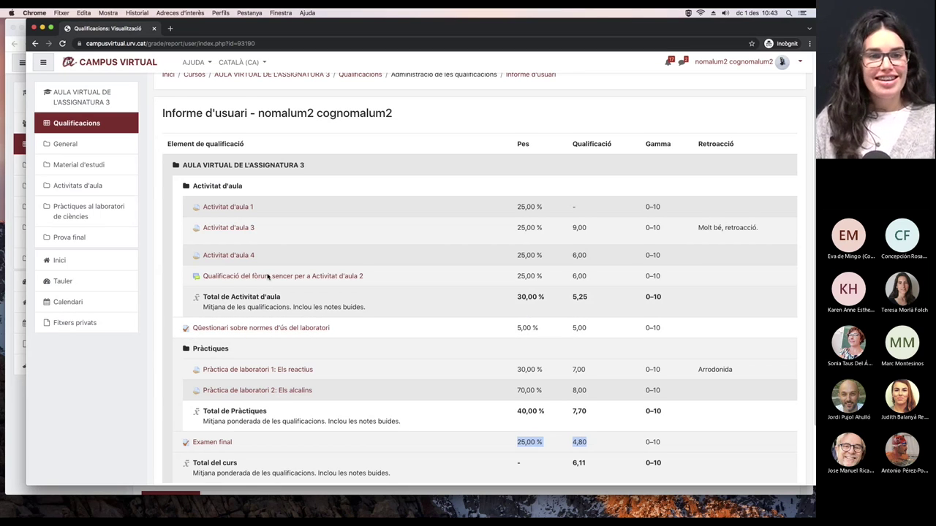
pyautogui.scroll(2, 292, 268)
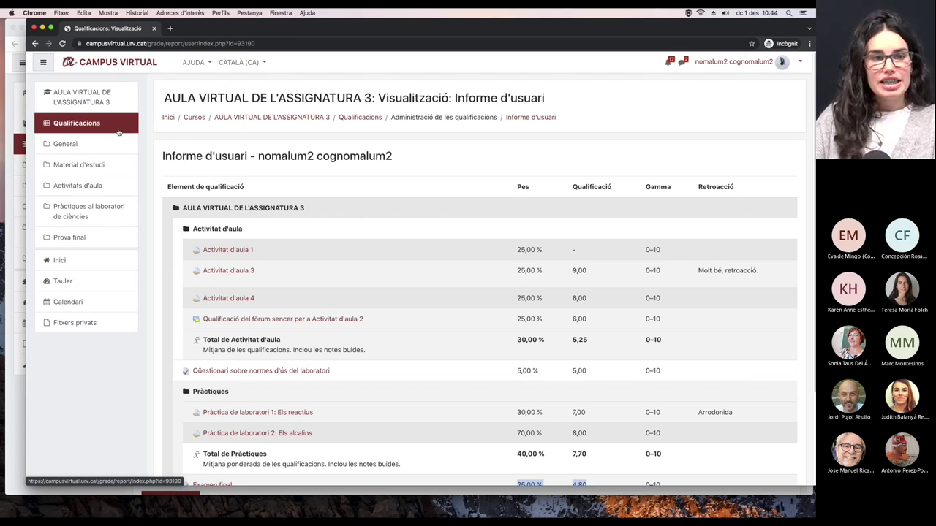
pyautogui.click(91, 124)
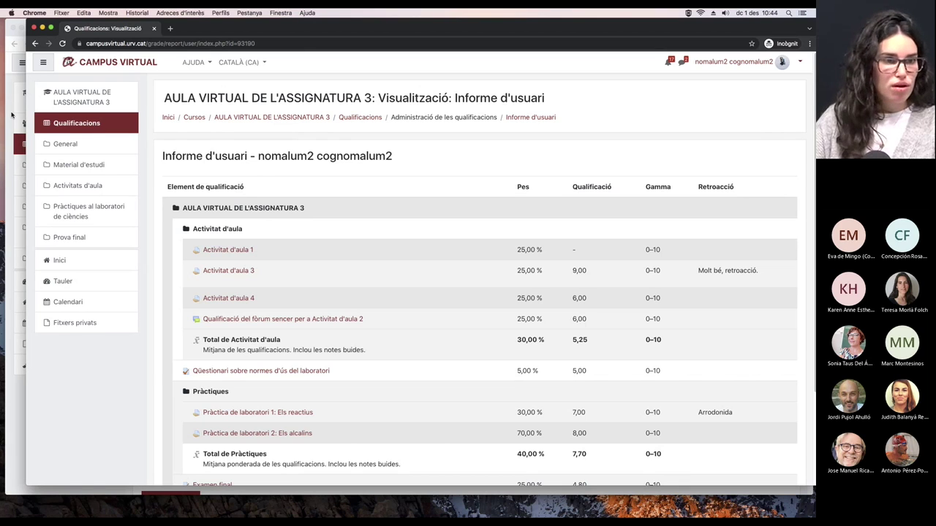
# Step: Switch back to the teacher's window, open the grader report, and turn on editing
pyautogui.click(11, 115)
pyautogui.click(54, 148)
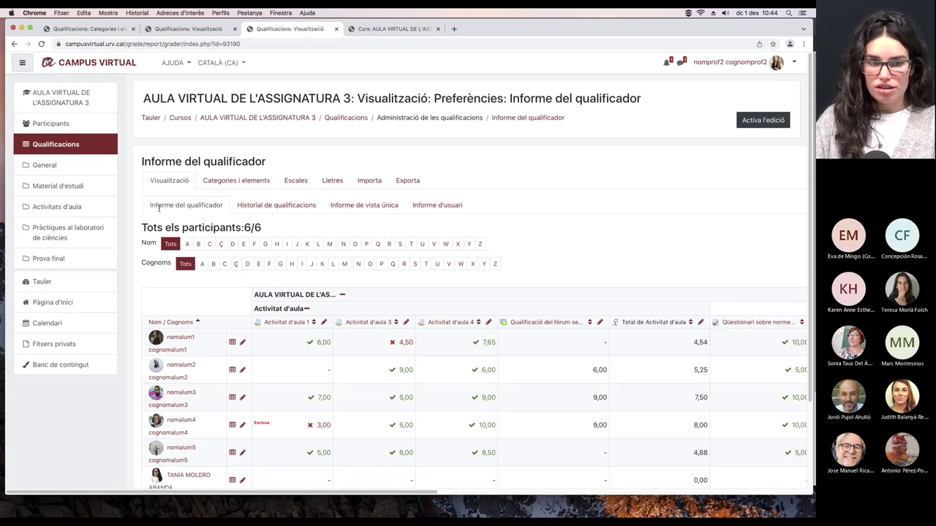
pyautogui.scroll(-2, 198, 212)
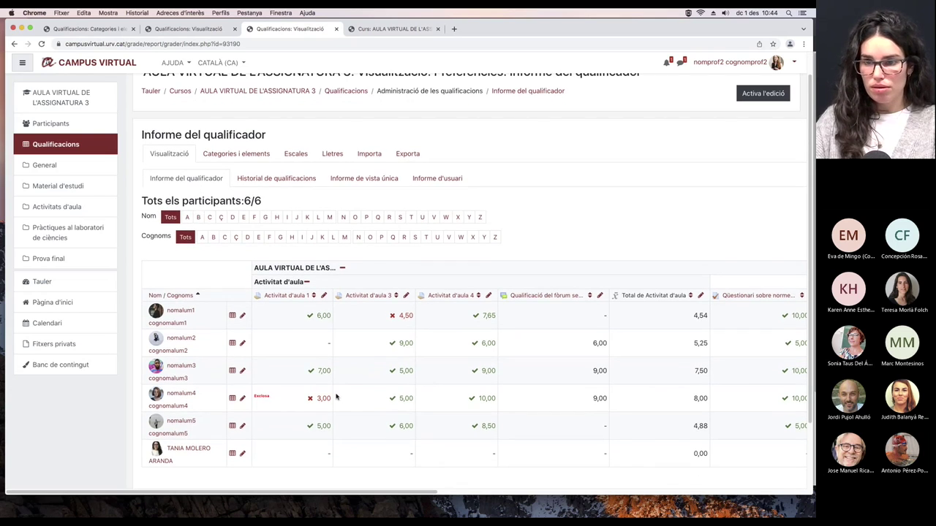
pyautogui.scroll(2, 429, 344)
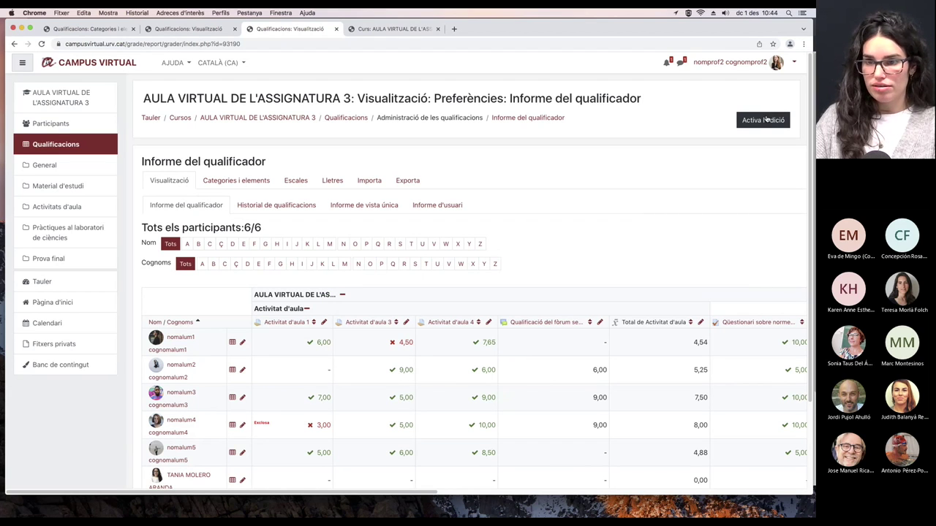
pyautogui.click(766, 119)
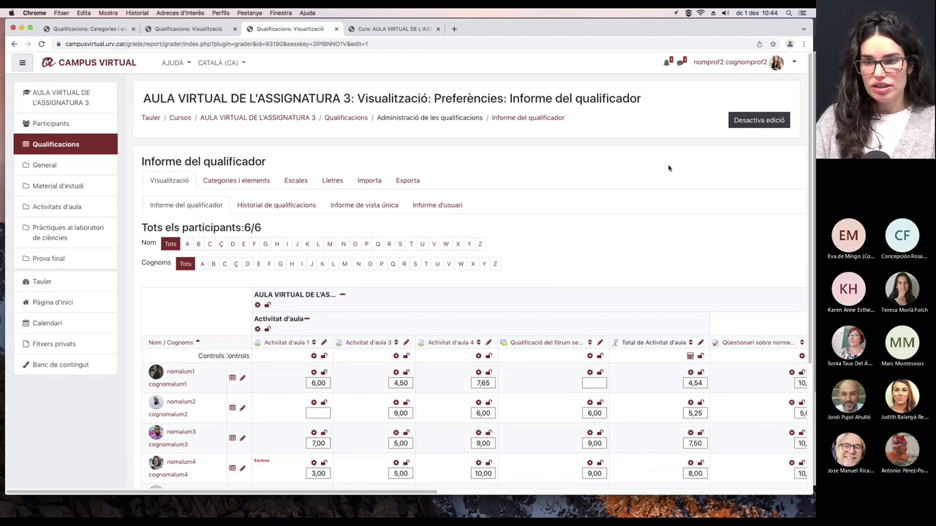
# Step: Look across the grader report's categories and items, and lock the whole Activitat d'aula 1 item
pyautogui.scroll(-5, 654, 179)
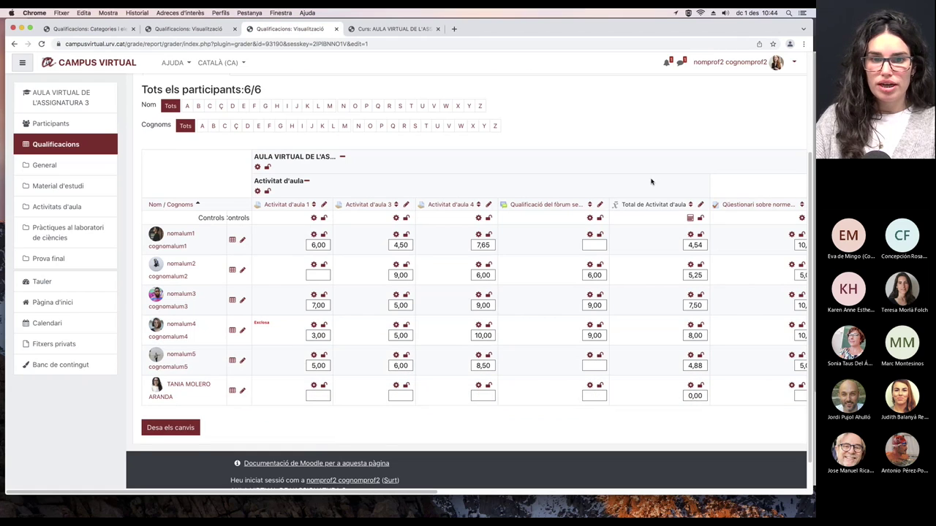
pyautogui.scroll(-1, 651, 181)
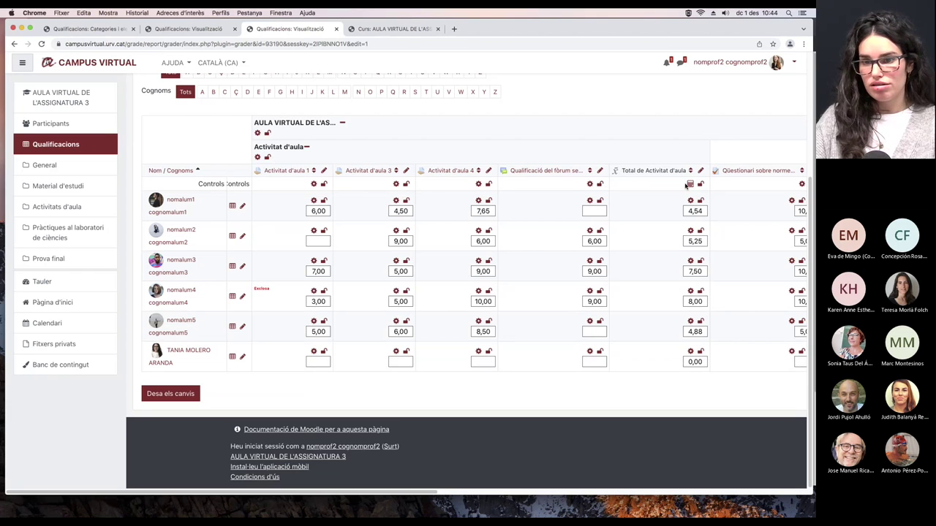
pyautogui.moveTo(380, 492); pyautogui.dragTo(749, 489)
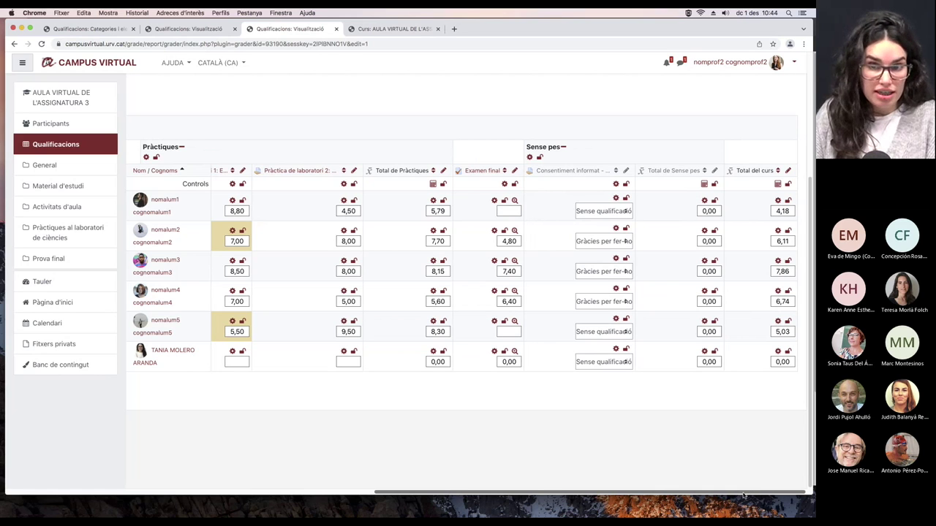
pyautogui.moveTo(743, 496); pyautogui.dragTo(366, 492)
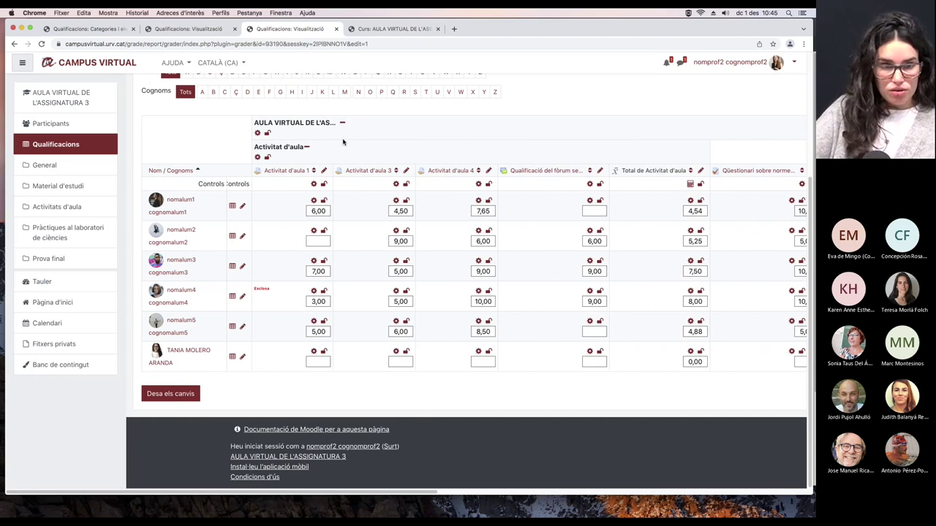
pyautogui.click(325, 184)
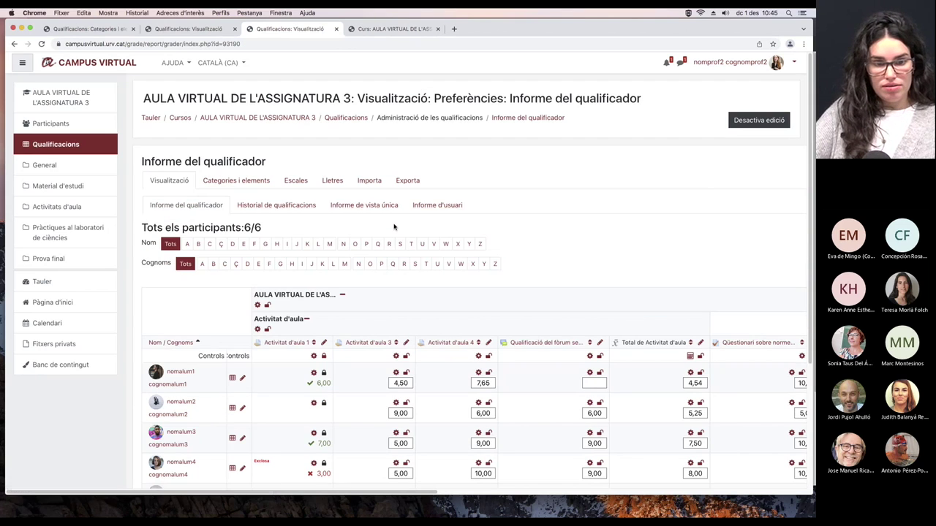
# Step: Turn off editing in the grader report and look over the students' grades in Activitat d'aula 1
pyautogui.scroll(-3, 394, 228)
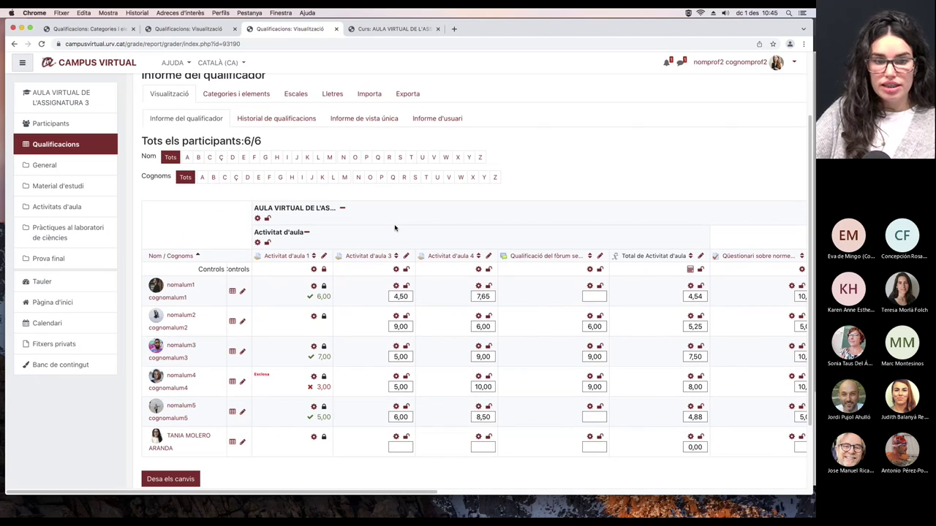
pyautogui.scroll(3, 394, 227)
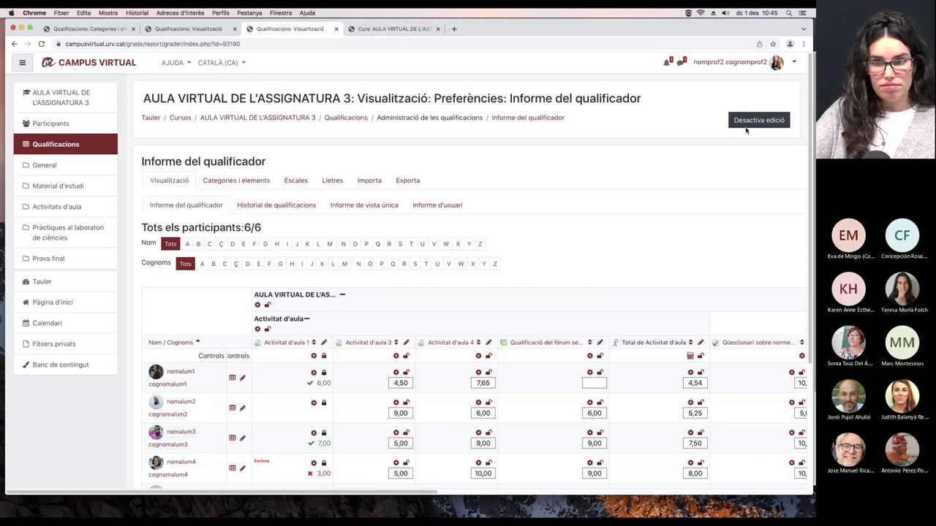
pyautogui.click(745, 126)
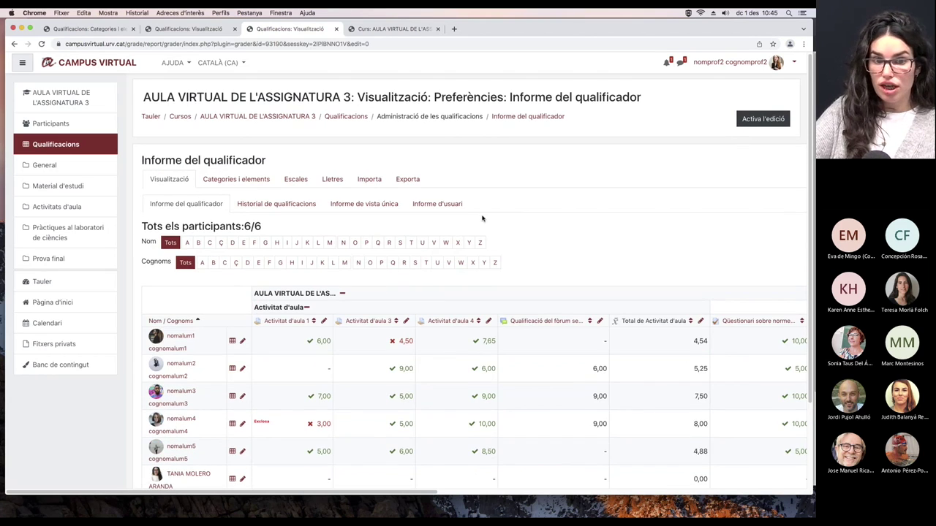
pyautogui.scroll(-2, 407, 253)
pyautogui.scroll(-1, 370, 259)
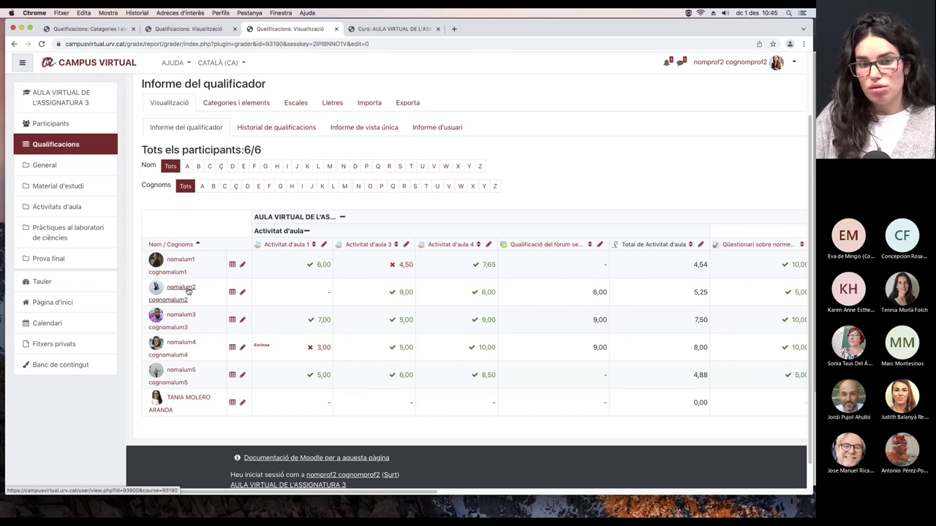
# Step: Open the grading page of Activitat d'aula 1 and switch to the second student's submission
pyautogui.click(285, 245)
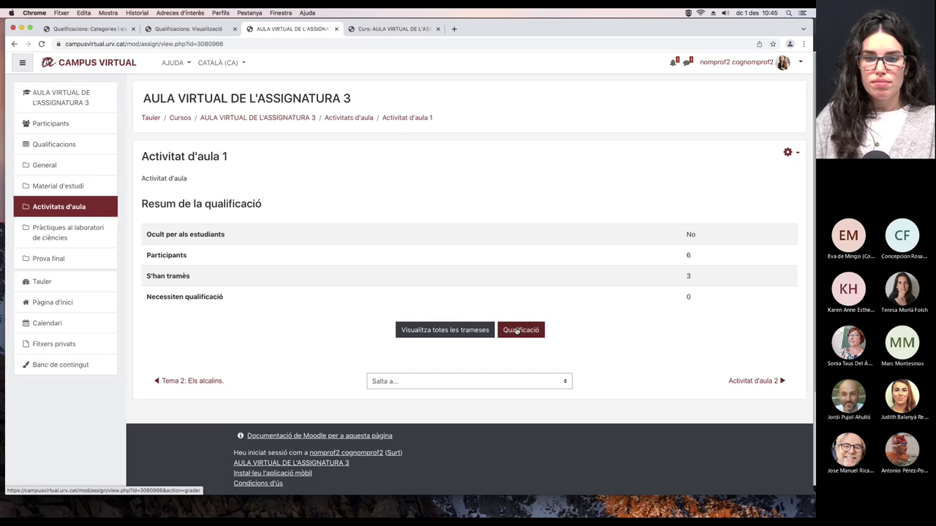
pyautogui.click(510, 332)
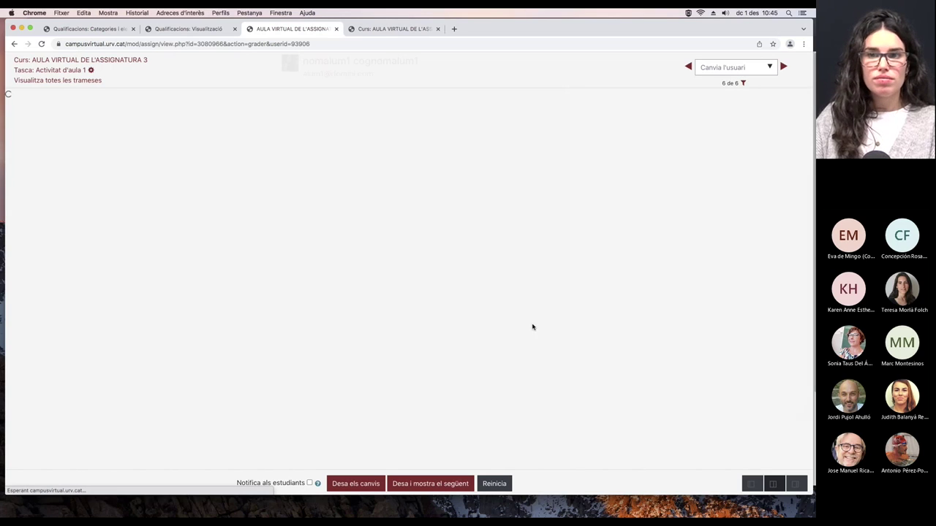
pyautogui.click(769, 67)
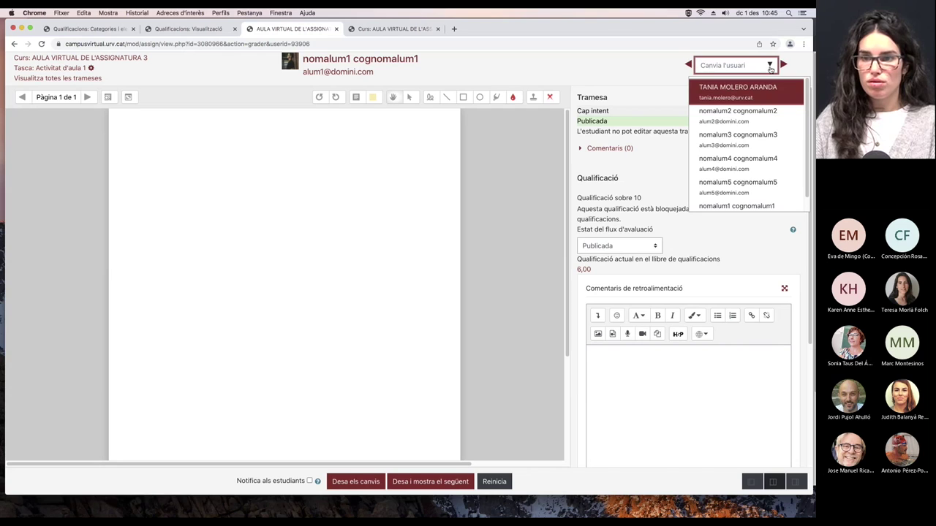
pyautogui.click(746, 114)
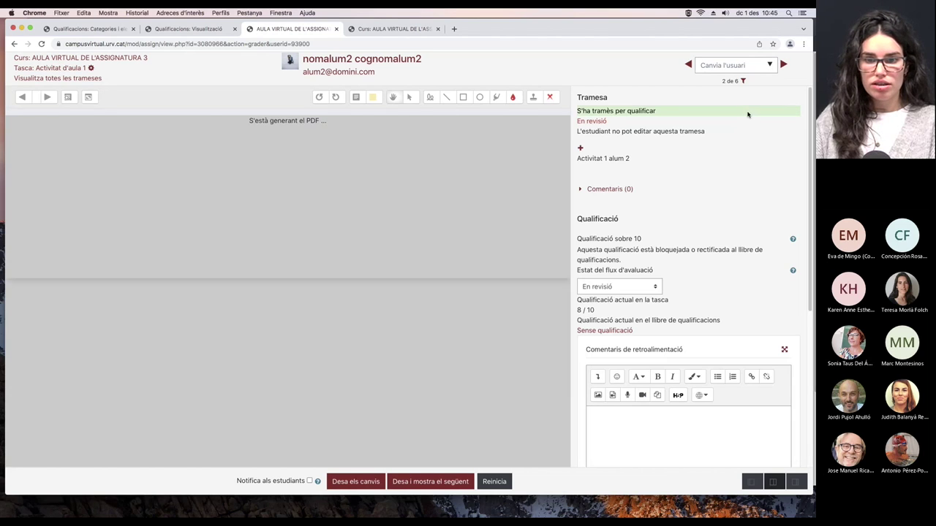
# Step: Try to save the second student's marking workflow state as Publicada while the item is locked, and check the current grade in the assignment
pyautogui.scroll(-2, 689, 240)
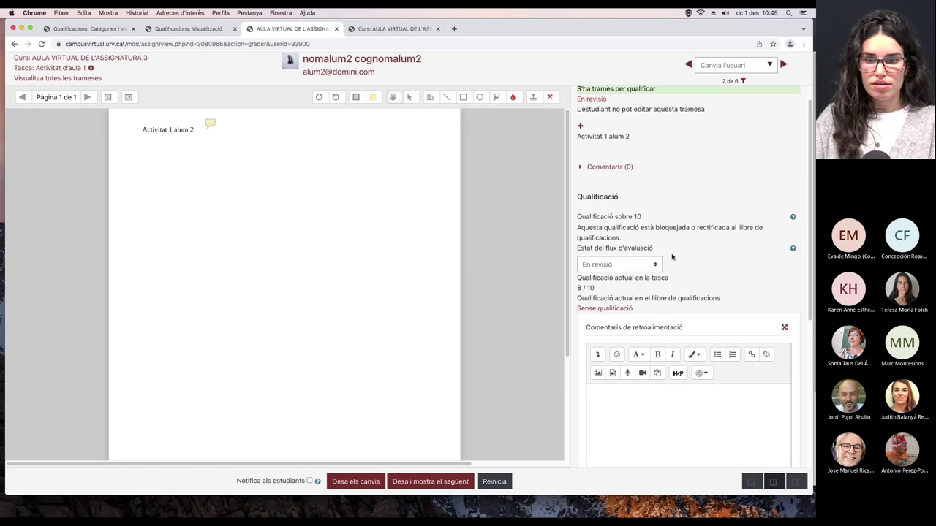
pyautogui.click(660, 250)
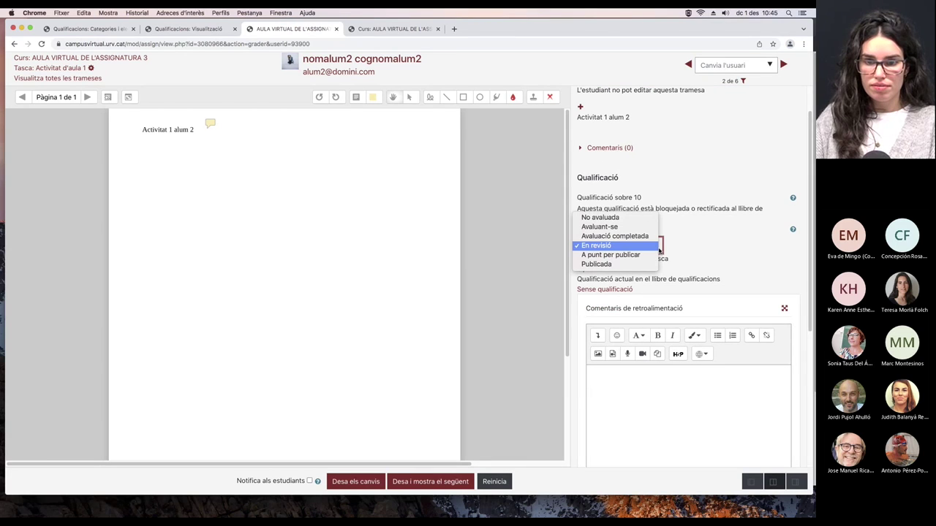
pyautogui.click(596, 264)
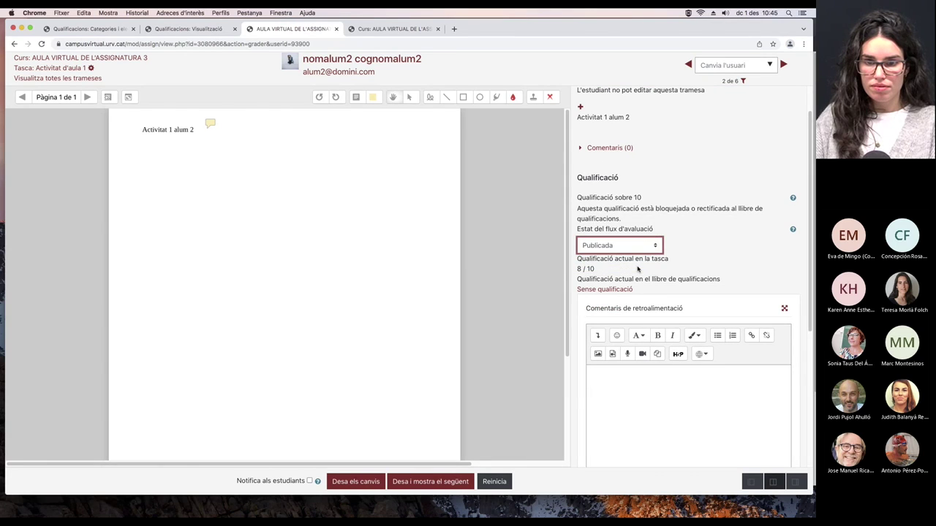
pyautogui.scroll(-2, 632, 275)
pyautogui.click(358, 486)
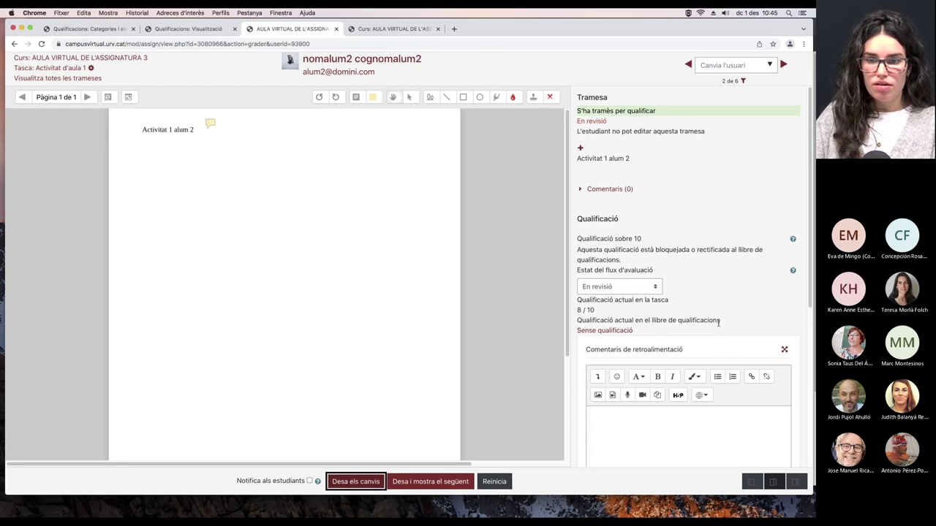
pyautogui.click(619, 286)
pyautogui.click(624, 304)
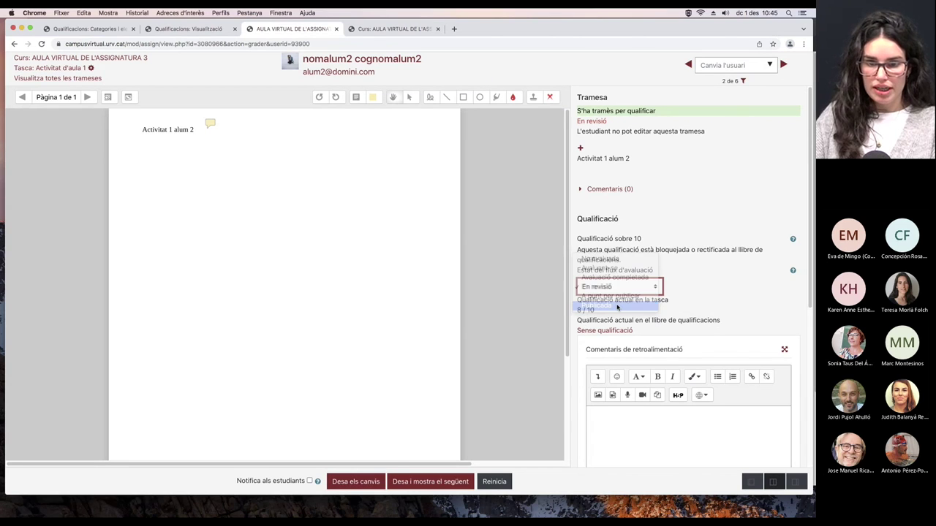
pyautogui.click(362, 482)
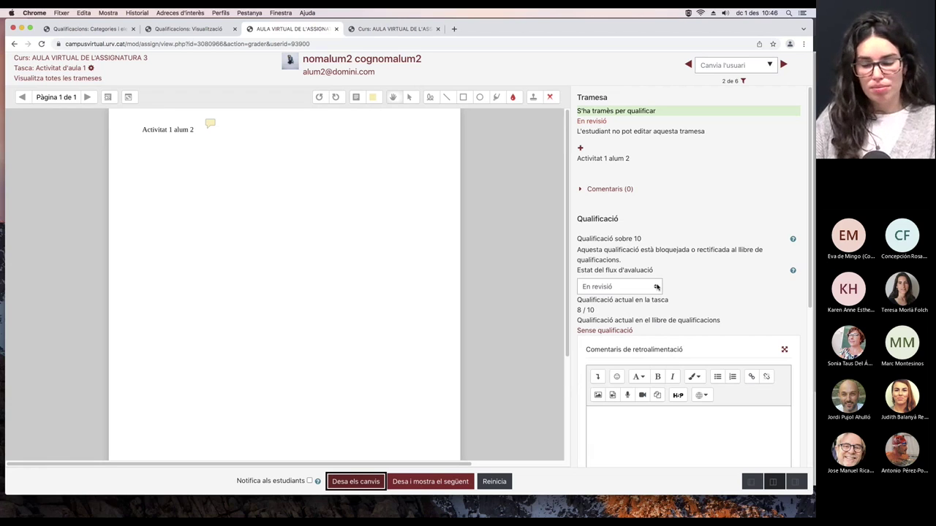
pyautogui.doubleClick(579, 310)
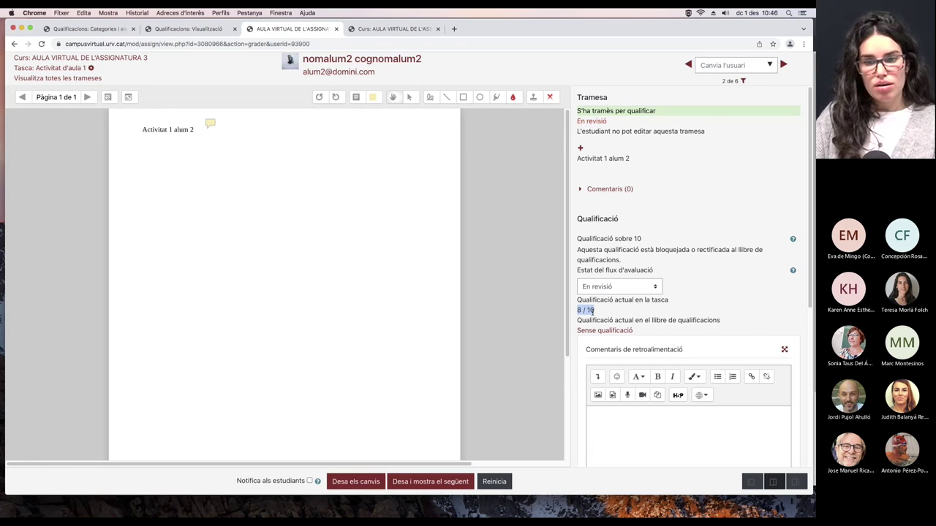
pyautogui.click(593, 310)
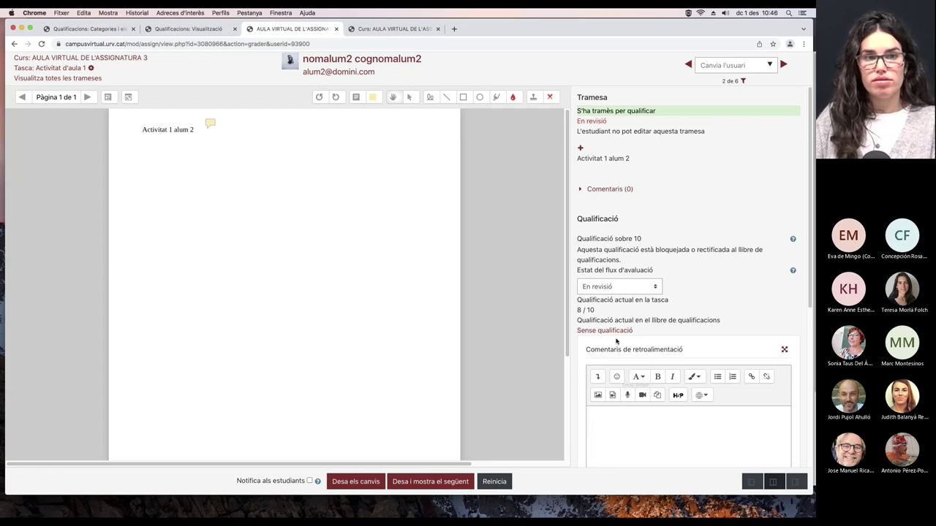
# Step: Return to the grader report, turn on editing, and unlock the whole Activitat d'aula 1 item
pyautogui.click(194, 29)
pyautogui.click(762, 120)
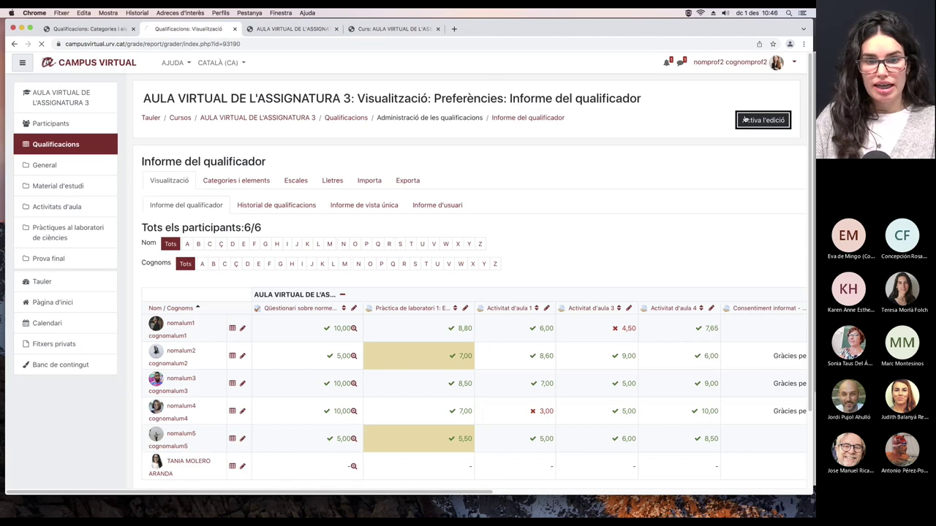
pyautogui.scroll(-5, 476, 220)
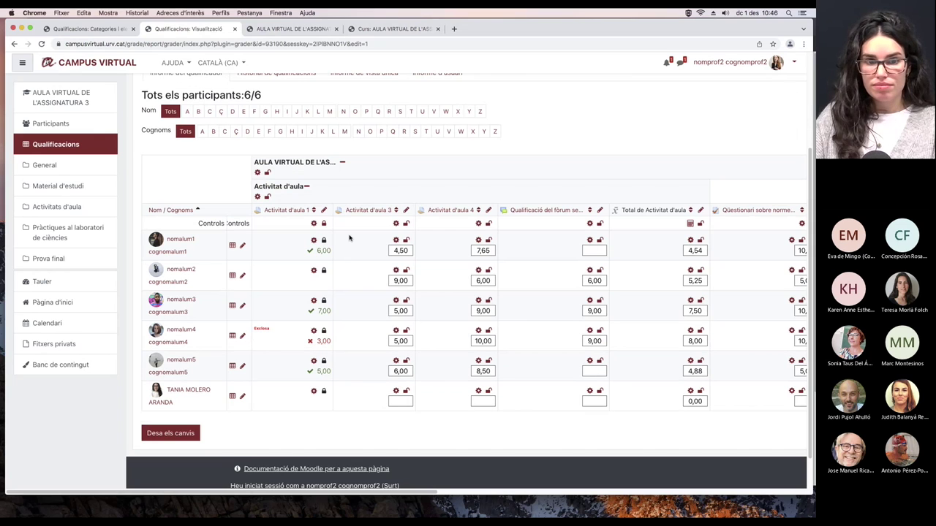
pyautogui.click(324, 223)
pyautogui.scroll(-2, 325, 227)
# Step: Reload the second student's grading page for Activitat d'aula 1, set the marking workflow state to Publicada, and save the changes
pyautogui.click(293, 28)
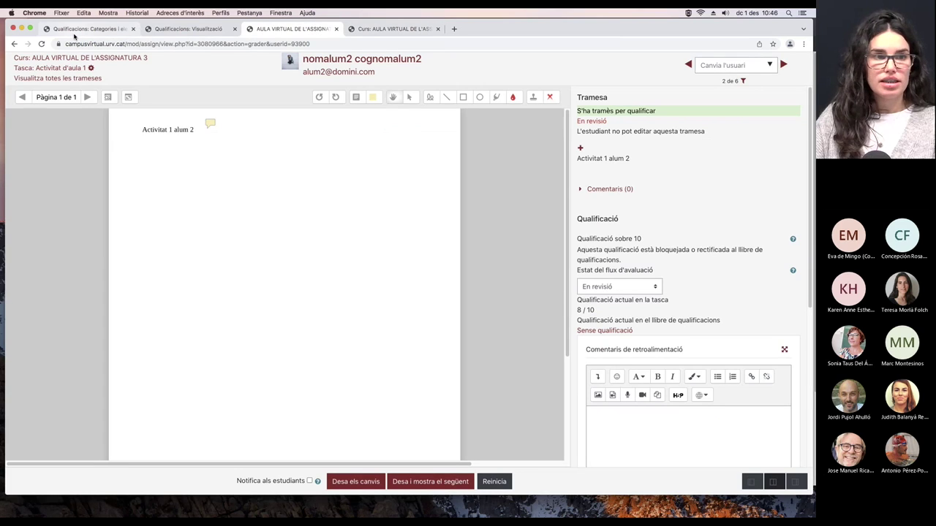
pyautogui.click(42, 44)
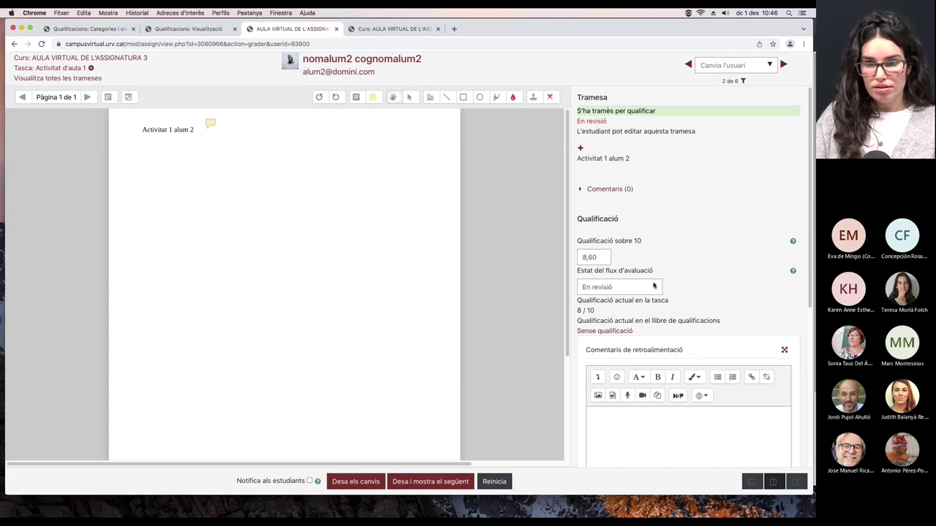
pyautogui.click(653, 287)
pyautogui.click(628, 306)
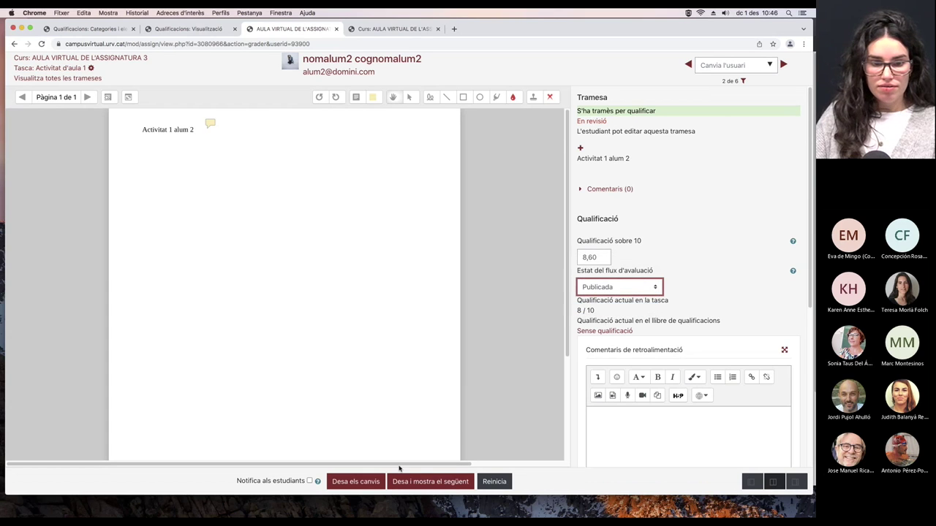
pyautogui.click(365, 481)
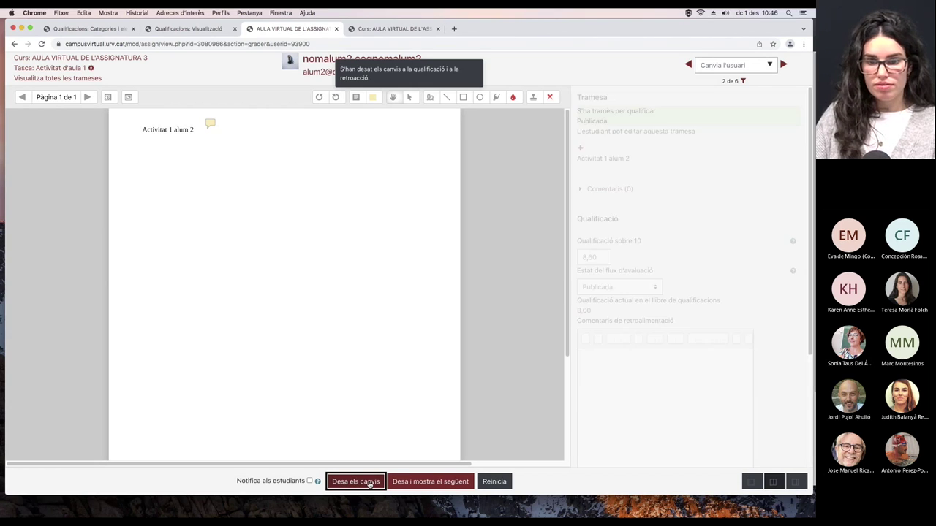
pyautogui.click(610, 315)
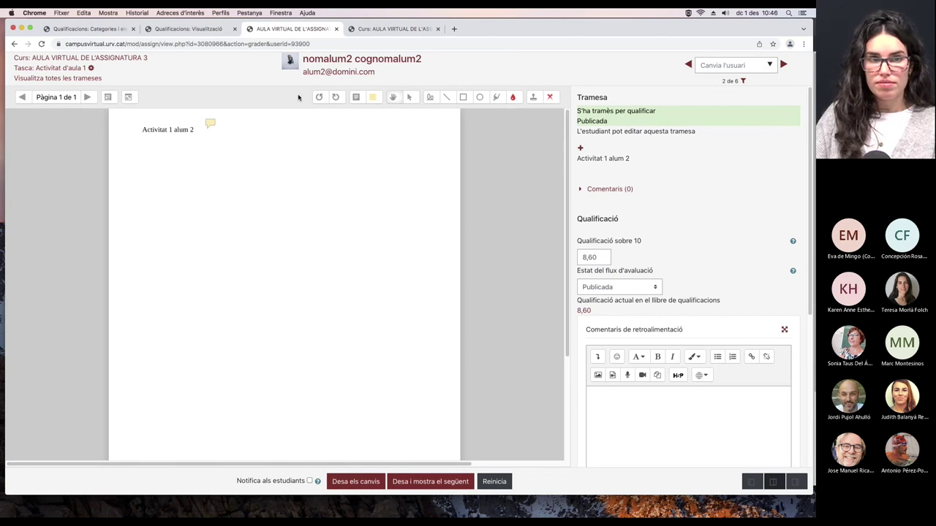
# Step: Return to the grader report, turn off editing, and check the second student's grade for Activitat d'aula 1
pyautogui.click(199, 29)
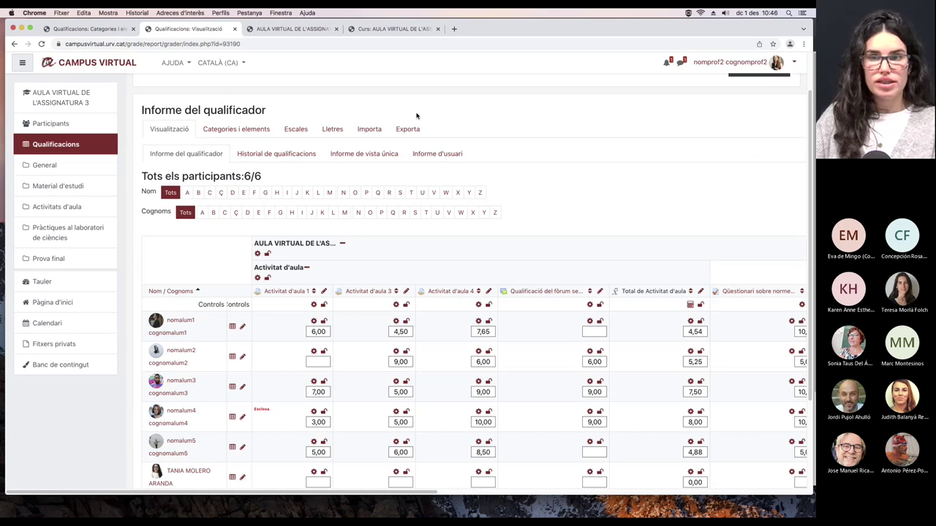
pyautogui.scroll(2, 746, 162)
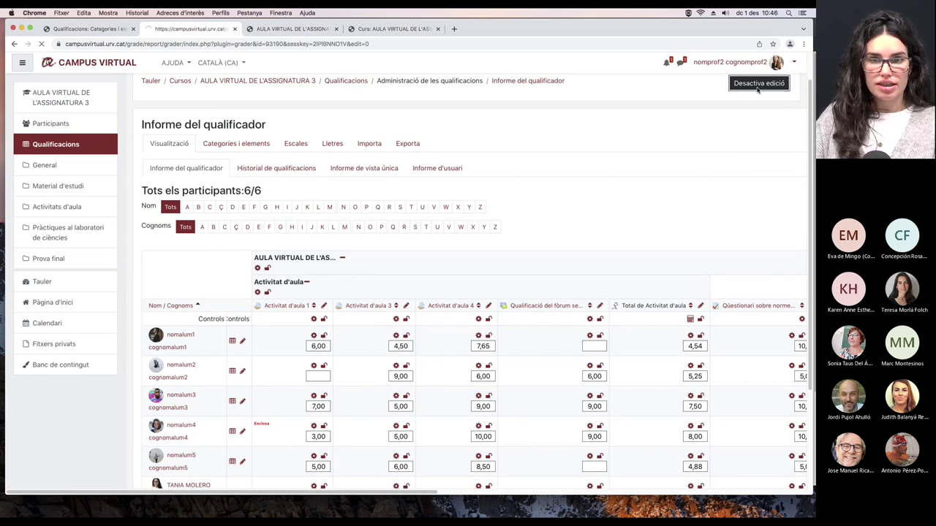
pyautogui.click(747, 167)
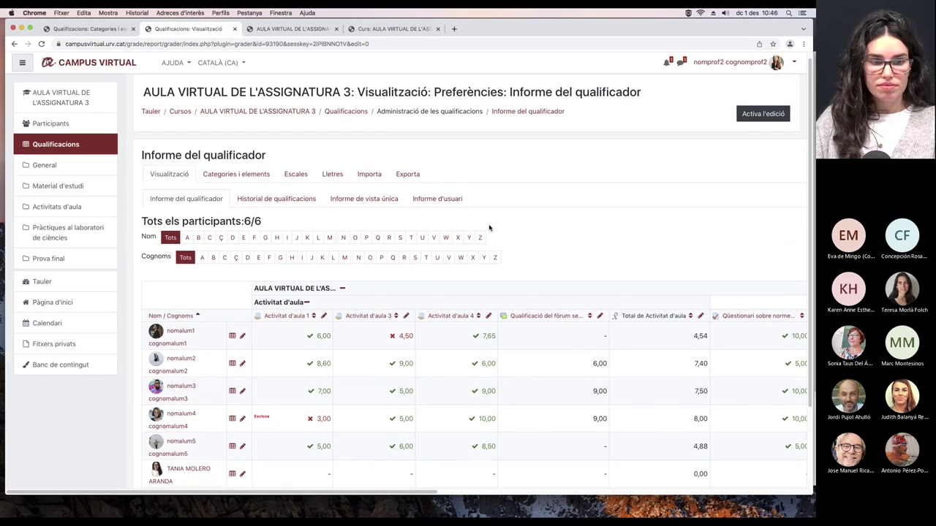
pyautogui.scroll(-1, 443, 261)
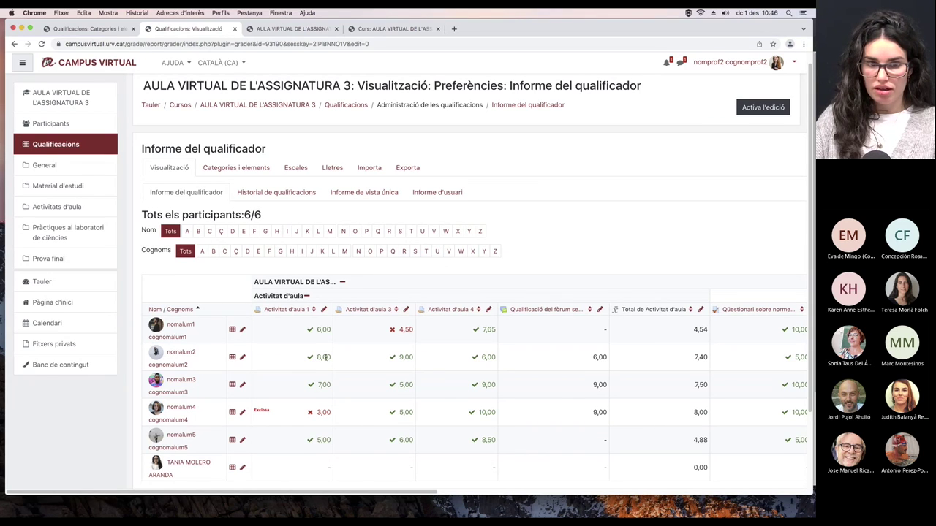
# Step: Examine the grader report across the Activitat d'aula and Pràctiques categories, including the highlighted grades in Pràctica de laboratori 1
pyautogui.scroll(-3, 324, 357)
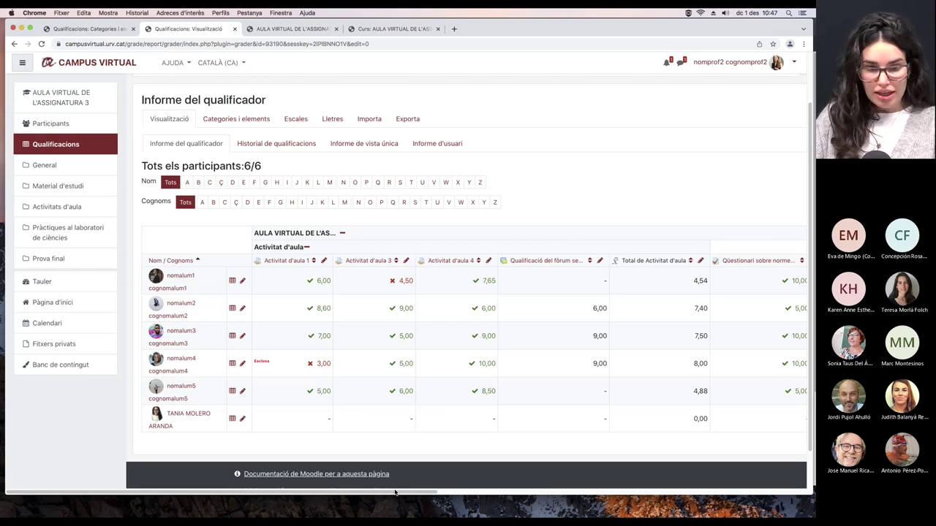
pyautogui.moveTo(395, 493)
pyautogui.mouseDown()
pyautogui.moveTo(425, 493)
pyautogui.moveTo(383, 493)
pyautogui.mouseUp()
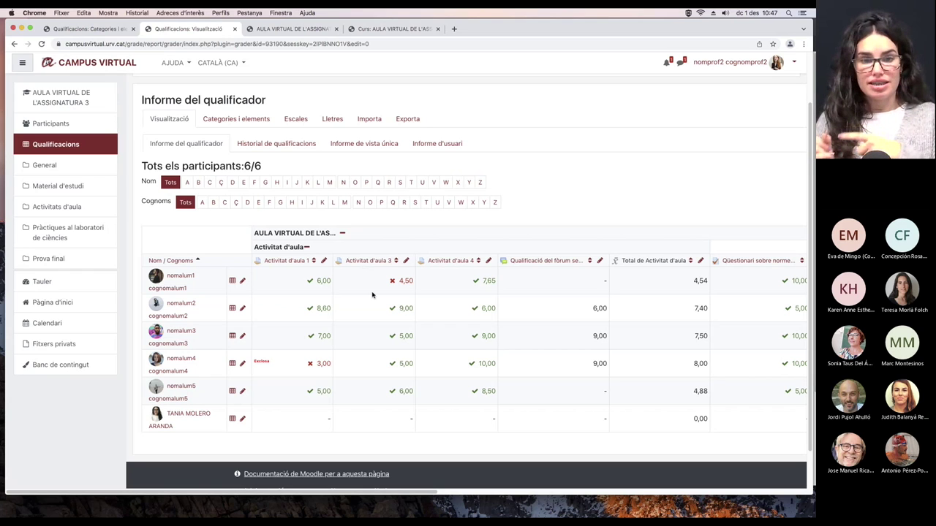
pyautogui.moveTo(395, 494); pyautogui.dragTo(404, 494)
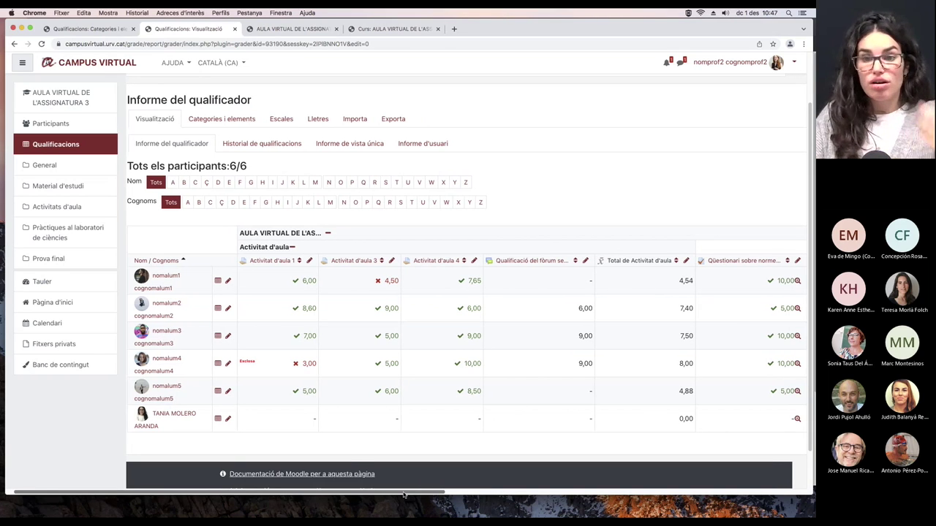
pyautogui.moveTo(404, 495); pyautogui.dragTo(545, 494)
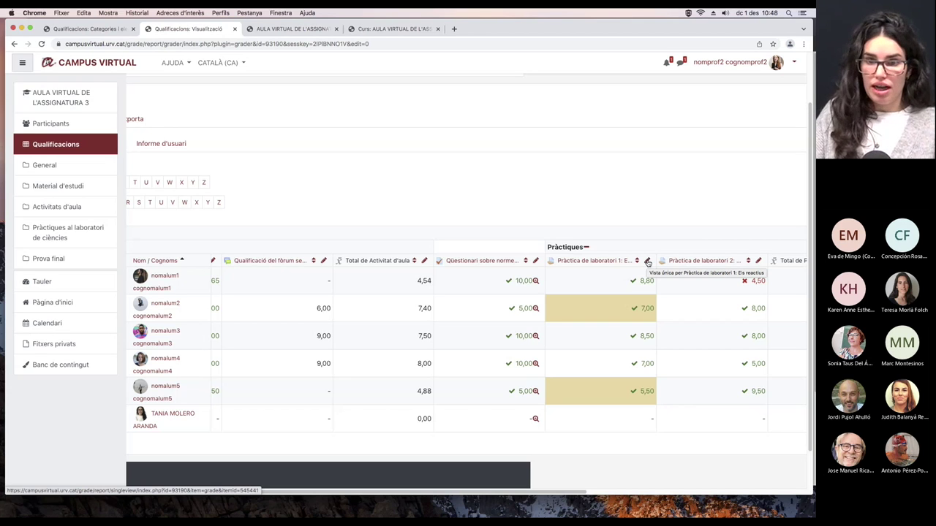
pyautogui.moveTo(583, 492); pyautogui.dragTo(417, 503)
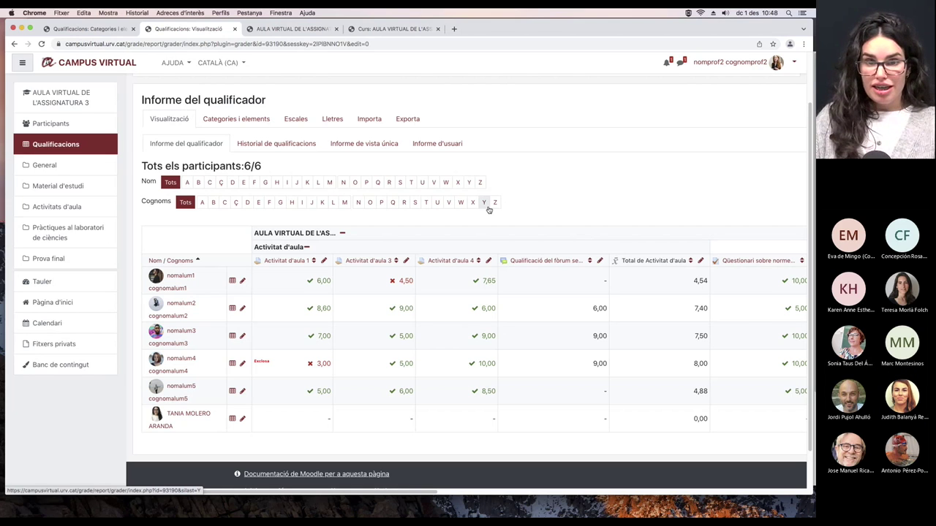
pyautogui.scroll(1, 591, 191)
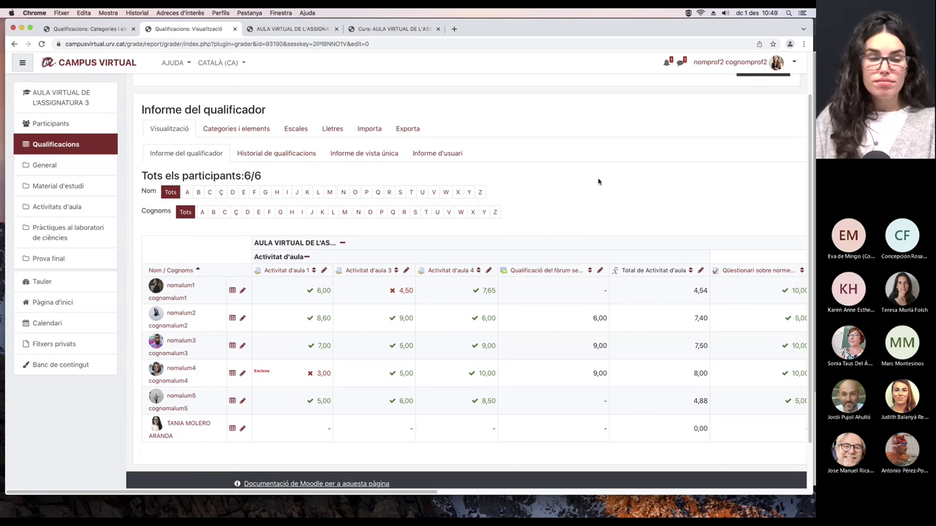
pyautogui.scroll(1, 598, 182)
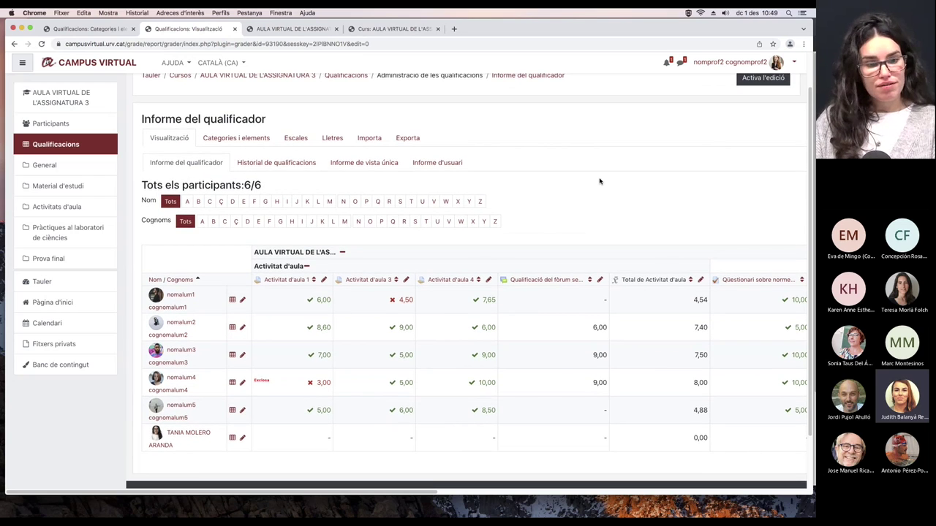
pyautogui.scroll(1, 600, 181)
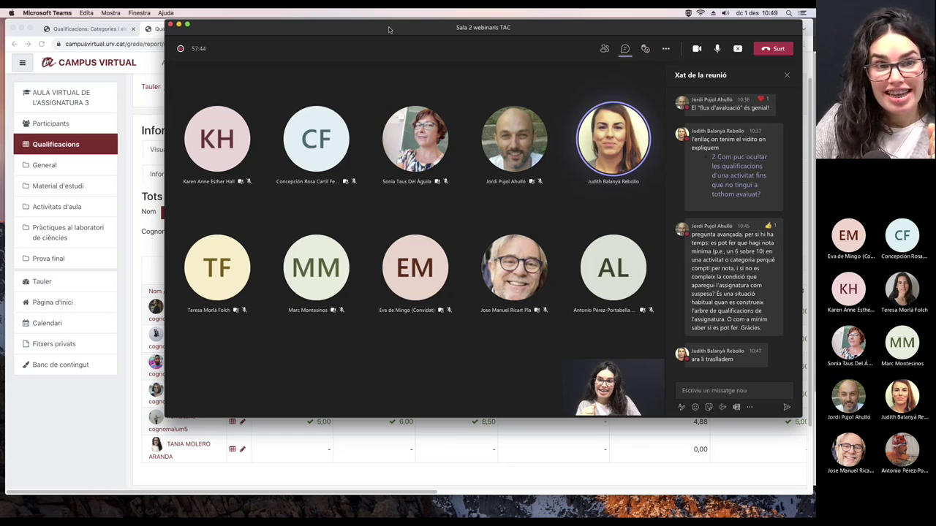
# Step: Minimize the meeting window and open the gradebook's Categories i elements setup
pyautogui.click(178, 24)
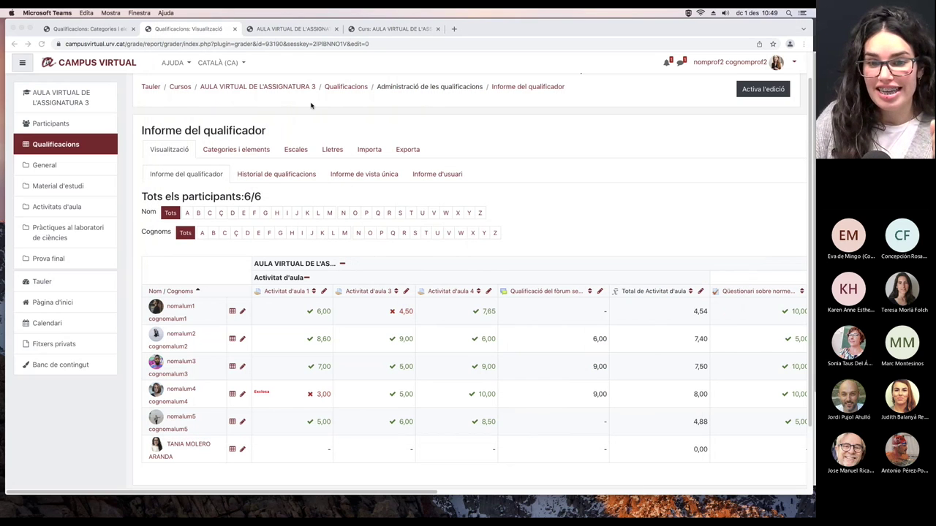
pyautogui.click(249, 151)
pyautogui.click(245, 150)
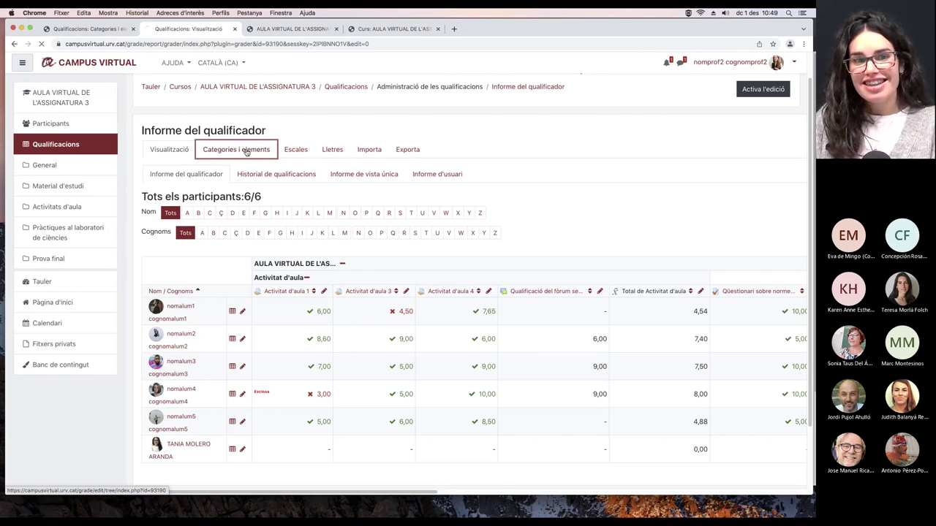
# Step: Examine the gradebook setup's categories, items, weights and maximum grades from Activitat d'aula down to Total del curs
pyautogui.scroll(-1, 651, 213)
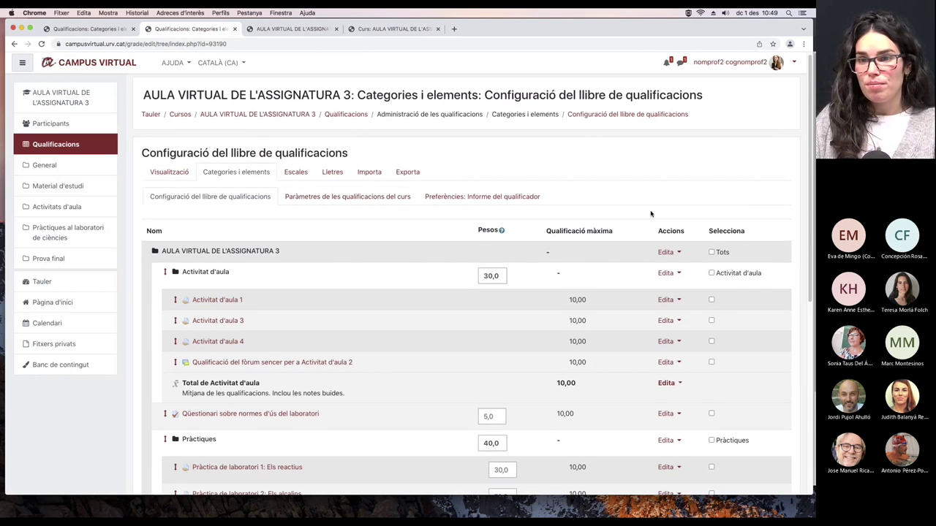
pyautogui.scroll(-2, 651, 214)
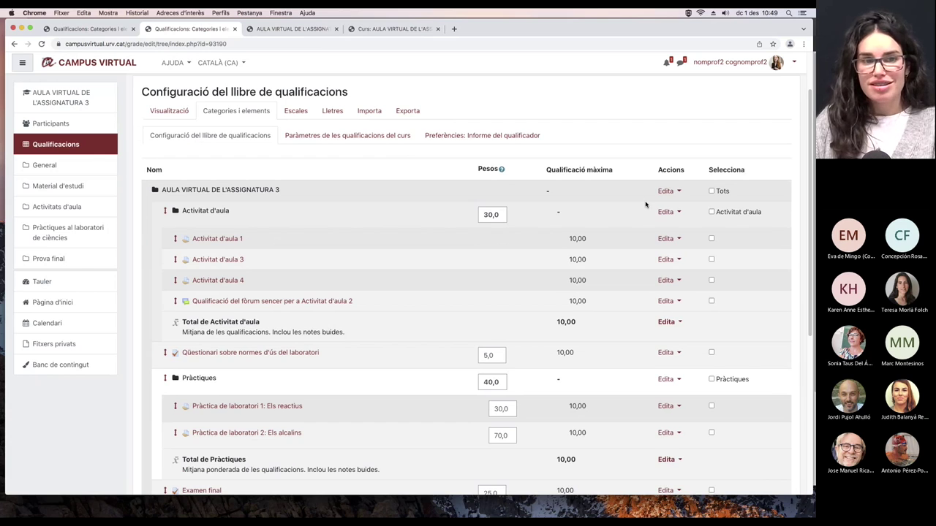
pyautogui.scroll(-1, 645, 205)
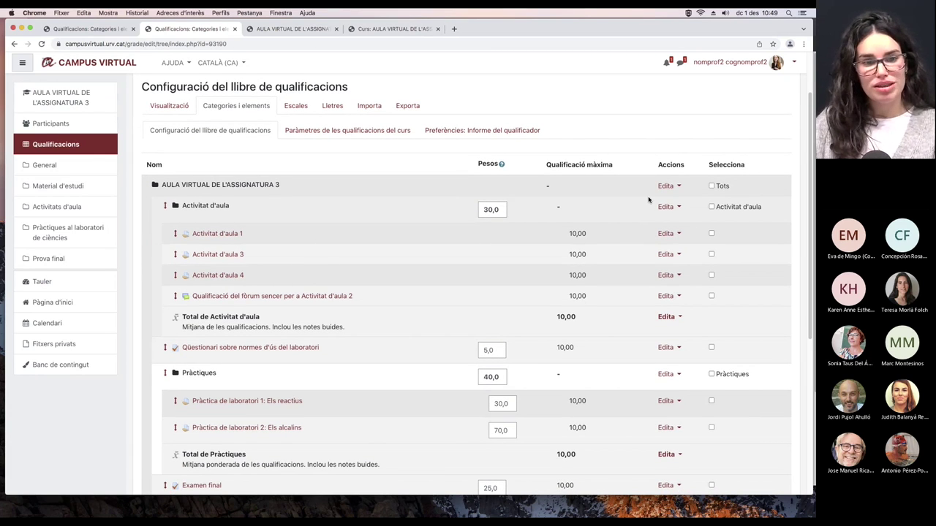
pyautogui.scroll(-1, 648, 200)
pyautogui.scroll(-3, 647, 199)
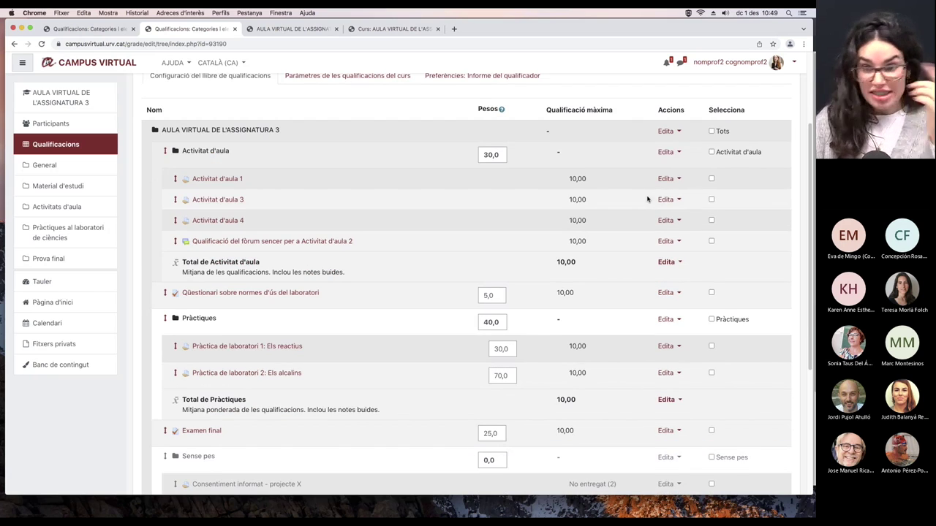
pyautogui.scroll(-1, 647, 198)
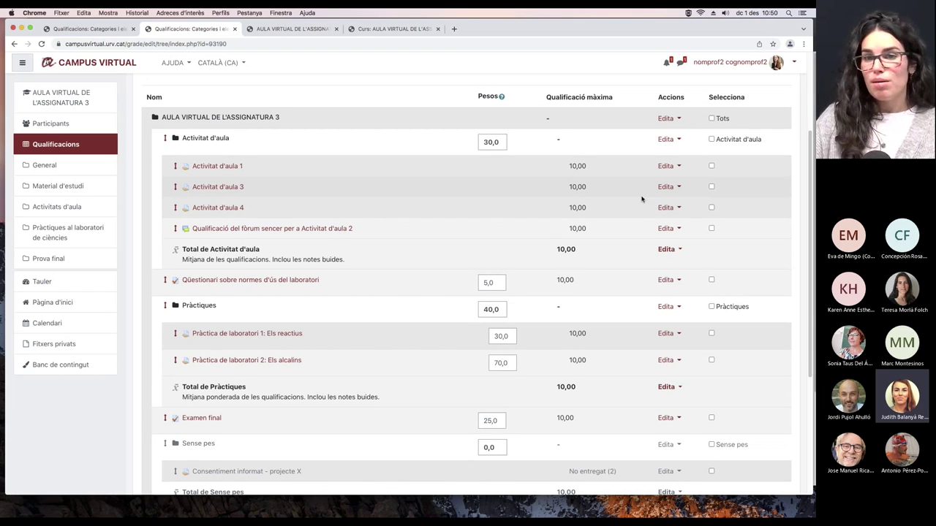
pyautogui.scroll(-1, 633, 249)
pyautogui.scroll(-1, 633, 249)
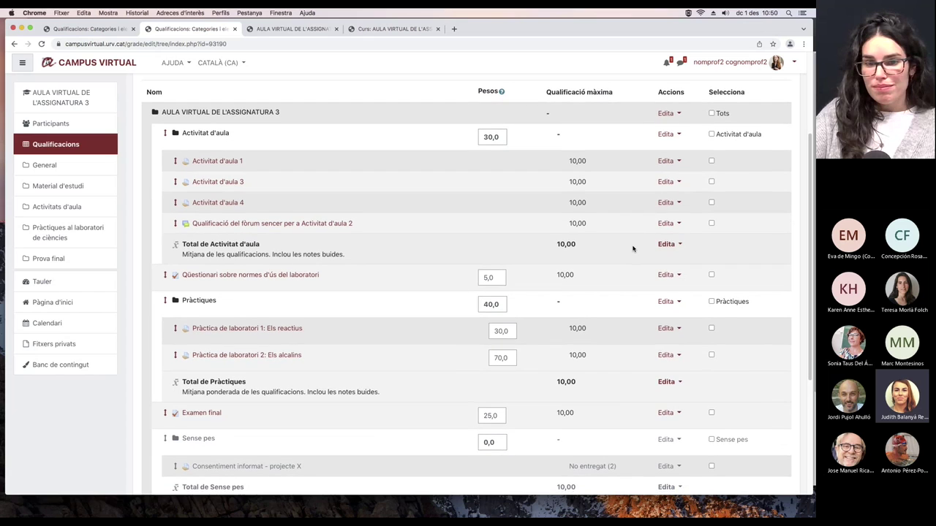
pyautogui.scroll(-3, 634, 249)
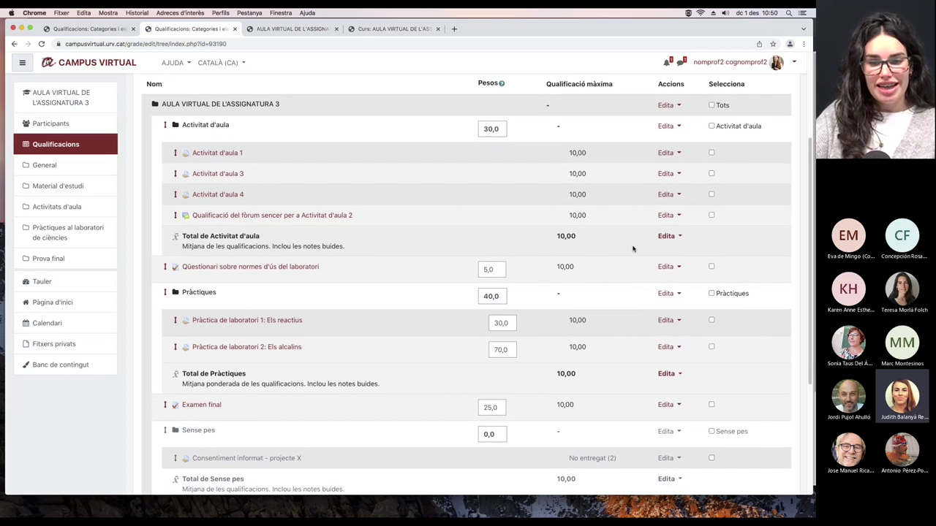
pyautogui.scroll(-5, 633, 249)
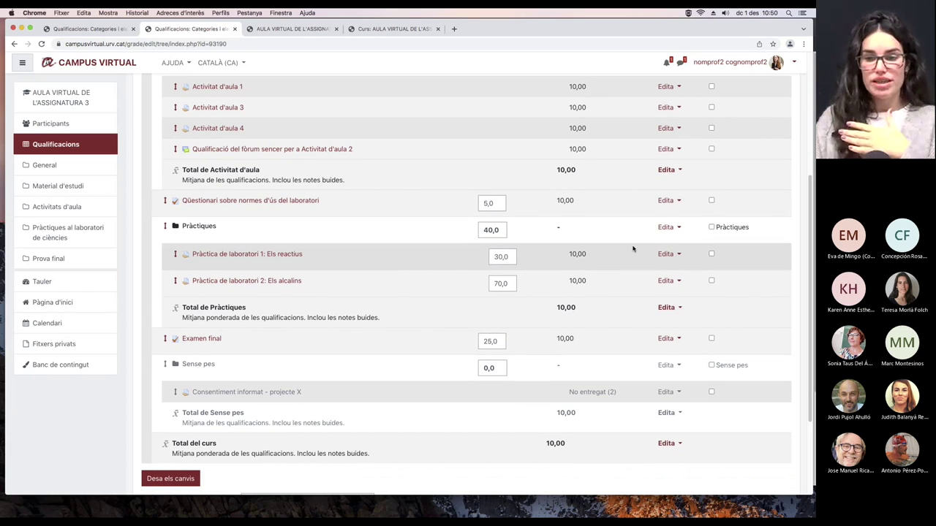
pyautogui.scroll(-5, 633, 245)
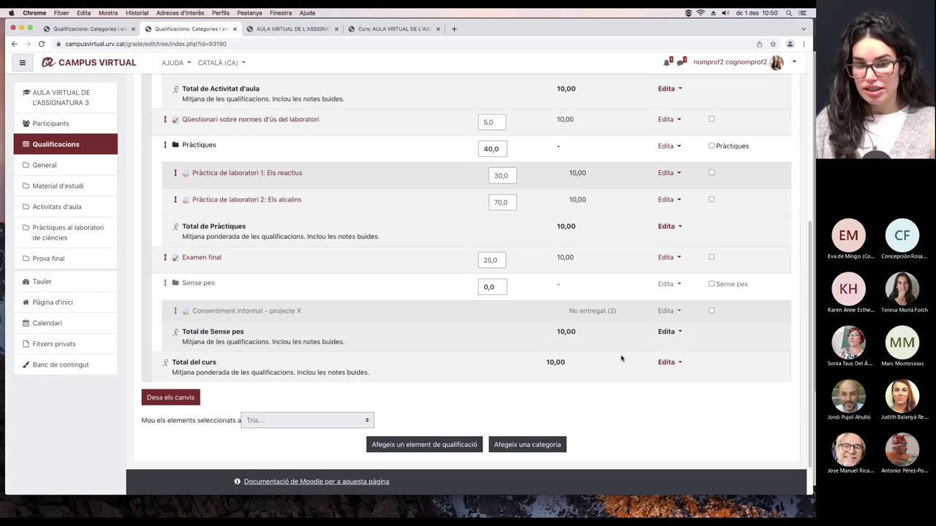
# Step: Open the calculation editor for Total del curs and review its formula field and the ID number fields of each item
pyautogui.click(674, 364)
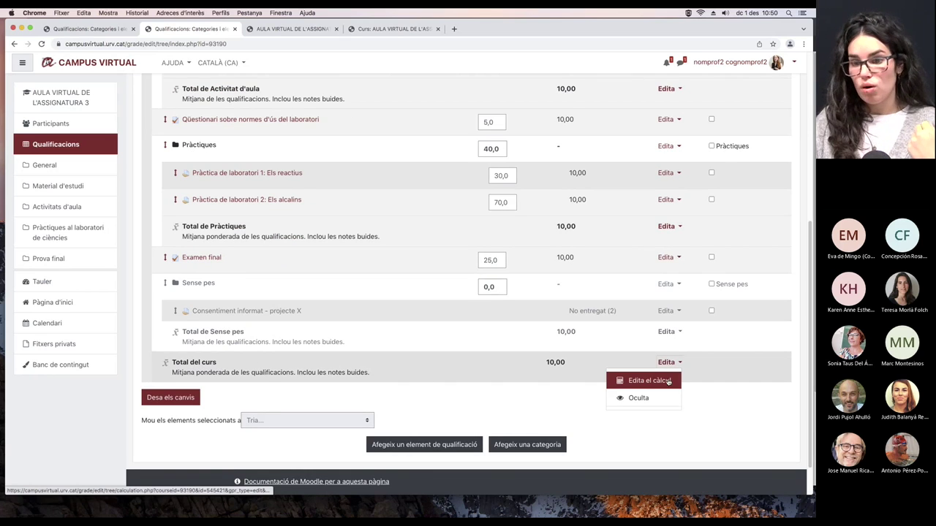
pyautogui.click(645, 381)
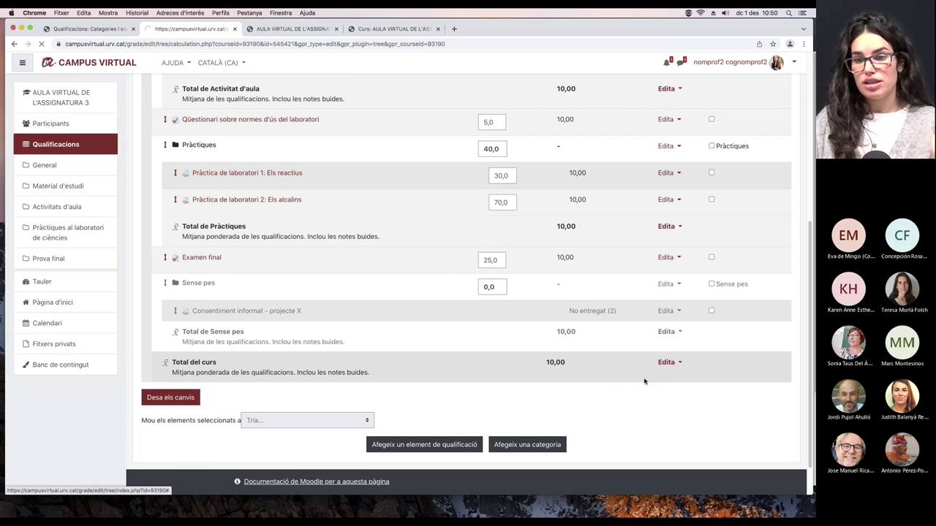
pyautogui.click(393, 205)
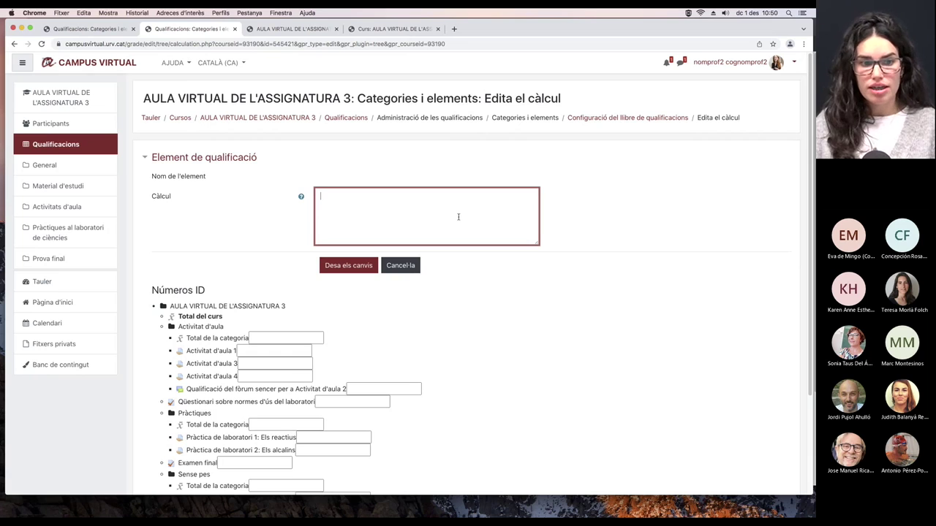
pyautogui.scroll(-1, 231, 367)
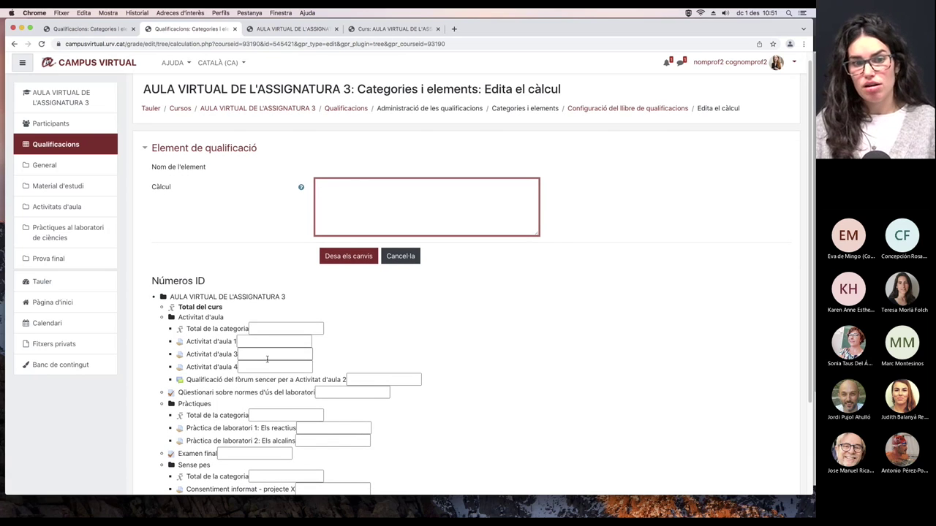
pyautogui.scroll(-1, 272, 350)
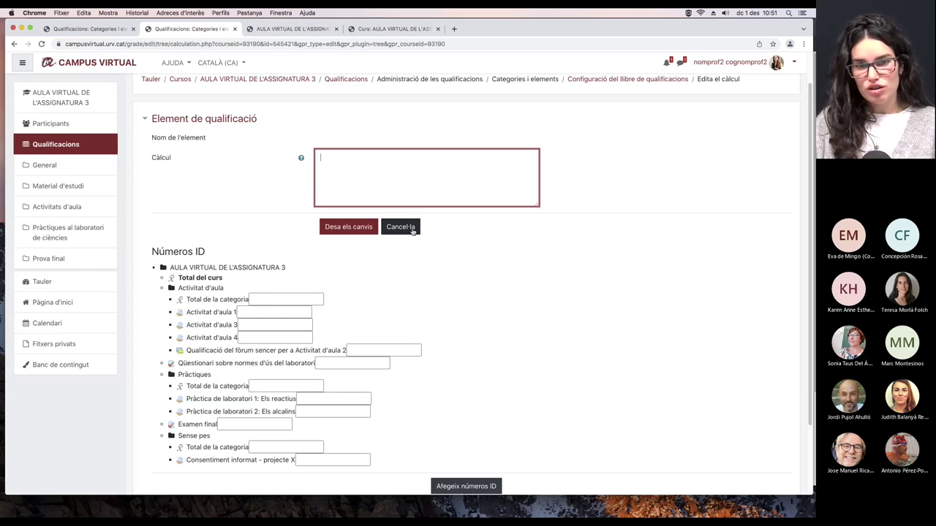
pyautogui.scroll(1, 383, 189)
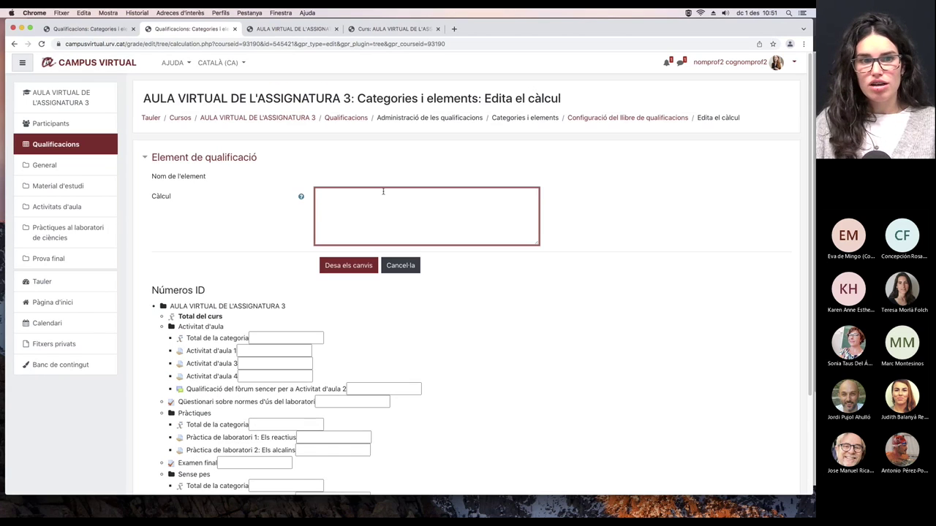
# Step: Open the Manuals d'ús help wiki and search it for "condic"
pyautogui.click(191, 62)
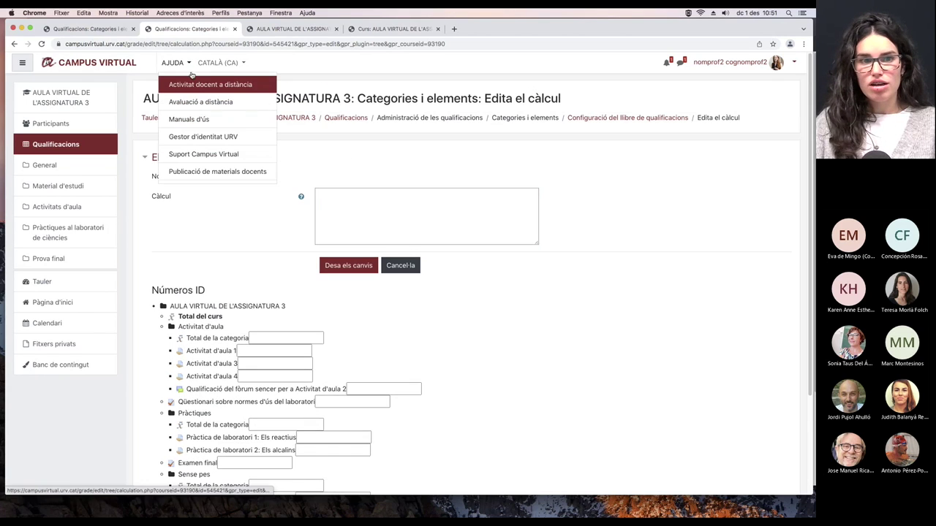
pyautogui.click(198, 121)
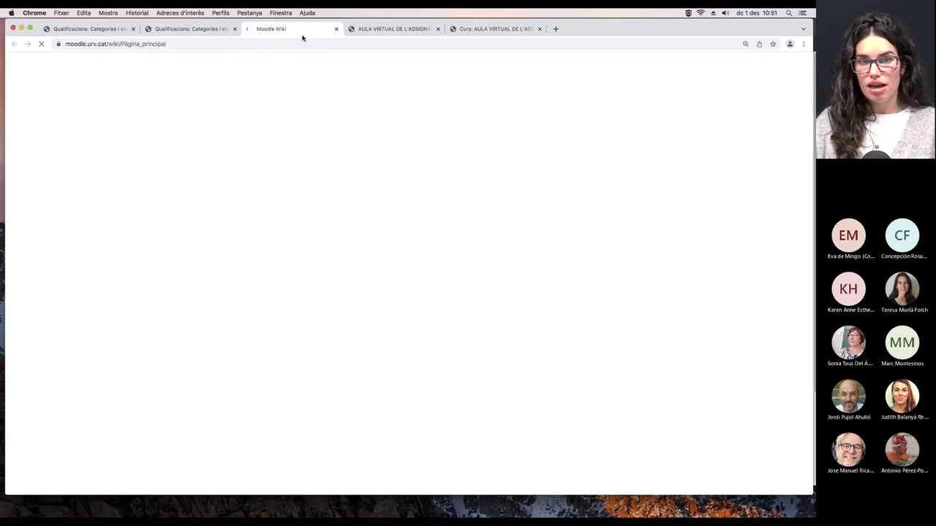
pyautogui.click(551, 65)
pyautogui.write('condicio')
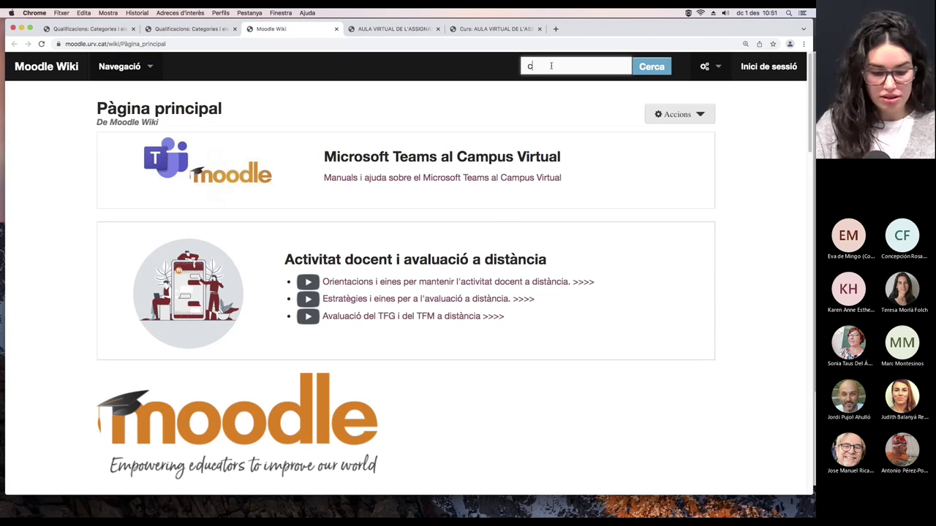
pyautogui.press('BackSpace')
pyautogui.press('BackSpace')
pyautogui.press('Return')
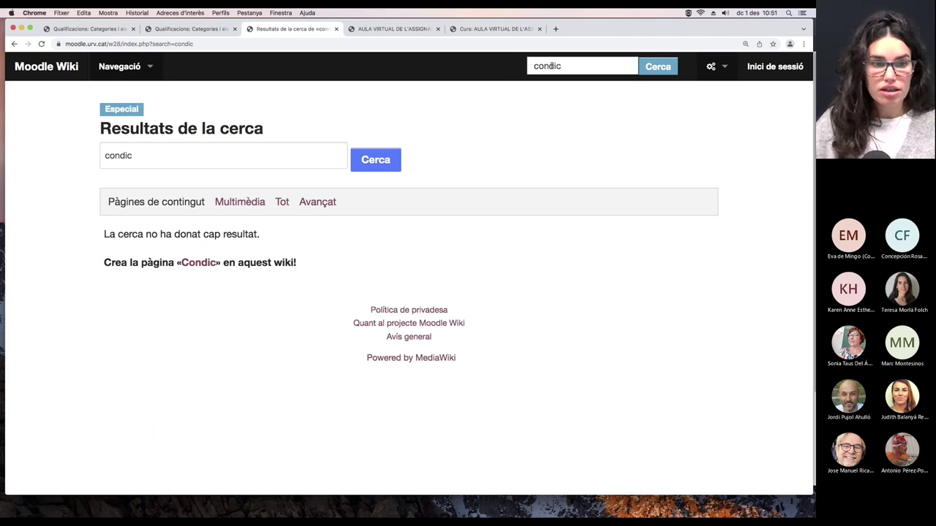
# Step: Search the wiki for "condiccionants", and open the suggested Qualificacions page
pyautogui.click(581, 65)
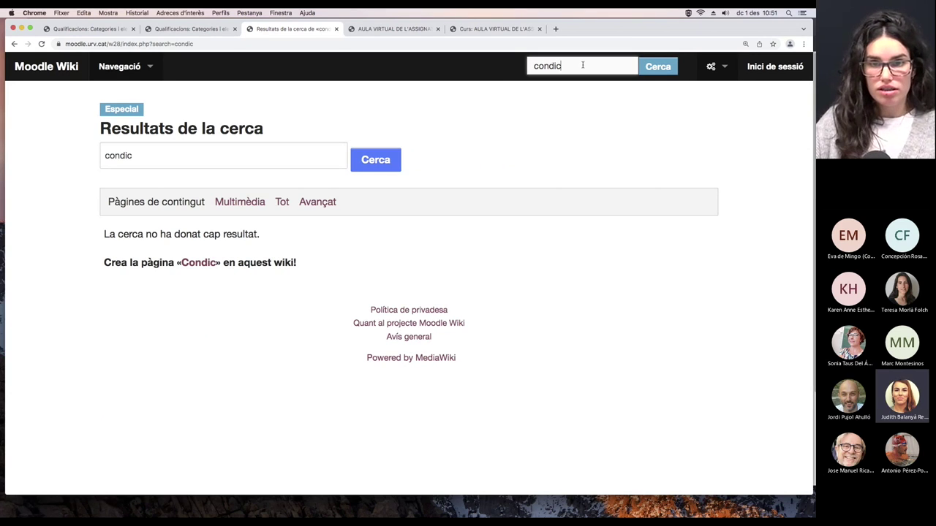
pyautogui.write('cio')
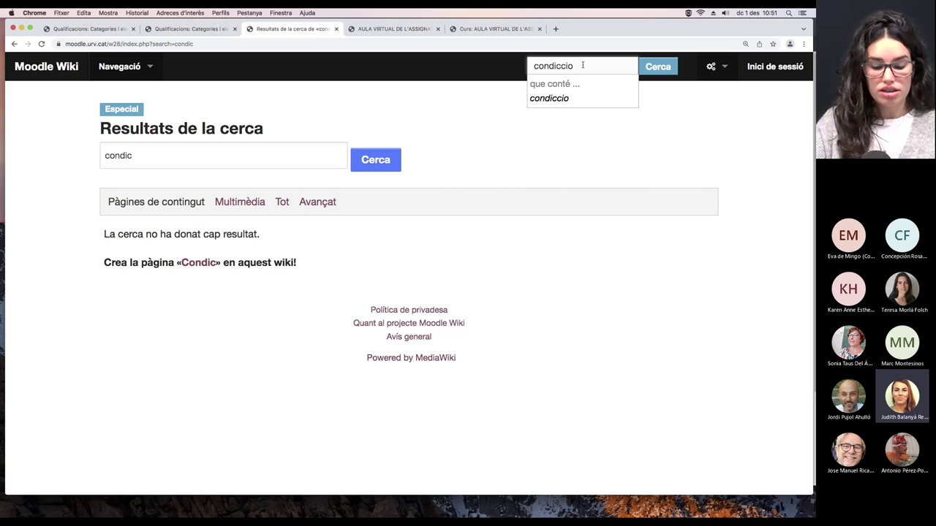
pyautogui.write('nants')
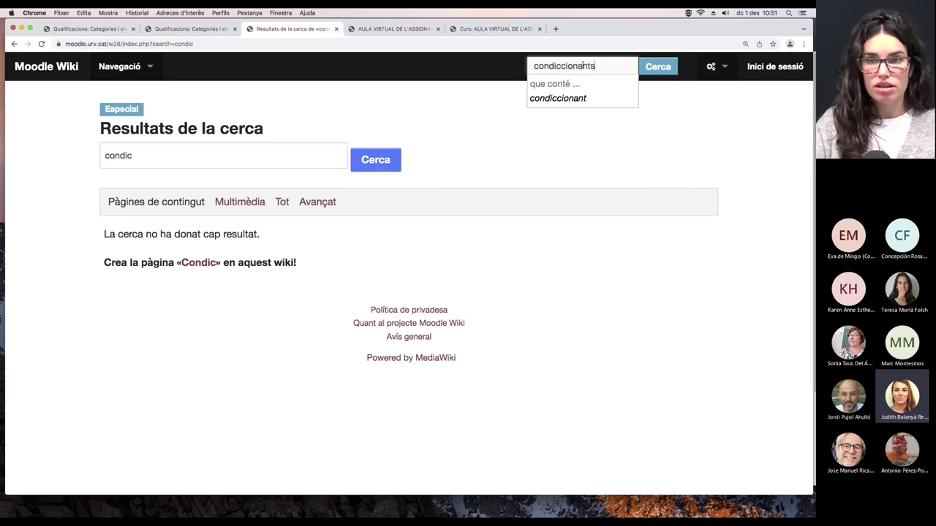
pyautogui.press('Return')
pyautogui.doubleClick(610, 67)
pyautogui.write('qualificacions')
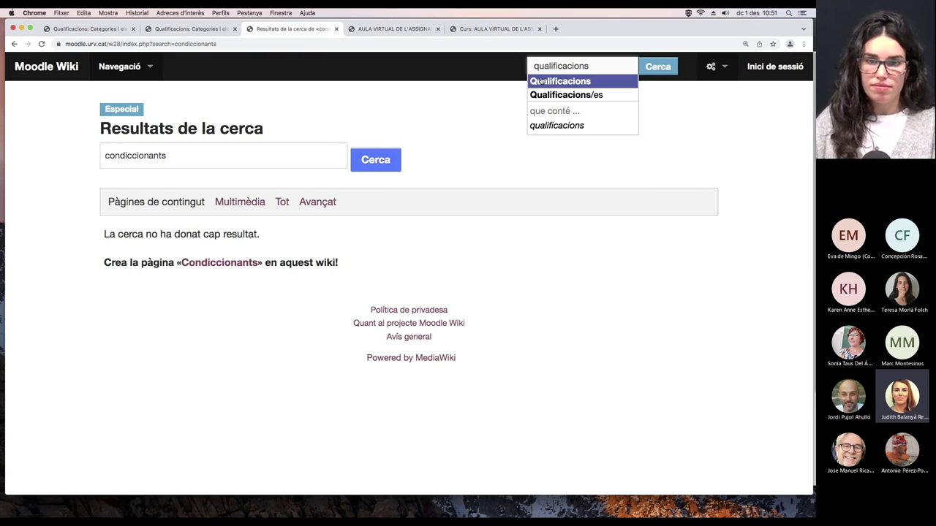
pyautogui.click(541, 80)
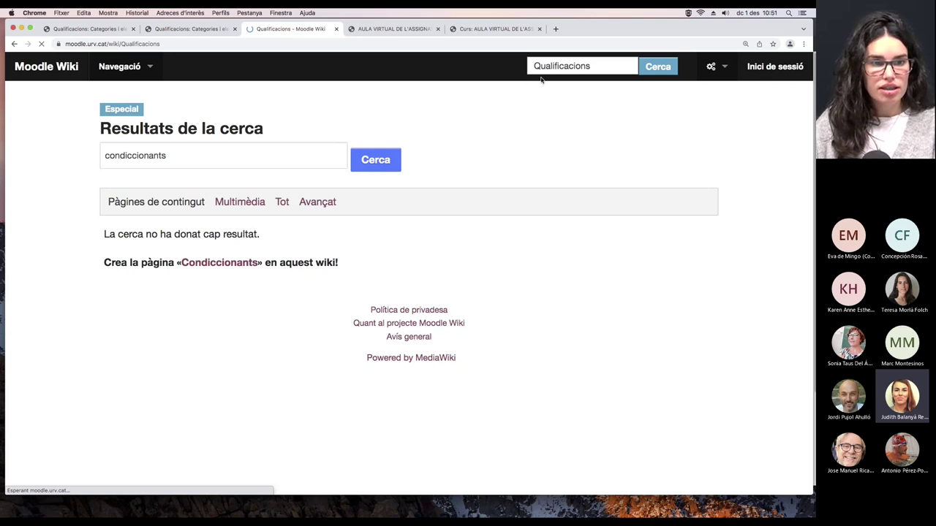
# Step: Search the wiki for "condicionals" and open the article "Com puc crear condicionals a la graella de qualificacions?"
pyautogui.click(569, 66)
pyautogui.write('co')
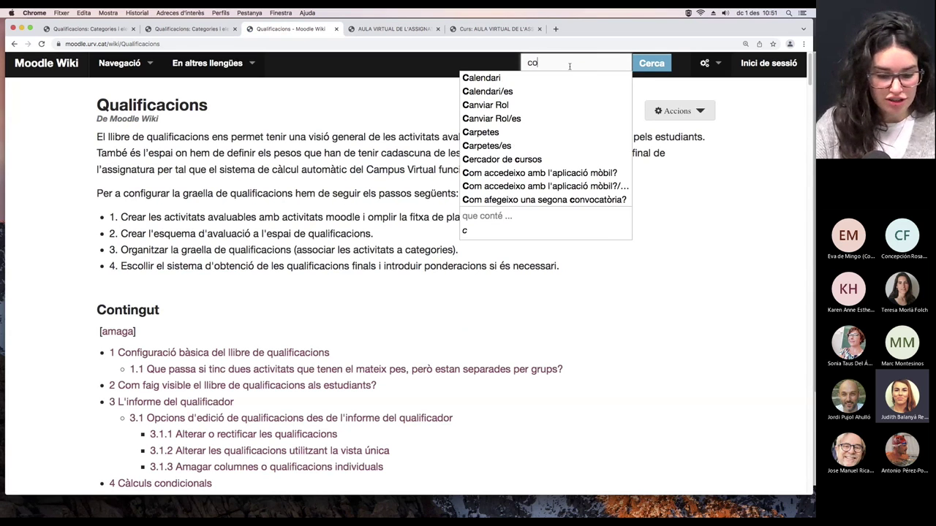
pyautogui.write('ndicionals')
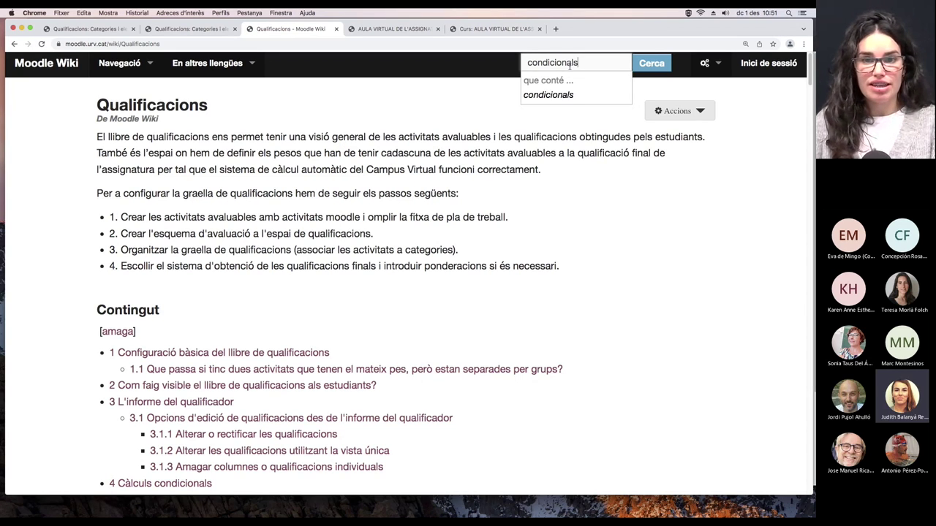
pyautogui.press('Return')
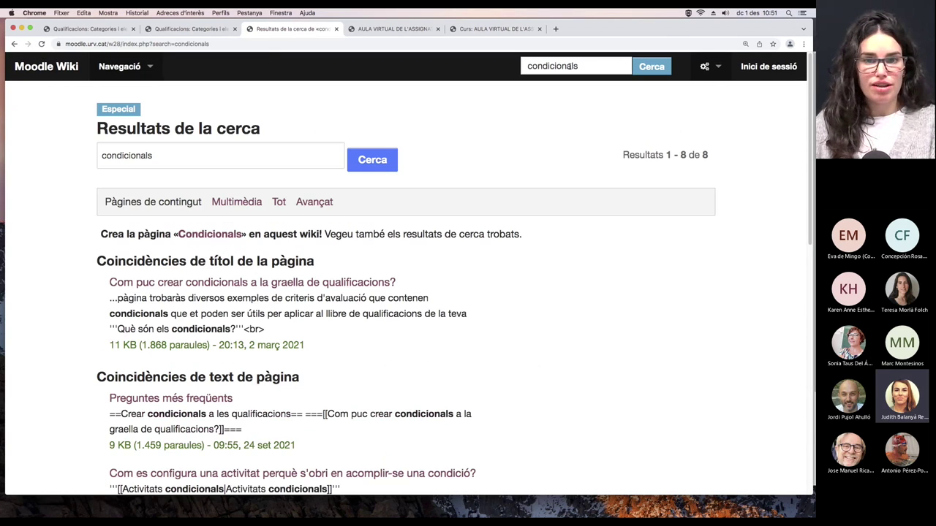
pyautogui.scroll(-1, 379, 231)
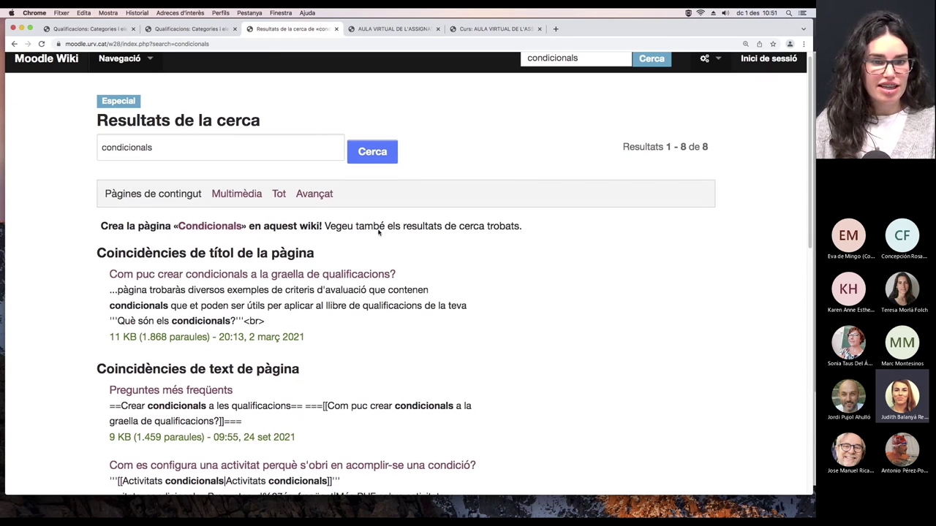
pyautogui.click(304, 275)
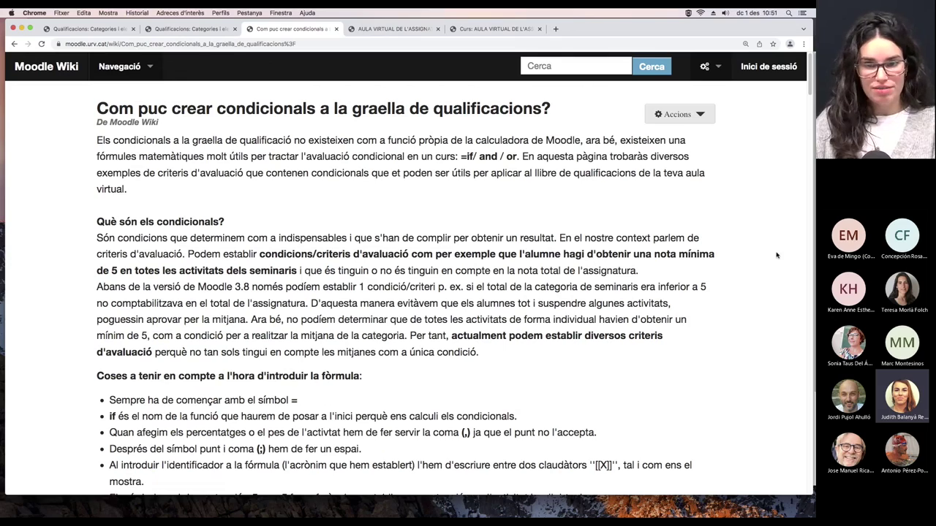
# Step: Read the article's explanation of conditionals, its rules for writing the formula, and the list of practical cases
pyautogui.scroll(-2, 777, 255)
pyautogui.scroll(-3, 775, 255)
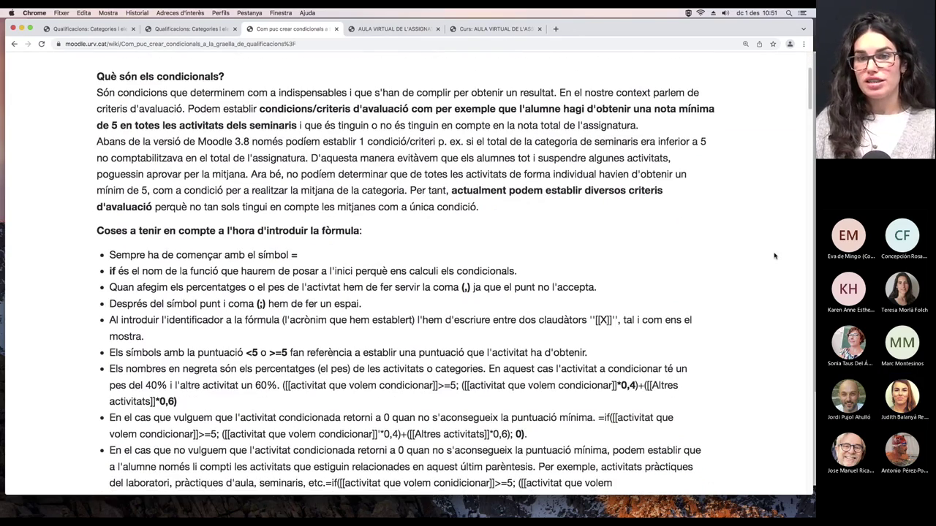
pyautogui.scroll(4, 775, 255)
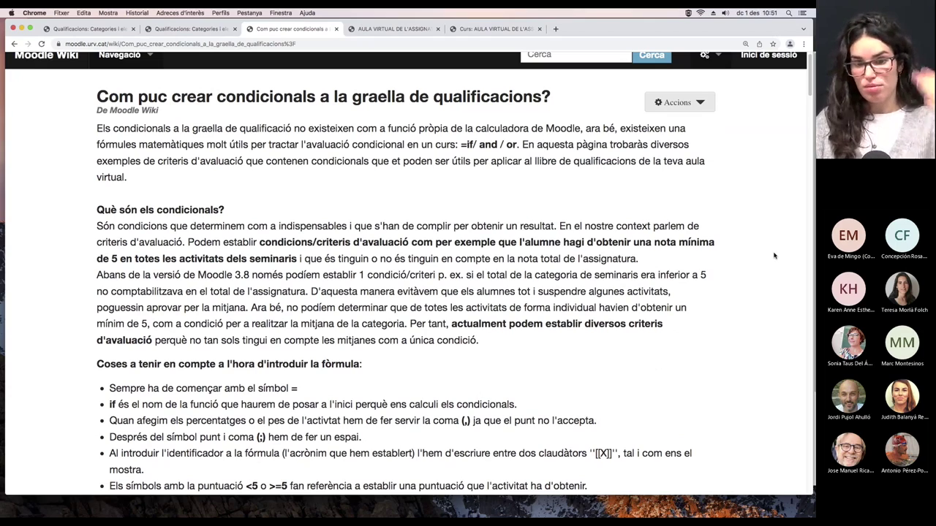
pyautogui.scroll(-4, 775, 255)
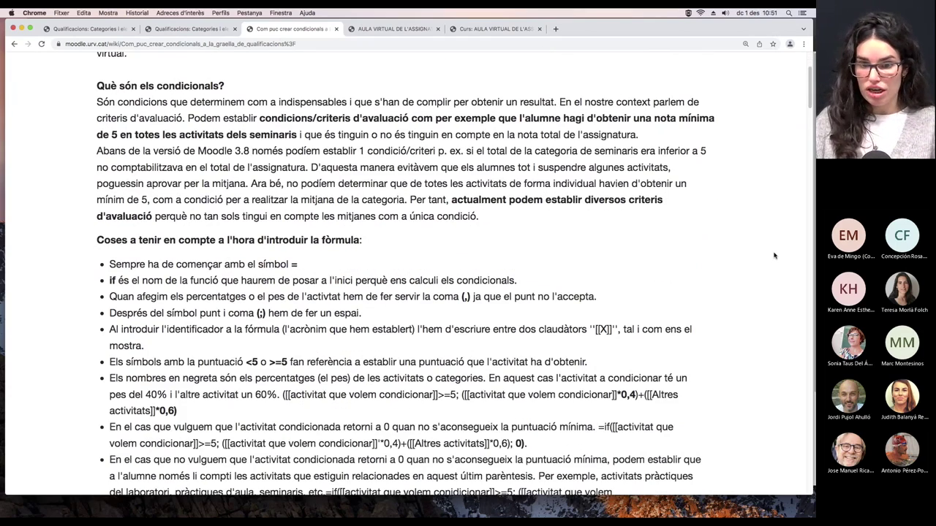
pyautogui.scroll(-7, 774, 255)
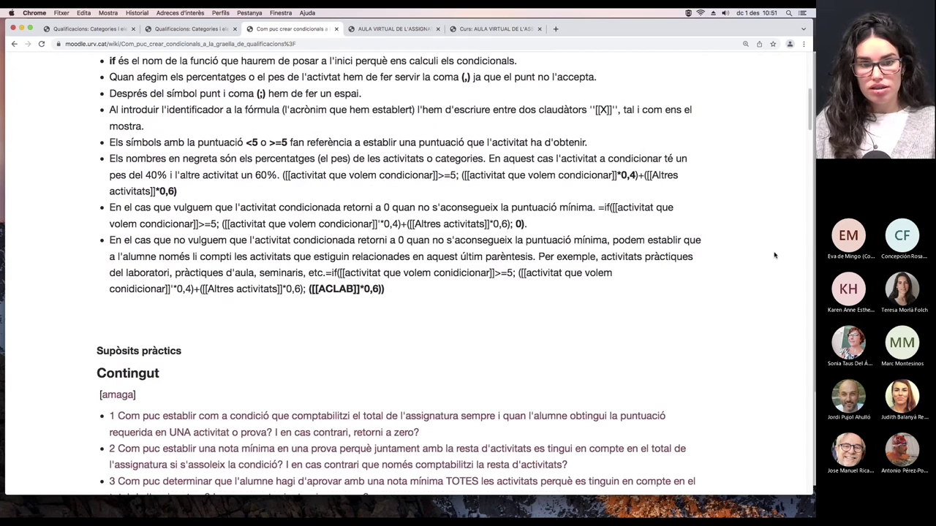
# Step: Examine the article's last example formula with the ACLAB alternative, the list of practical cases, and the instructions for practical case 1
pyautogui.moveTo(385, 278); pyautogui.dragTo(326, 261)
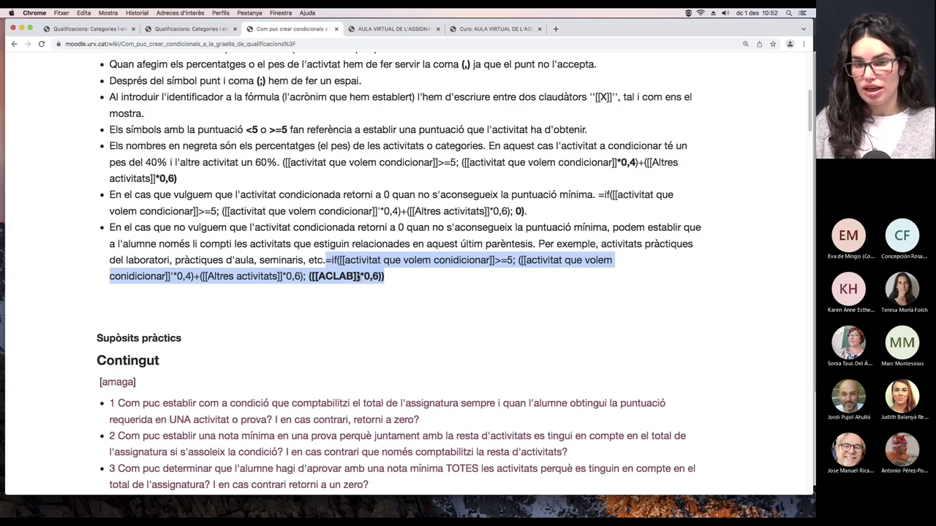
pyautogui.scroll(-3, 422, 302)
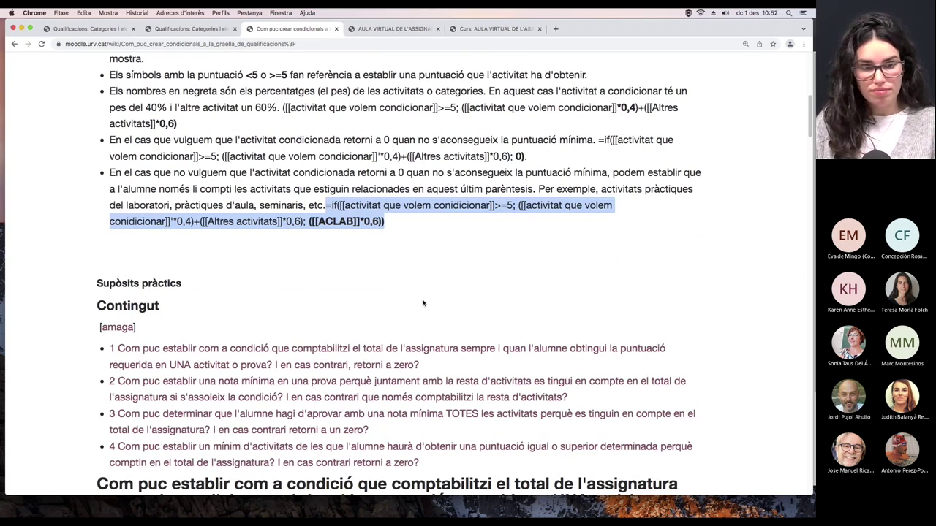
pyautogui.scroll(-6, 423, 303)
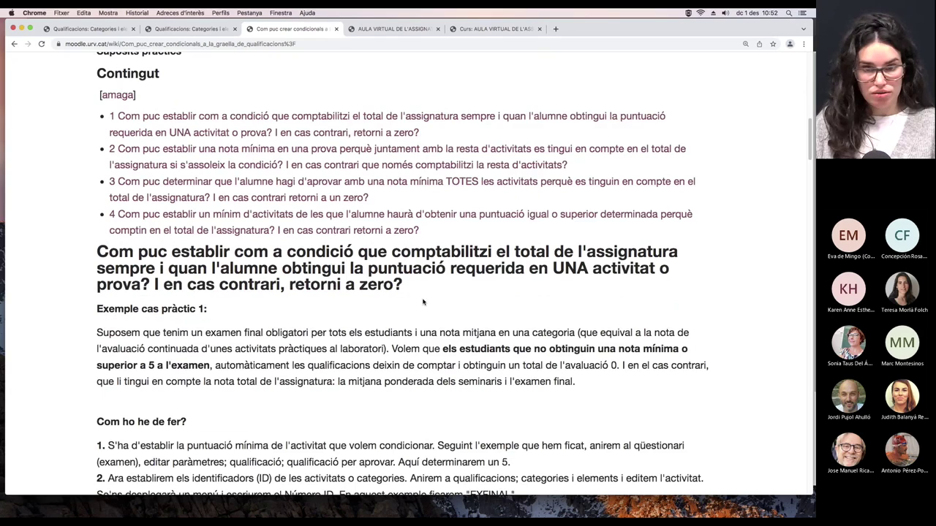
pyautogui.scroll(-10, 423, 303)
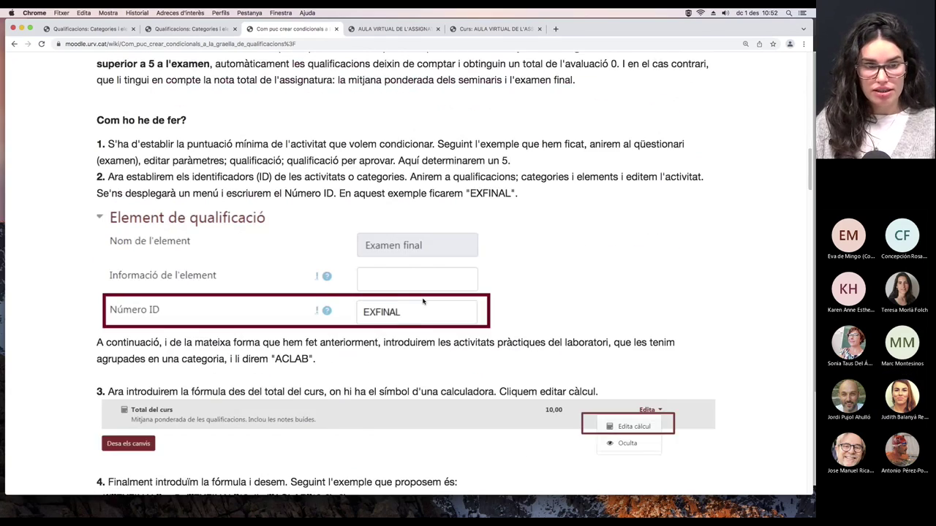
pyautogui.scroll(13, 422, 302)
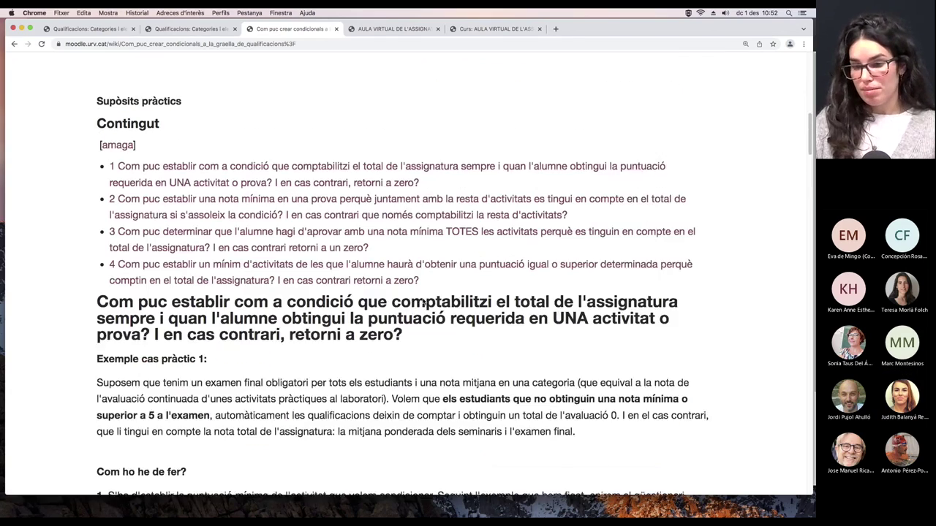
pyautogui.scroll(3, 422, 300)
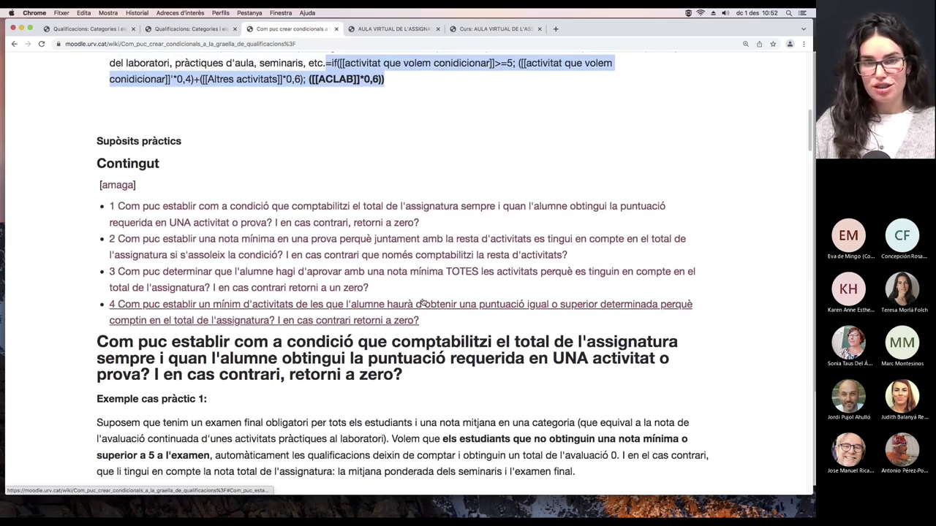
pyautogui.scroll(12, 423, 302)
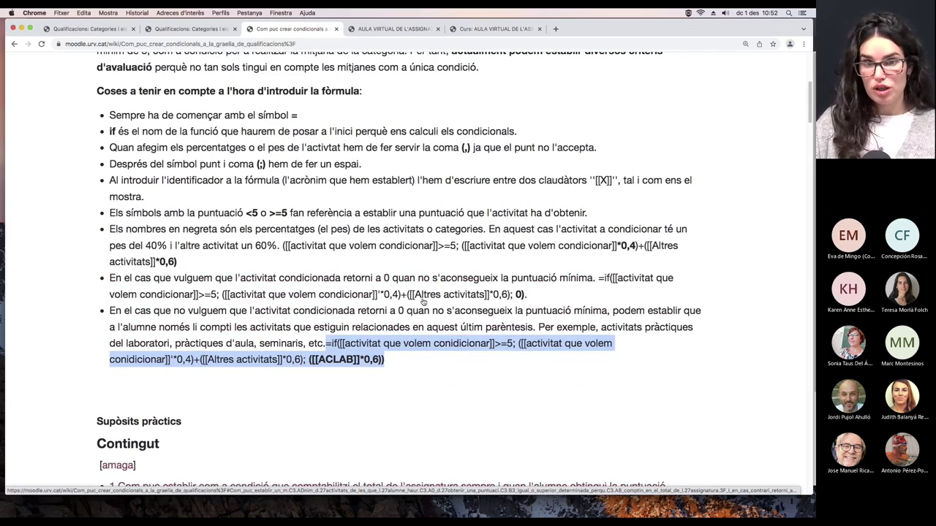
pyautogui.scroll(5, 423, 301)
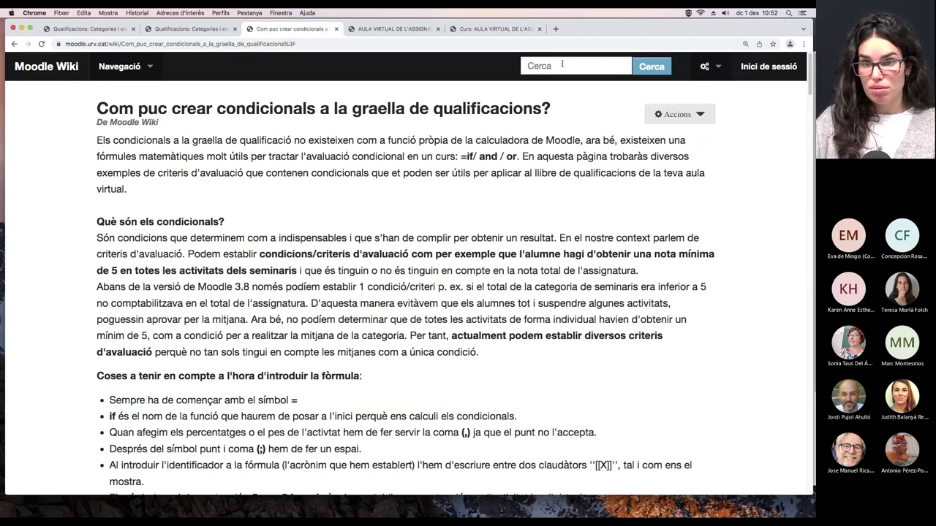
# Step: Search the wiki for "qualifica" and open the suggested Qualificacions page
pyautogui.click(558, 65)
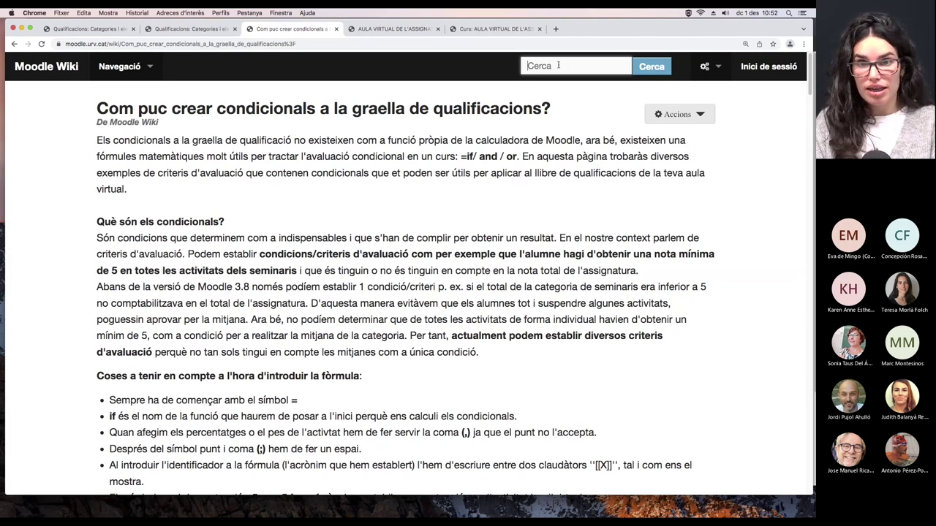
pyautogui.write('qu')
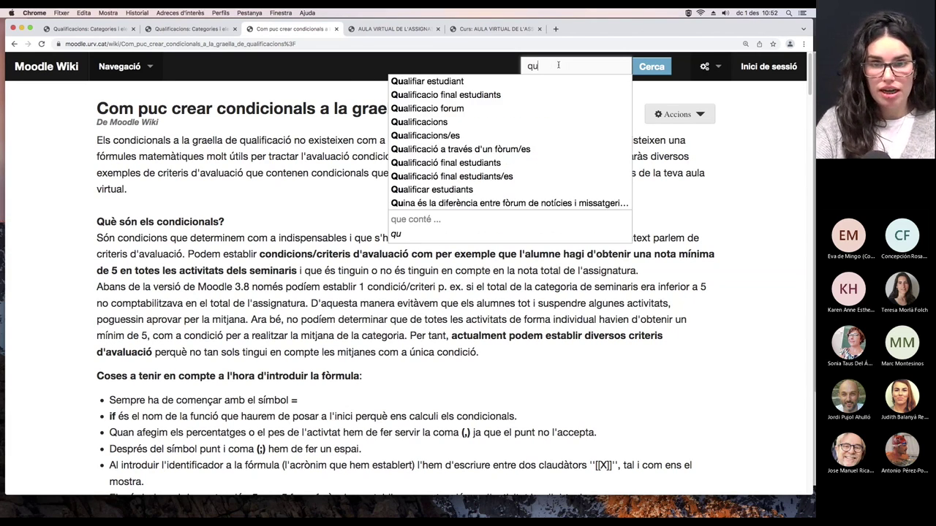
pyautogui.write('ali')
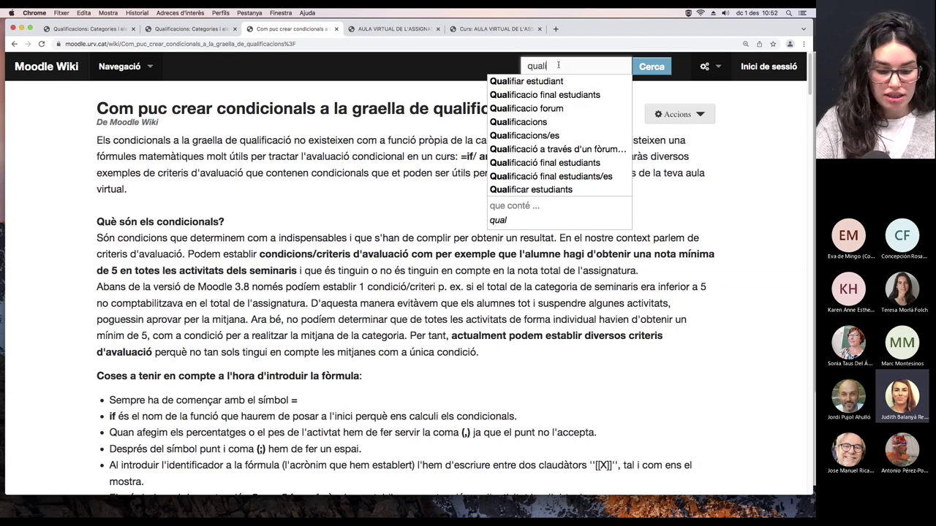
pyautogui.write('ficaio')
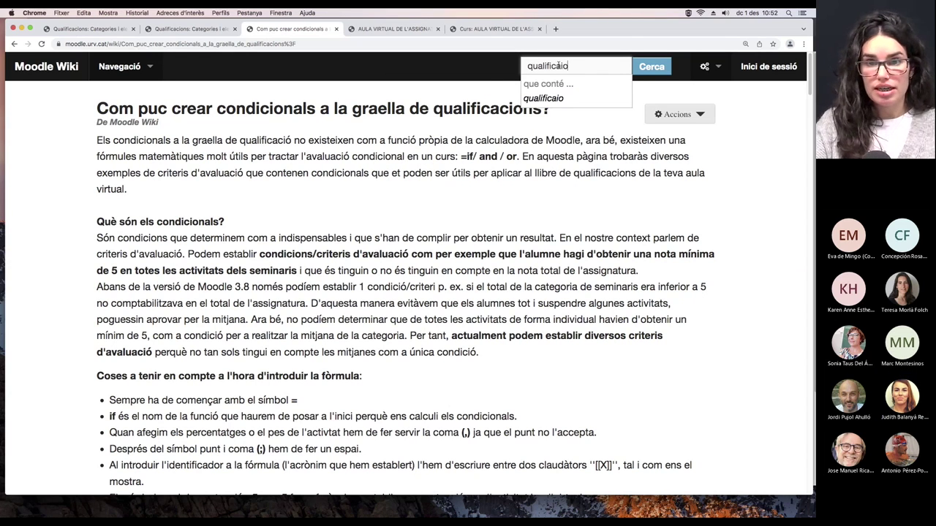
pyautogui.press('BackSpace')
pyautogui.press('BackSpace')
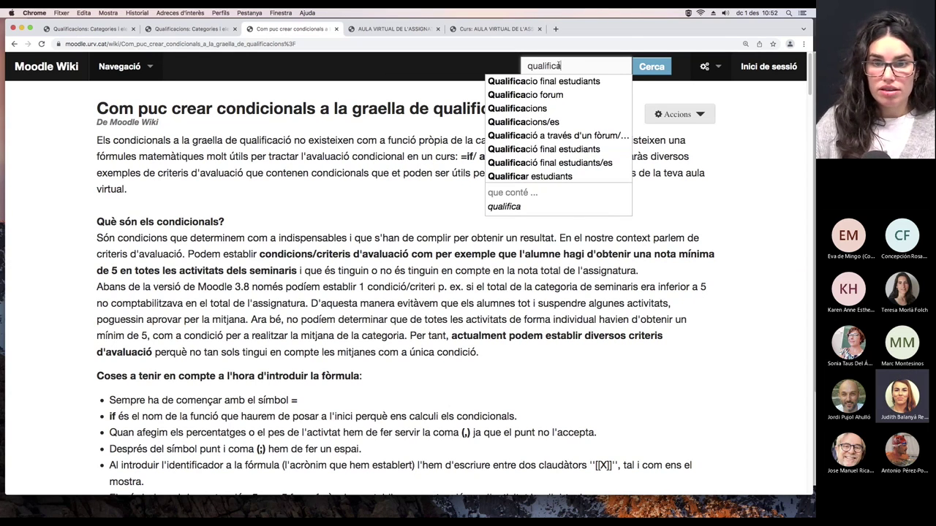
pyautogui.click(542, 108)
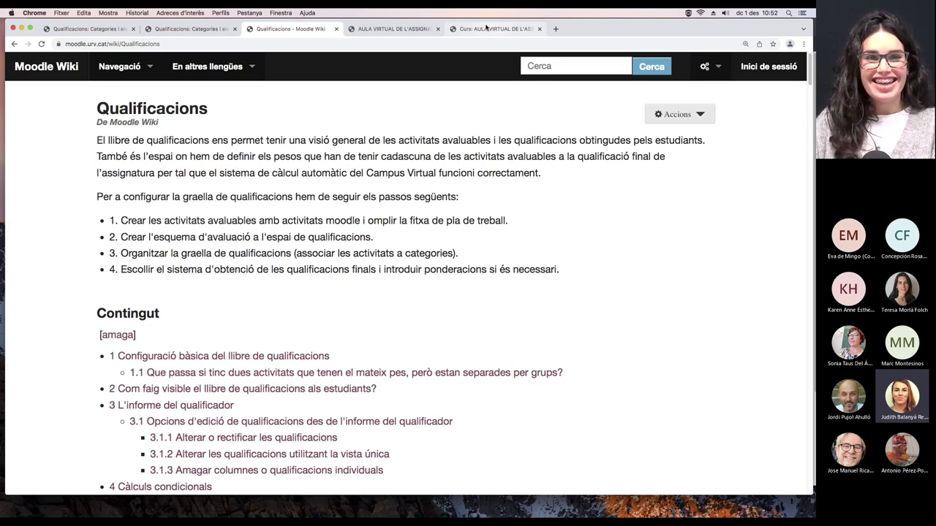
# Step: Return to AULA VIRTUAL DE L'ASSIGNATURA 3 in the Campus Virtual, open its course page, and turn editing on
pyautogui.click(193, 29)
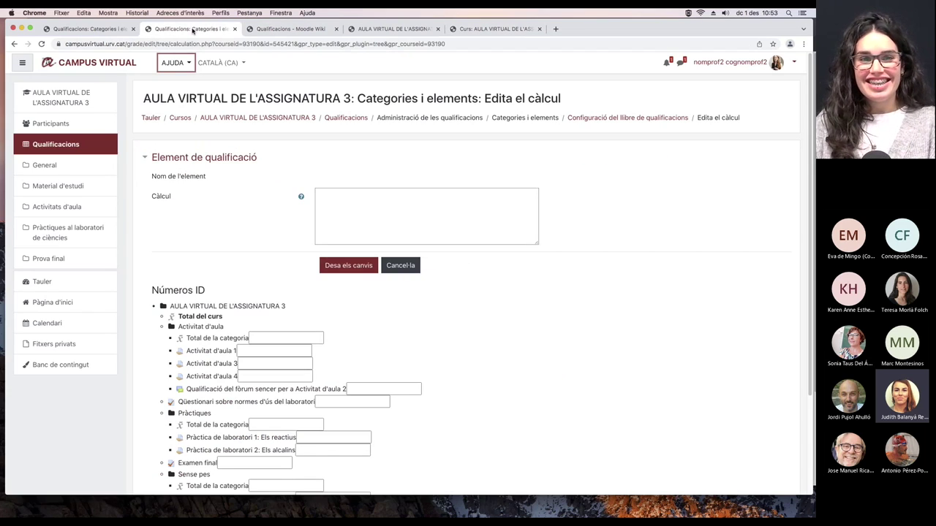
pyautogui.click(346, 119)
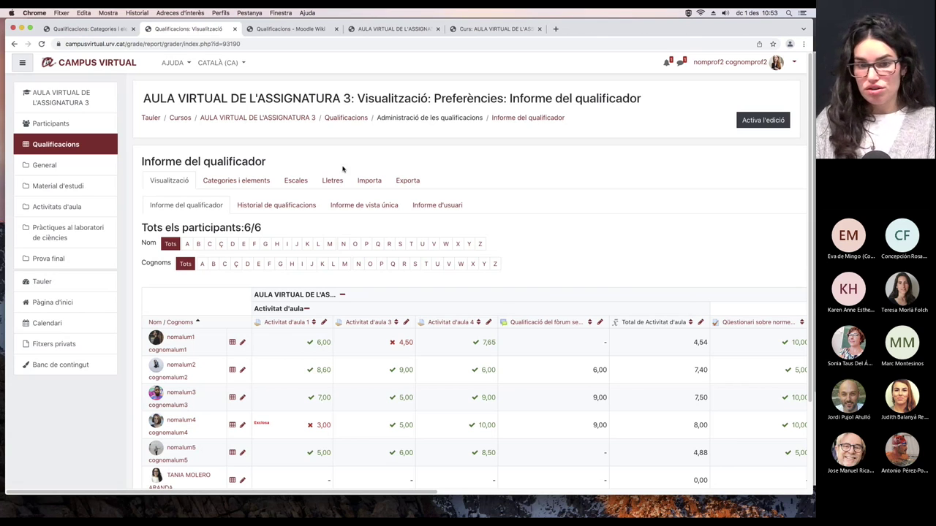
pyautogui.click(294, 120)
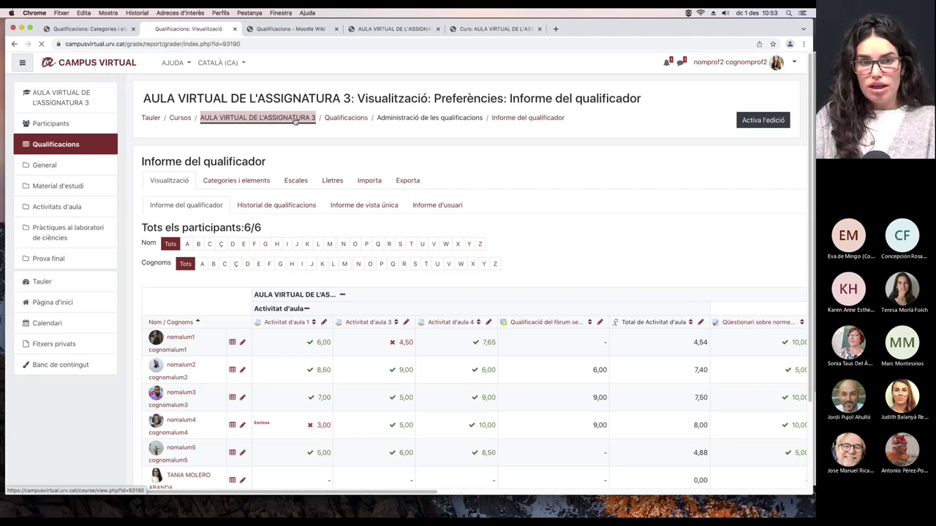
pyautogui.scroll(-8, 502, 253)
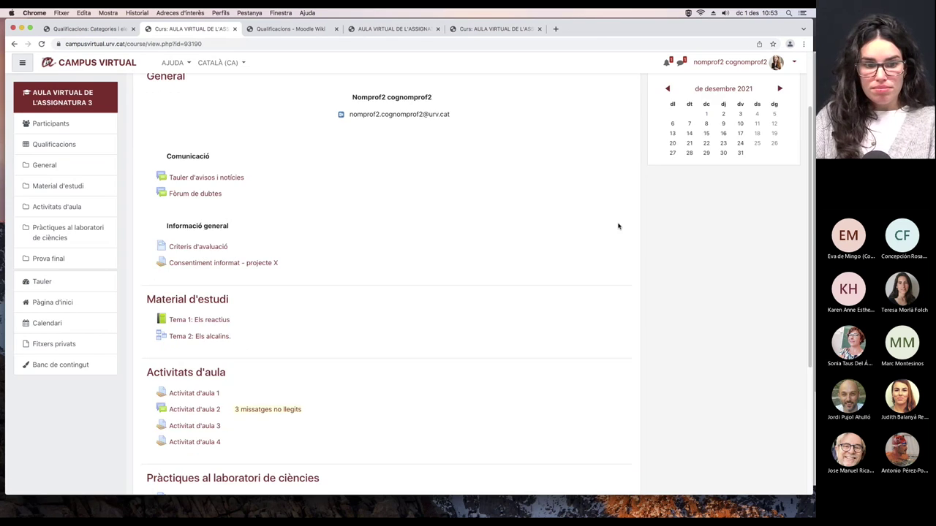
pyautogui.scroll(10, 592, 253)
pyautogui.click(750, 121)
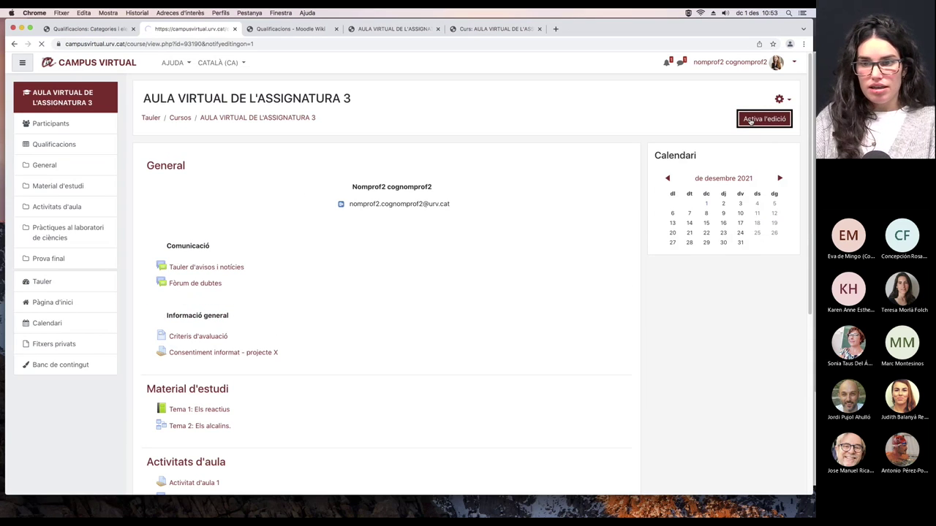
# Step: Start adding a Tasca activity to the course's Prova final section
pyautogui.scroll(-10, 564, 362)
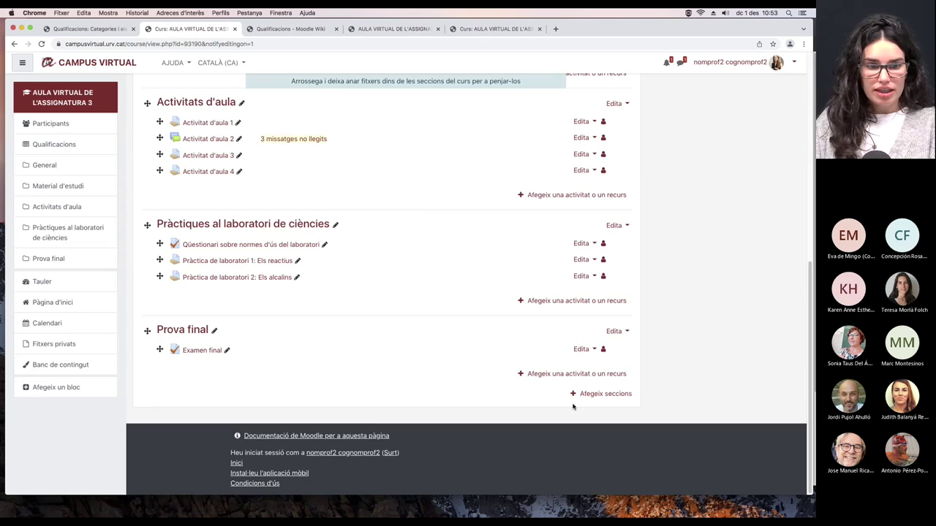
pyautogui.click(607, 395)
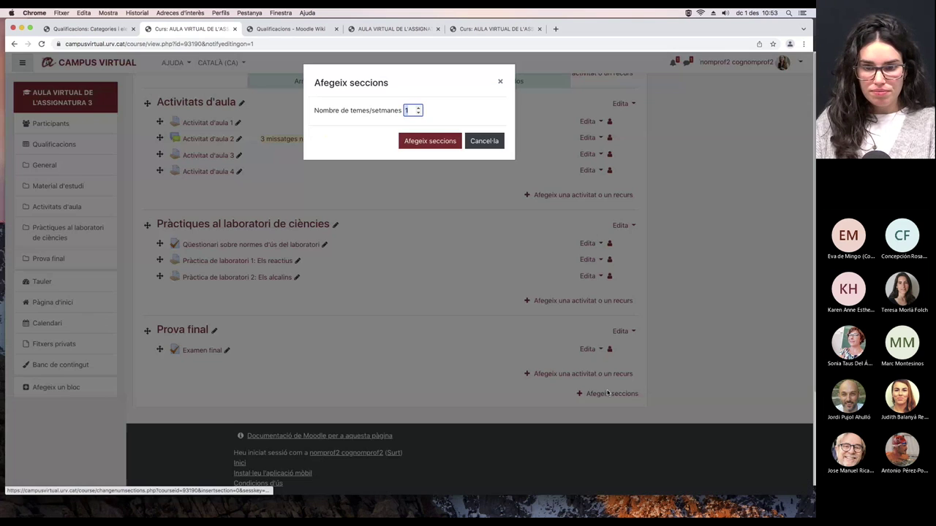
pyautogui.click(493, 140)
pyautogui.click(589, 375)
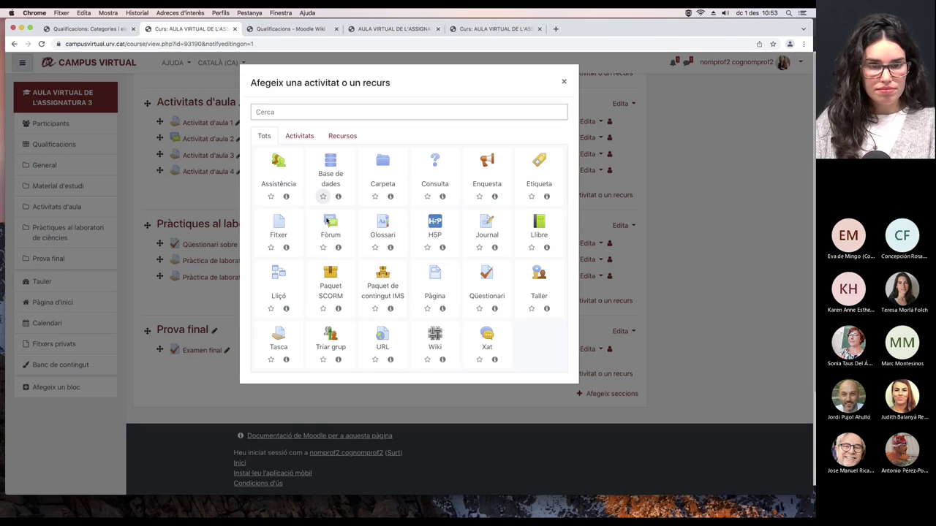
pyautogui.click(287, 359)
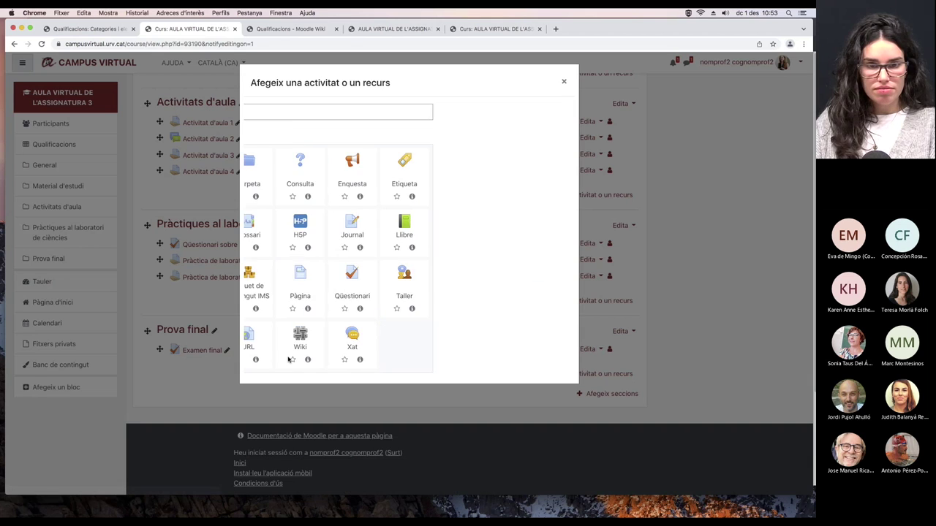
pyautogui.click(271, 358)
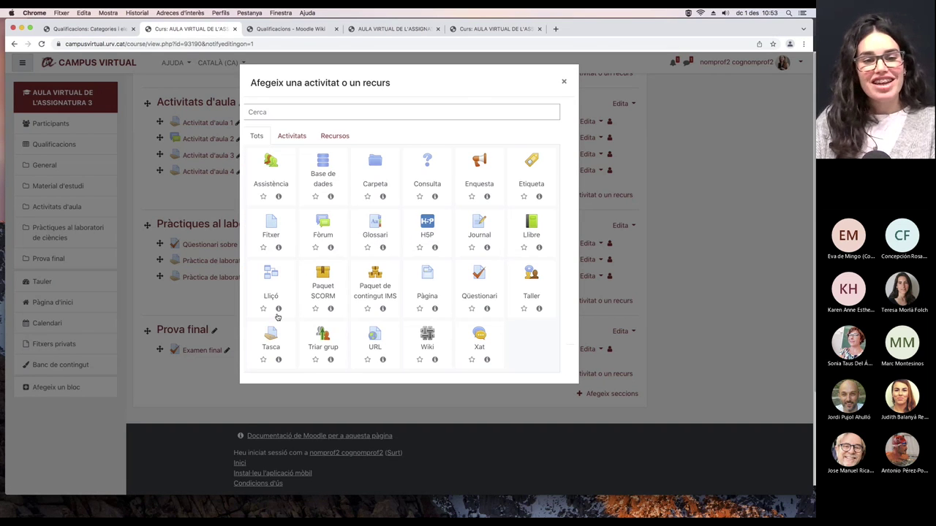
pyautogui.click(271, 338)
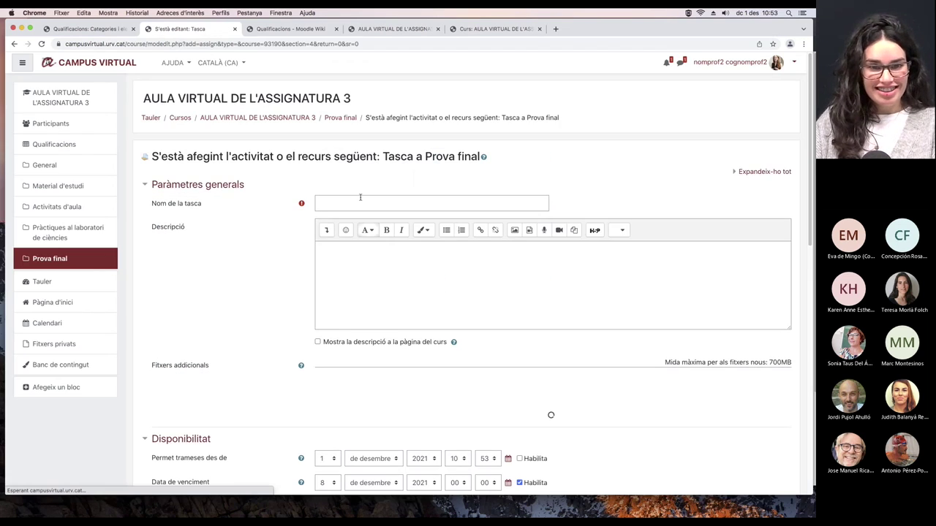
# Step: Name the new assignment "htdhr", save it to the course, and hide it from students
pyautogui.click(360, 199)
pyautogui.write('Prova')
pyautogui.scroll(-5, 388, 281)
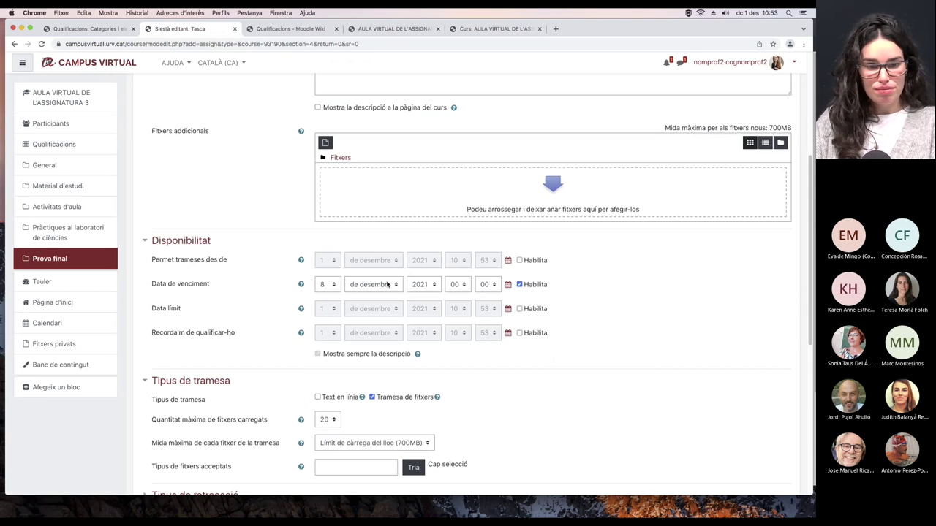
pyautogui.scroll(-7, 391, 296)
pyautogui.click(385, 386)
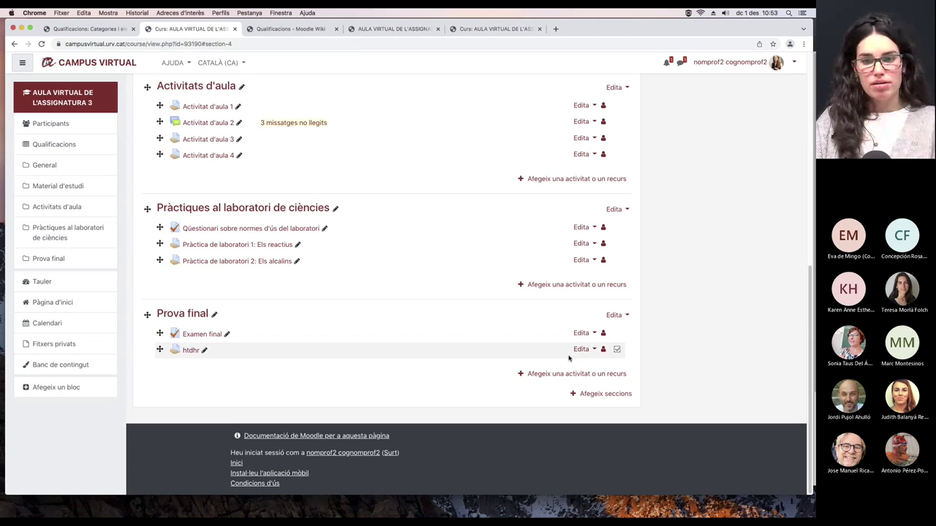
pyautogui.click(582, 349)
pyautogui.click(552, 339)
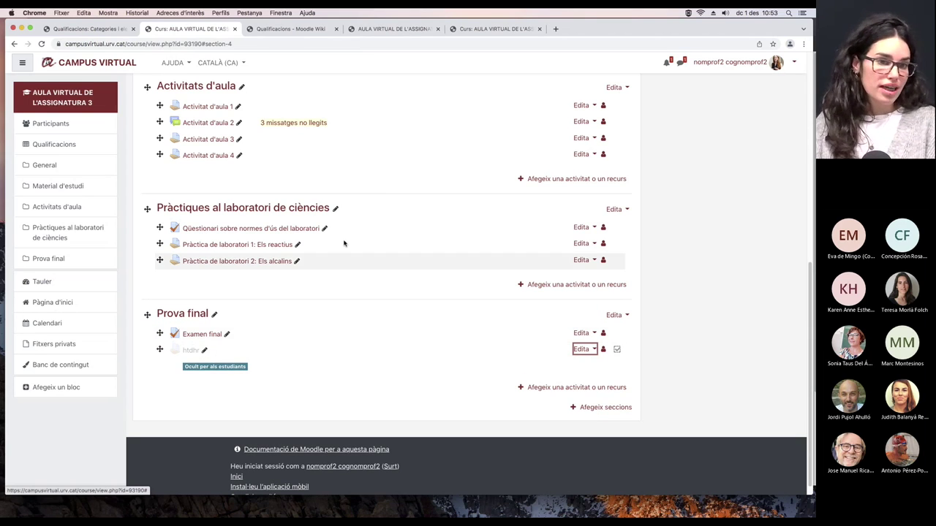
# Step: Save a weight of 0 for the htdhr item in the gradebook setup, and return to the course's Prova final section
pyautogui.click(70, 144)
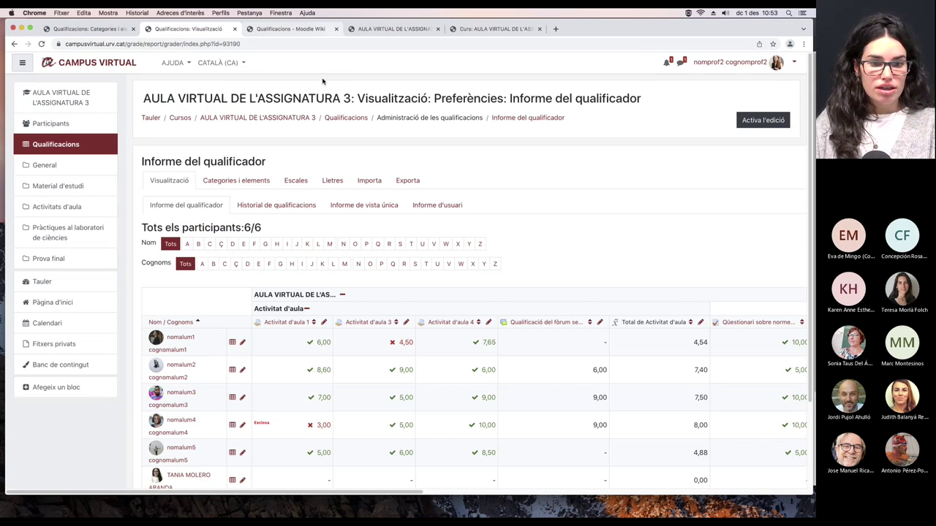
pyautogui.click(250, 183)
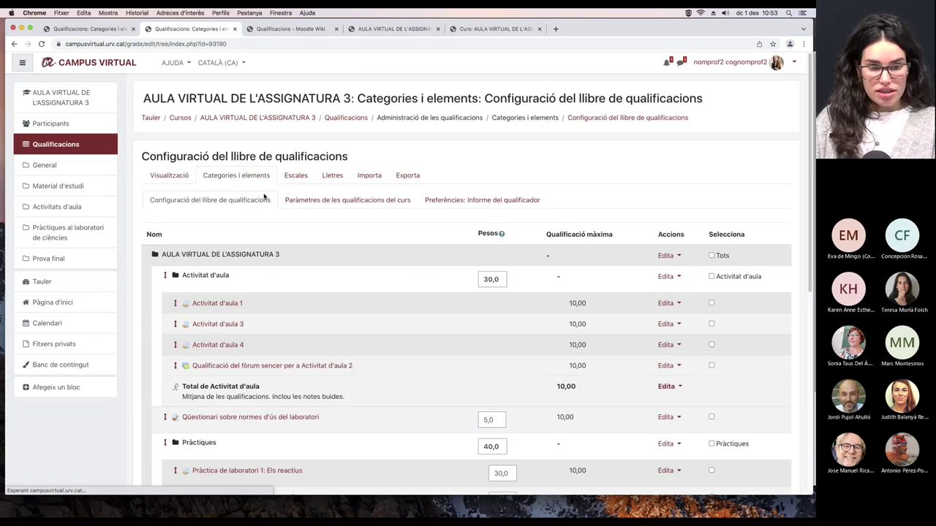
pyautogui.scroll(-10, 278, 220)
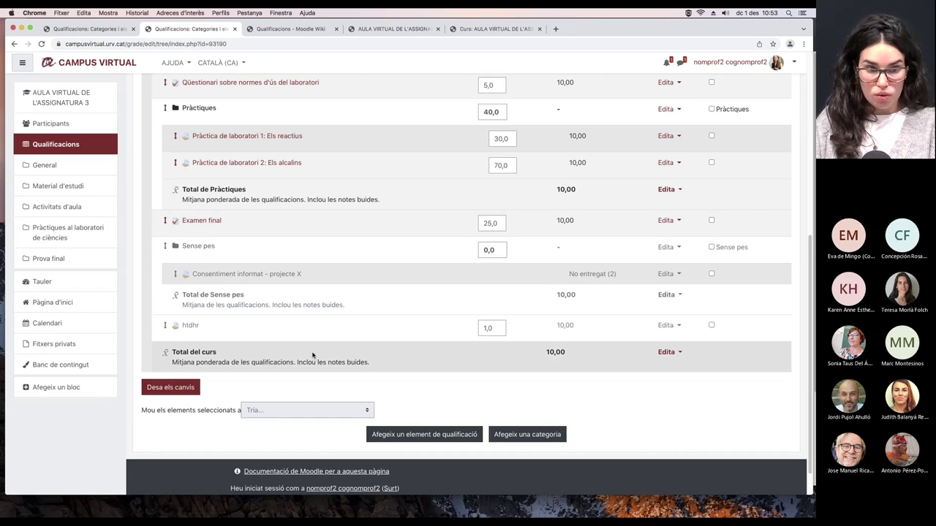
pyautogui.doubleClick(499, 329)
pyautogui.write('0')
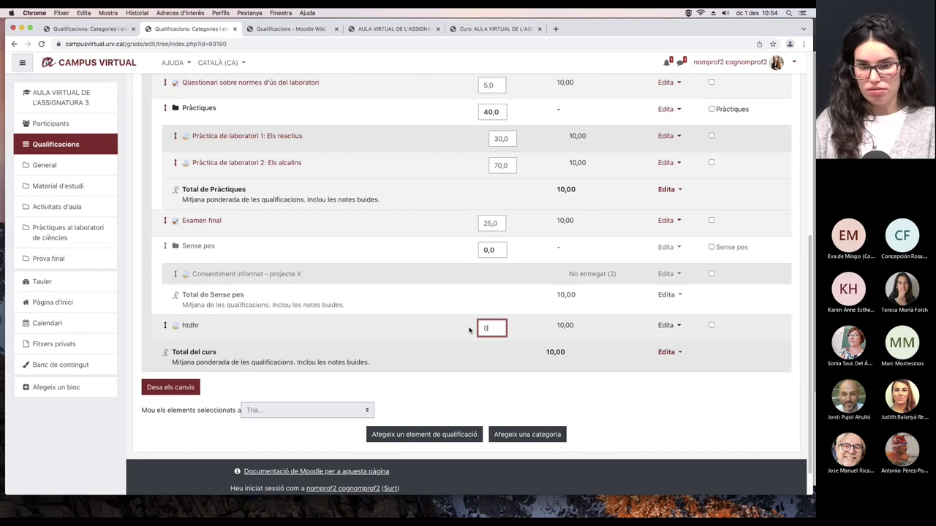
pyautogui.click(524, 386)
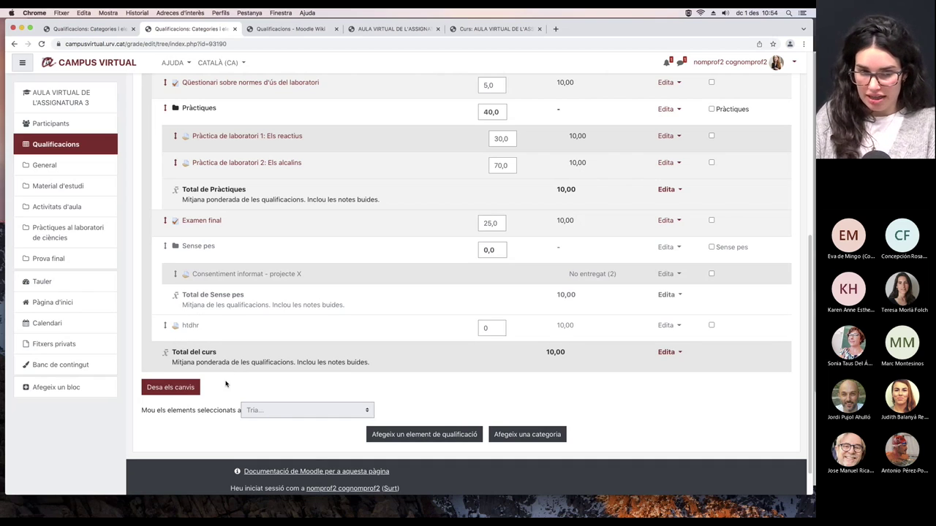
pyautogui.click(187, 393)
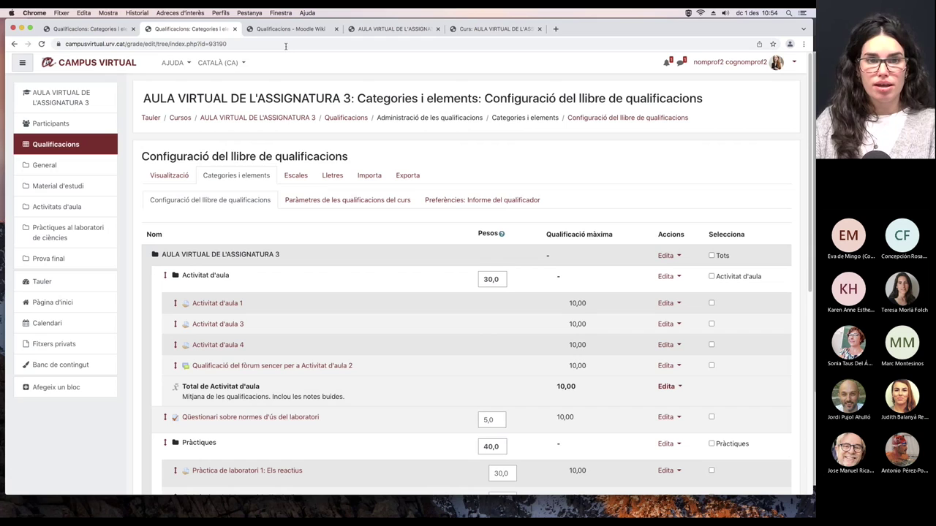
pyautogui.click(64, 258)
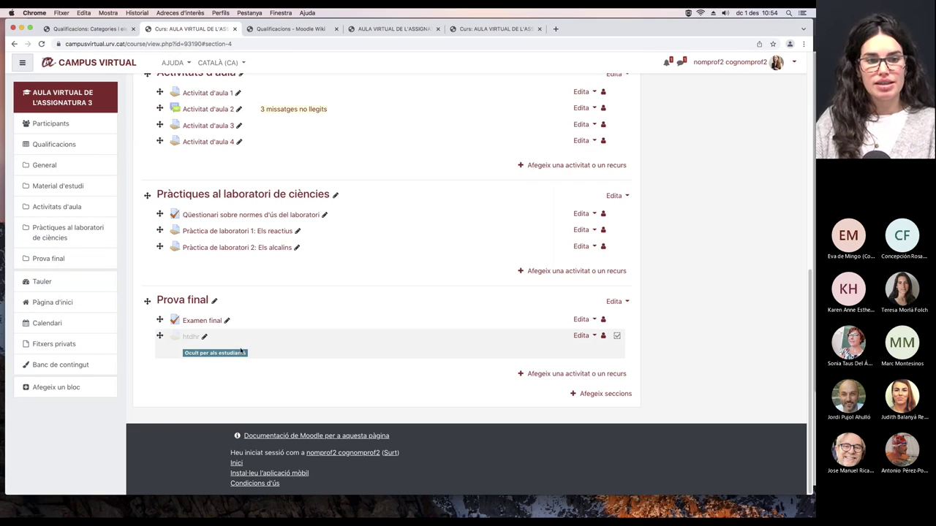
# Step: Set the htdhr assignment's grade type to Cap in its settings, then save and return to the course
pyautogui.click(590, 335)
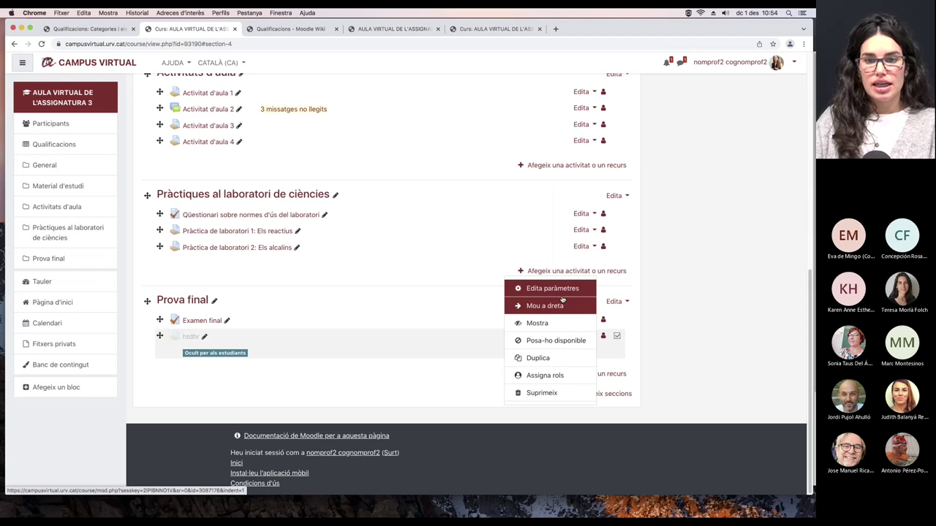
pyautogui.click(563, 290)
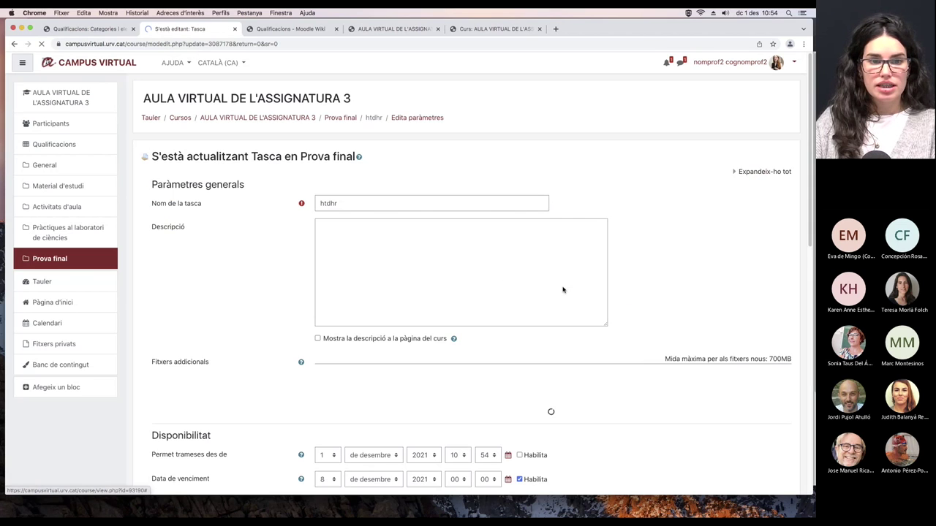
pyautogui.scroll(-2, 305, 307)
pyautogui.scroll(-10, 284, 315)
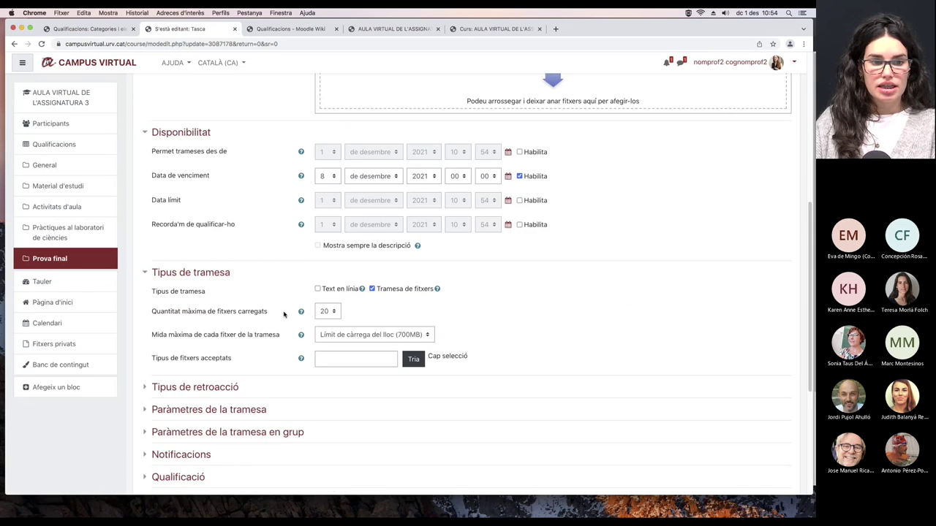
pyautogui.click(178, 244)
pyautogui.click(367, 278)
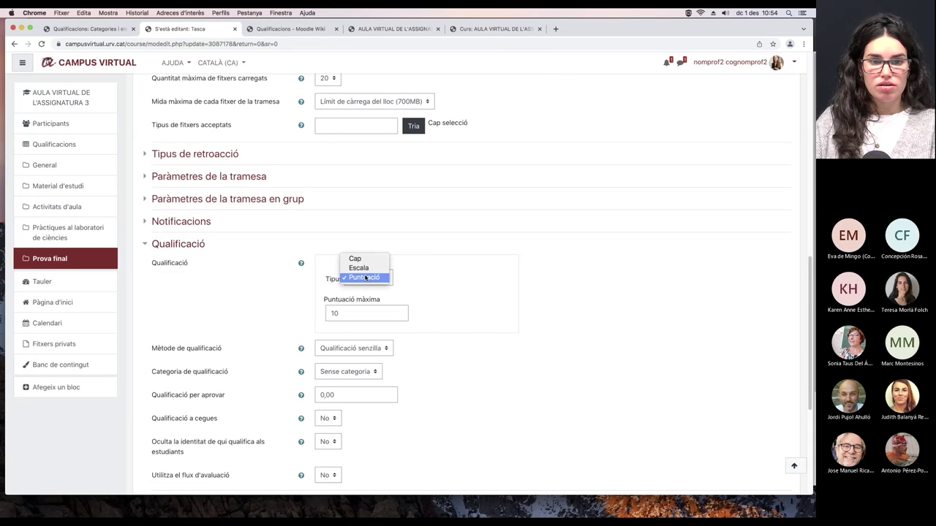
pyautogui.press('Escape')
pyautogui.click(366, 260)
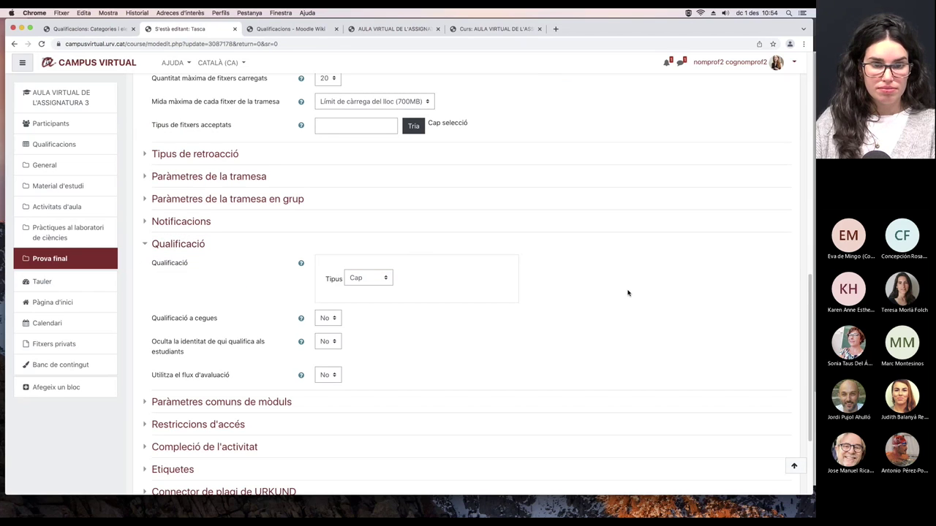
pyautogui.scroll(-3, 613, 300)
pyautogui.click(370, 386)
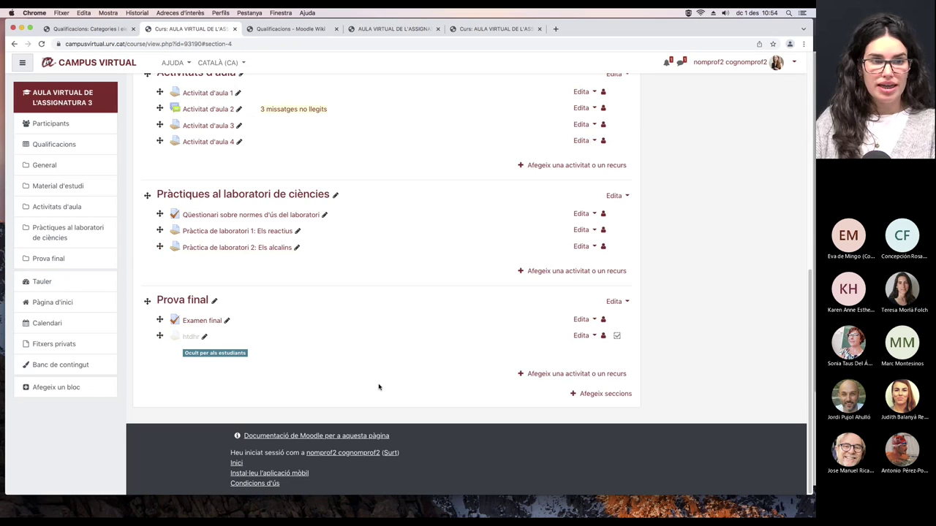
# Step: Open the course's gradebook setup and find the htdhr item
pyautogui.click(69, 144)
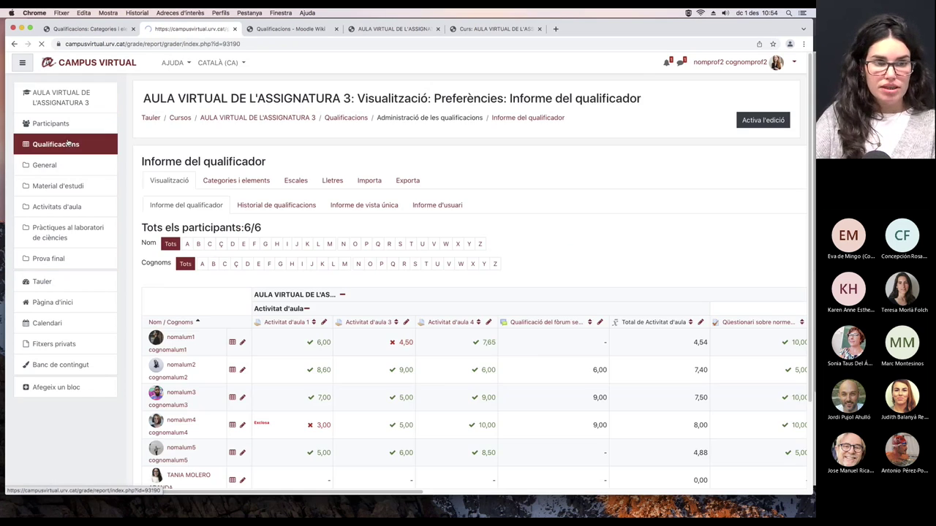
pyautogui.click(240, 182)
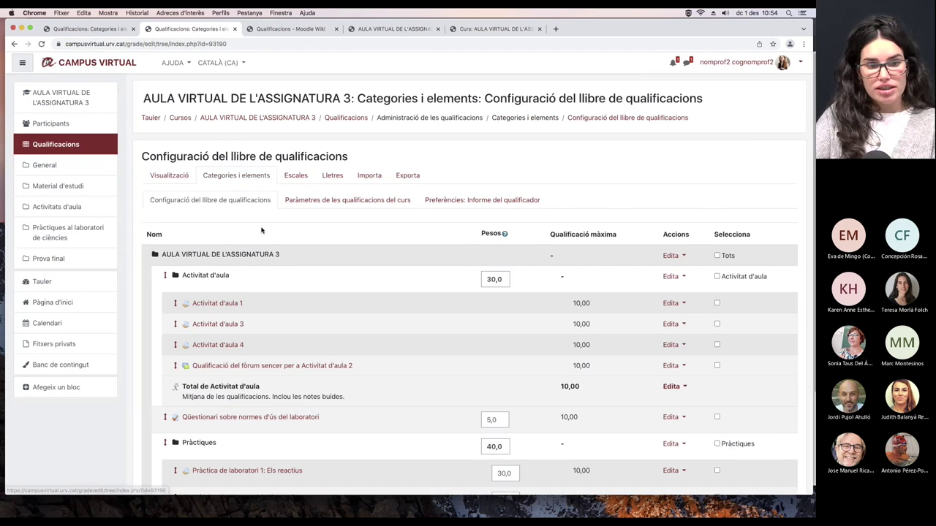
pyautogui.scroll(-5, 265, 234)
pyautogui.scroll(-3, 269, 253)
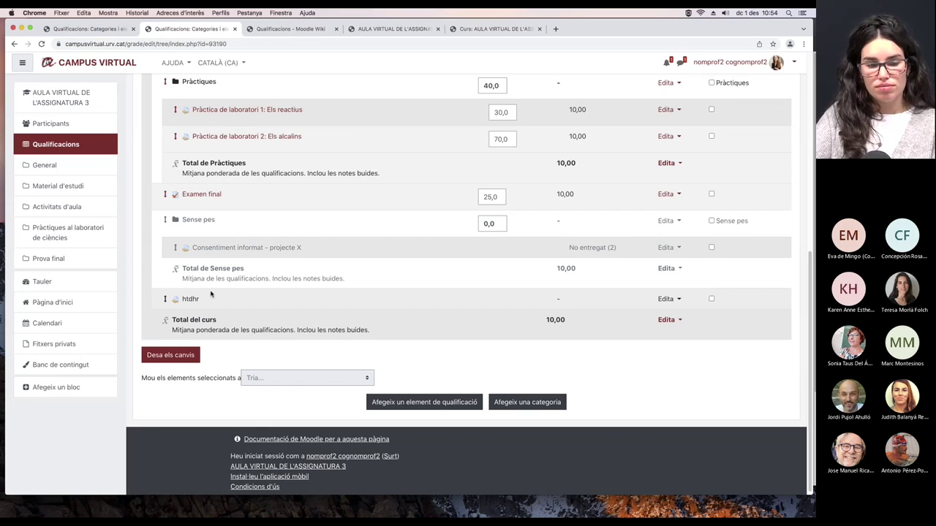
# Step: Examine the weight and maximum grade of the htdhr item, comparing it with the Sense pes category and its consent activity
pyautogui.scroll(1, 293, 289)
pyautogui.moveTo(561, 340); pyautogui.dragTo(551, 341)
pyautogui.click(565, 341)
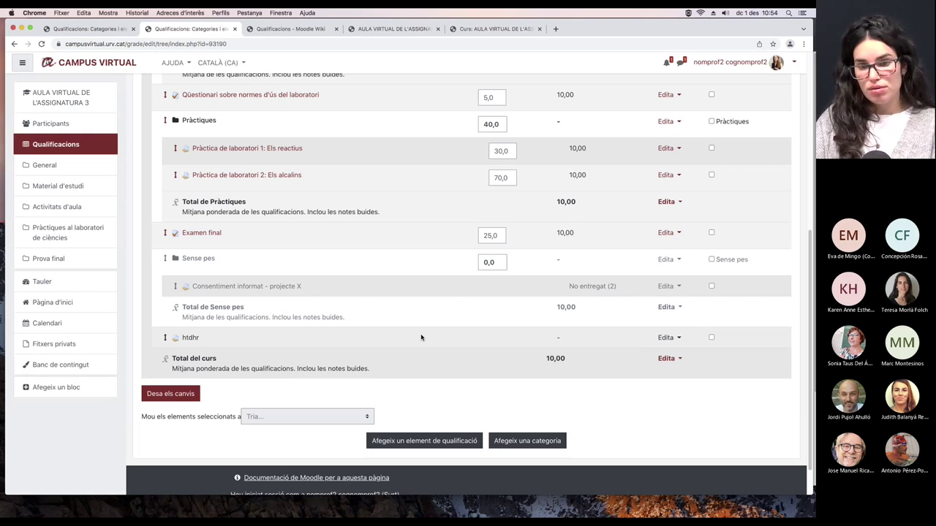
pyautogui.moveTo(571, 338); pyautogui.dragTo(534, 335)
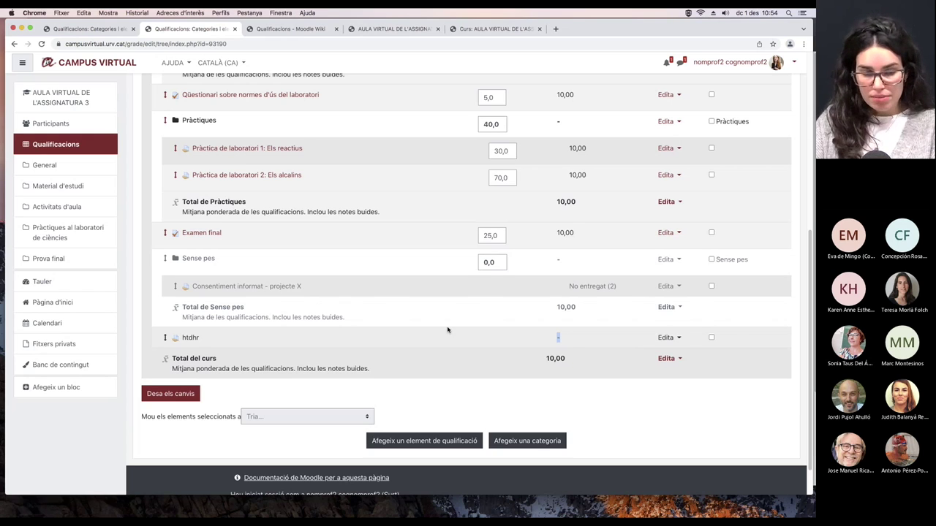
pyautogui.scroll(-2, 444, 328)
pyautogui.scroll(1, 435, 328)
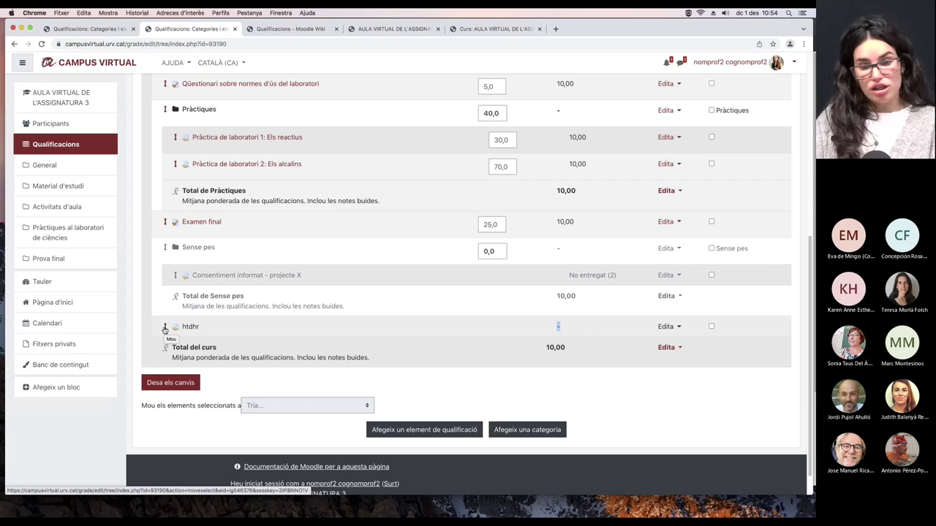
pyautogui.scroll(2, 166, 329)
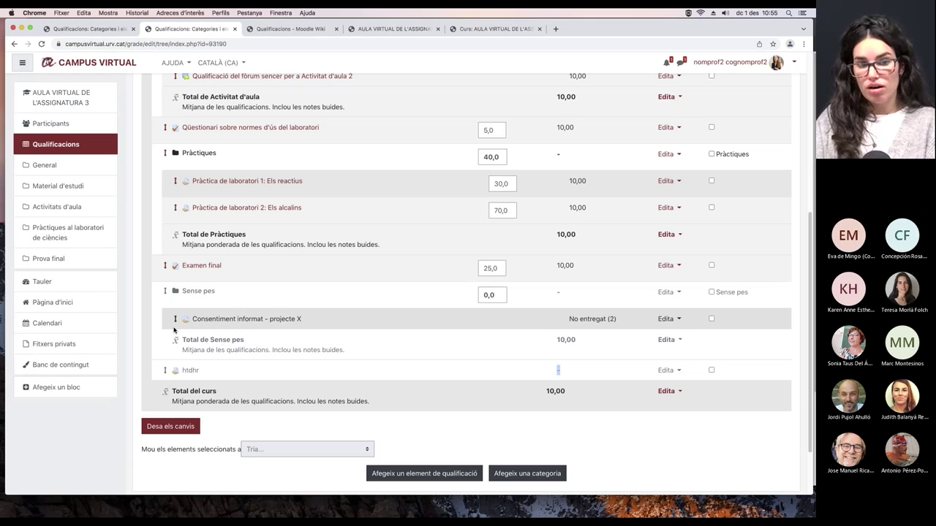
pyautogui.click(556, 376)
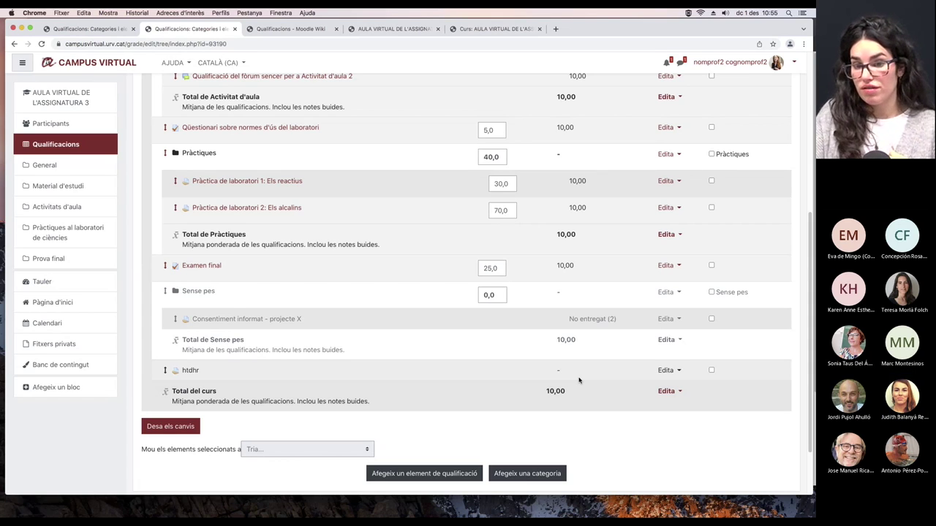
pyautogui.moveTo(555, 372); pyautogui.dragTo(562, 373)
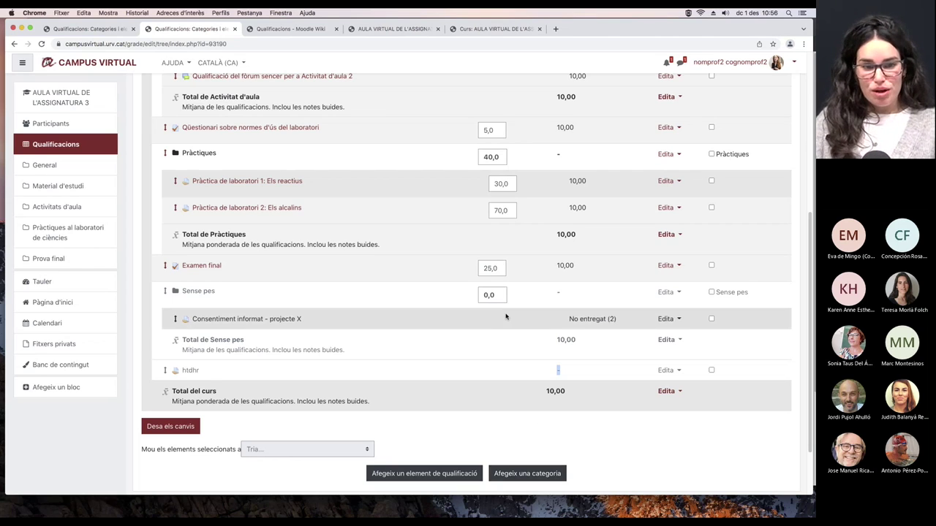
# Step: Open the grader report and review the students' grades across all columns through the course total
pyautogui.scroll(2, 505, 316)
pyautogui.scroll(5, 504, 316)
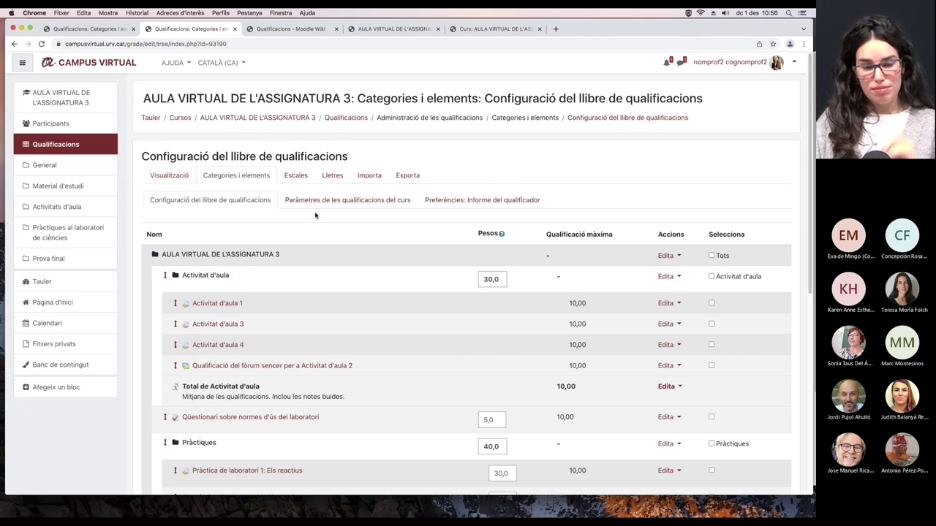
pyautogui.click(156, 178)
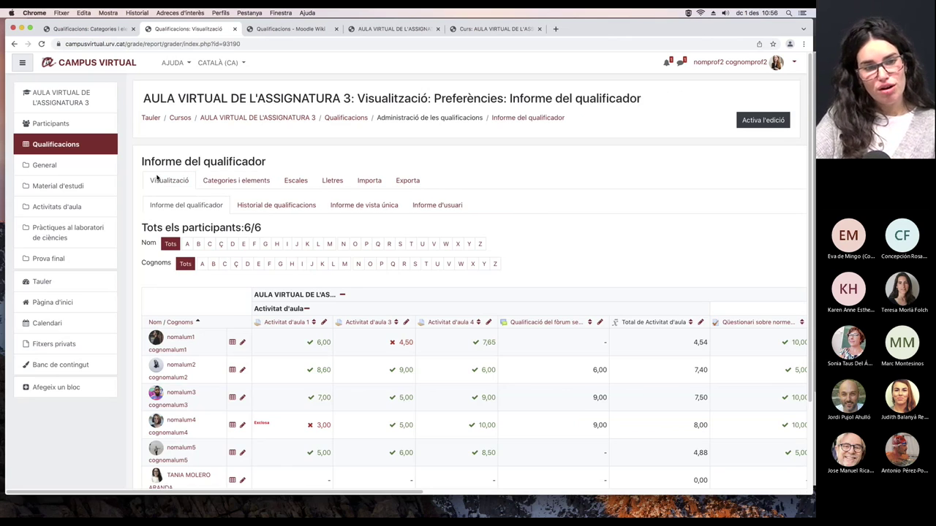
pyautogui.scroll(-1, 264, 331)
pyautogui.scroll(-3, 264, 332)
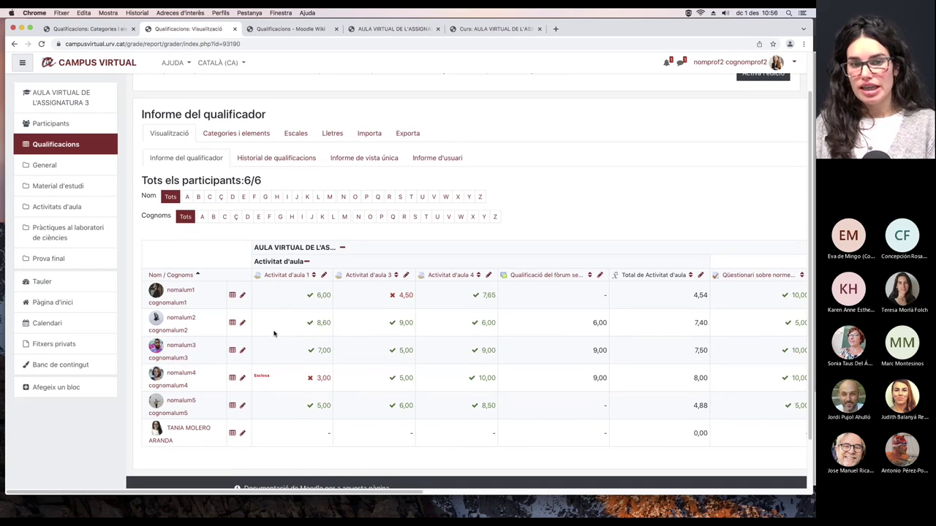
pyautogui.scroll(-2, 364, 272)
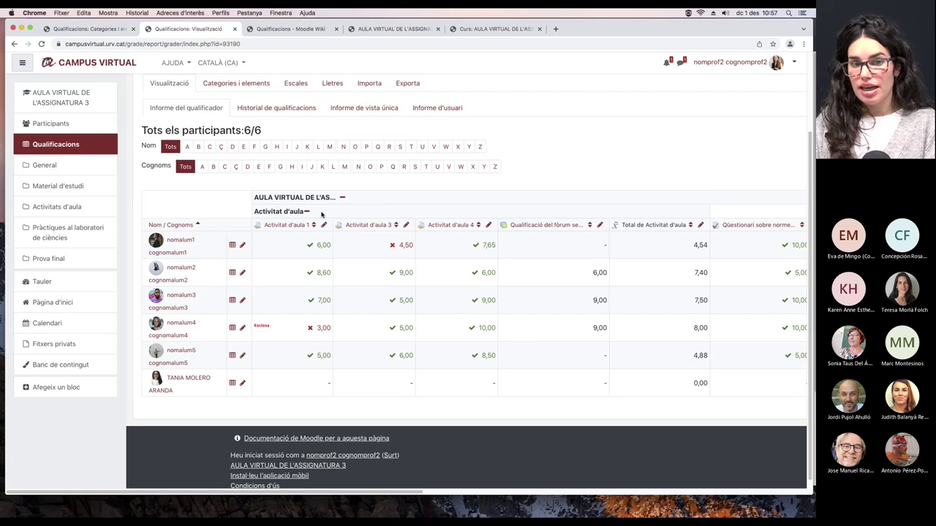
pyautogui.hscroll(2, 324, 215)
pyautogui.hscroll(12, 324, 215)
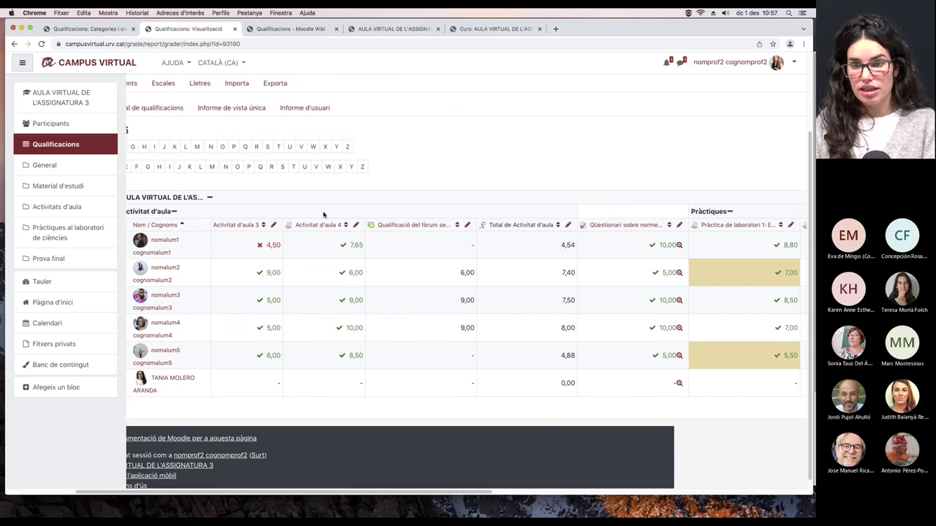
pyautogui.hscroll(10, 323, 215)
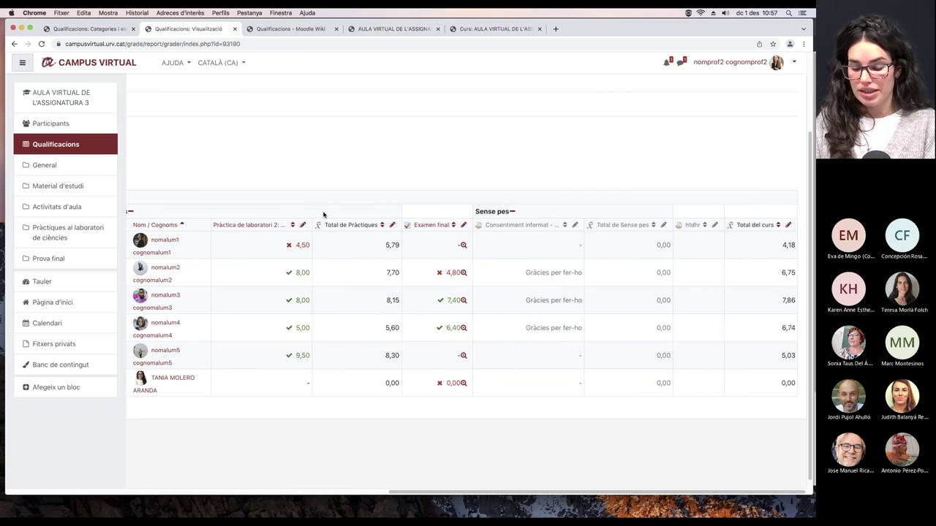
pyautogui.hscroll(-10, 324, 214)
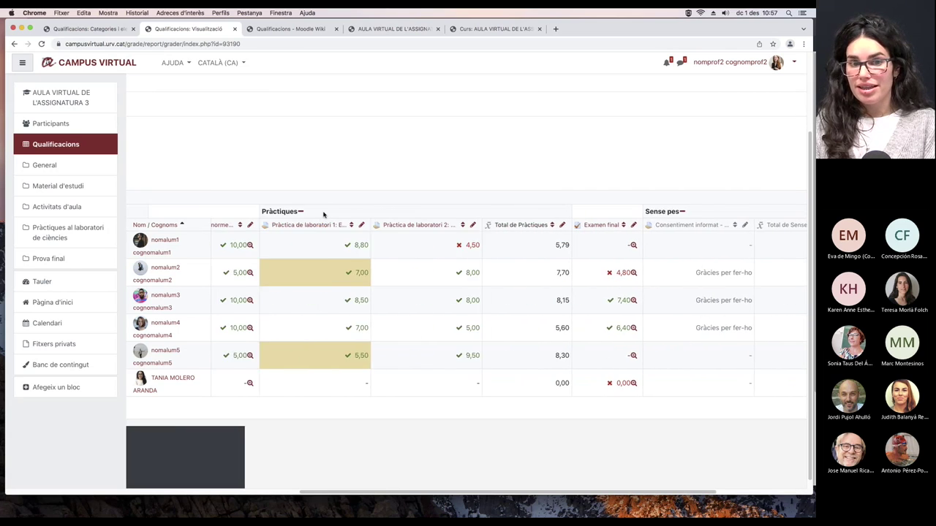
pyautogui.hscroll(-10, 324, 215)
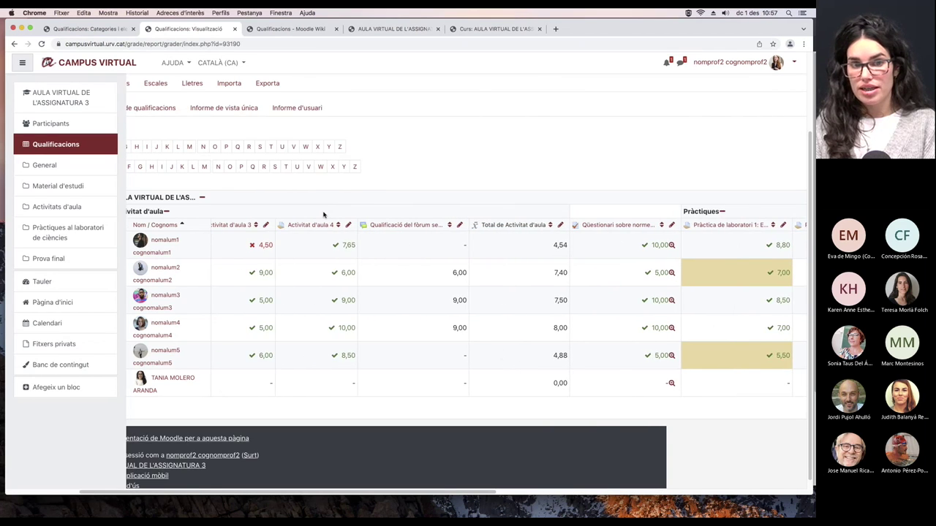
pyautogui.hscroll(-3, 324, 215)
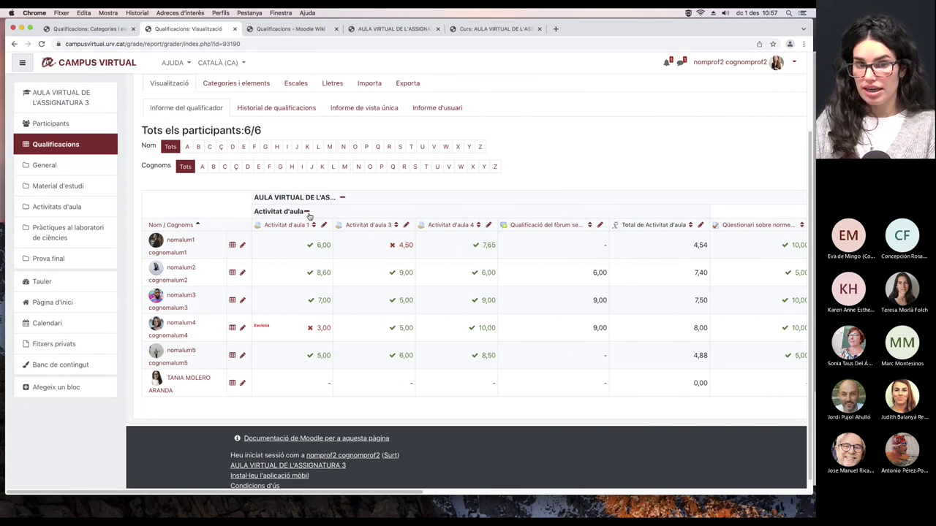
# Step: Collapse the Activitat d'aula, Pràctiques and Sense pes categories in the grader report to show only their totals
pyautogui.click(308, 212)
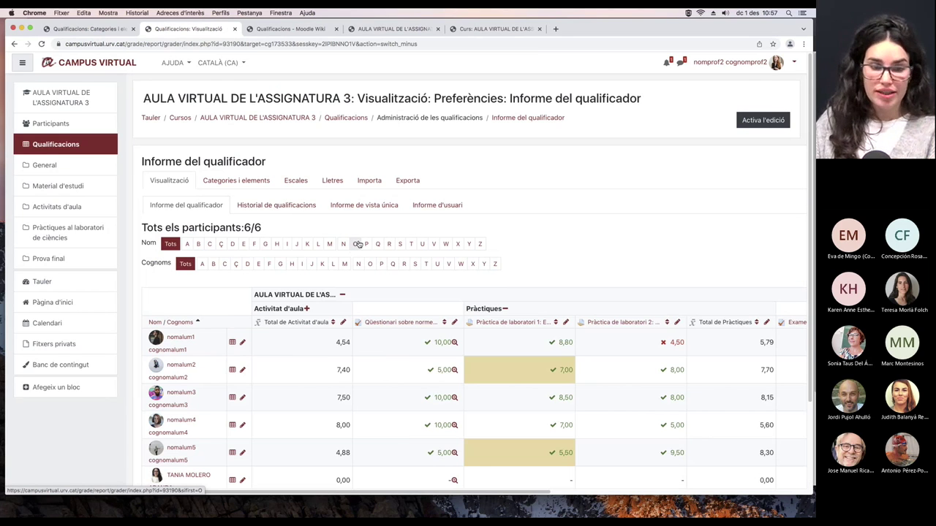
pyautogui.scroll(-2, 357, 246)
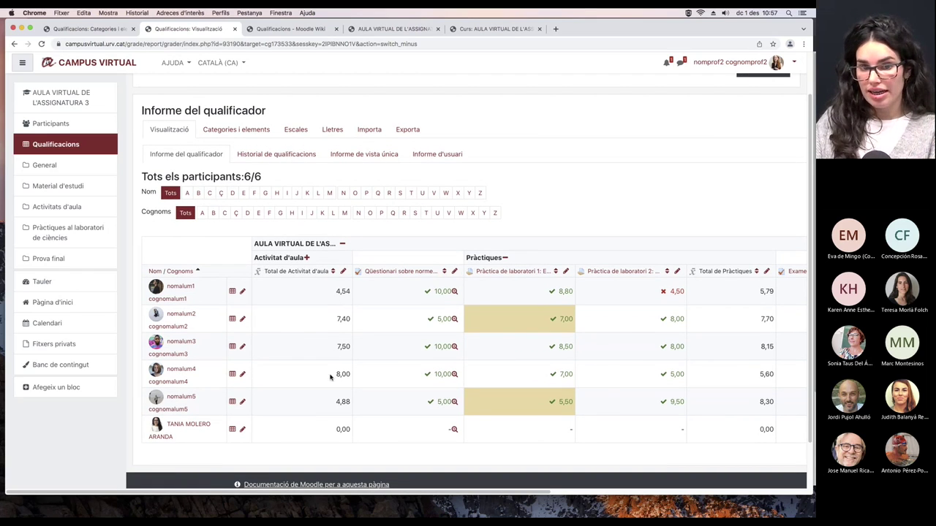
pyautogui.click(505, 258)
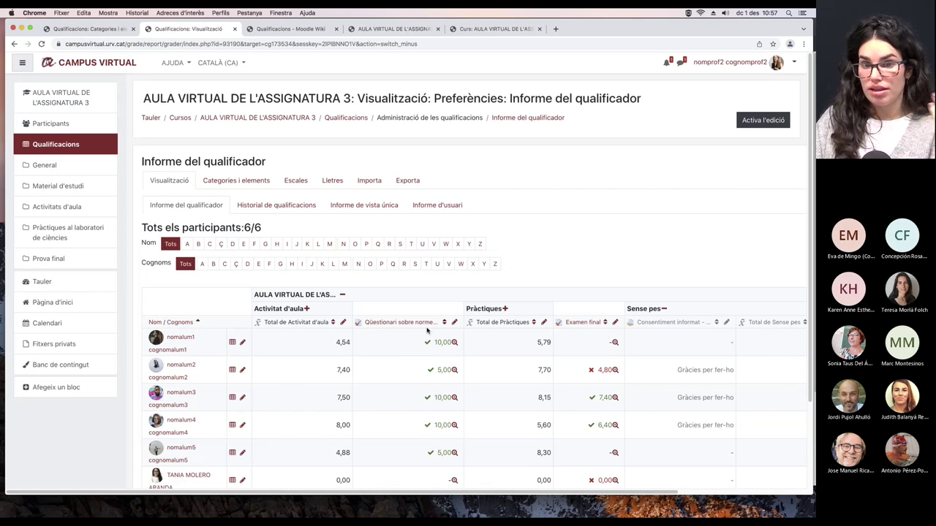
pyautogui.scroll(-3, 372, 338)
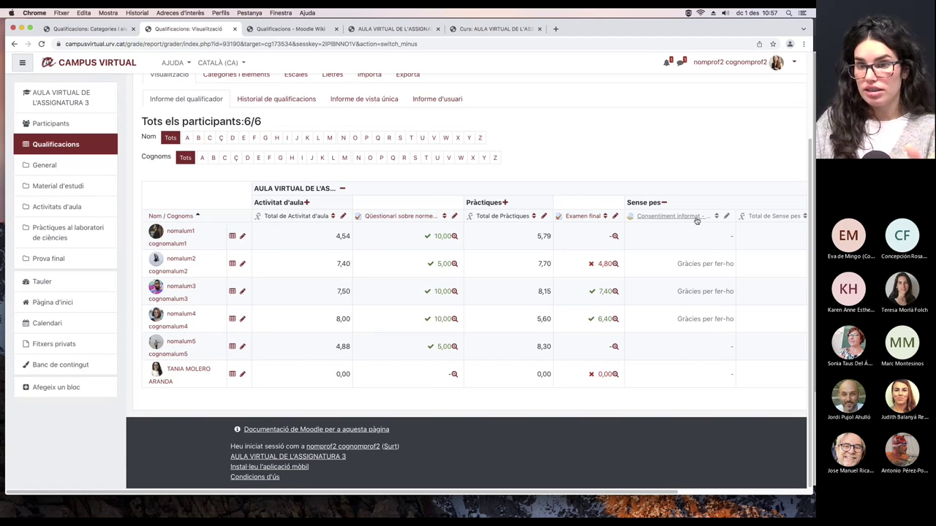
pyautogui.click(664, 203)
pyautogui.scroll(-5, 409, 439)
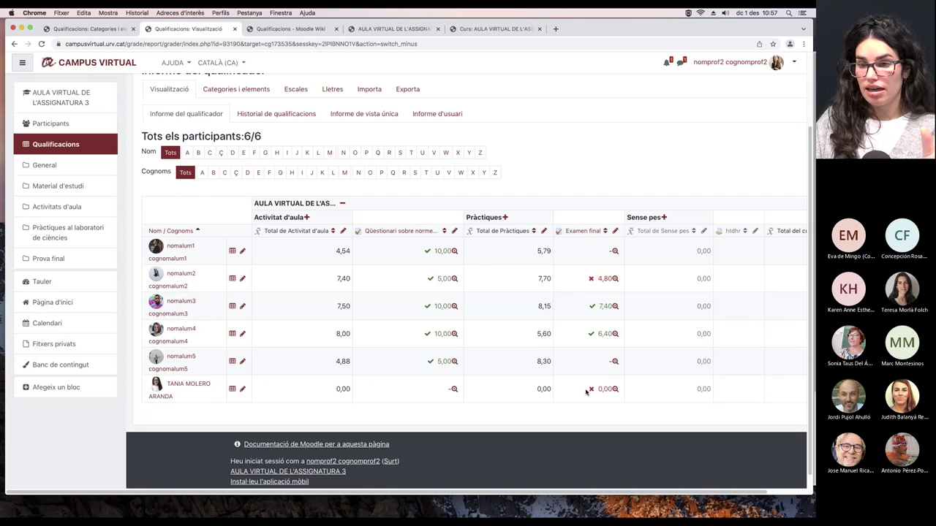
pyautogui.moveTo(393, 495); pyautogui.dragTo(370, 494)
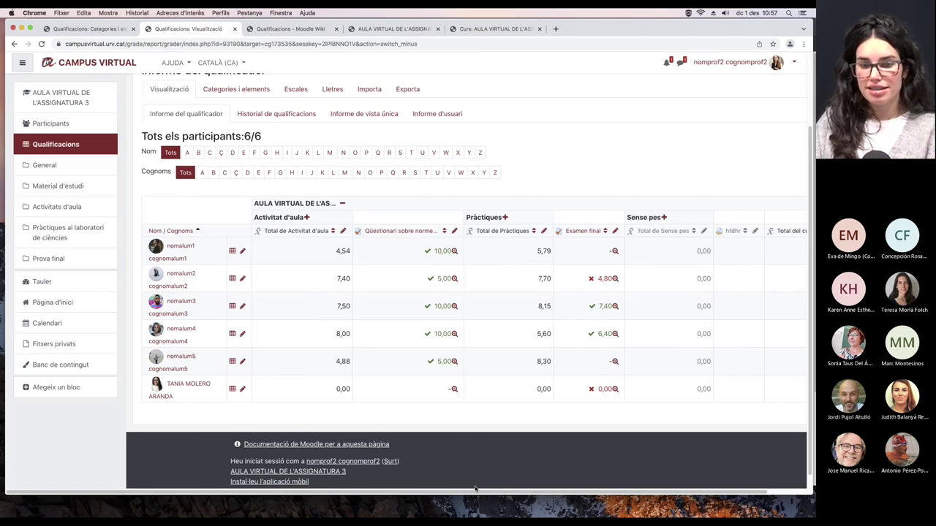
pyautogui.hscroll(2, 707, 296)
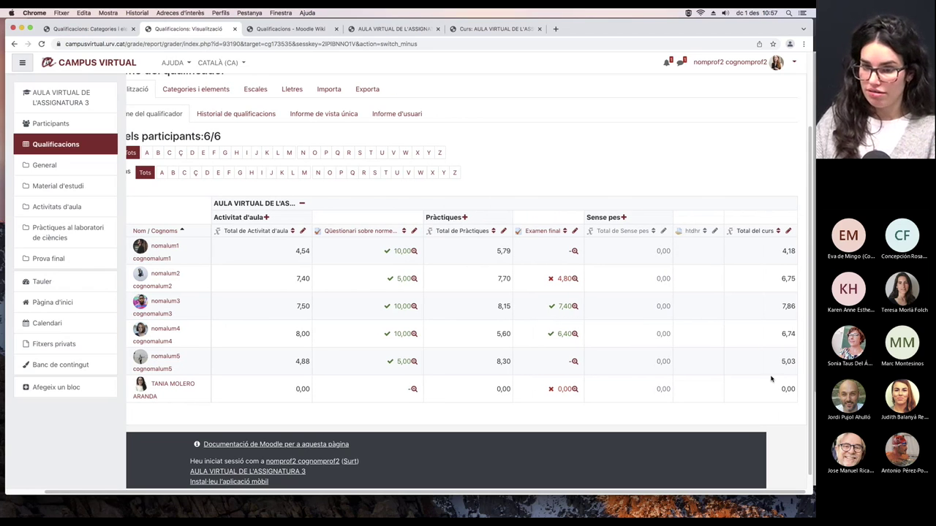
pyautogui.hscroll(-2, 635, 494)
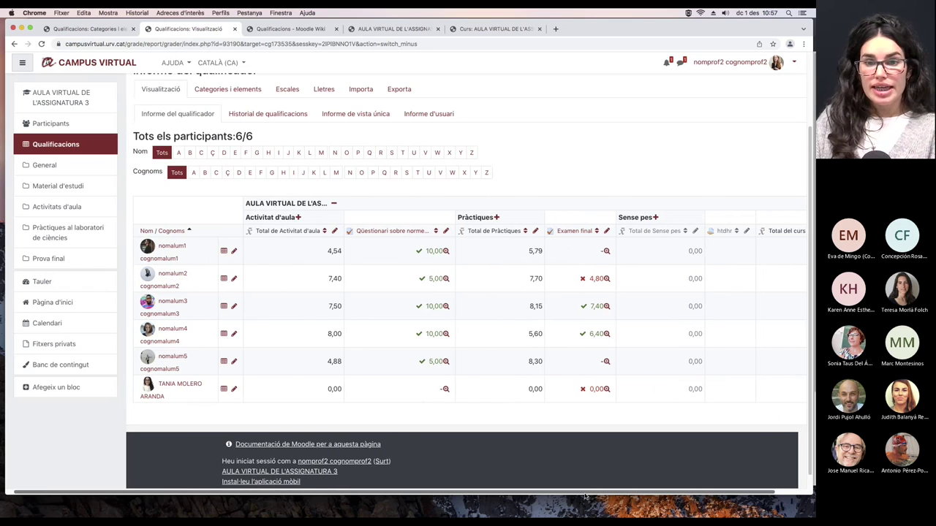
# Step: Expand the Activitat d'aula category to its individual grades, and switch it to the full view with the total
pyautogui.click(307, 218)
pyautogui.scroll(-2, 401, 259)
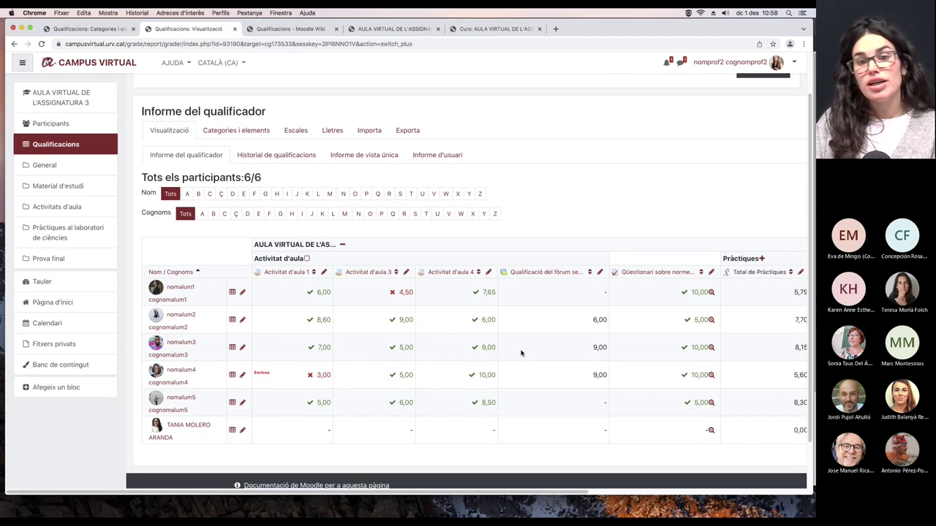
pyautogui.scroll(-1, 522, 350)
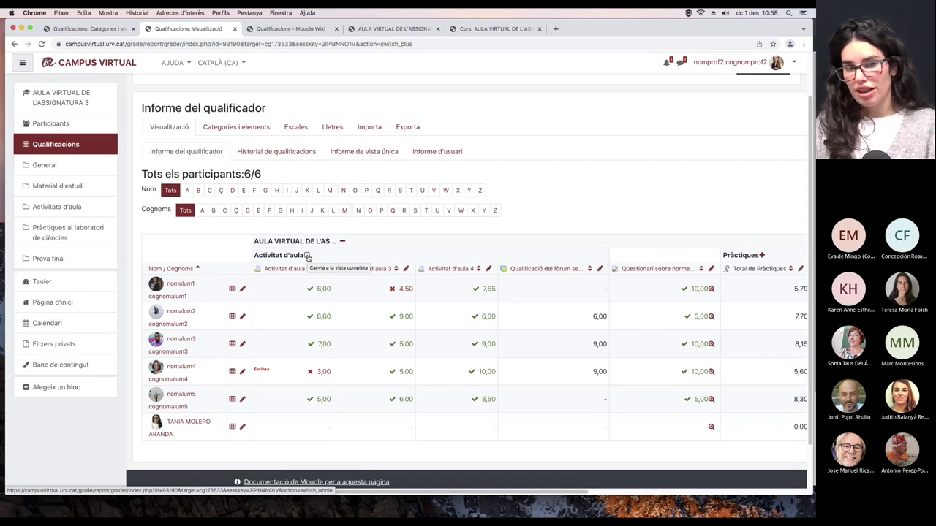
pyautogui.click(308, 256)
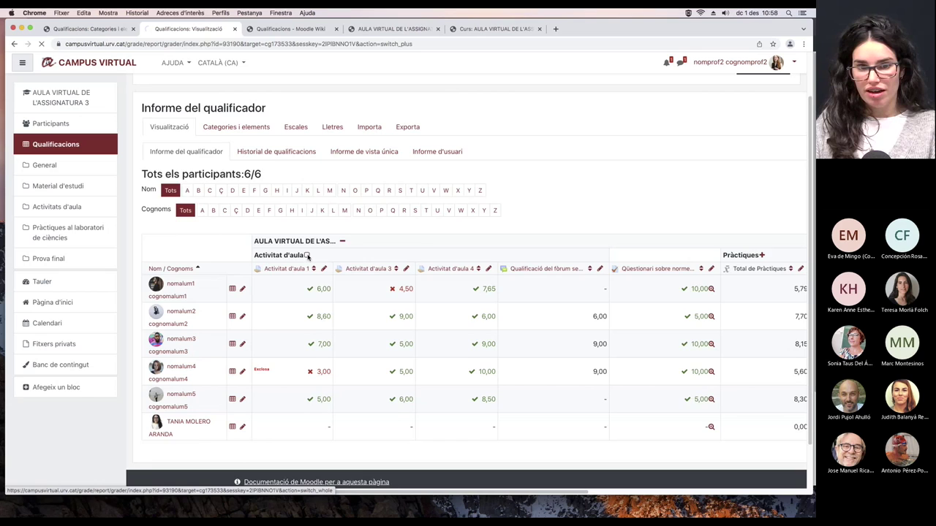
# Step: Collapse the entire AULA VIRTUAL DE L'ASSIGNATURA 3 course category in the grader report to show only the course total
pyautogui.scroll(-3, 308, 256)
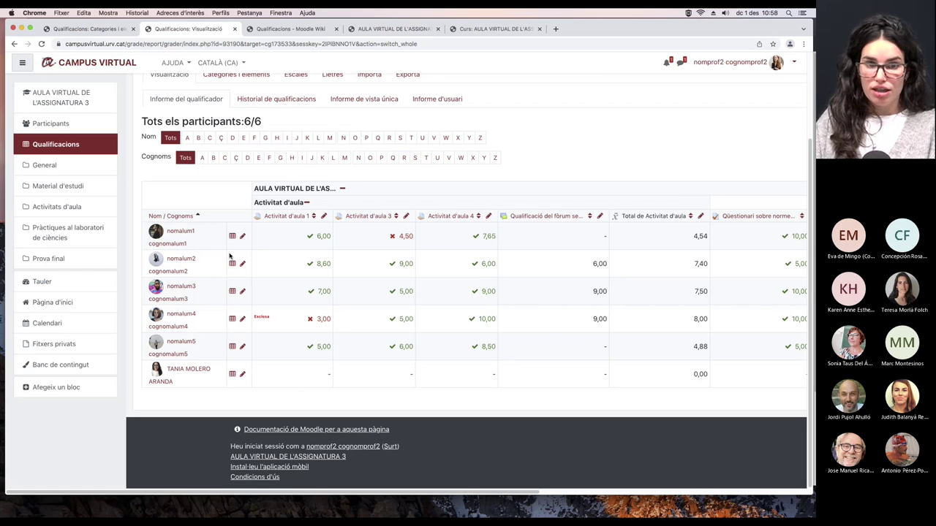
pyautogui.click(343, 190)
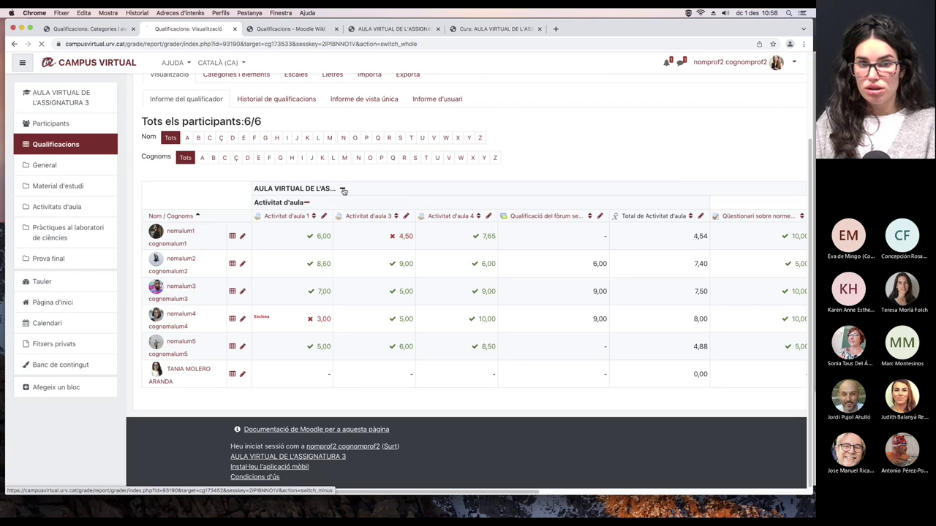
pyautogui.scroll(-2, 430, 304)
pyautogui.scroll(-1, 410, 308)
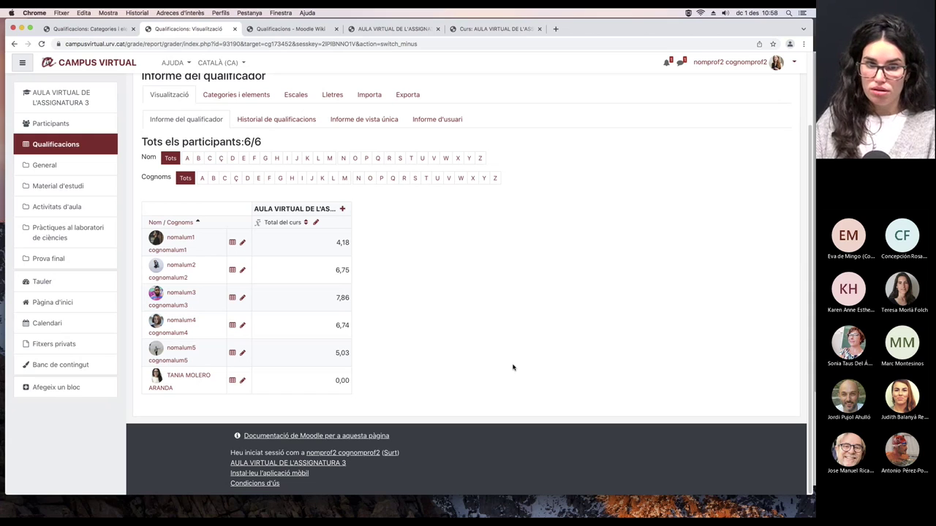
# Step: Expand the course category to its individual grades, and switch it to the full view including the course total
pyautogui.click(343, 211)
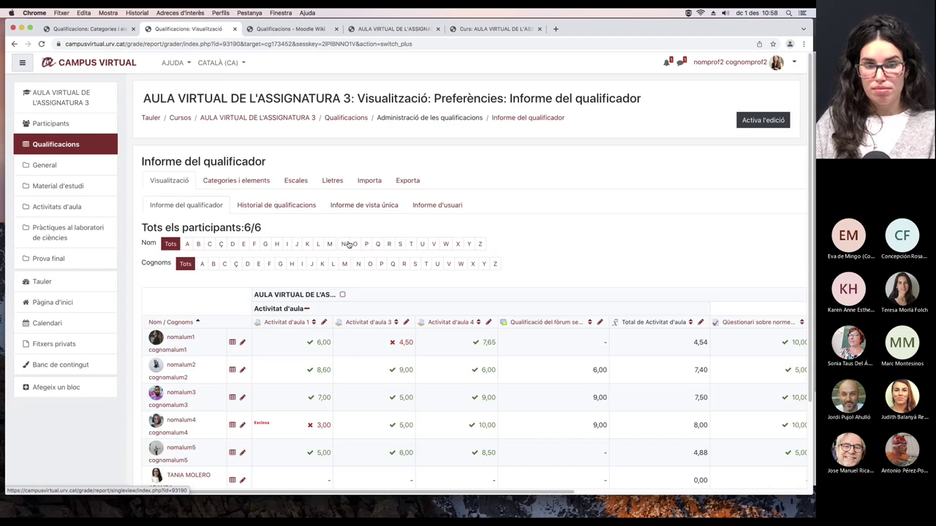
pyautogui.click(343, 295)
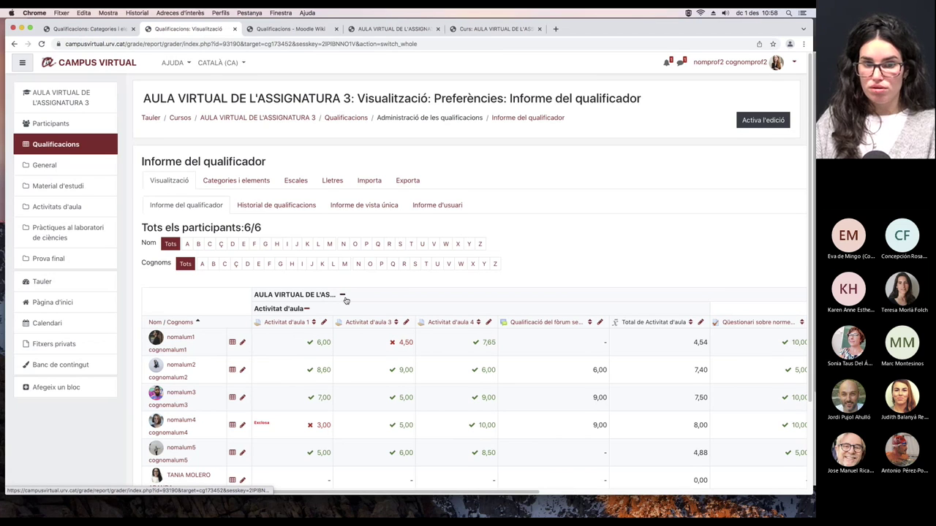
pyautogui.scroll(-3, 347, 300)
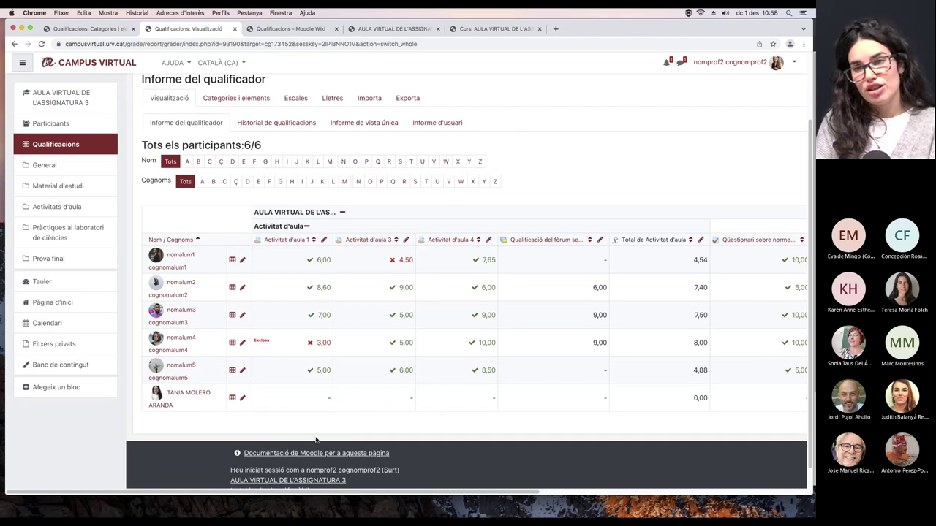
pyautogui.scroll(-1, 344, 399)
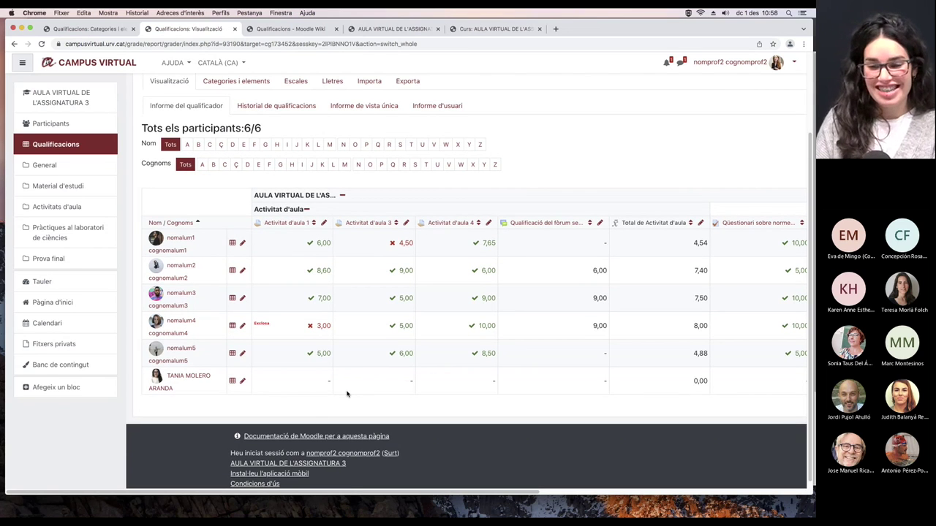